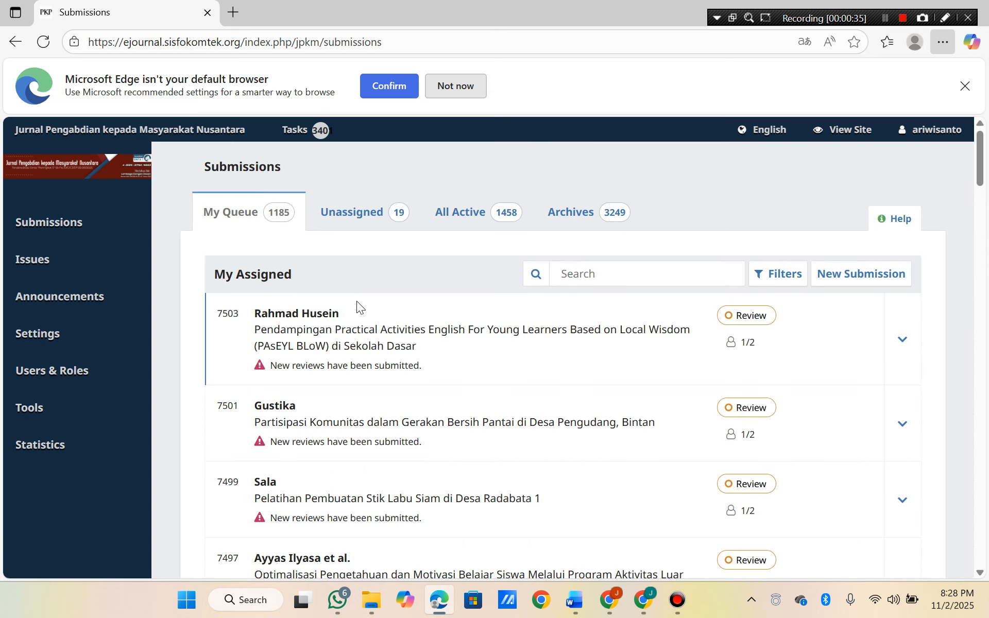
Open the submission titled "Pendampingan Practical Activities English For Young Learners" in a new tab and view its reviewers section.
{"action": "right_click", "coordinate": [365, 342]}
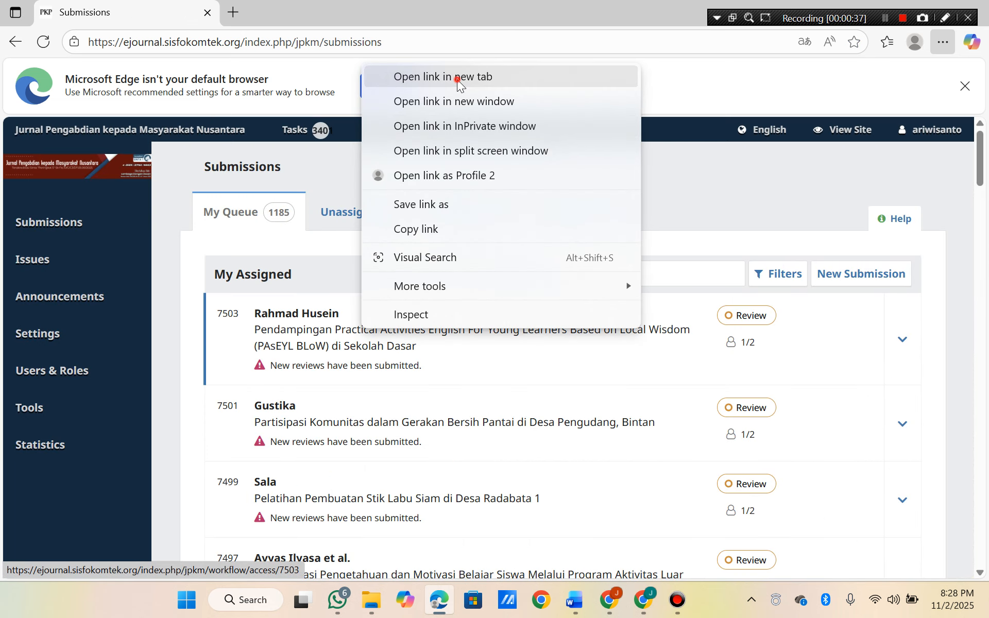
{"action": "left_click", "coordinate": [408, 75]}
{"action": "left_click", "coordinate": [281, 14]}
{"action": "scroll", "coordinate": [558, 399], "scroll_direction": "down", "scroll_amount": 5}
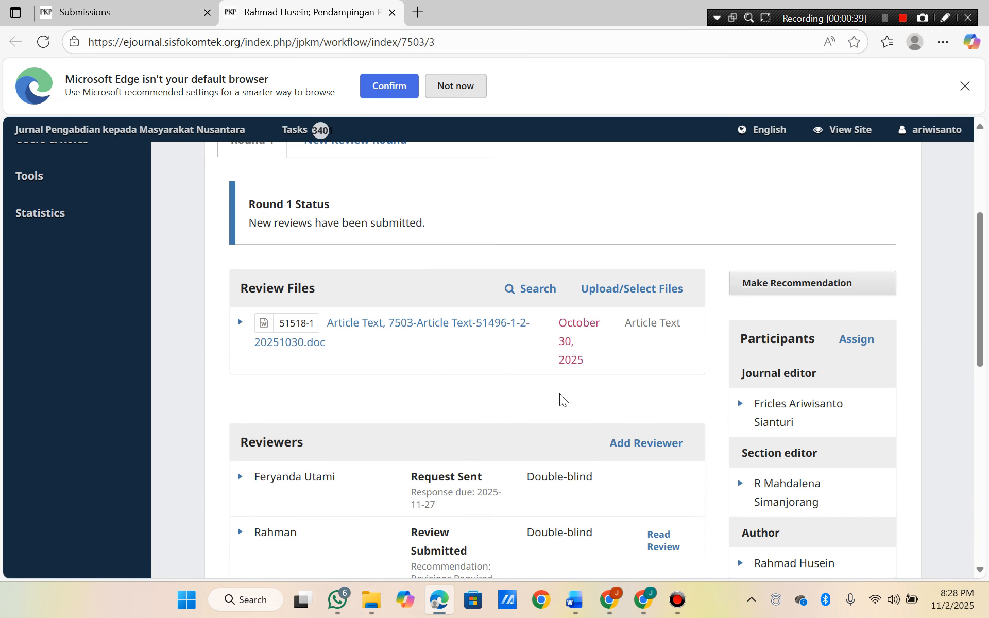
Read the submitted review of this article, going through the review form answers from the abstract to the results and discussion.
{"action": "left_click", "coordinate": [662, 472]}
{"action": "scroll", "coordinate": [371, 346], "scroll_direction": "down", "scroll_amount": 6}
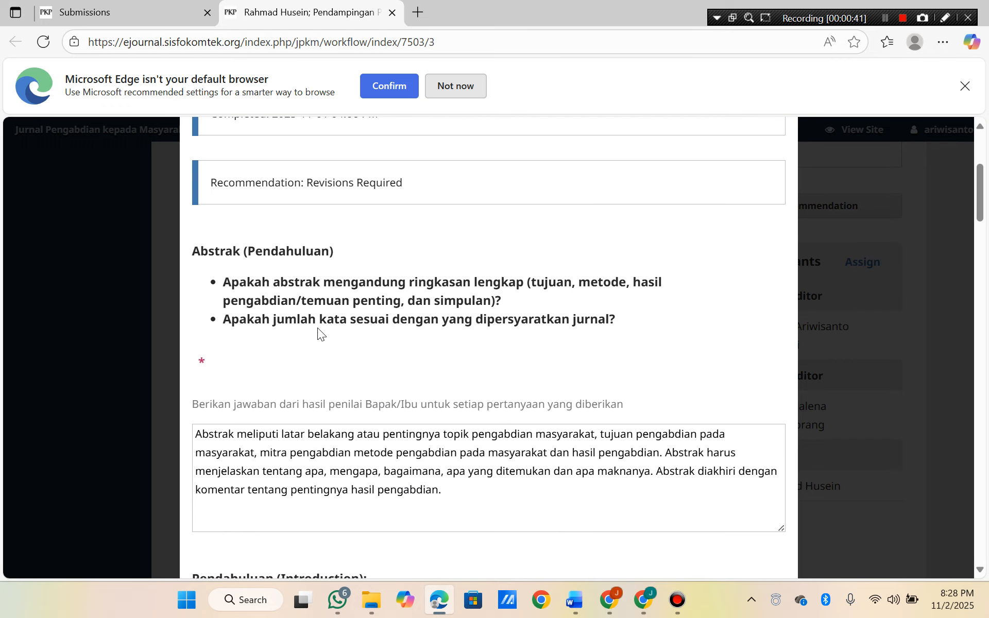
{"action": "scroll", "coordinate": [309, 360], "scroll_direction": "down", "scroll_amount": 20}
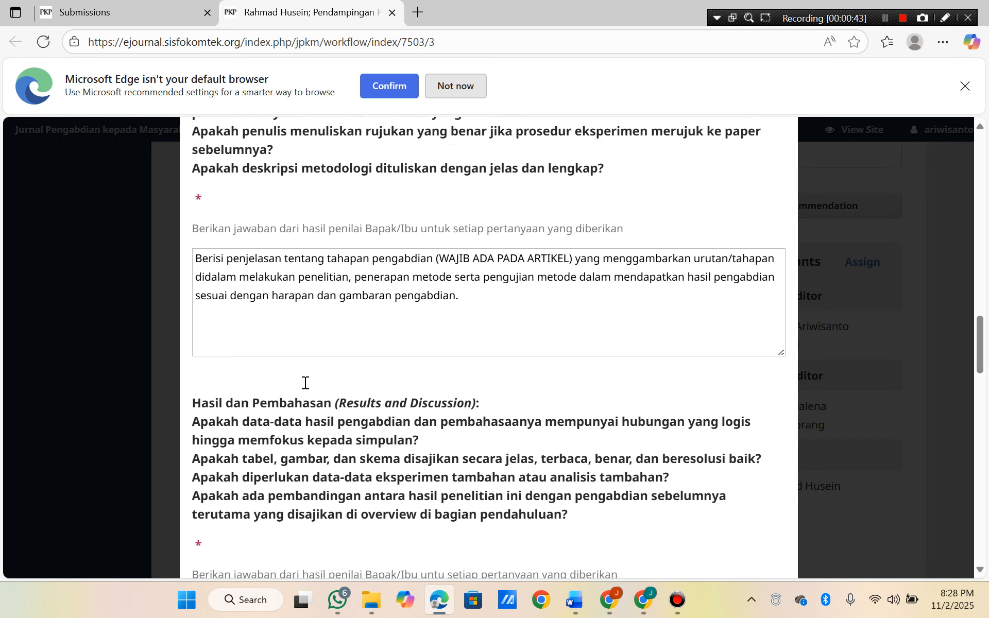
{"action": "scroll", "coordinate": [307, 389], "scroll_direction": "down", "scroll_amount": 20}
{"action": "left_click", "coordinate": [309, 402]}
Examine the commented article PDF in Acrobat, reading the reviewer comments on the abstract and on citations in the introduction.
{"action": "double_click", "coordinate": [470, 21]}
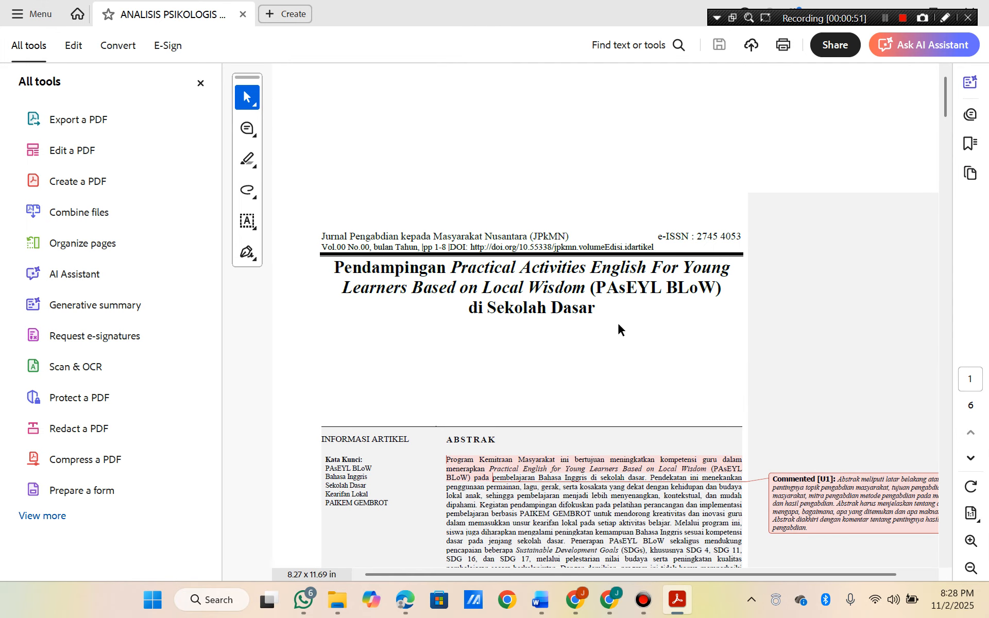
{"action": "scroll", "coordinate": [568, 390], "scroll_direction": "down", "scroll_amount": 1}
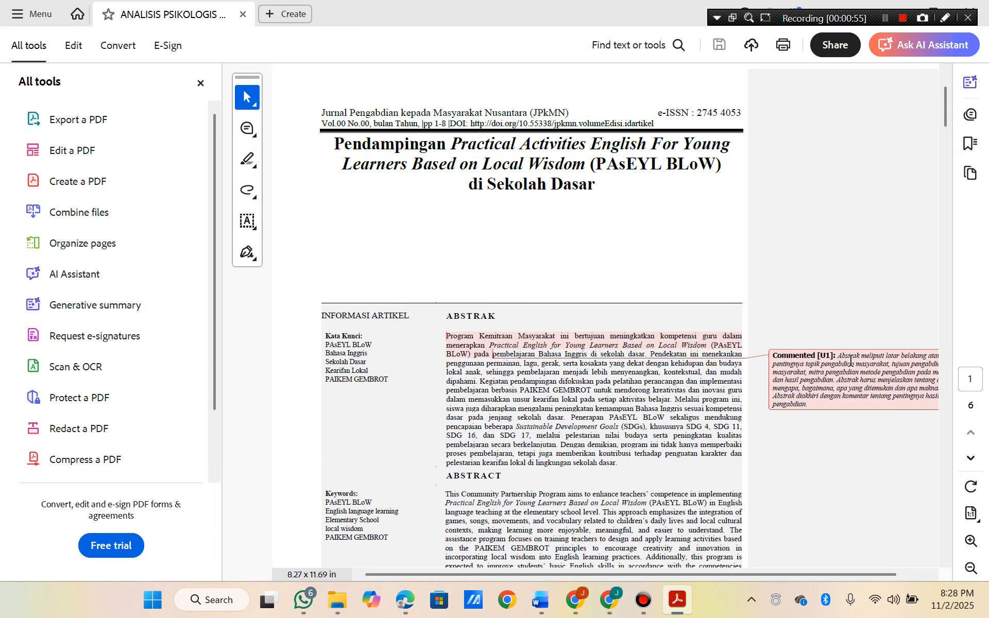
{"action": "mouse_move", "coordinate": [836, 368]}
{"action": "left_mouse_down"}
{"action": "mouse_move", "coordinate": [897, 367]}
{"action": "mouse_move", "coordinate": [876, 389]}
{"action": "mouse_move", "coordinate": [829, 375]}
{"action": "mouse_move", "coordinate": [844, 376]}
{"action": "mouse_move", "coordinate": [833, 388]}
{"action": "left_mouse_up"}
{"action": "scroll", "coordinate": [558, 387], "scroll_direction": "down", "scroll_amount": 2}
{"action": "left_click", "coordinate": [539, 359]}
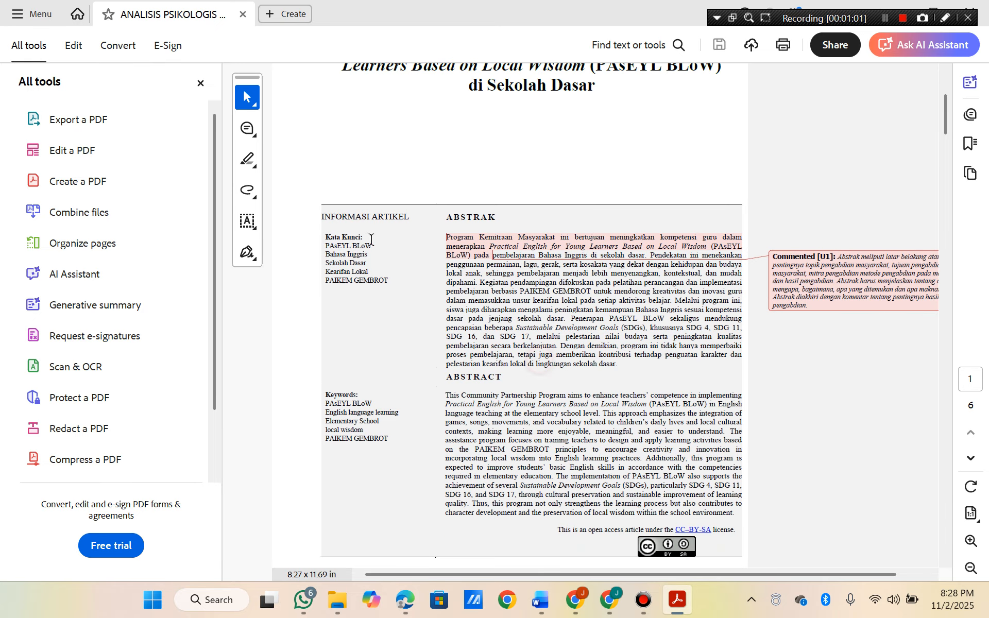
{"action": "scroll", "coordinate": [524, 333], "scroll_direction": "down", "scroll_amount": 1}
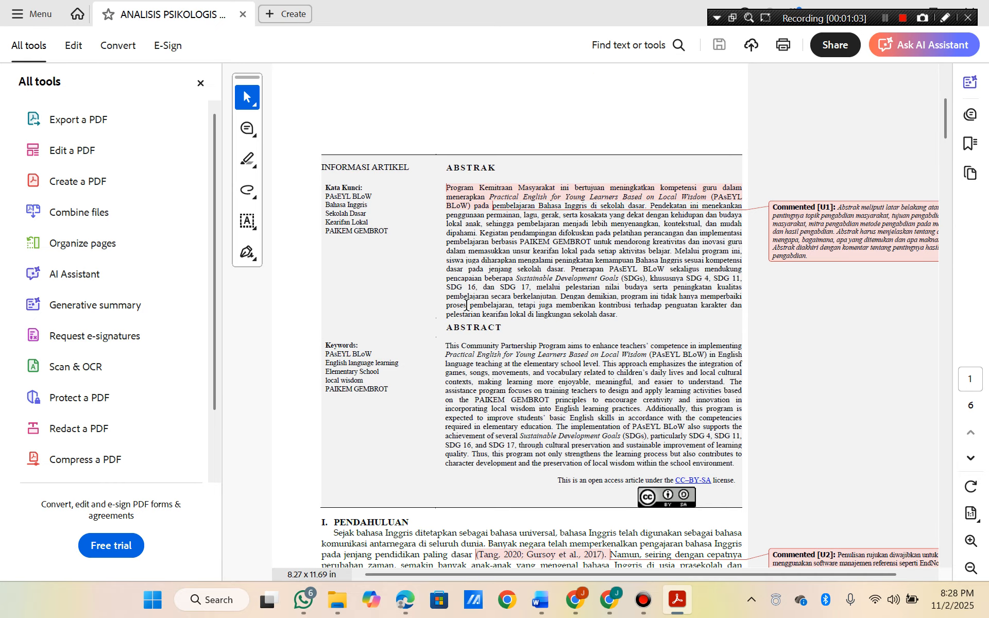
{"action": "scroll", "coordinate": [466, 304], "scroll_direction": "down", "scroll_amount": 2}
{"action": "scroll", "coordinate": [466, 305], "scroll_direction": "down", "scroll_amount": 2}
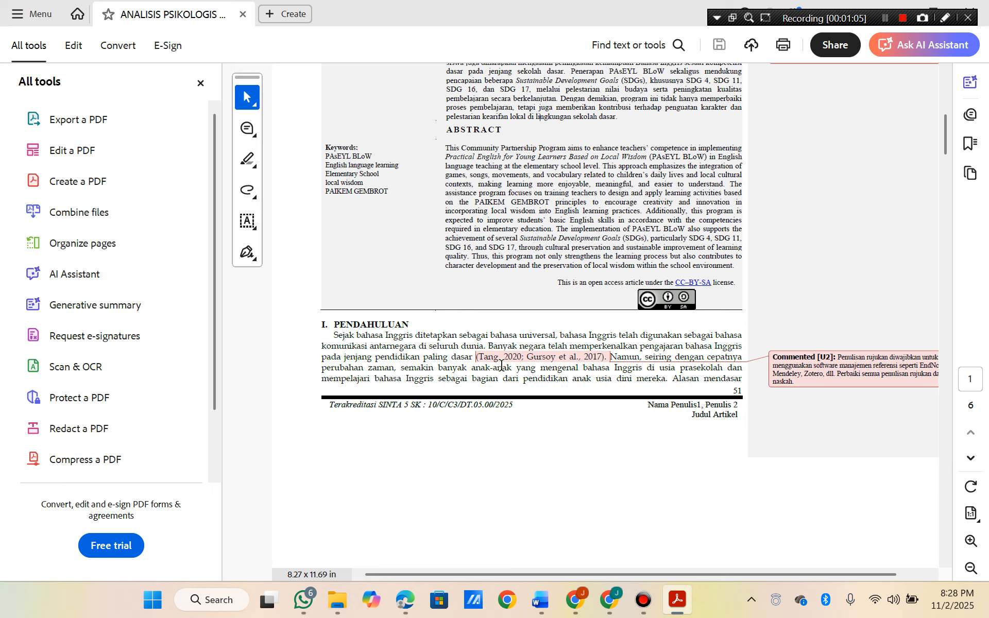
{"action": "scroll", "coordinate": [836, 362], "scroll_direction": "down", "scroll_amount": 2}
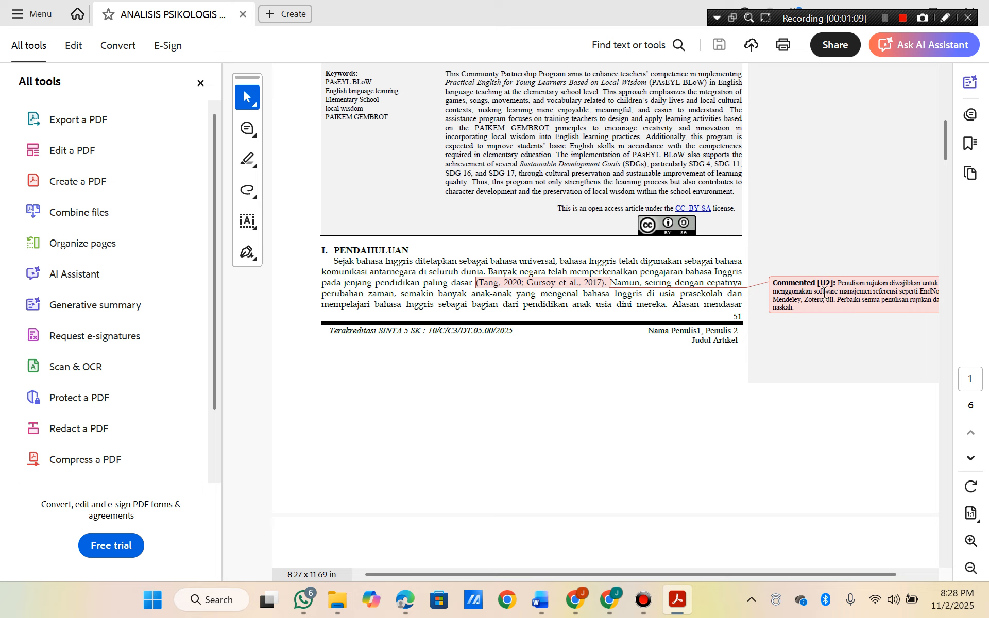
{"action": "left_click_drag", "start_coordinate": [824, 292], "coordinate": [896, 293]}
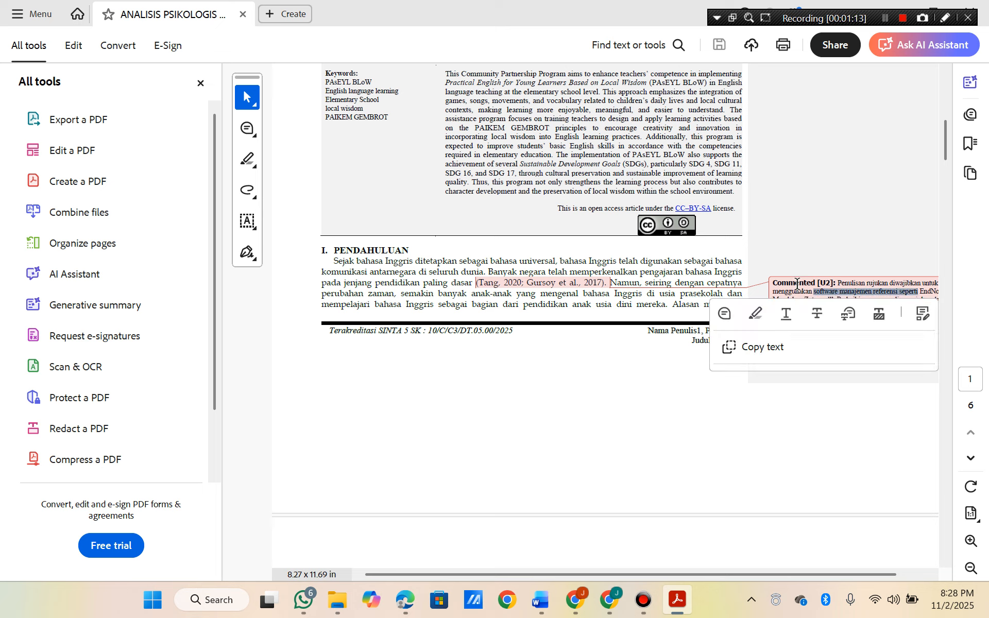
{"action": "mouse_move", "coordinate": [796, 283]}
{"action": "left_mouse_down"}
{"action": "mouse_move", "coordinate": [862, 308]}
{"action": "mouse_move", "coordinate": [808, 308]}
{"action": "mouse_move", "coordinate": [777, 282]}
{"action": "mouse_move", "coordinate": [839, 287]}
{"action": "mouse_move", "coordinate": [852, 307]}
{"action": "left_mouse_up"}
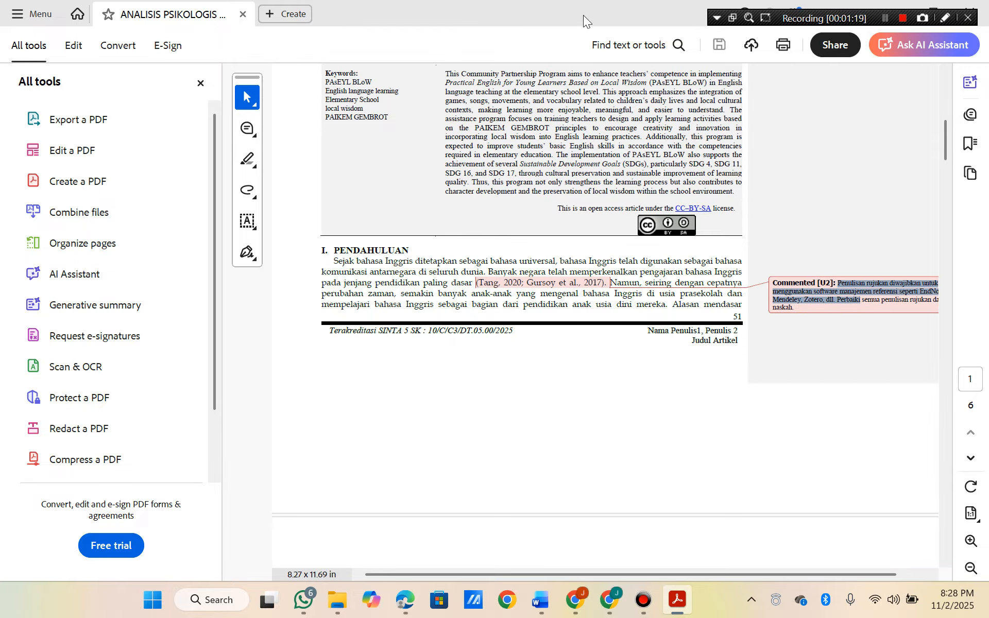
{"action": "double_click", "coordinate": [584, 14]}
{"action": "left_click", "coordinate": [810, 88]}
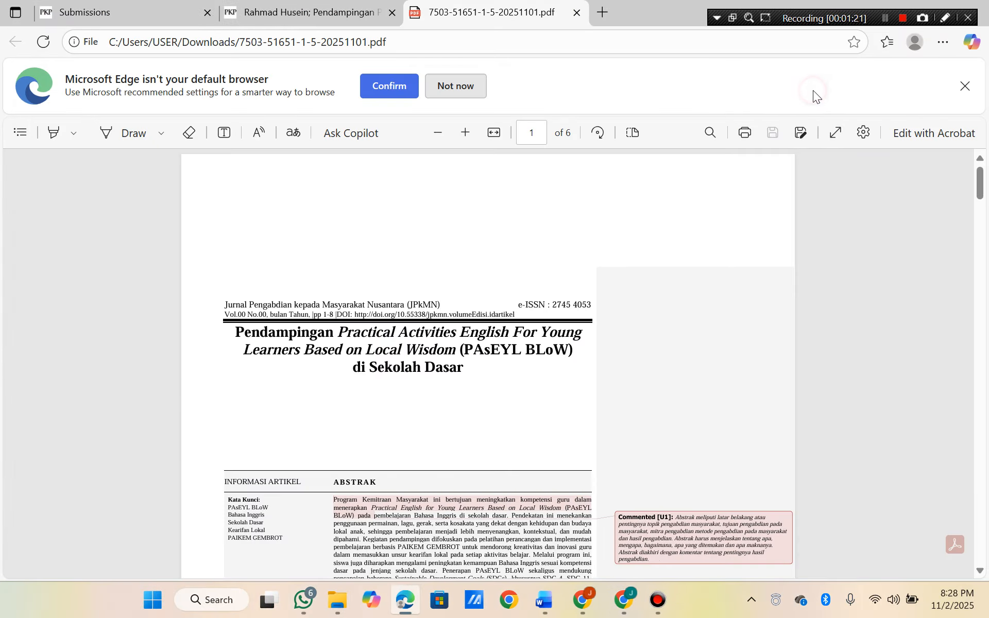
Switch to the Chrome window with the Jurnal Media Informatika reviewer queue and open review assignment 7434, "Bahasa Indonesia", in a new tab.
{"action": "left_click", "coordinate": [609, 601]}
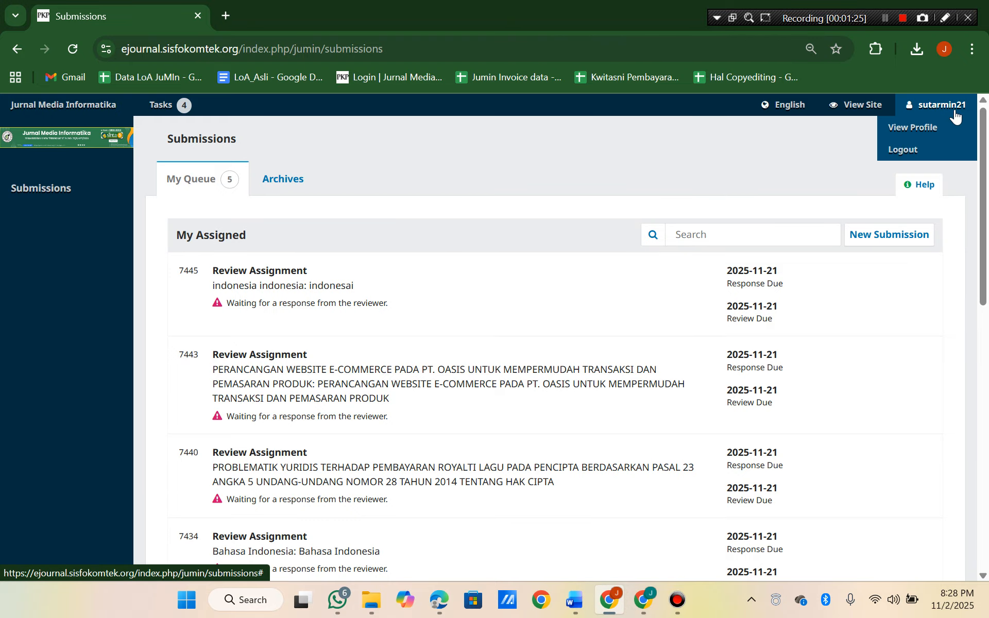
{"action": "scroll", "coordinate": [559, 315], "scroll_direction": "down", "scroll_amount": 9}
{"action": "scroll", "coordinate": [534, 340], "scroll_direction": "up", "scroll_amount": 3}
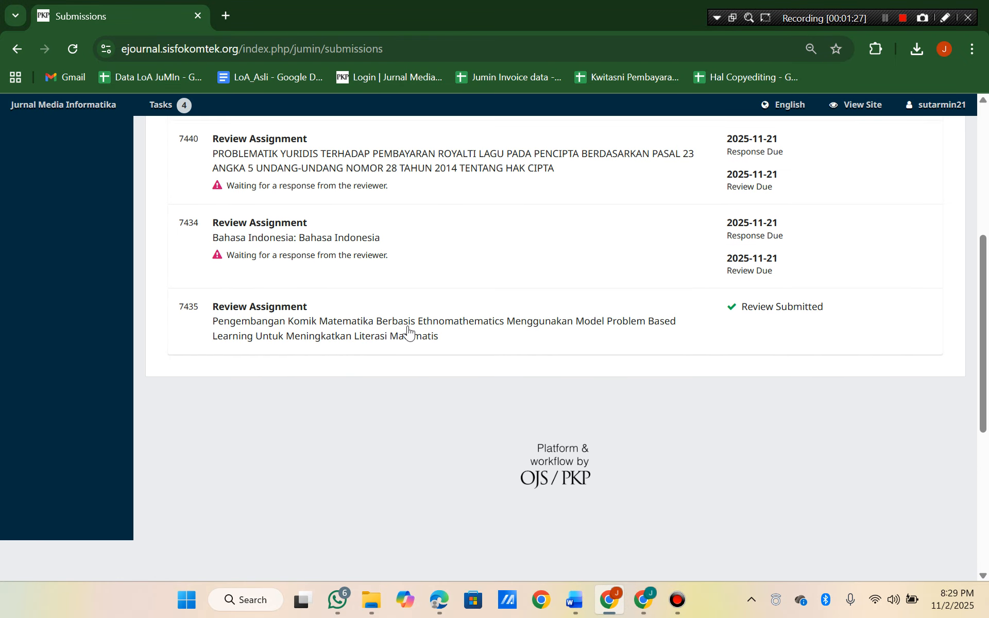
{"action": "right_click", "coordinate": [276, 242]}
{"action": "left_click", "coordinate": [315, 261]}
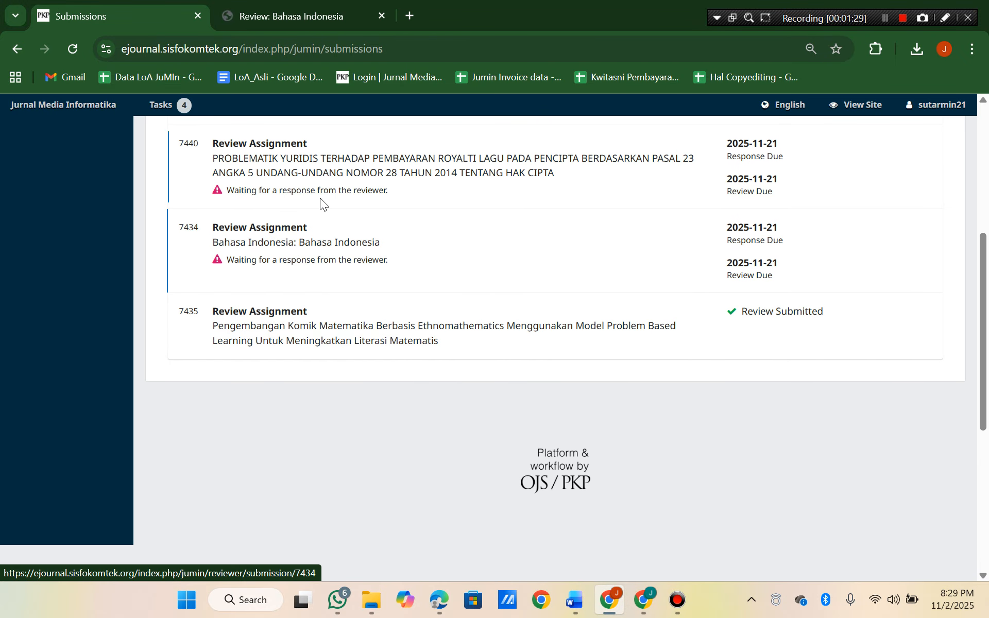
{"action": "left_click", "coordinate": [641, 601]}
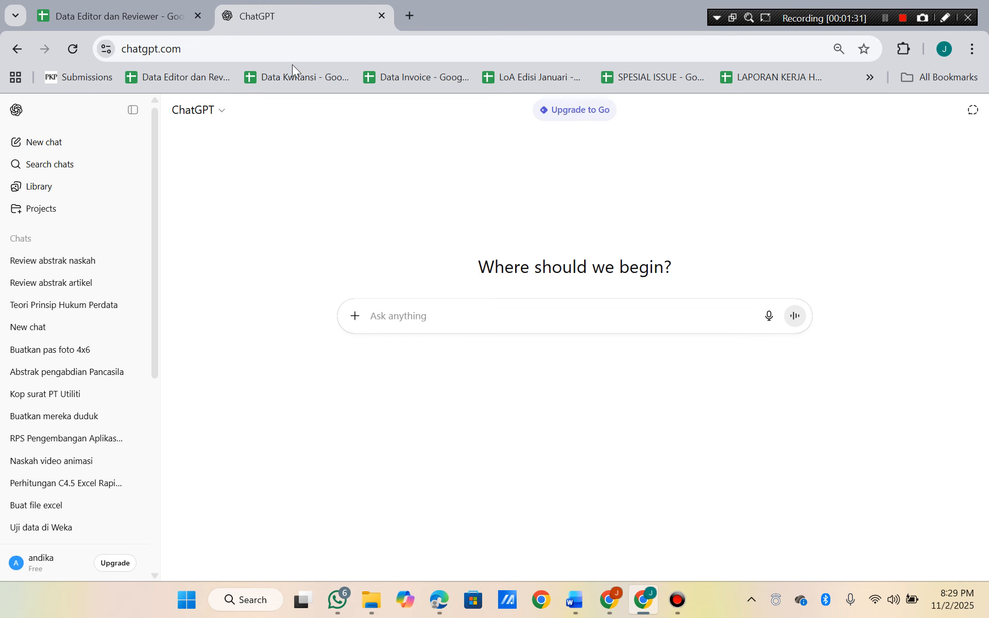
{"action": "mouse_move", "coordinate": [609, 601]}
{"action": "left_click", "coordinate": [597, 555]}
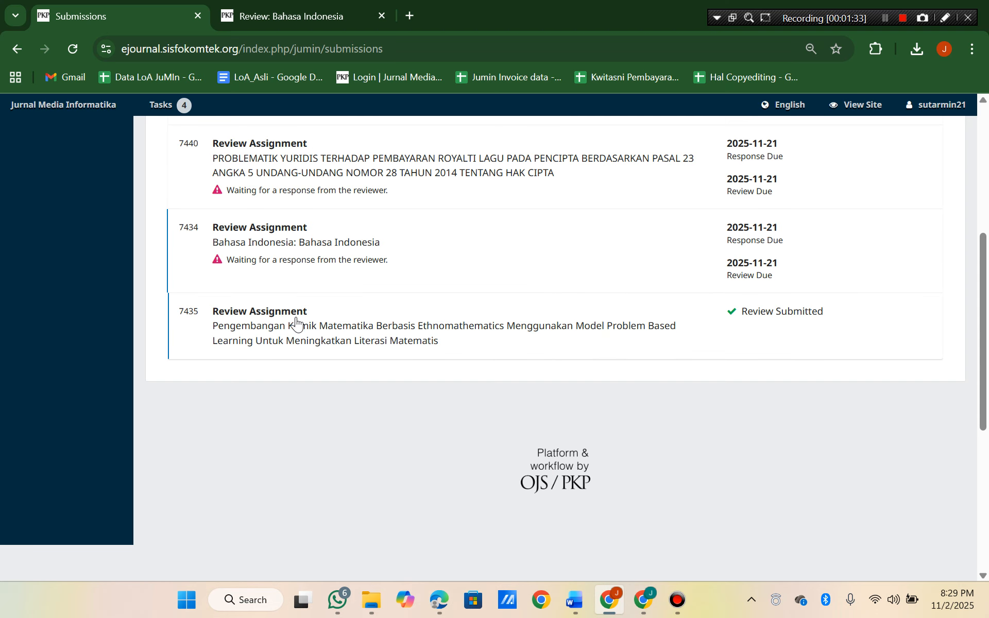
Accept the "Bahasa Indonesia" review request with consent to the privacy statement, and continue past the guidelines to the Download & Review stage.
{"action": "left_click", "coordinate": [319, 23]}
{"action": "scroll", "coordinate": [311, 289], "scroll_direction": "down", "scroll_amount": 10}
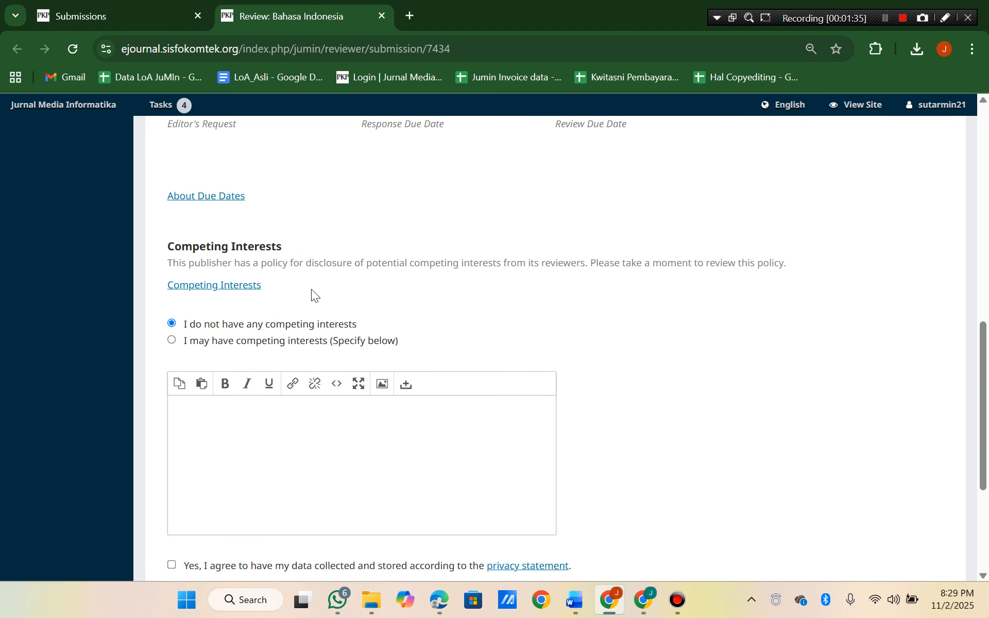
{"action": "scroll", "coordinate": [296, 369], "scroll_direction": "down", "scroll_amount": 4}
{"action": "left_click", "coordinate": [283, 344]}
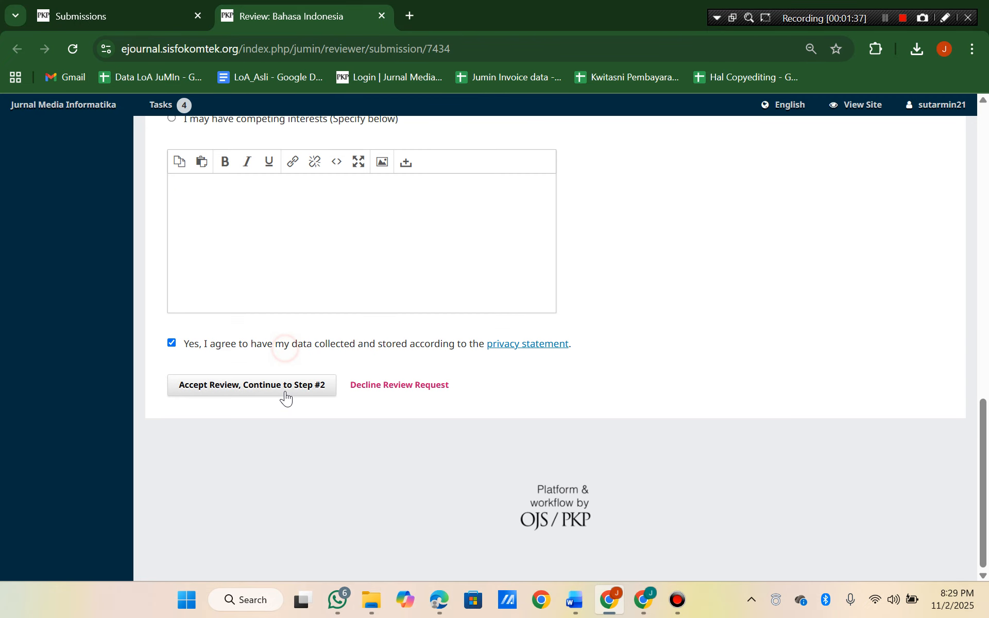
{"action": "left_click", "coordinate": [283, 391]}
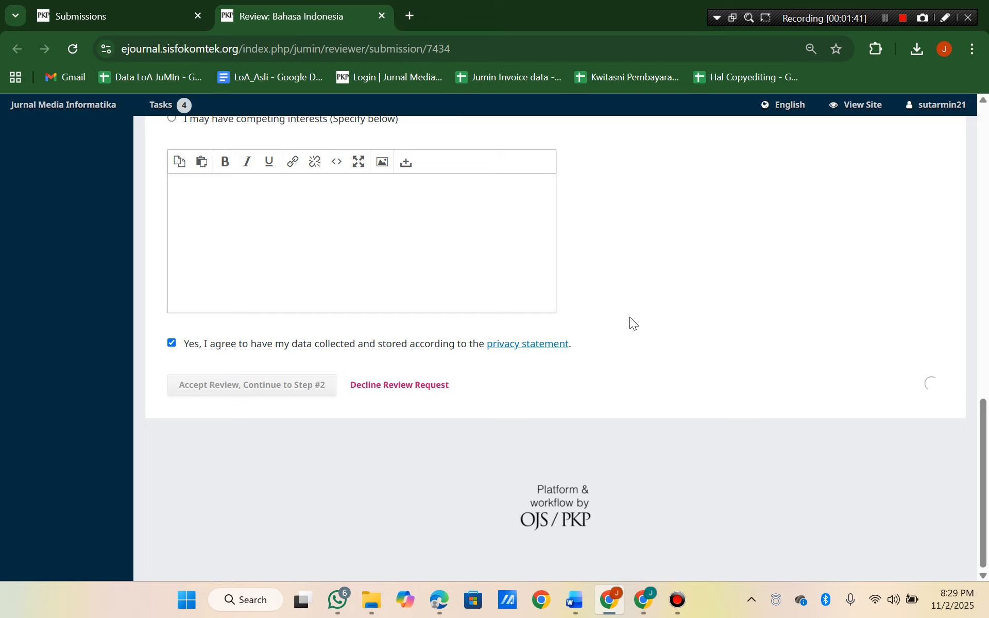
{"action": "scroll", "coordinate": [385, 309], "scroll_direction": "down", "scroll_amount": 3}
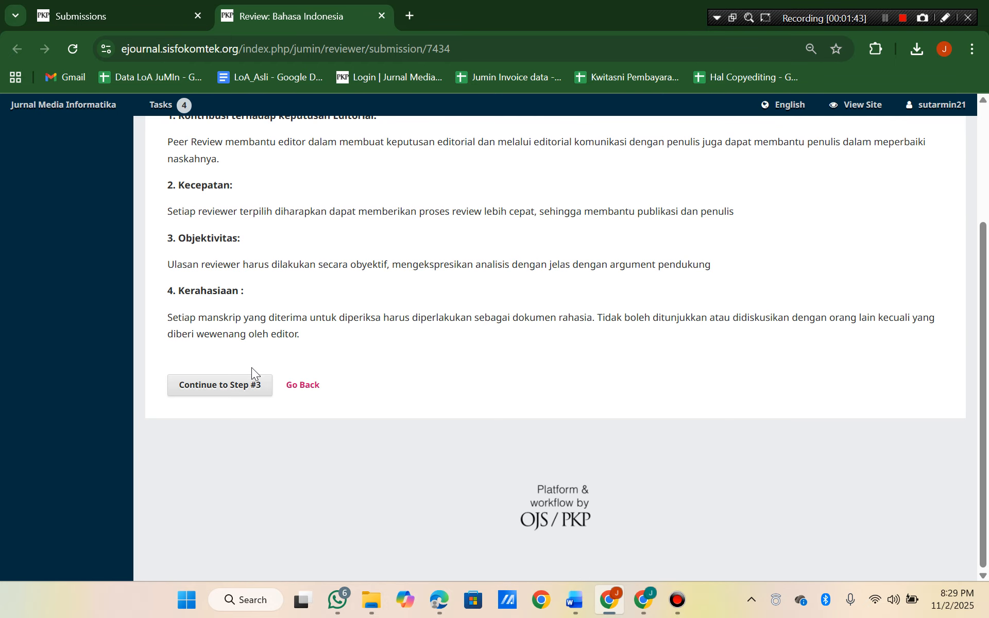
{"action": "left_click", "coordinate": [250, 384]}
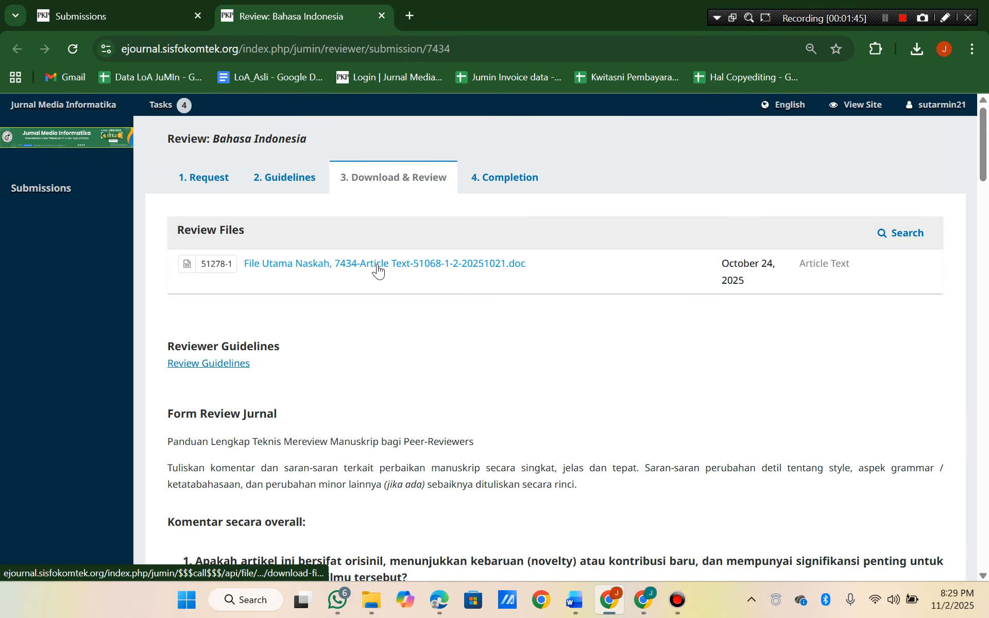
Download the main manuscript file from the review files and show it in the Downloads folder.
{"action": "scroll", "coordinate": [316, 364], "scroll_direction": "down", "scroll_amount": 5}
{"action": "left_click", "coordinate": [302, 445]}
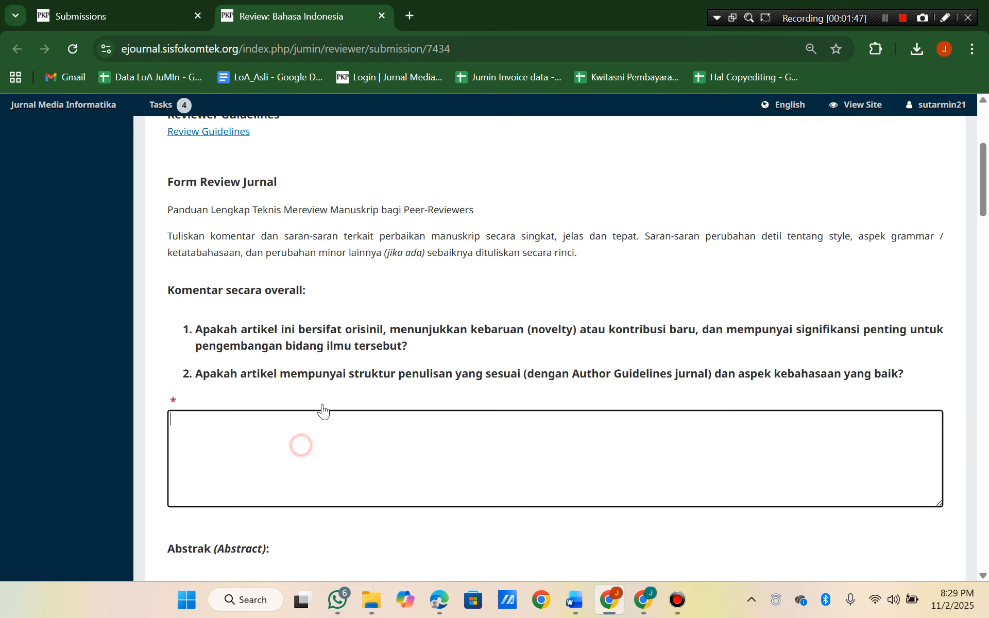
{"action": "scroll", "coordinate": [361, 371], "scroll_direction": "up", "scroll_amount": 5}
{"action": "left_click", "coordinate": [387, 264]}
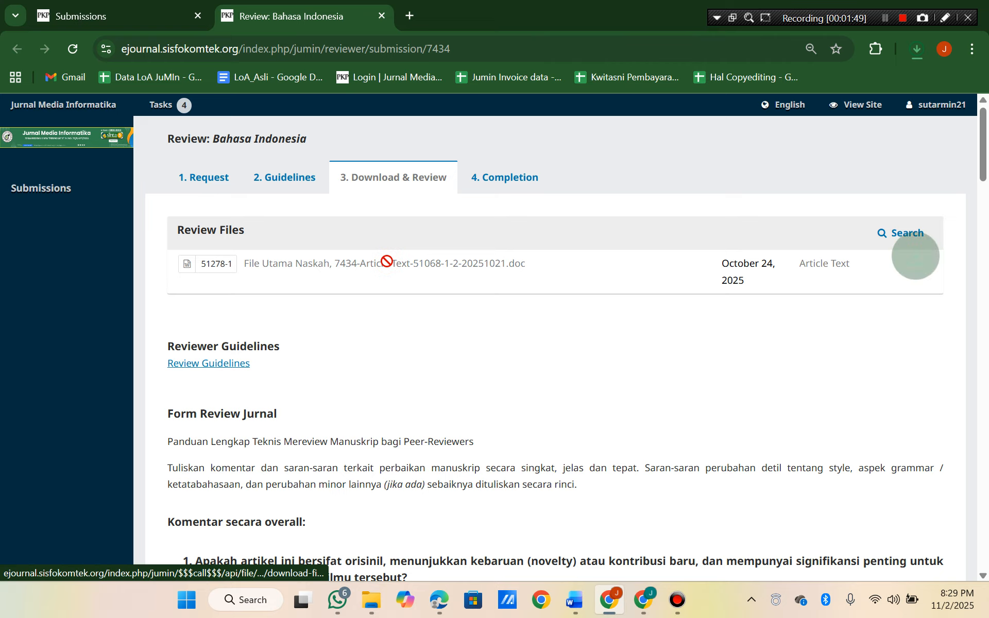
{"action": "left_click", "coordinate": [875, 87]}
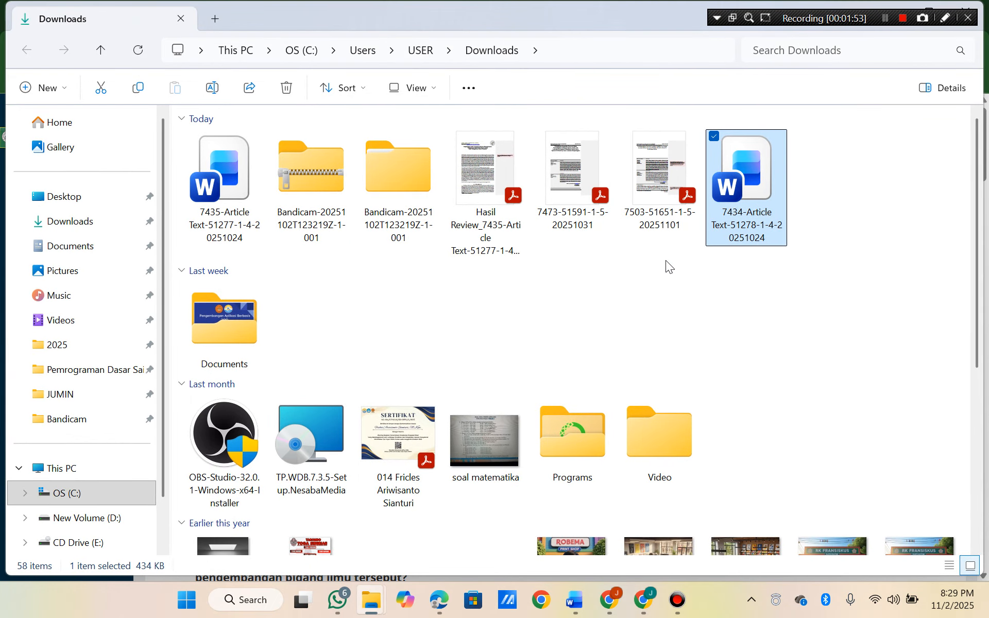
{"action": "left_click", "coordinate": [643, 600]}
{"action": "left_click", "coordinate": [354, 316]}
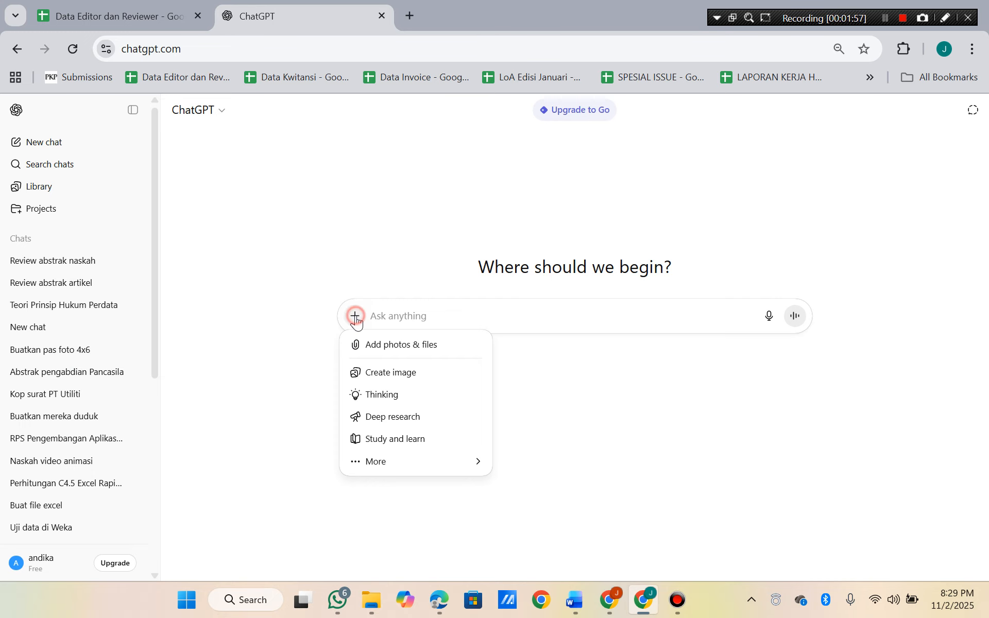
{"action": "left_click", "coordinate": [386, 346]}
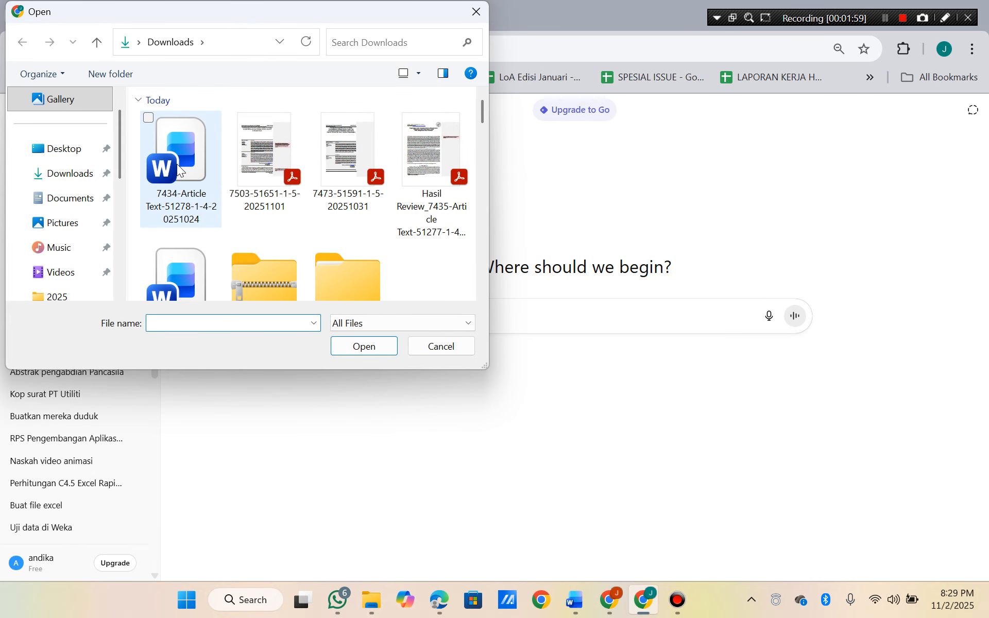
{"action": "left_click", "coordinate": [180, 169]}
{"action": "left_click", "coordinate": [350, 346]}
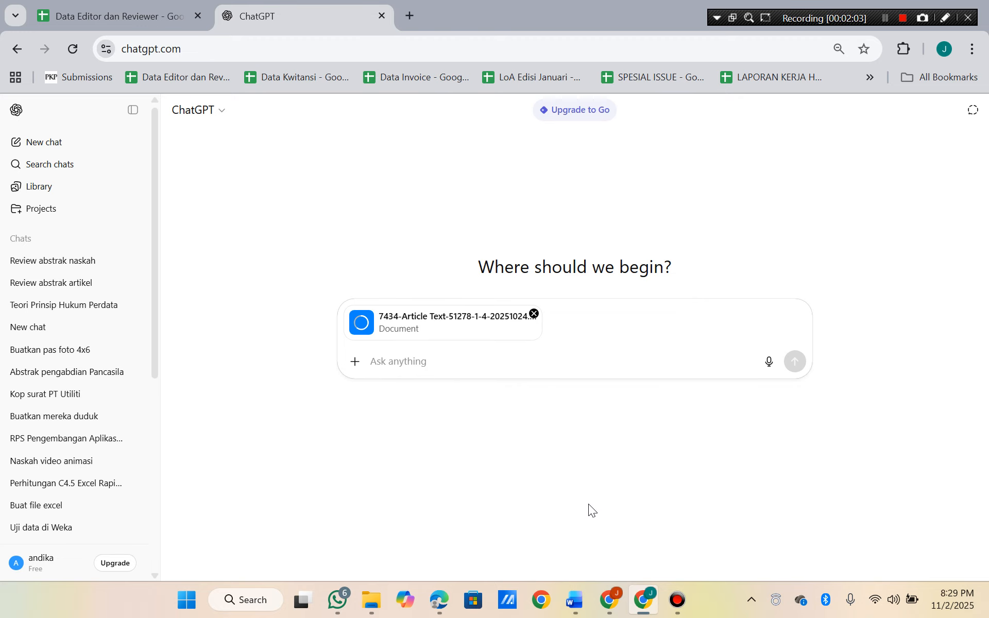
Switch to the Template JUMIN_ document in Word and examine its abstract requirements, article structure guidelines and in-text citation format.
{"action": "mouse_move", "coordinate": [579, 598]}
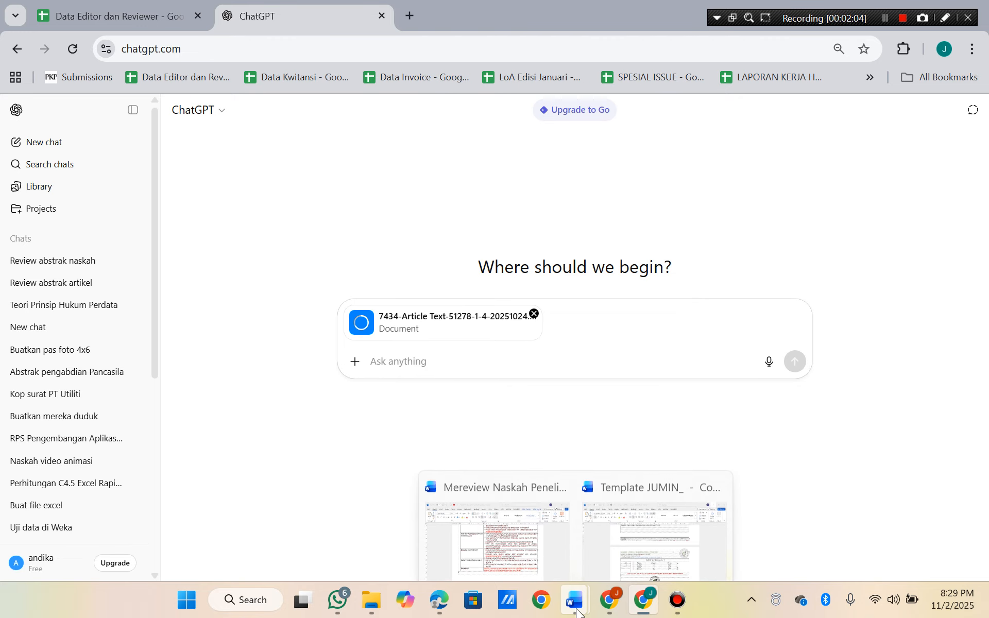
{"action": "left_click", "coordinate": [627, 529]}
{"action": "scroll", "coordinate": [509, 381], "scroll_direction": "up", "scroll_amount": 15}
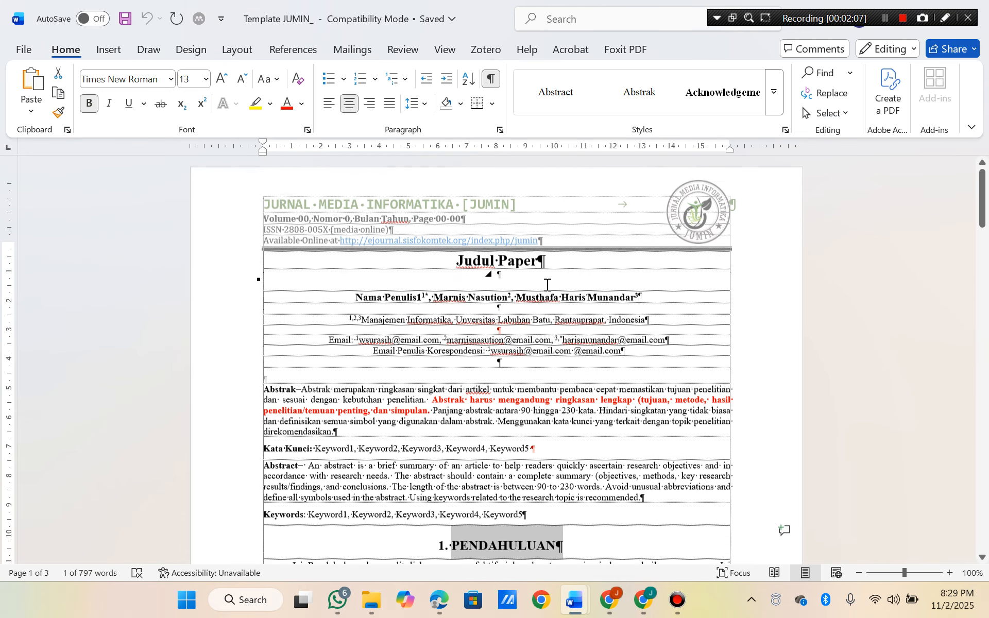
{"action": "left_click", "coordinate": [539, 271]}
{"action": "scroll", "coordinate": [536, 338], "scroll_direction": "down", "scroll_amount": 3}
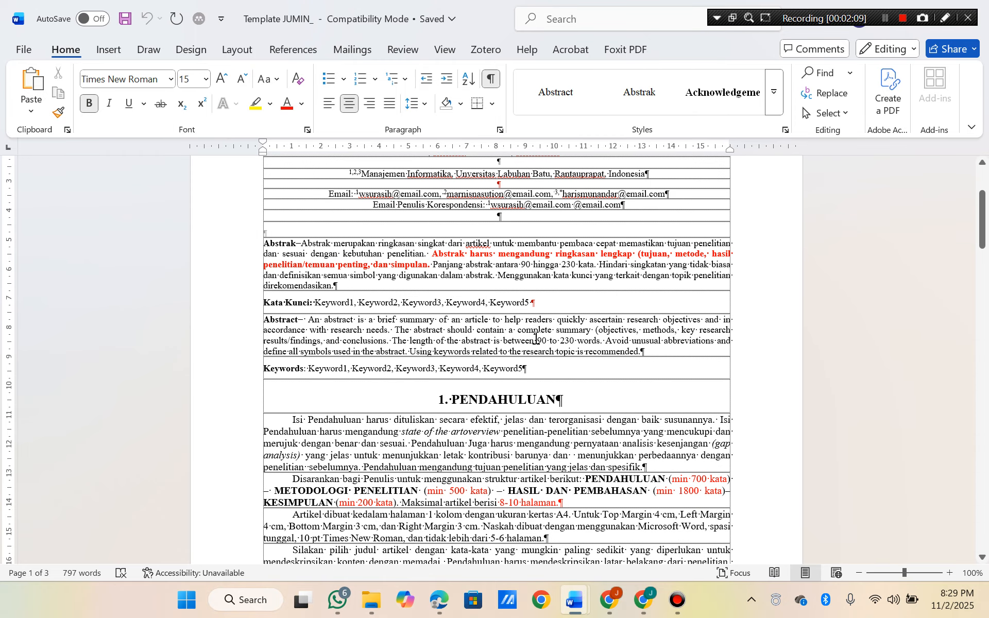
{"action": "left_click", "coordinate": [532, 317]}
{"action": "scroll", "coordinate": [532, 316], "scroll_direction": "down", "scroll_amount": 2}
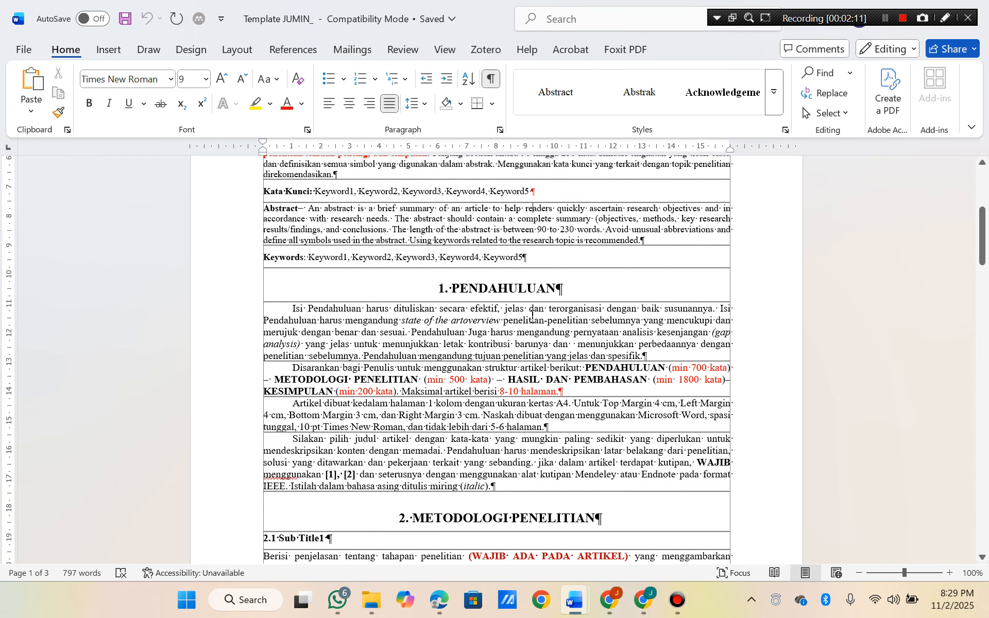
{"action": "scroll", "coordinate": [444, 386], "scroll_direction": "down", "scroll_amount": 1}
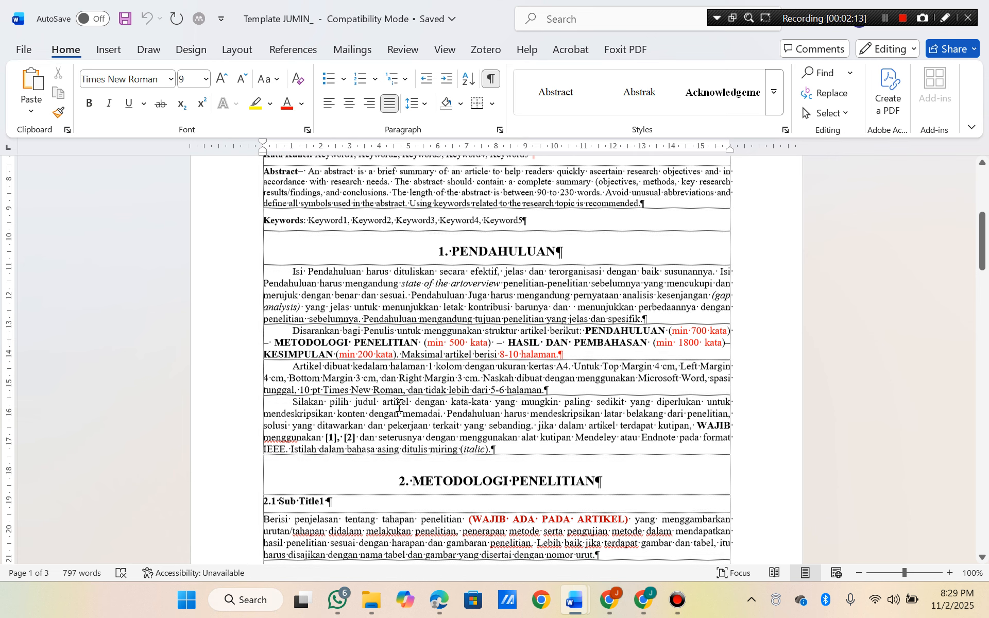
{"action": "double_click", "coordinate": [336, 439]}
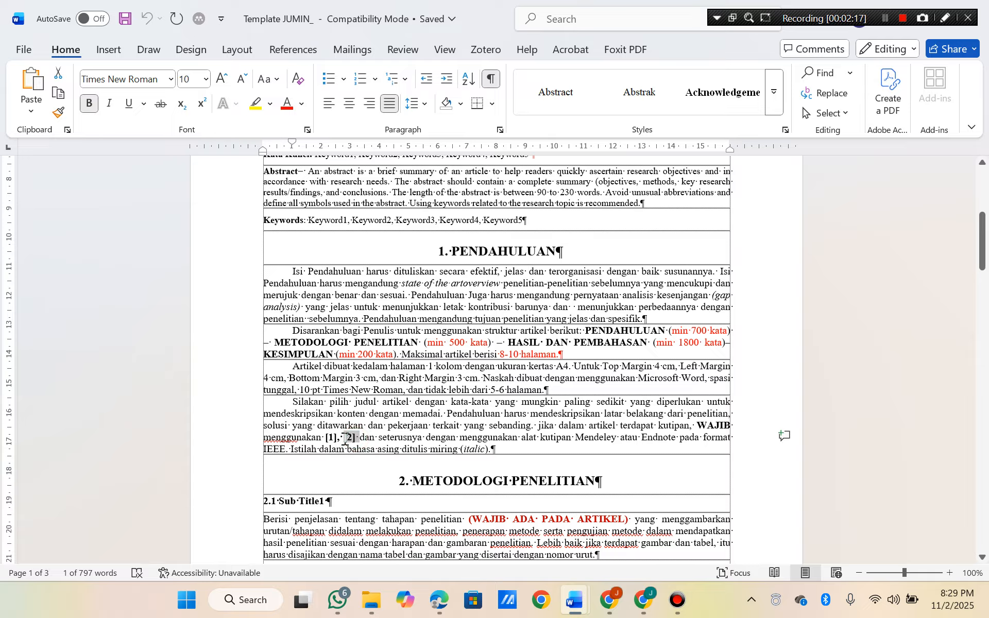
{"action": "left_click_drag", "start_coordinate": [344, 438], "coordinate": [355, 438]}
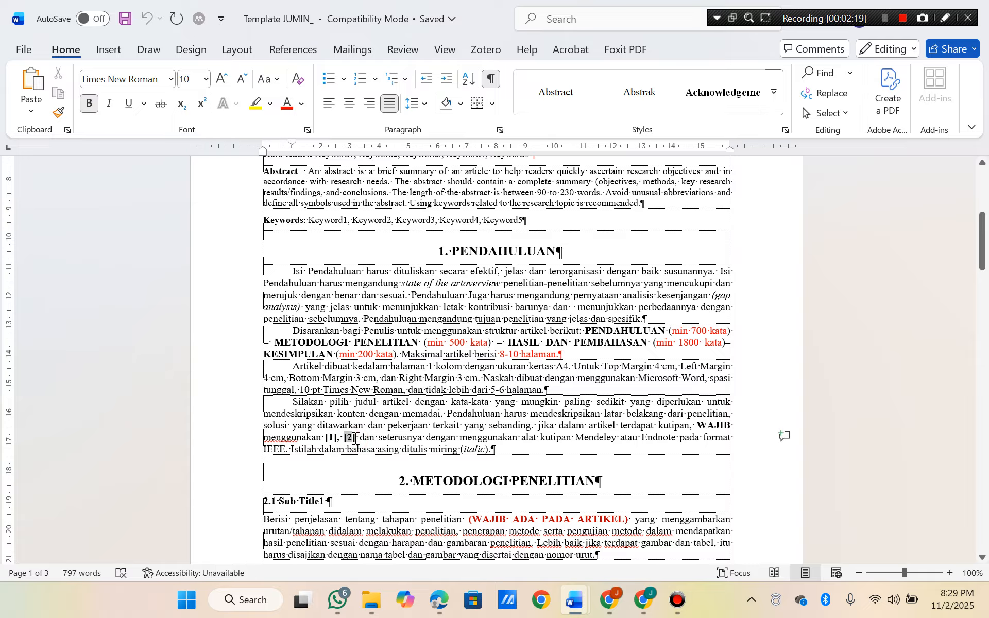
{"action": "left_click", "coordinate": [442, 601]}
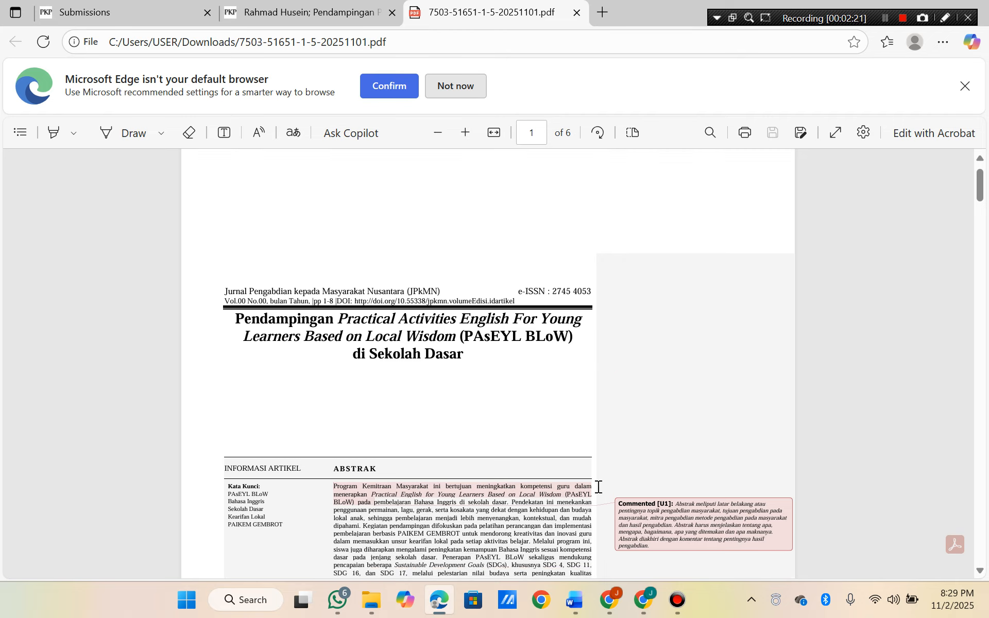
{"action": "scroll", "coordinate": [468, 399], "scroll_direction": "down", "scroll_amount": 7}
{"action": "left_click_drag", "start_coordinate": [415, 358], "coordinate": [381, 357]}
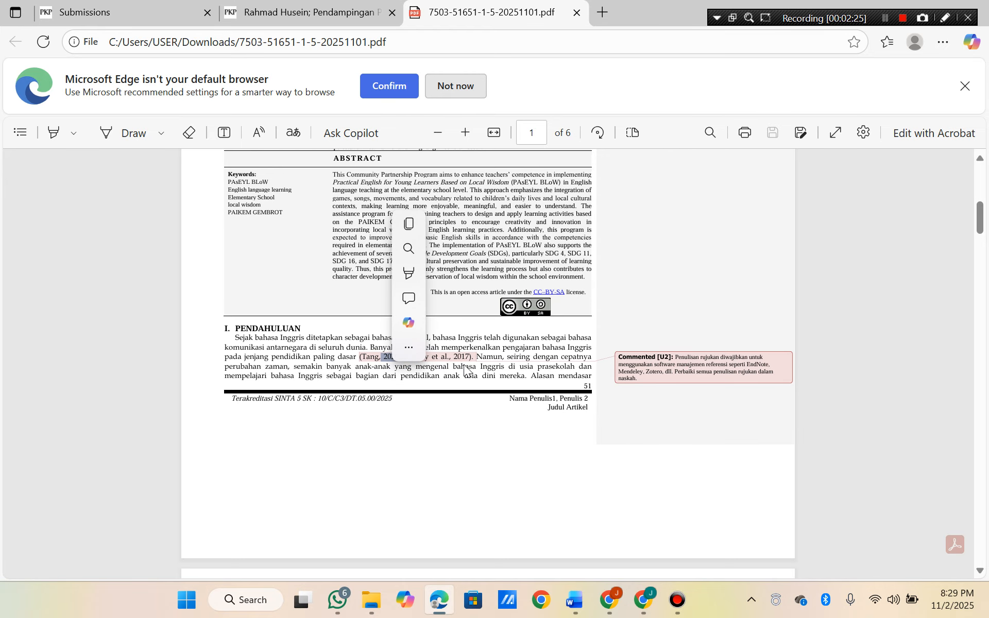
{"action": "mouse_move", "coordinate": [575, 601]}
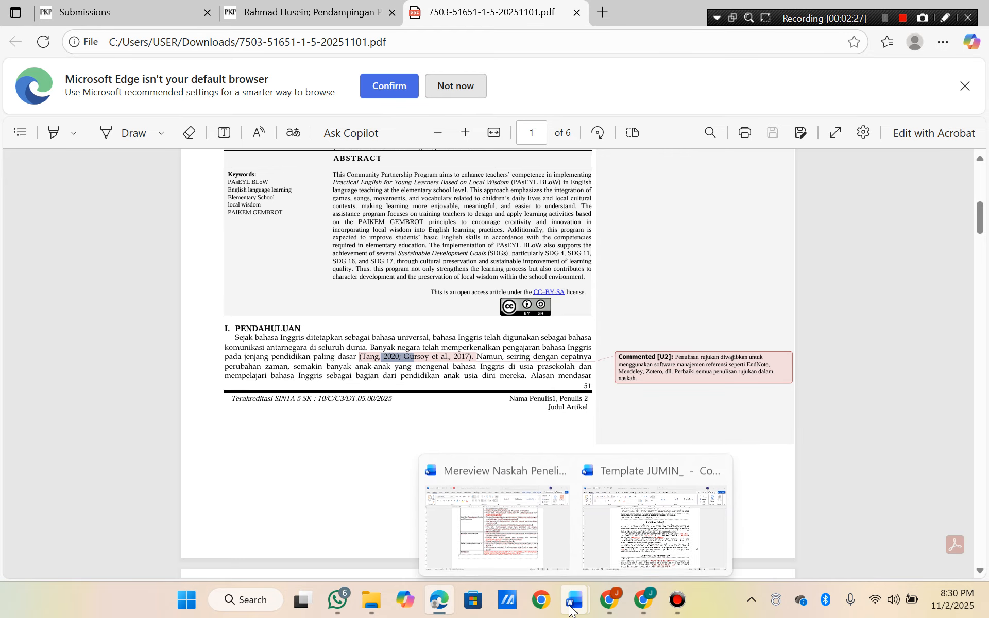
{"action": "left_click", "coordinate": [652, 516]}
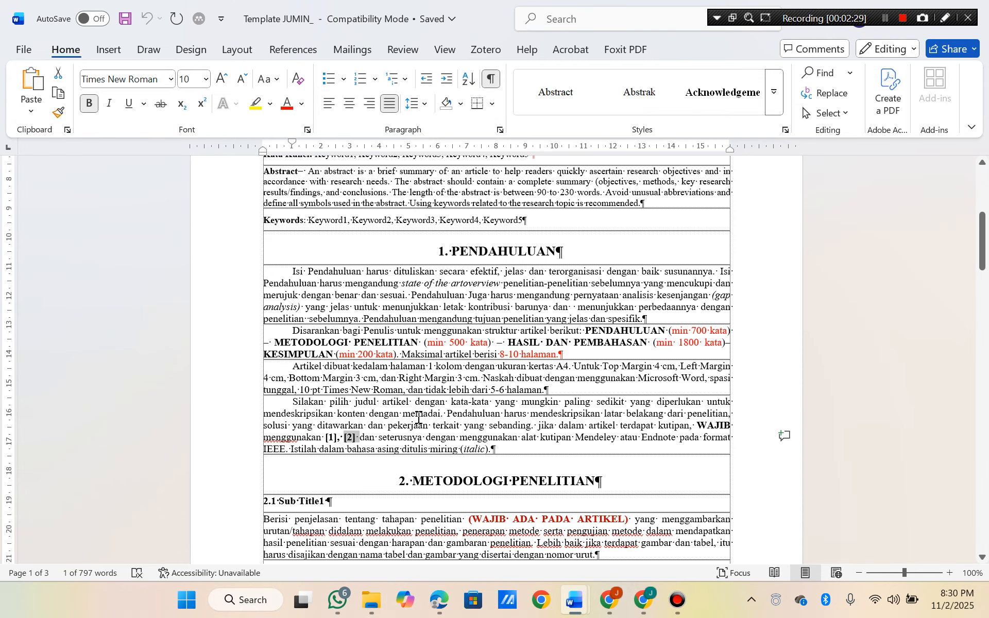
Switch to the Mereview Naskah Penelitian_Pengabdian document and copy the two recommended review comments for the Abstrak section.
{"action": "mouse_move", "coordinate": [575, 601]}
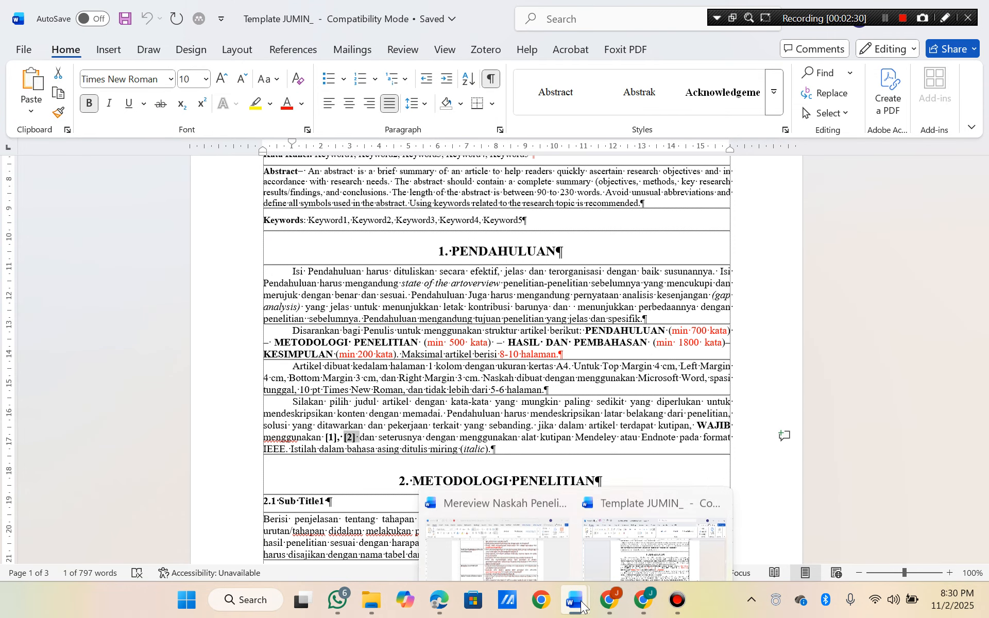
{"action": "left_click", "coordinate": [479, 529]}
{"action": "scroll", "coordinate": [462, 406], "scroll_direction": "up", "scroll_amount": 10}
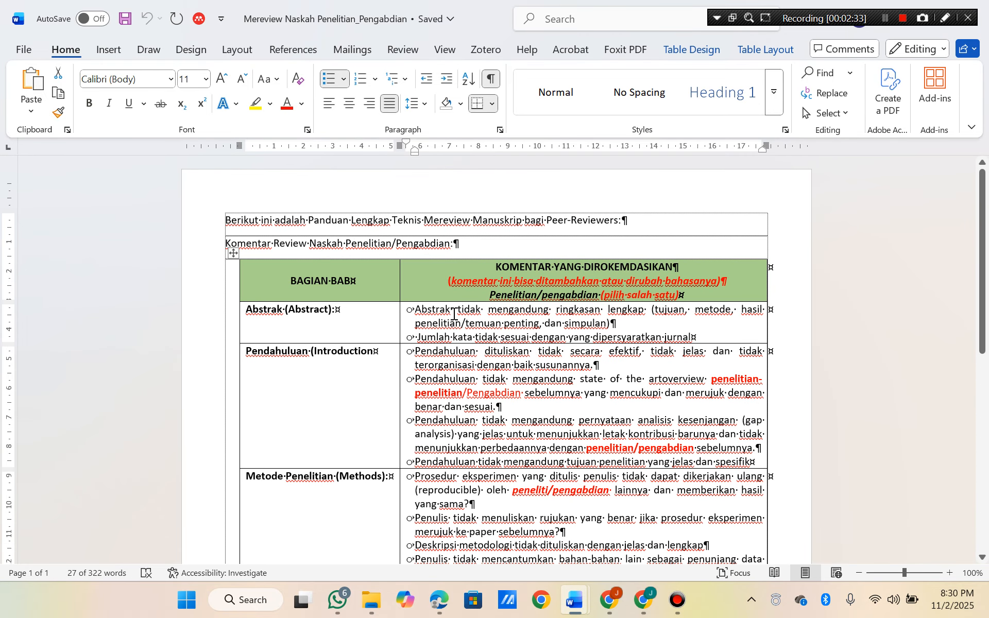
{"action": "left_click", "coordinate": [460, 315]}
{"action": "left_click_drag", "start_coordinate": [415, 309], "coordinate": [695, 339]}
{"action": "left_click", "coordinate": [418, 309]}
Switch to ChatGPT and submit the prompt "Review bagian abstrak apakah isi abstrak mengandung ringkasan lengkap (tujuan, metode, hasil penelitian/temuan penting, dan simpulan)".
{"action": "left_click", "coordinate": [643, 600]}
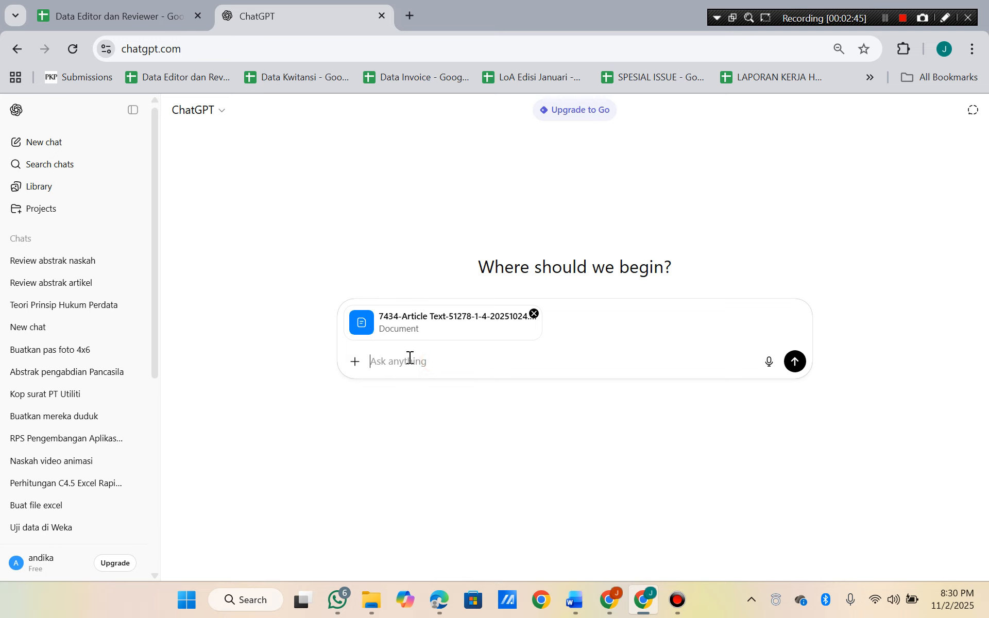
{"action": "type", "text": "R"}
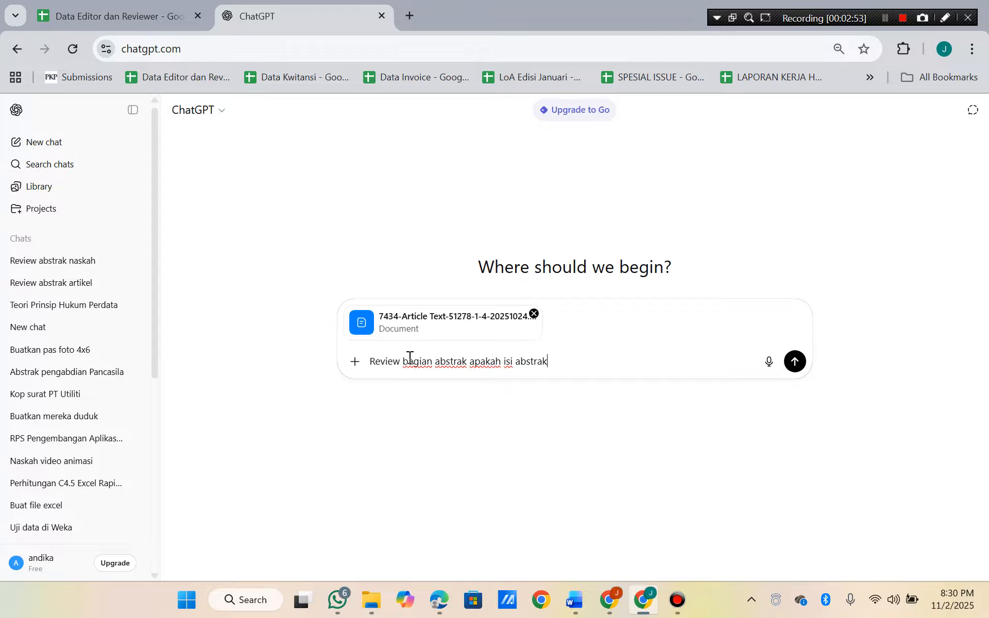
{"action": "type", "text": "o   Abstrak tidak mengandung ringkasan lengkap (tujuan, metode, hasil penelitian/temuan penting, dan simpulan) o   Jumlah kata tidak sesuai dengan yang dipersyaratkan jurnal"}
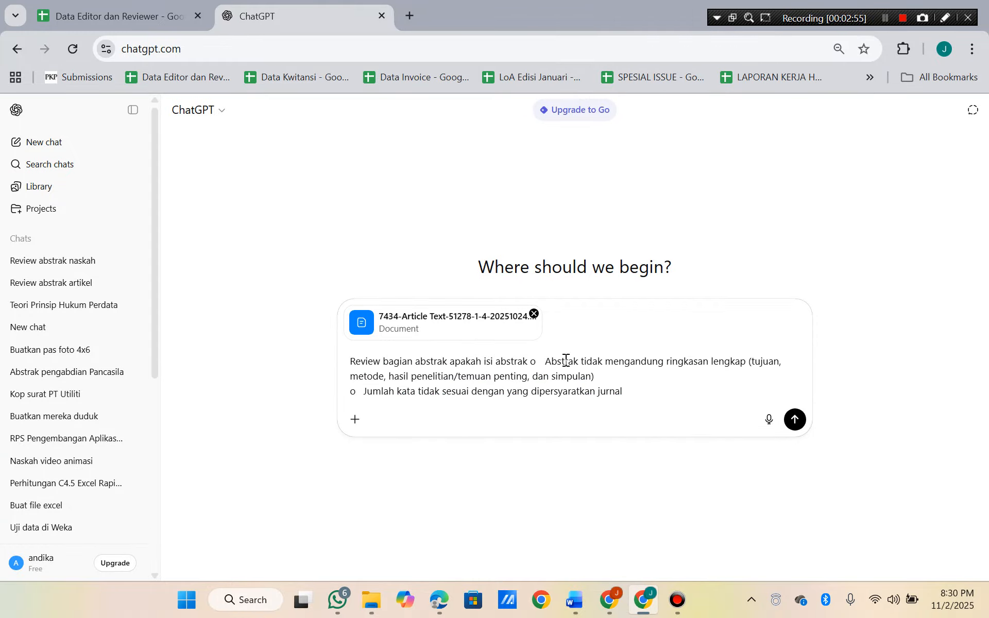
{"action": "left_click_drag", "start_coordinate": [603, 362], "coordinate": [533, 360]}
{"action": "key", "text": "BackSpace"}
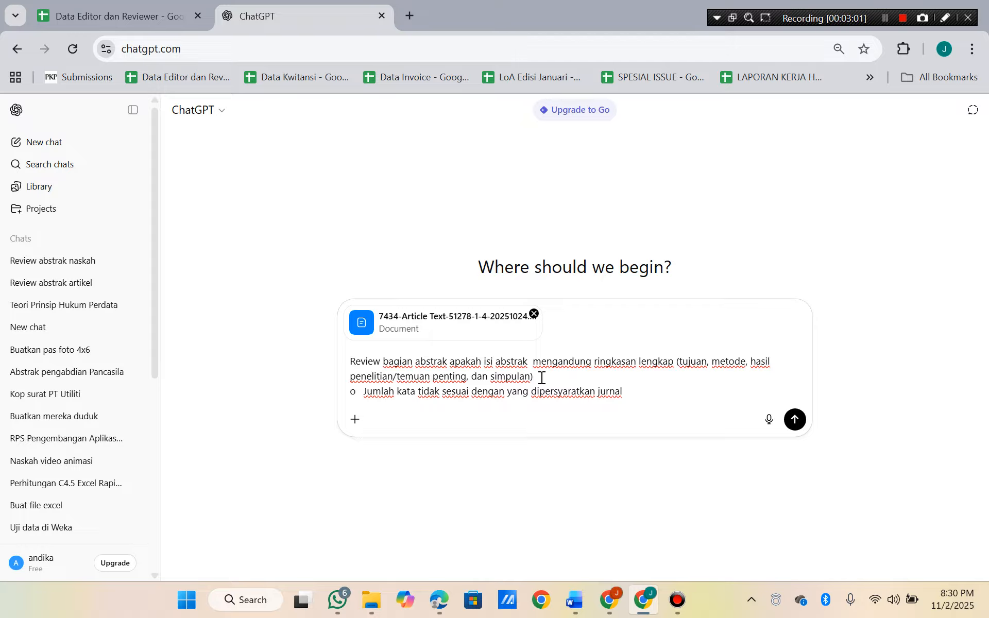
{"action": "left_click_drag", "start_coordinate": [637, 392], "coordinate": [347, 395]}
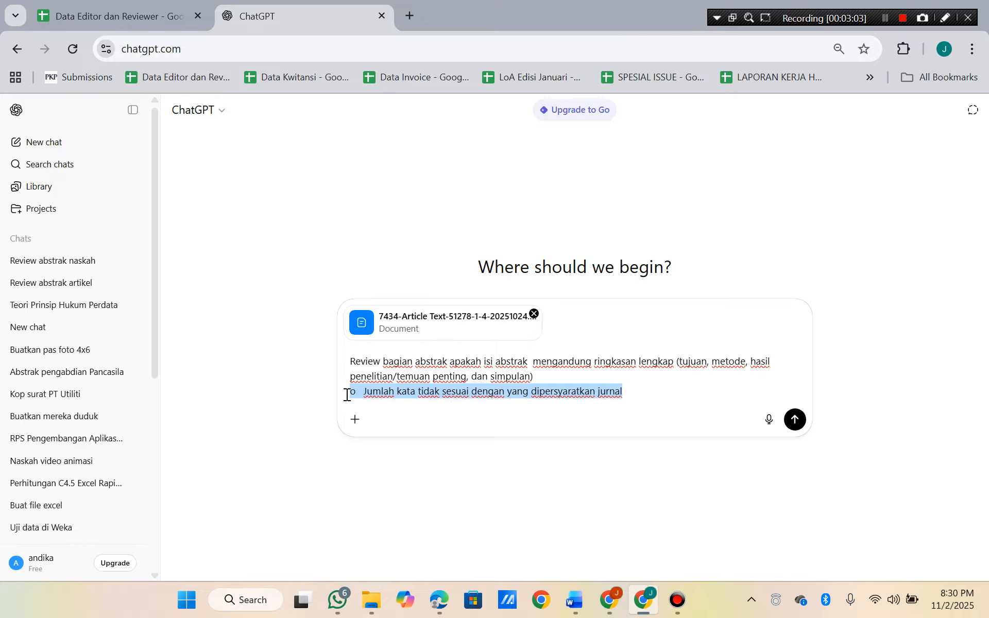
{"action": "key", "text": "BackSpace"}
{"action": "key", "text": "BackSpace"}
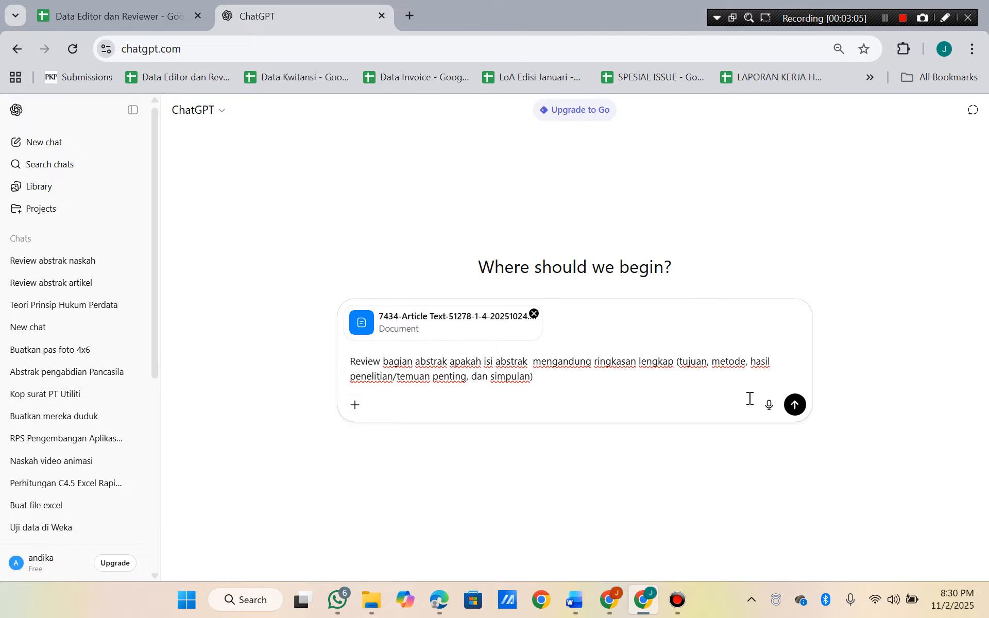
{"action": "left_click", "coordinate": [792, 407]}
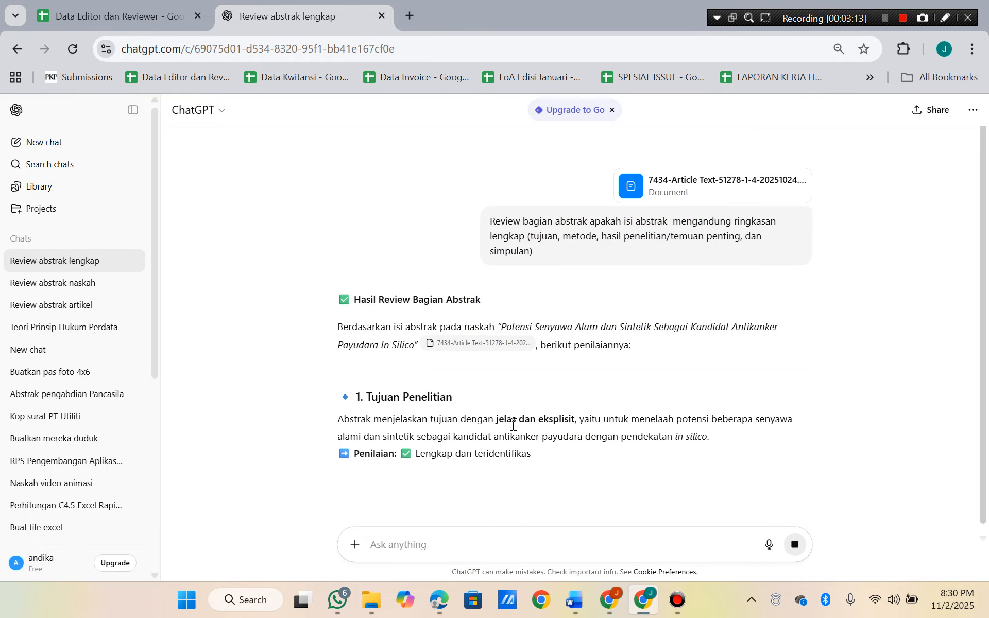
Read through ChatGPT's abstract review, from the research objective and method assessments down to the Kesimpulan Review section.
{"action": "scroll", "coordinate": [379, 392], "scroll_direction": "down", "scroll_amount": 2}
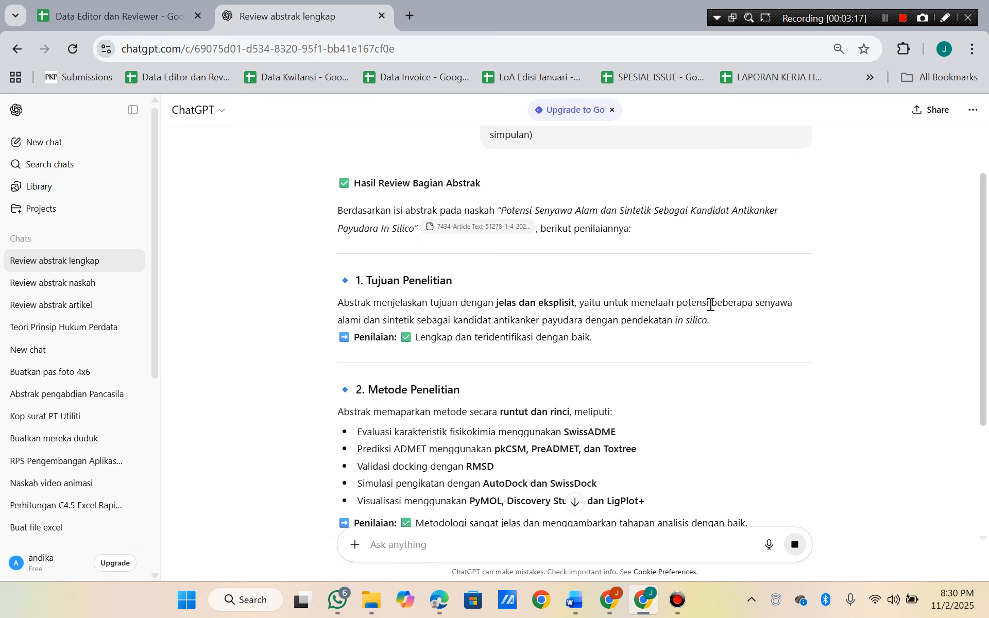
{"action": "scroll", "coordinate": [464, 325], "scroll_direction": "down", "scroll_amount": 3}
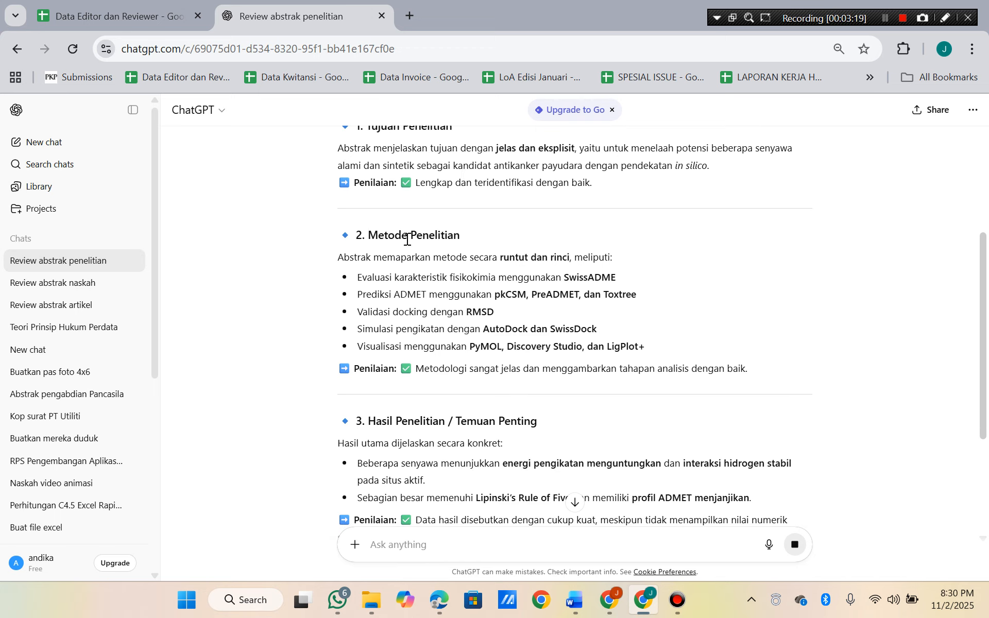
{"action": "left_click_drag", "start_coordinate": [361, 235], "coordinate": [469, 305]}
{"action": "left_click", "coordinate": [463, 328]}
{"action": "scroll", "coordinate": [428, 335], "scroll_direction": "down", "scroll_amount": 2}
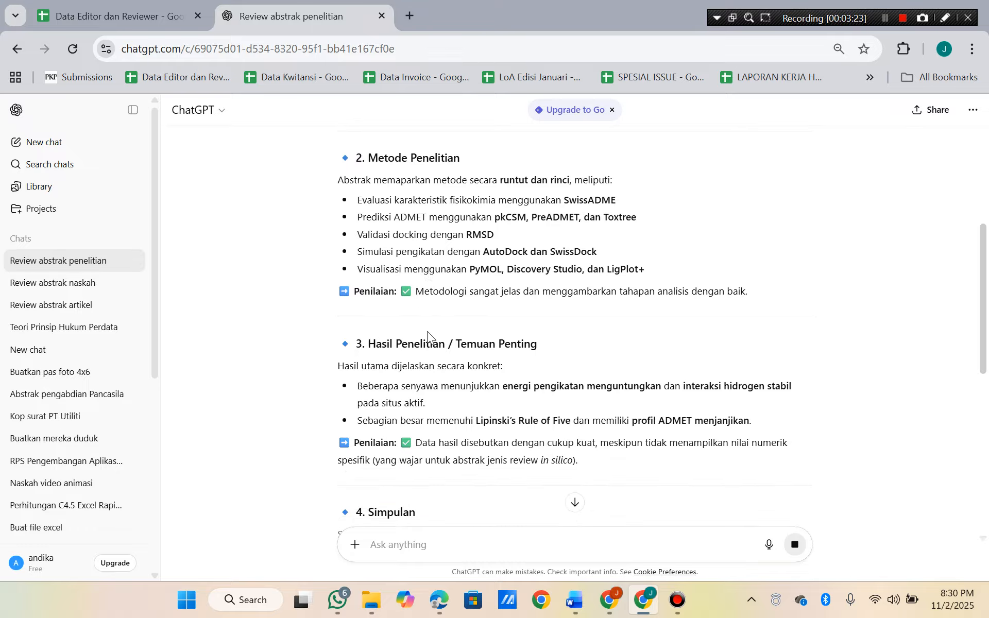
{"action": "scroll", "coordinate": [427, 332], "scroll_direction": "down", "scroll_amount": 7}
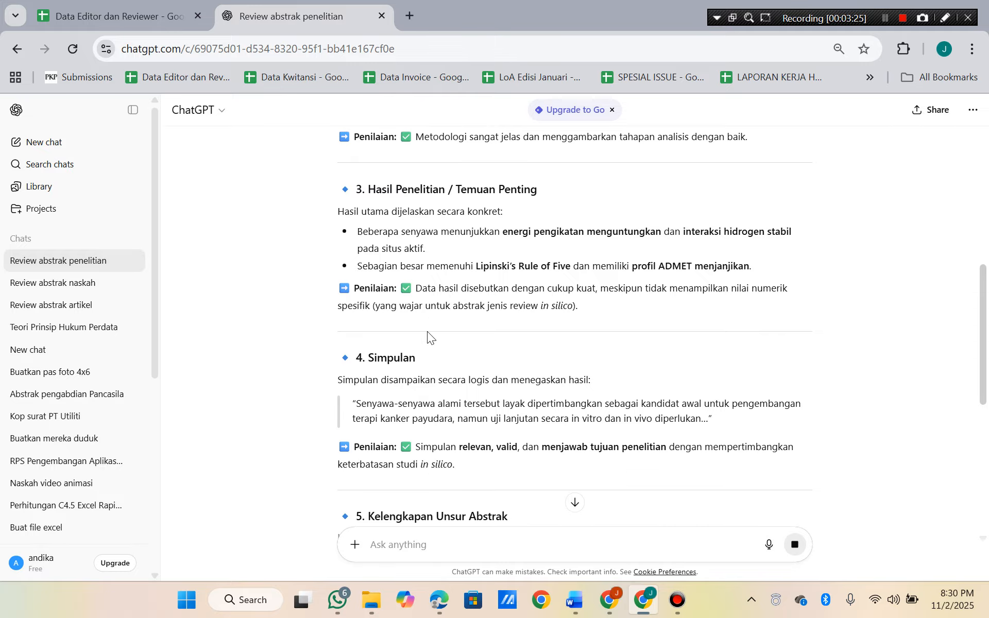
{"action": "scroll", "coordinate": [427, 332], "scroll_direction": "down", "scroll_amount": 5}
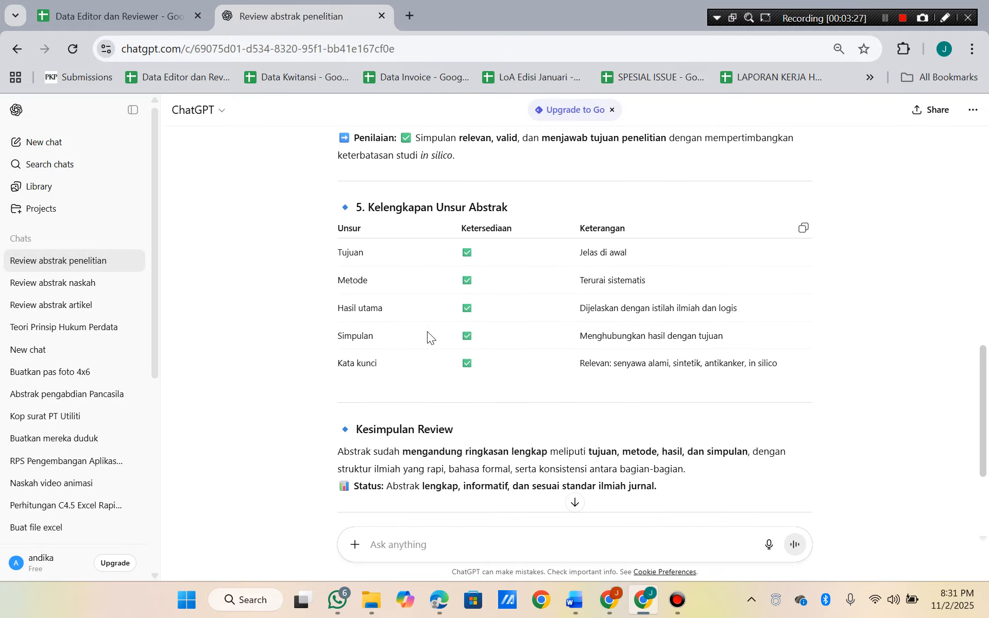
{"action": "left_click_drag", "start_coordinate": [412, 293], "coordinate": [657, 299]}
{"action": "left_click", "coordinate": [481, 310]}
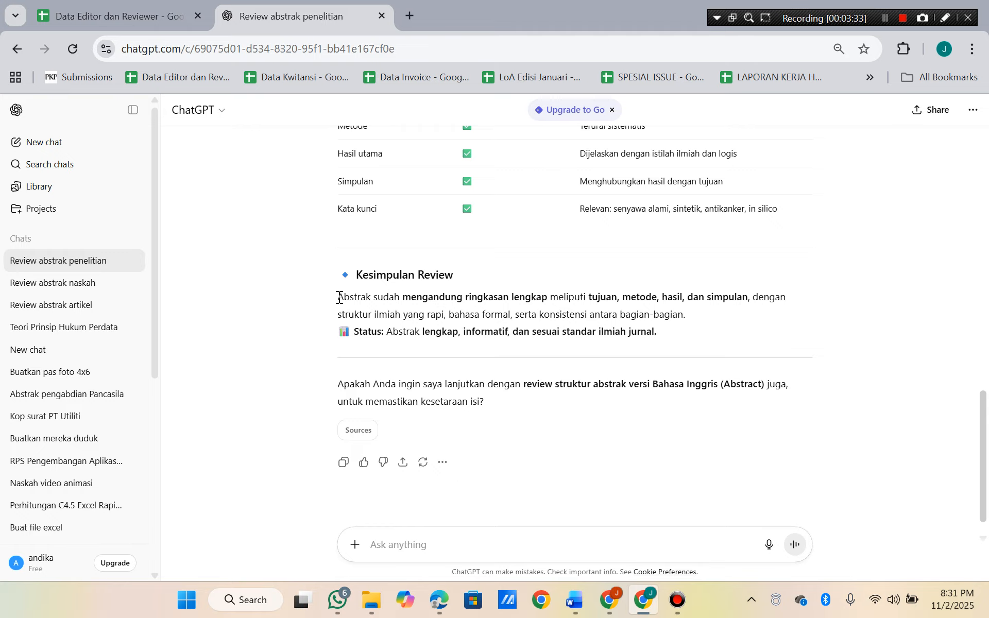
Copy the Kesimpulan Review paragraph from ChatGPT's answer, excluding the status line.
{"action": "left_click_drag", "start_coordinate": [339, 298], "coordinate": [683, 318]}
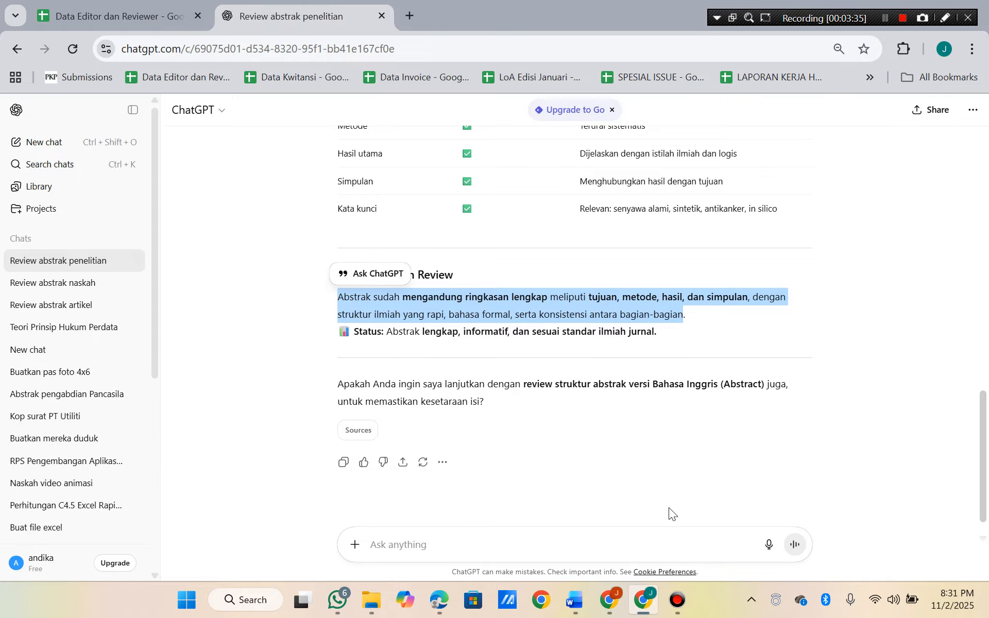
{"action": "mouse_move", "coordinate": [575, 601]}
{"action": "mouse_move", "coordinate": [618, 548]}
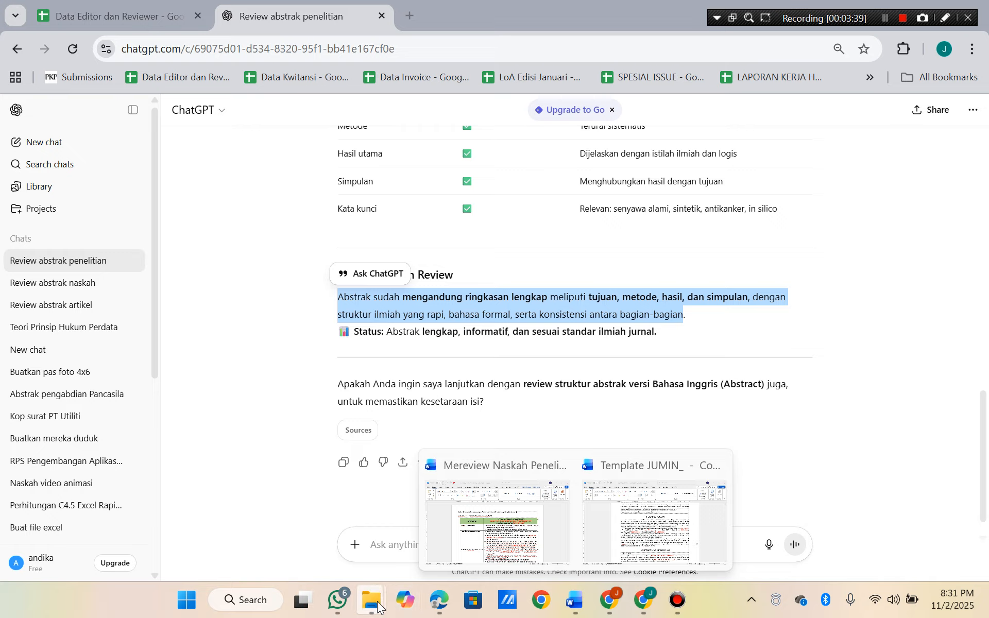
{"action": "mouse_move", "coordinate": [371, 600]}
{"action": "left_click", "coordinate": [309, 520]}
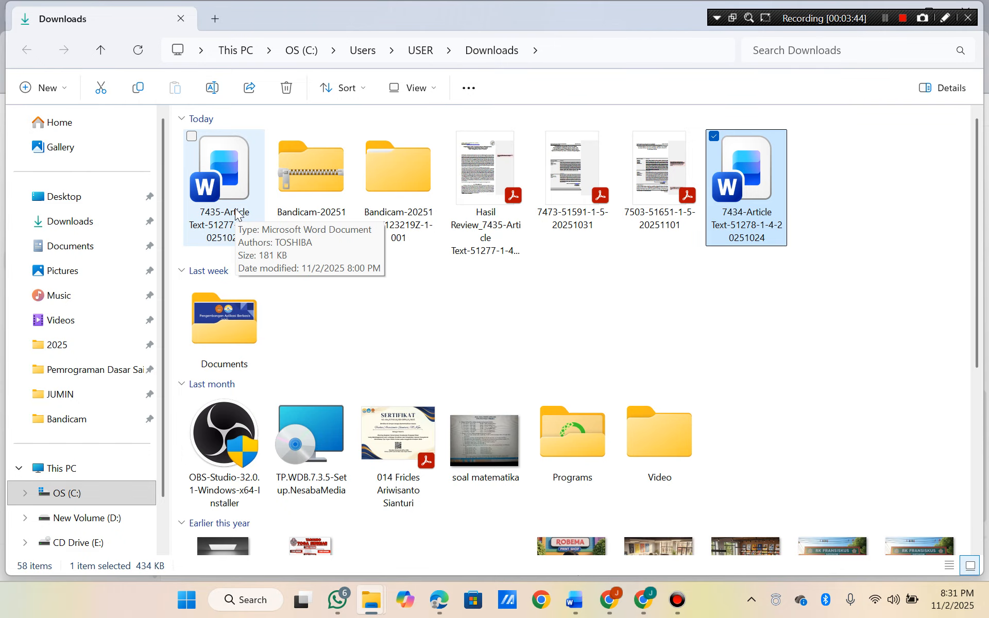
{"action": "double_click", "coordinate": [755, 192]}
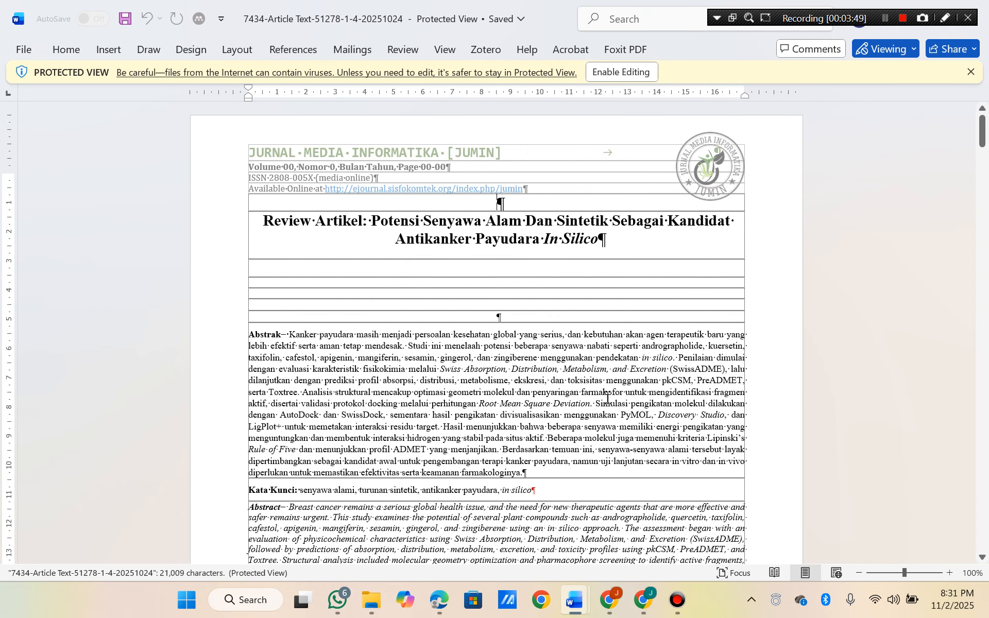
{"action": "left_click", "coordinate": [618, 76]}
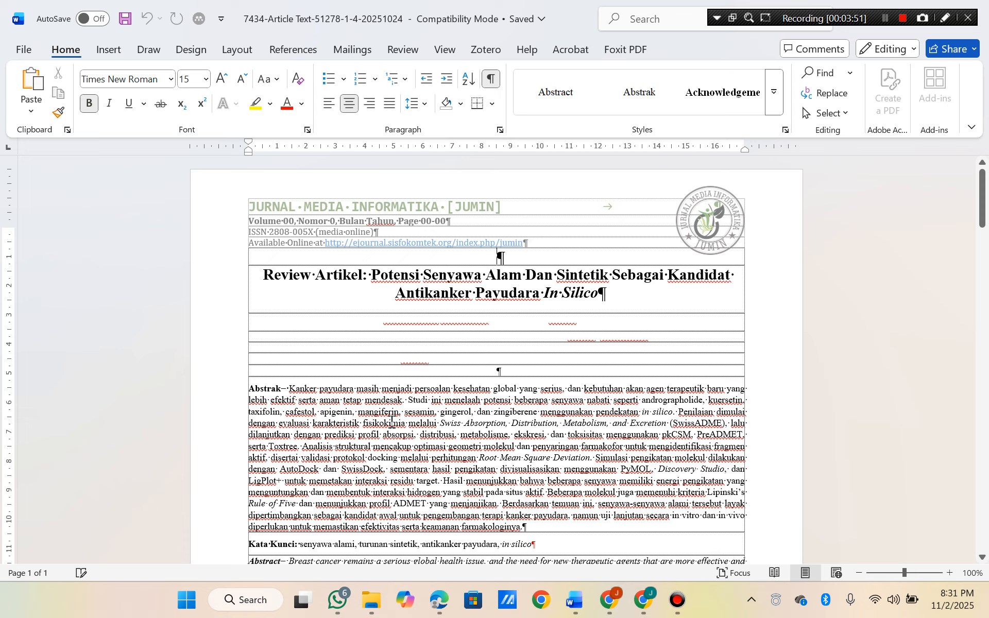
Post a comment on the manuscript's "Abstrak" heading with the copied ChatGPT conclusion, beginning "Abstrak sudah mengandung ringkasan lengkap".
{"action": "scroll", "coordinate": [520, 453], "scroll_direction": "down", "scroll_amount": 3}
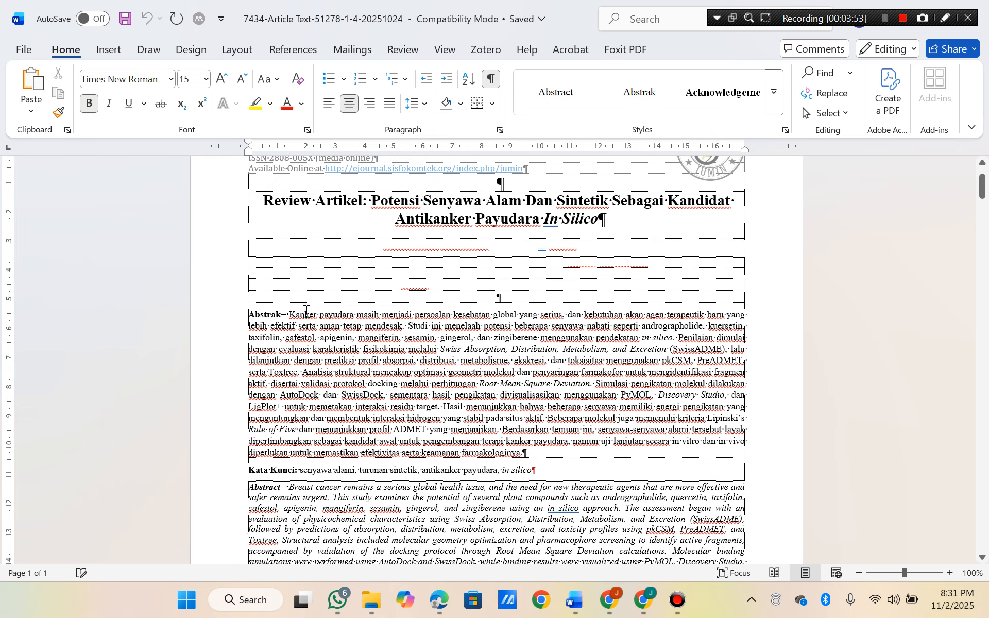
{"action": "double_click", "coordinate": [285, 314]}
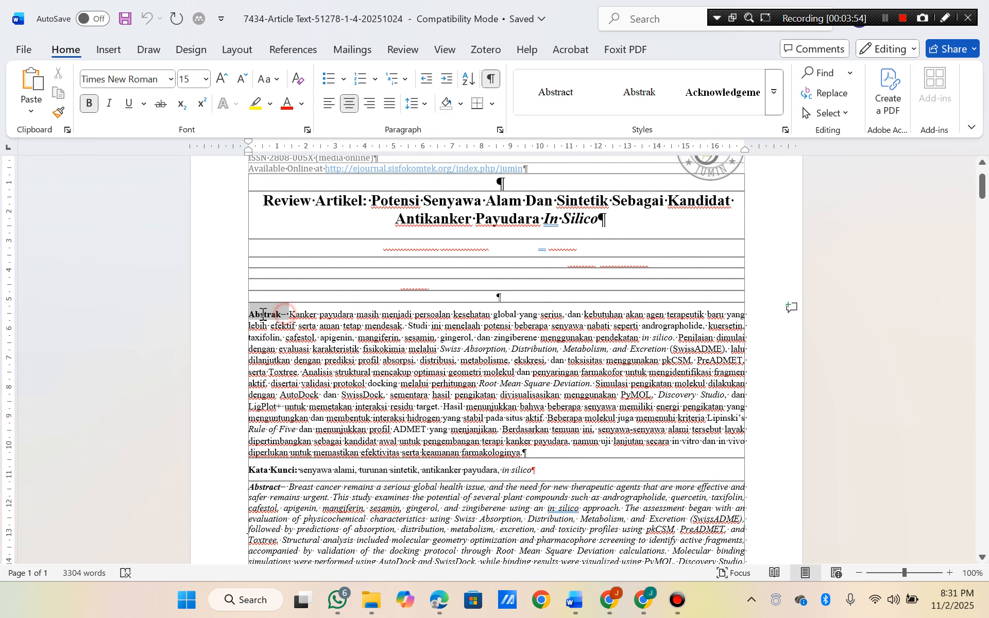
{"action": "left_click", "coordinate": [807, 49]}
{"action": "left_click", "coordinate": [780, 182]}
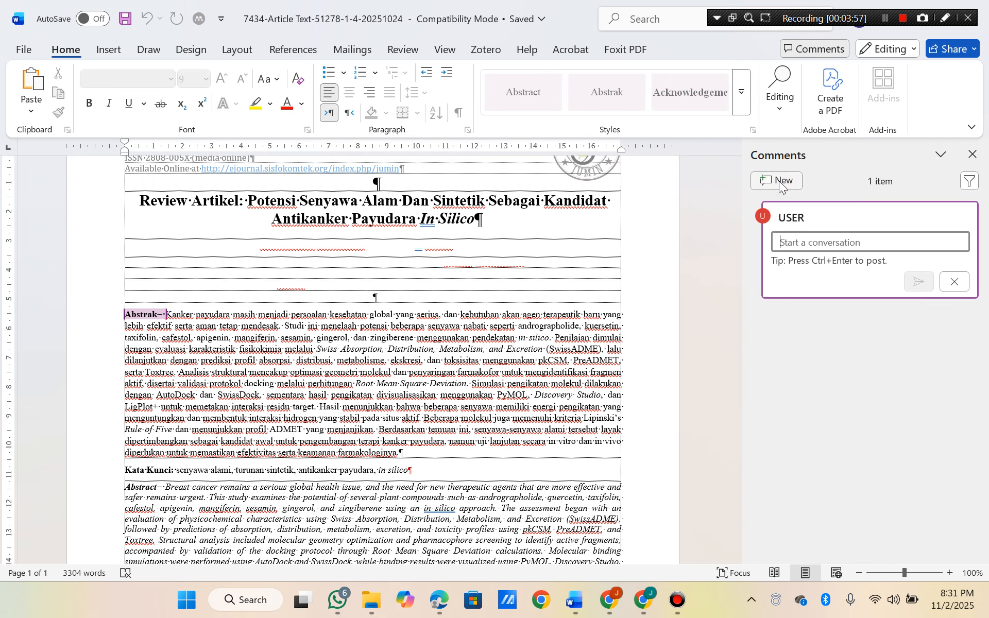
{"action": "type", "text": "Abstrak sudah mengandung ringkasan lengkap meliputi tujuan, metode, hasil, dan simpulan, dengan struktur ilmiah yang rapi, bahasa formal, serta konsistensi antara bagian-bagian"}
{"action": "left_click", "coordinate": [918, 333]}
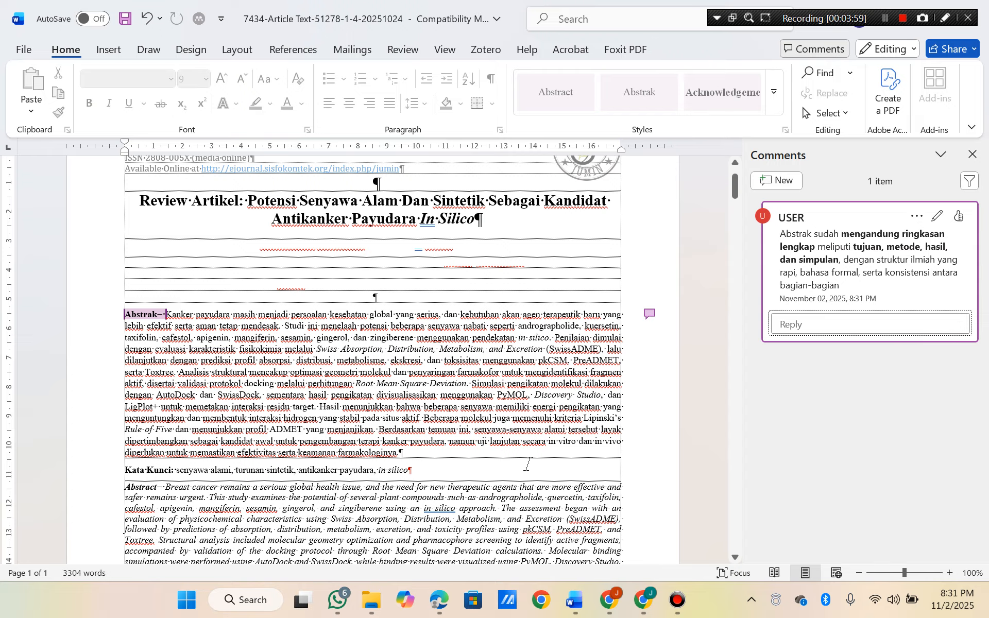
Switch to the OJS review form in Chrome and fill the overall comment with question 1's wording, from "artikel ini bersifat orisinil" to "tersebut".
{"action": "left_click", "coordinate": [609, 600]}
{"action": "scroll", "coordinate": [277, 438], "scroll_direction": "down", "scroll_amount": 3}
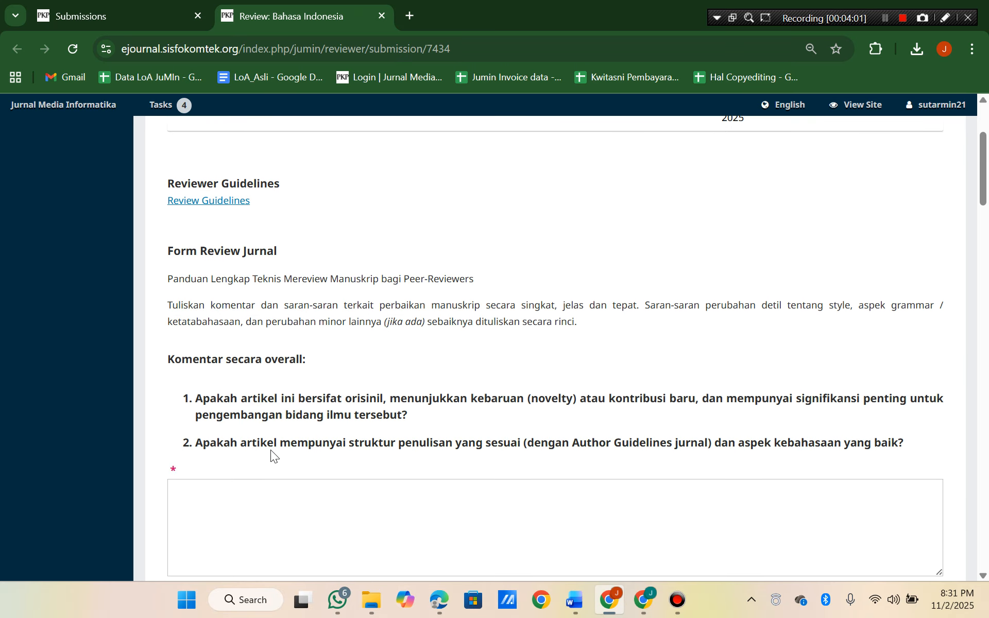
{"action": "scroll", "coordinate": [271, 449], "scroll_direction": "down", "scroll_amount": 1}
{"action": "left_click_drag", "start_coordinate": [243, 330], "coordinate": [406, 349]}
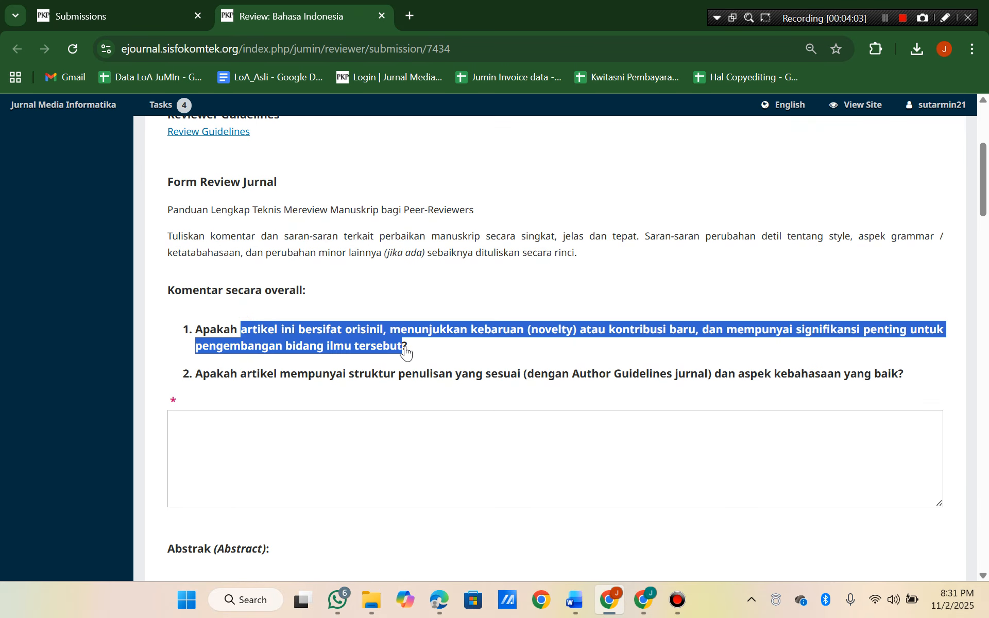
{"action": "key", "text": "ctrl+c"}
{"action": "left_click", "coordinate": [294, 435]}
{"action": "key", "text": "ctrl+v"}
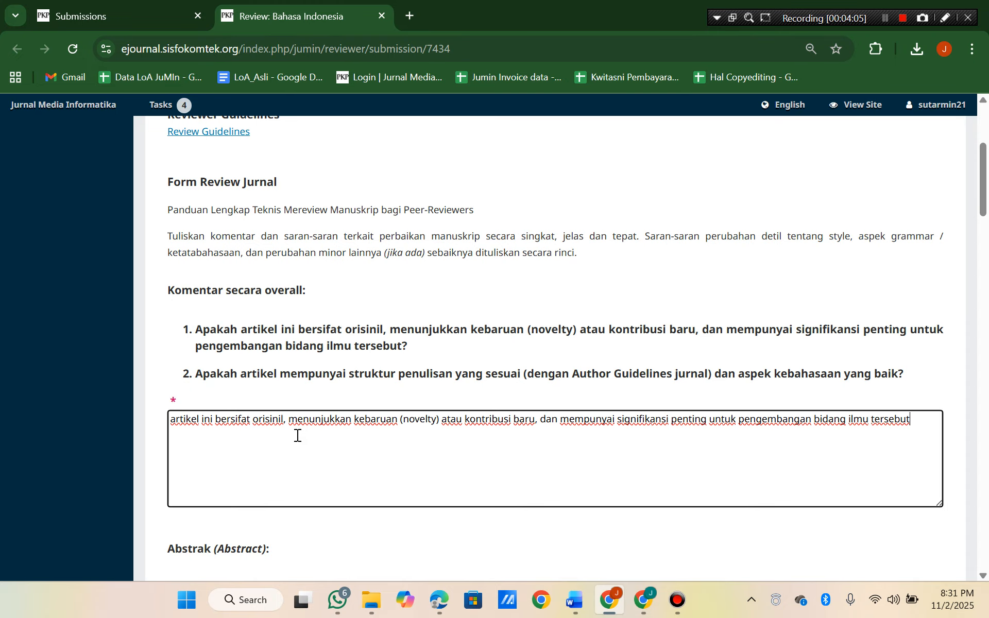
Fill the Abstrak comment with the first abstract question's wording, from "abstrak mengandung ringkasan lengkap" to "dan simpulan)", without "Apakah" and the question mark.
{"action": "scroll", "coordinate": [297, 435], "scroll_direction": "down", "scroll_amount": 2}
{"action": "scroll", "coordinate": [296, 435], "scroll_direction": "down", "scroll_amount": 2}
{"action": "left_click", "coordinate": [278, 435]}
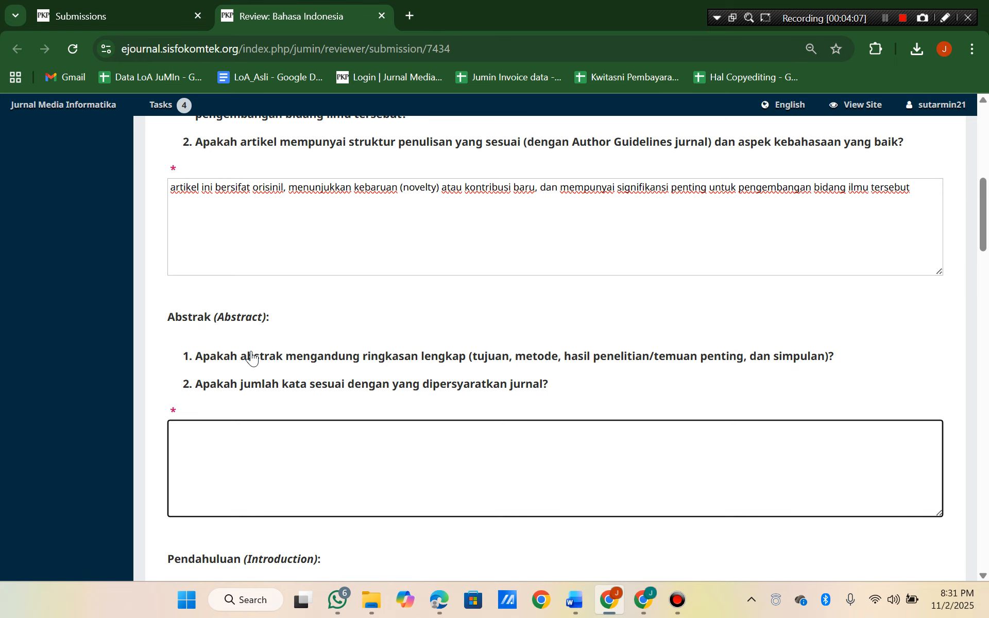
{"action": "left_click_drag", "start_coordinate": [241, 357], "coordinate": [828, 360]}
{"action": "key", "text": "ctrl+c"}
{"action": "left_click", "coordinate": [322, 455]}
{"action": "key", "text": "ctrl+v"}
{"action": "scroll", "coordinate": [320, 455], "scroll_direction": "down", "scroll_amount": 4}
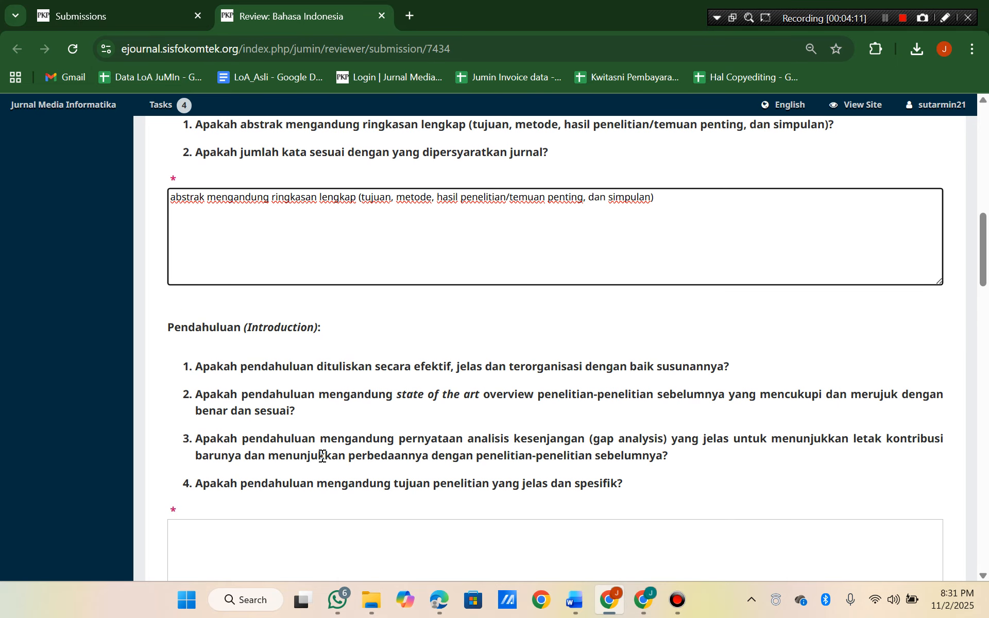
Copy all the recommended Pendahuluan (Introduction) comments from the Mereview Naskah Penelitian_Pengabdian guide in Word and return to ChatGPT.
{"action": "left_click", "coordinate": [647, 606]}
{"action": "left_click", "coordinate": [401, 544]}
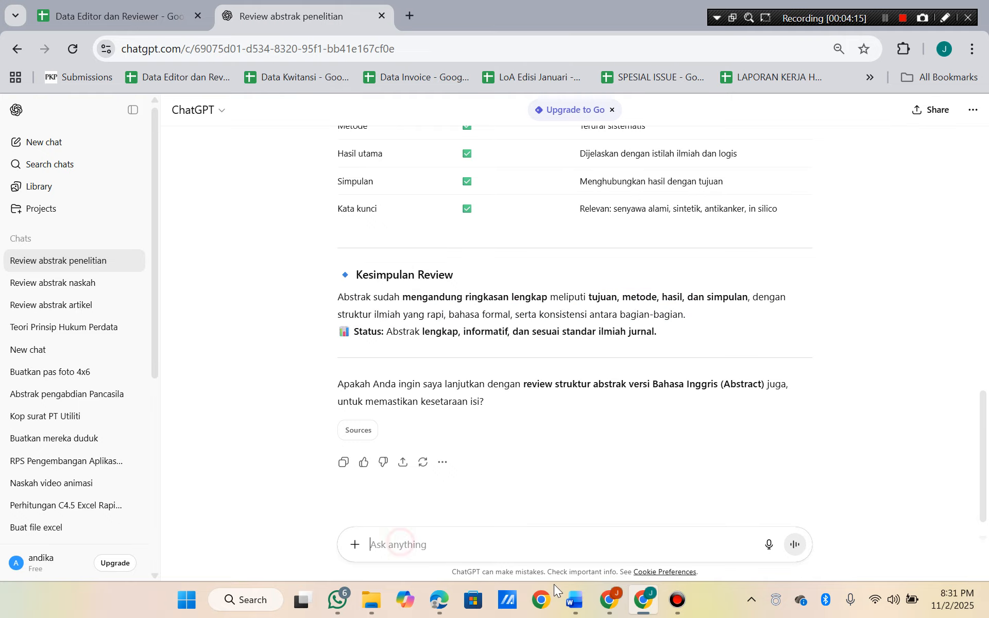
{"action": "mouse_move", "coordinate": [572, 610]}
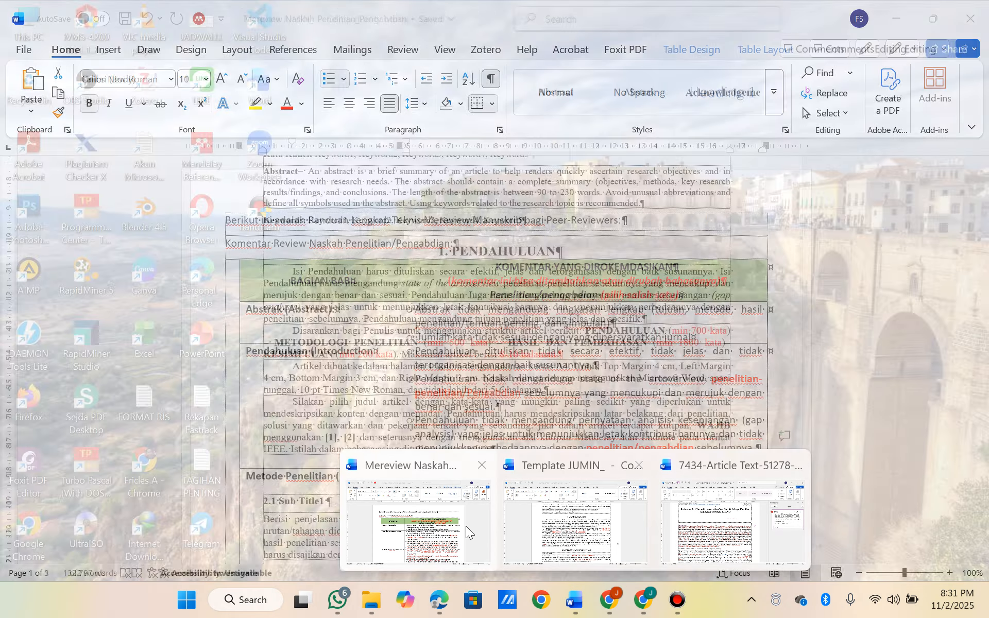
{"action": "left_click", "coordinate": [471, 533]}
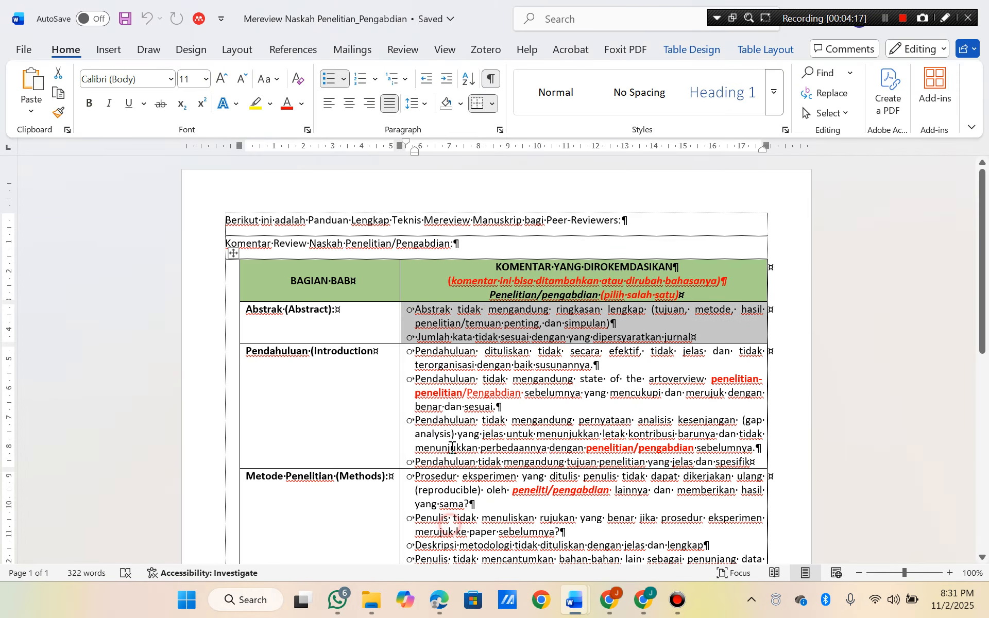
{"action": "left_click_drag", "start_coordinate": [418, 354], "coordinate": [728, 458]}
{"action": "key", "text": "alt+Tab"}
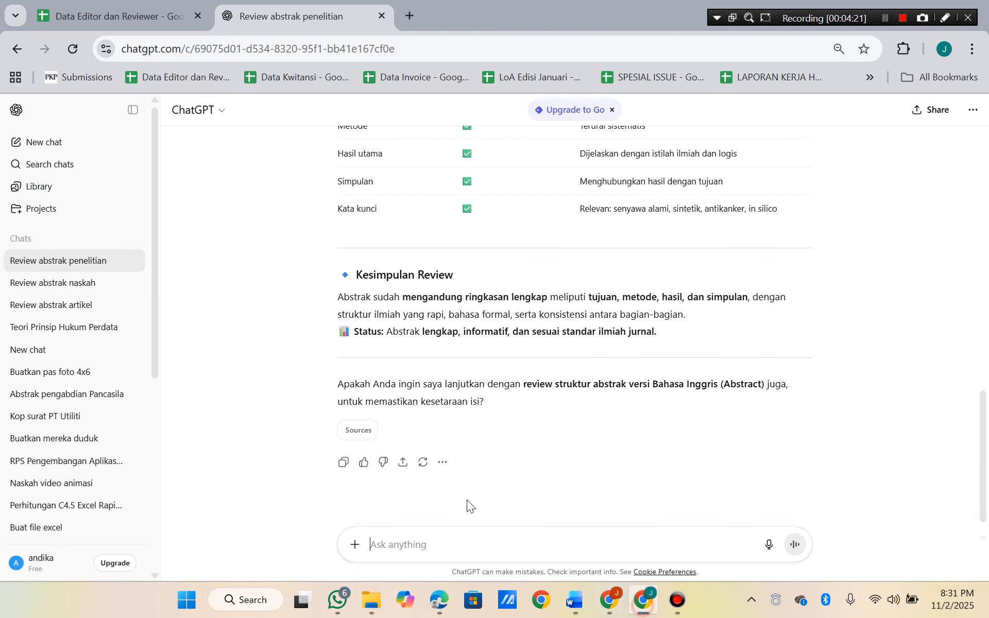
Compose a ChatGPT prompt reading "Review bagian pendahuluan Apakah" followed by the copied introduction criteria, without the first bullet marker.
{"action": "left_click", "coordinate": [393, 542]}
{"action": "type", "text": "RFe"}
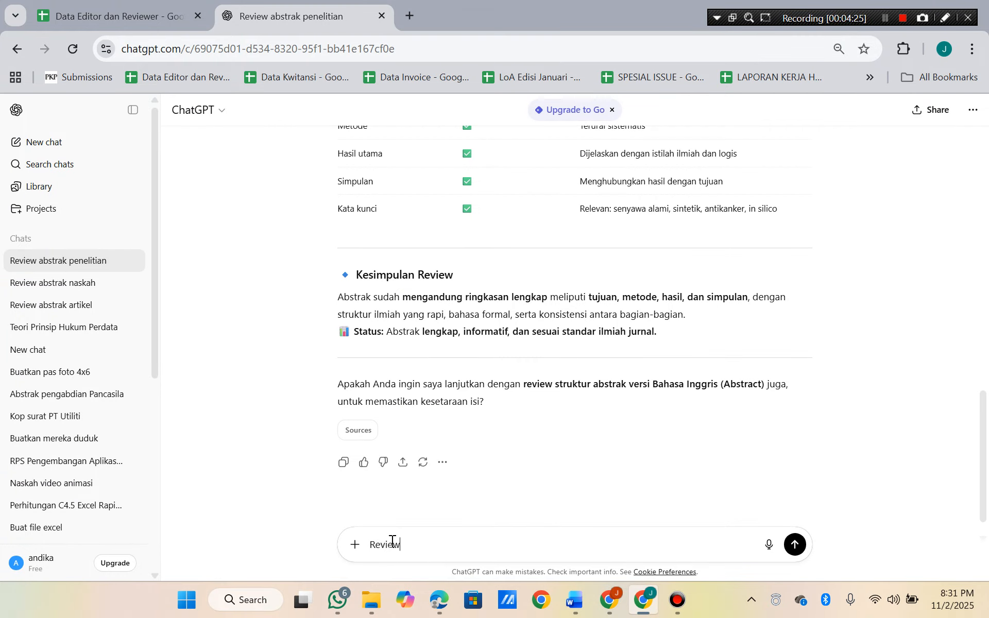
{"action": "type", "text": "view bagian pendahuluan"}
{"action": "key", "text": "ctrl+v"}
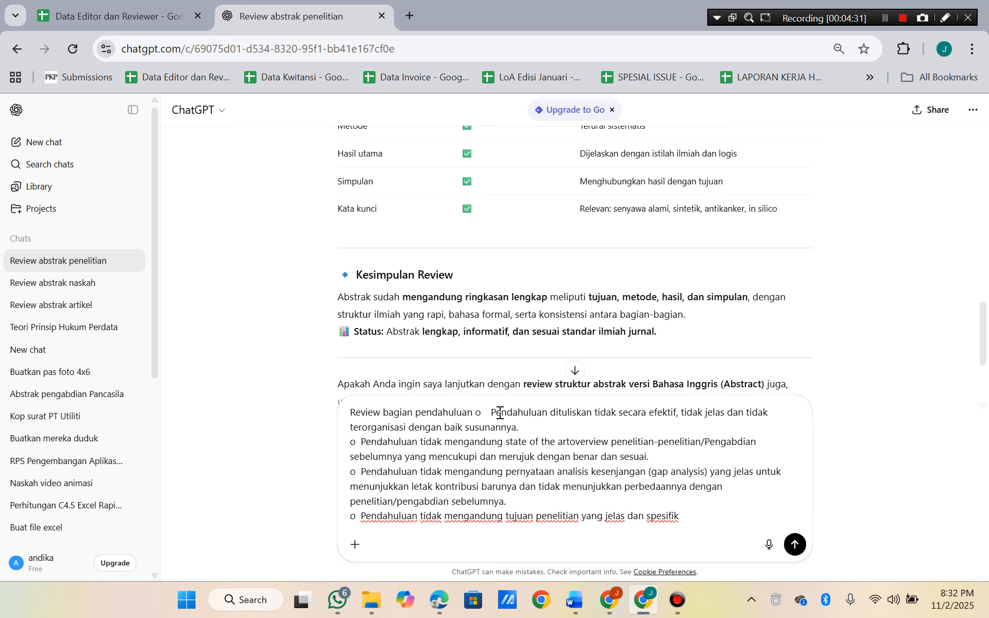
{"action": "left_click_drag", "start_coordinate": [492, 412], "coordinate": [474, 412]}
{"action": "key", "text": "BackSpace"}
{"action": "type", "text": "A"}
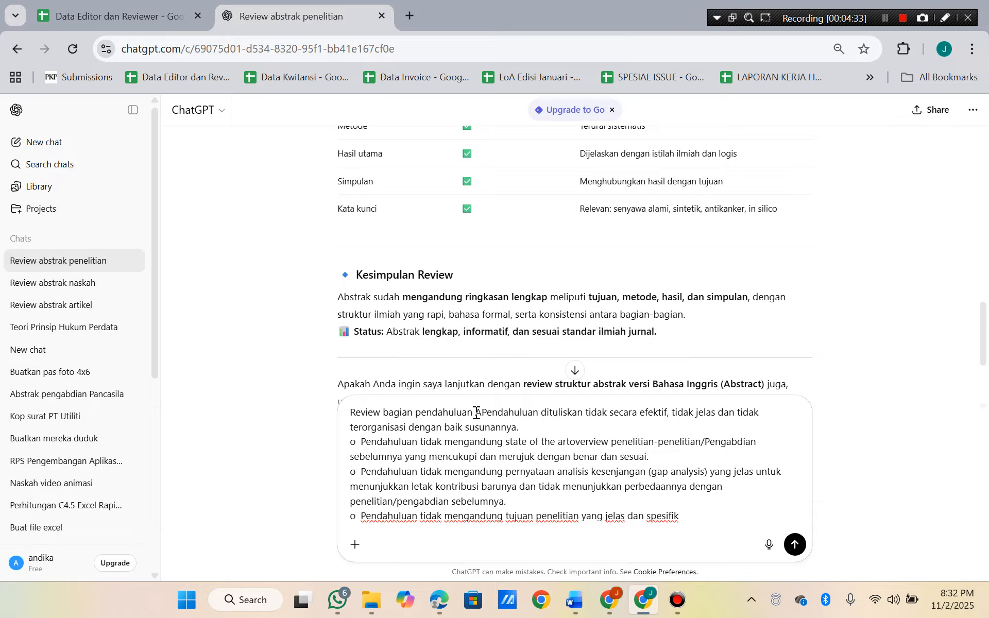
{"action": "type", "text": "pakah"}
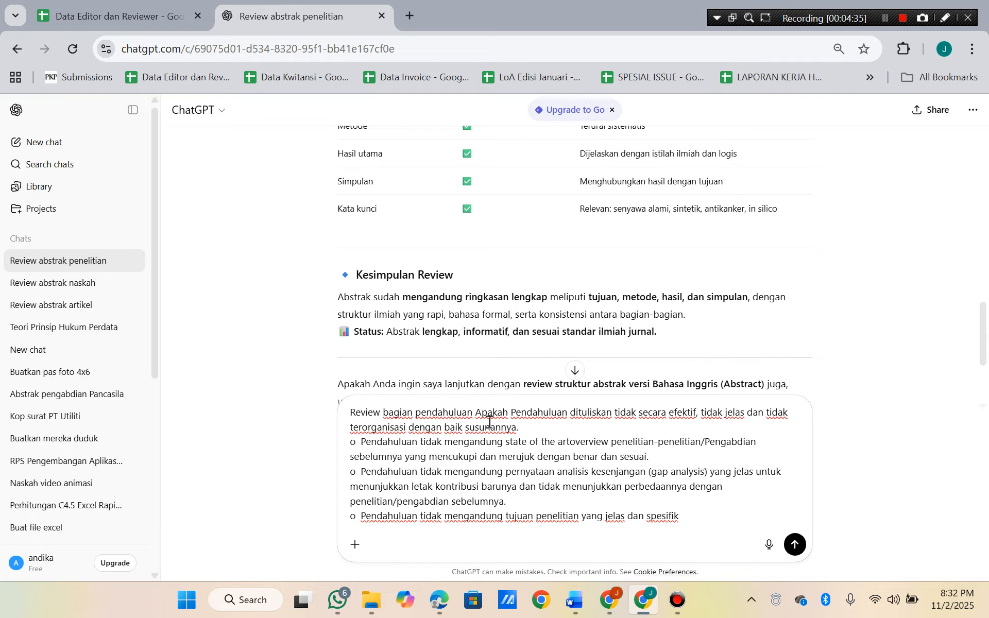
Remove every "tidak" from the prompt's first criterion so it asks about "secara efektif, jelas dan terorganisasi".
{"action": "left_click_drag", "start_coordinate": [637, 413], "coordinate": [616, 413]}
{"action": "key", "text": "BackSpace"}
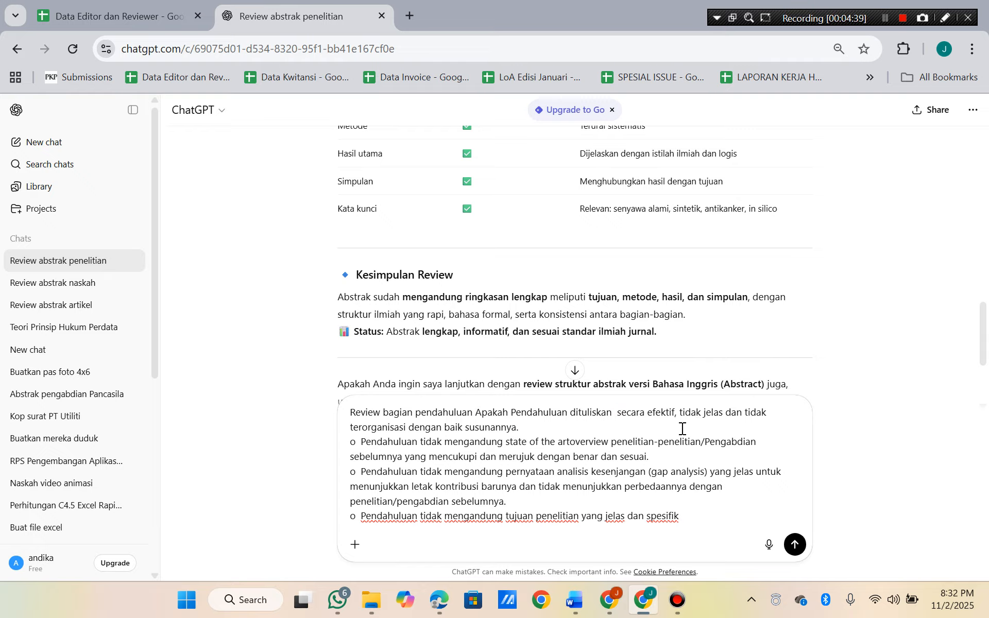
{"action": "key", "text": "BackSpace"}
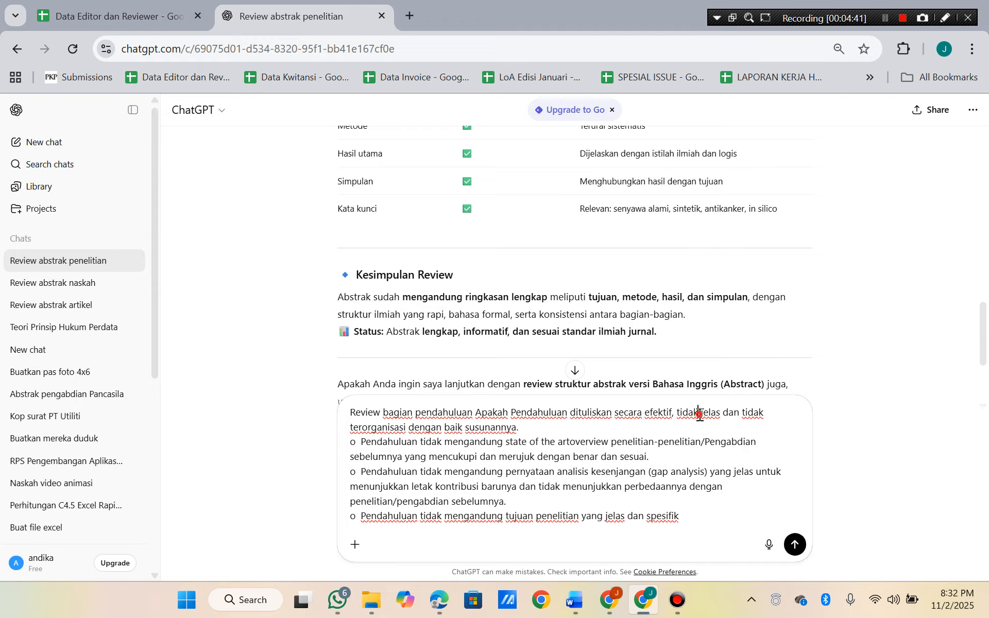
{"action": "double_click", "coordinate": [696, 414]}
{"action": "key", "text": "BackSpace"}
{"action": "left_click_drag", "start_coordinate": [751, 413], "coordinate": [724, 416]}
{"action": "key", "text": "BackSpace"}
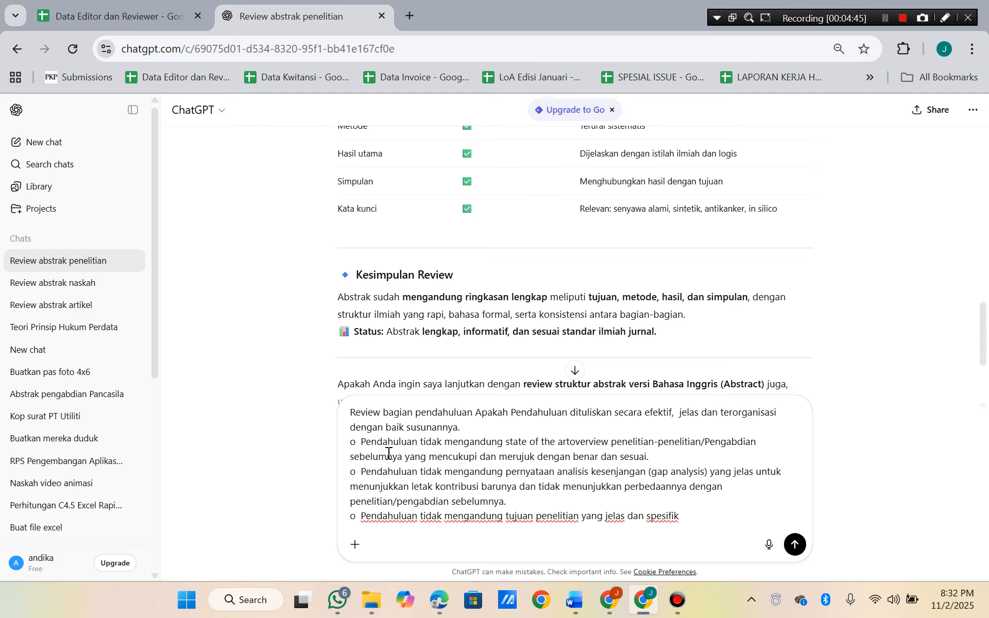
Delete "tidak" and "/Pengabdian" from the prompt's state of the art criterion.
{"action": "left_click_drag", "start_coordinate": [441, 444], "coordinate": [423, 443]}
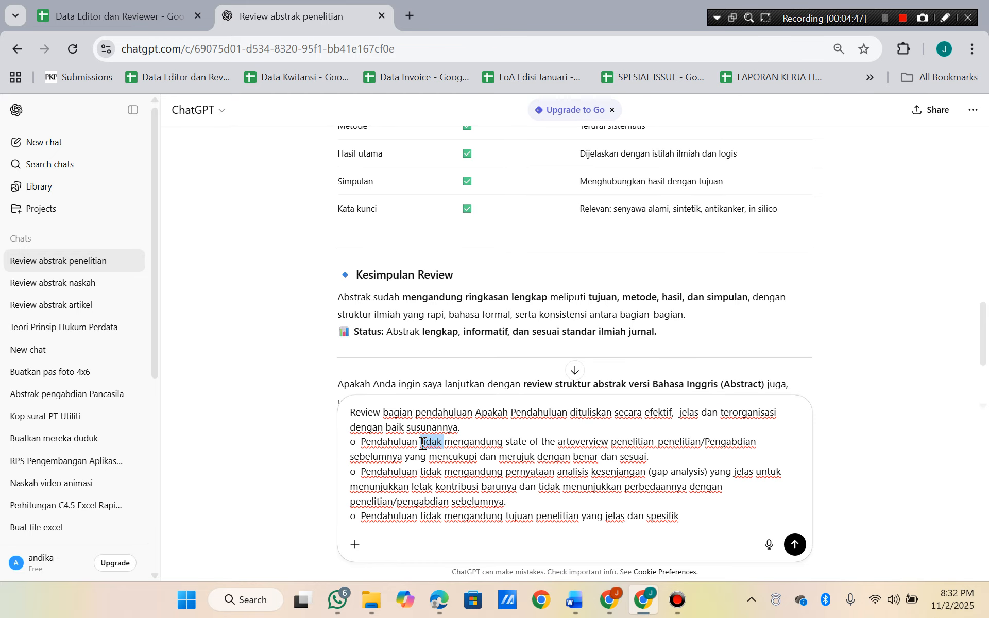
{"action": "key", "text": "BackSpace"}
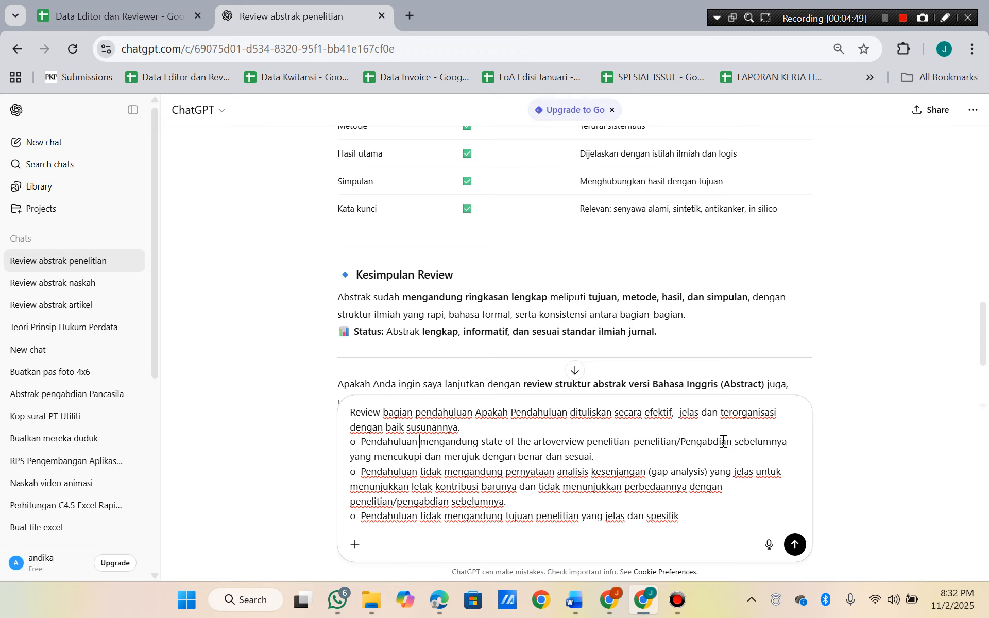
{"action": "left_click_drag", "start_coordinate": [732, 442], "coordinate": [680, 443]}
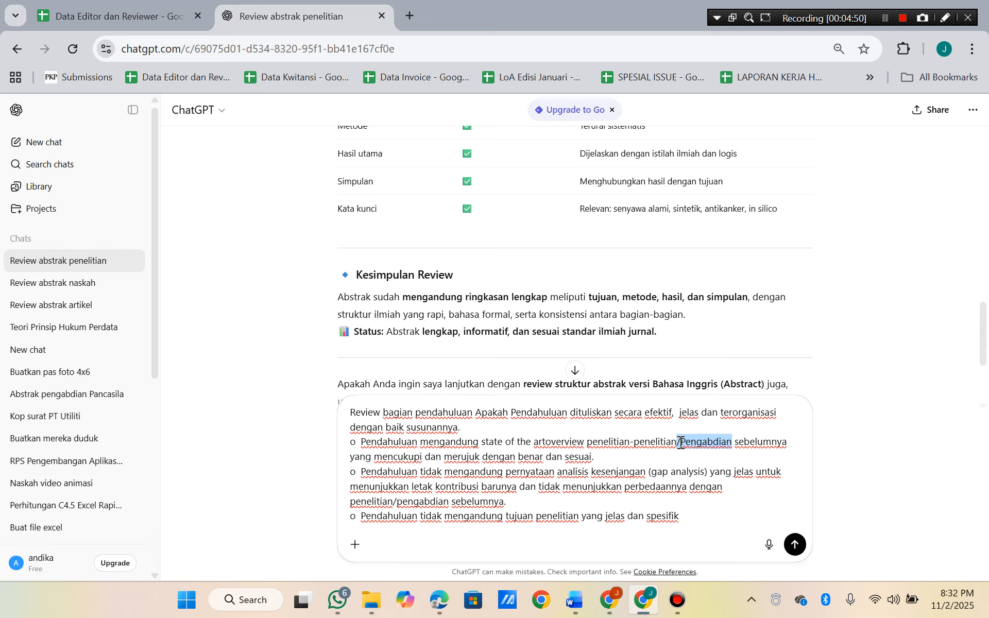
{"action": "key", "text": "BackSpace"}
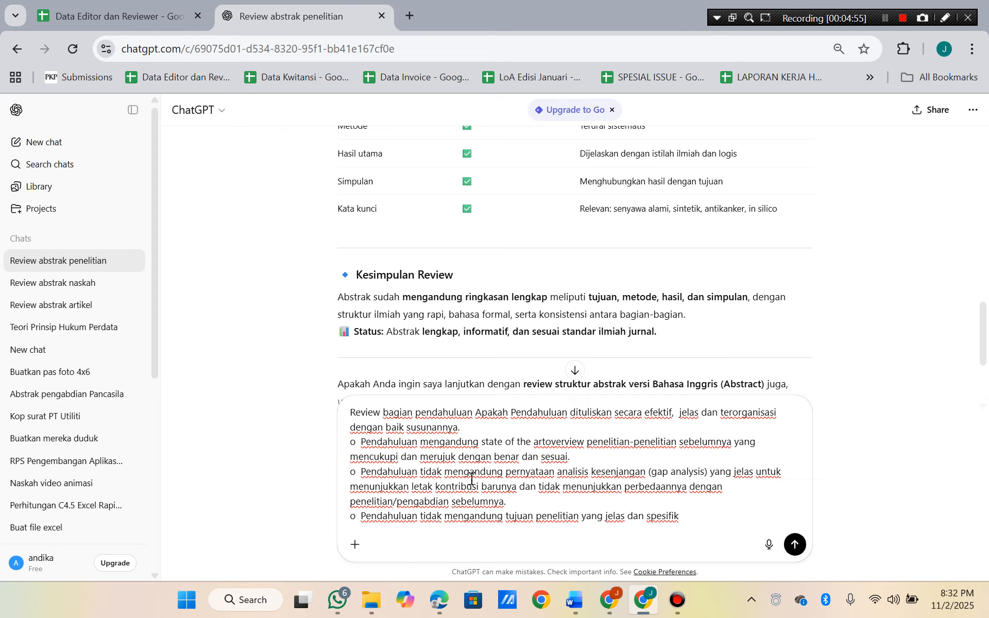
Delete both occurrences of "tidak" and the "/pengabdian" wording from the prompt's gap analysis criterion.
{"action": "left_click_drag", "start_coordinate": [443, 472], "coordinate": [420, 473]}
{"action": "key", "text": "BackSpace"}
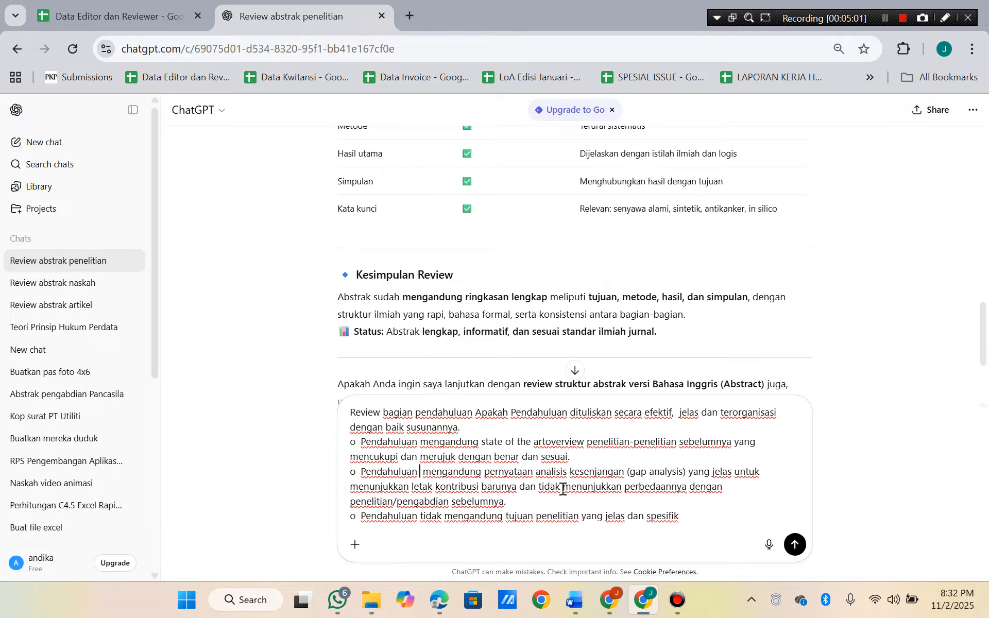
{"action": "left_click_drag", "start_coordinate": [563, 490], "coordinate": [538, 488]}
{"action": "key", "text": "BackSpace"}
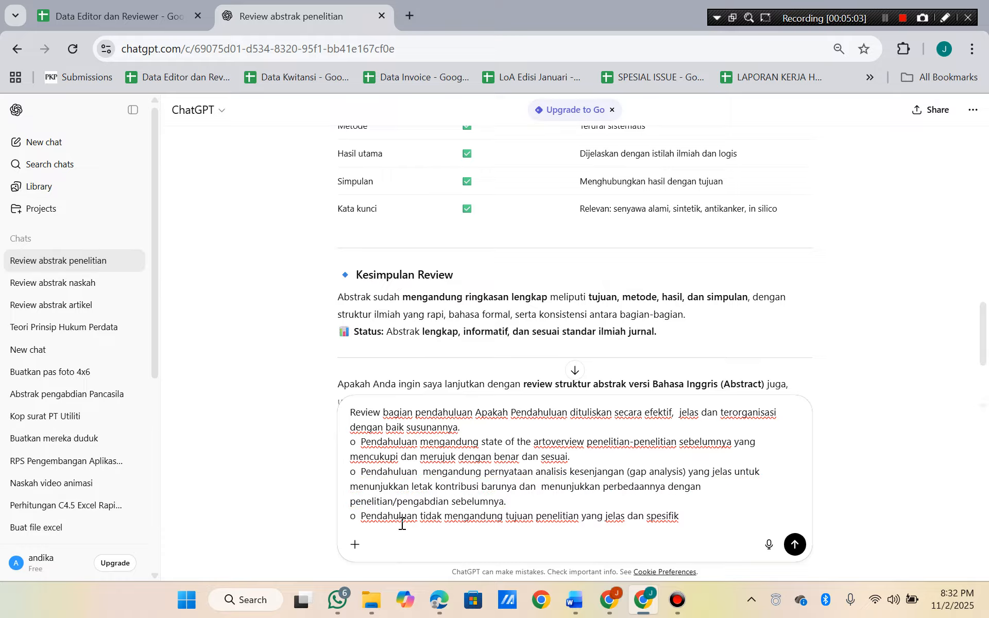
{"action": "left_click_drag", "start_coordinate": [450, 502], "coordinate": [420, 515]}
{"action": "key", "text": "BackSpace"}
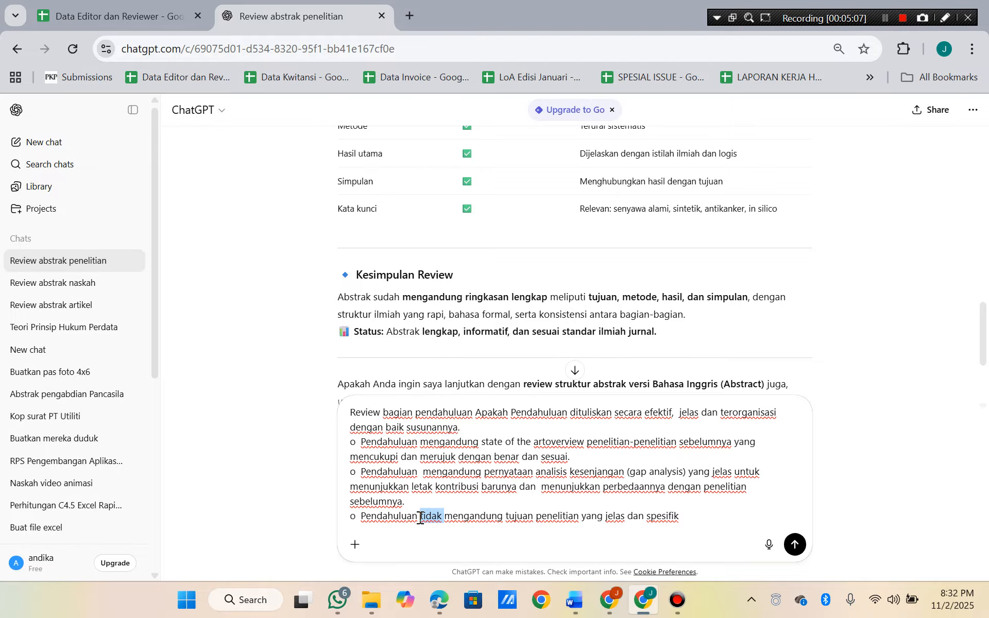
Delete "tidak" from the prompt's last criterion about "tujuan penelitian" and send the introduction review request.
{"action": "key", "text": "BackSpace"}
{"action": "left_click", "coordinate": [681, 518]}
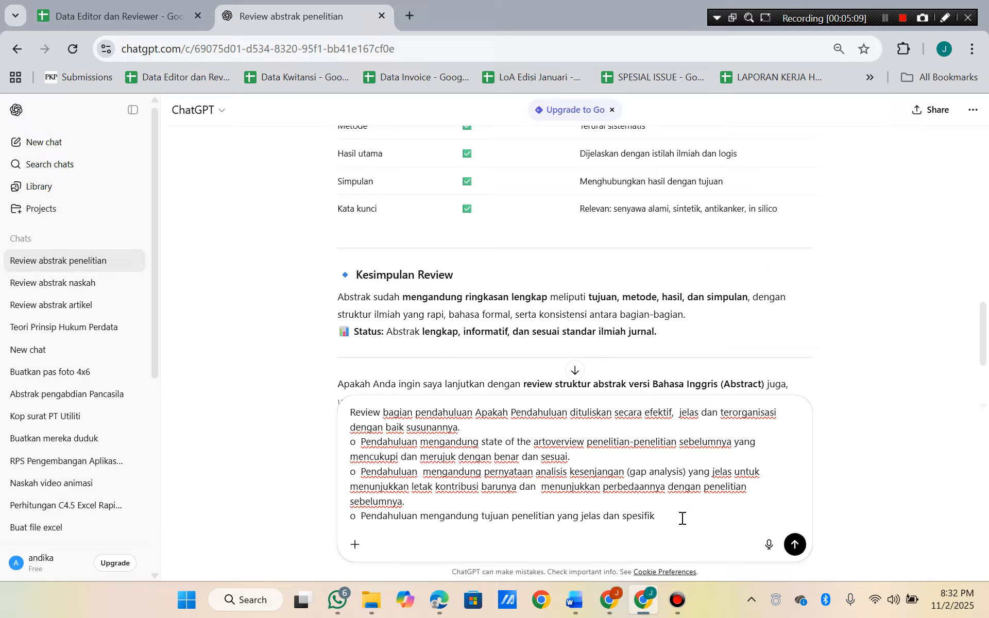
{"action": "key", "text": "Return"}
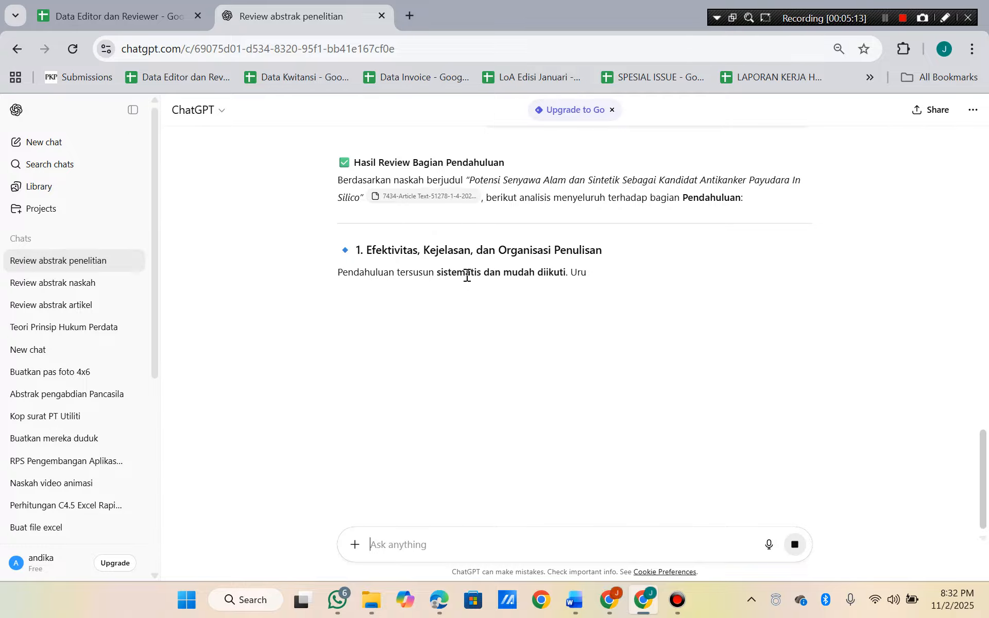
Read through ChatGPT's introduction review, from the writing organisation and State of the Art assessments down to the Research Gap section.
{"action": "left_click_drag", "start_coordinate": [438, 272], "coordinate": [625, 273]}
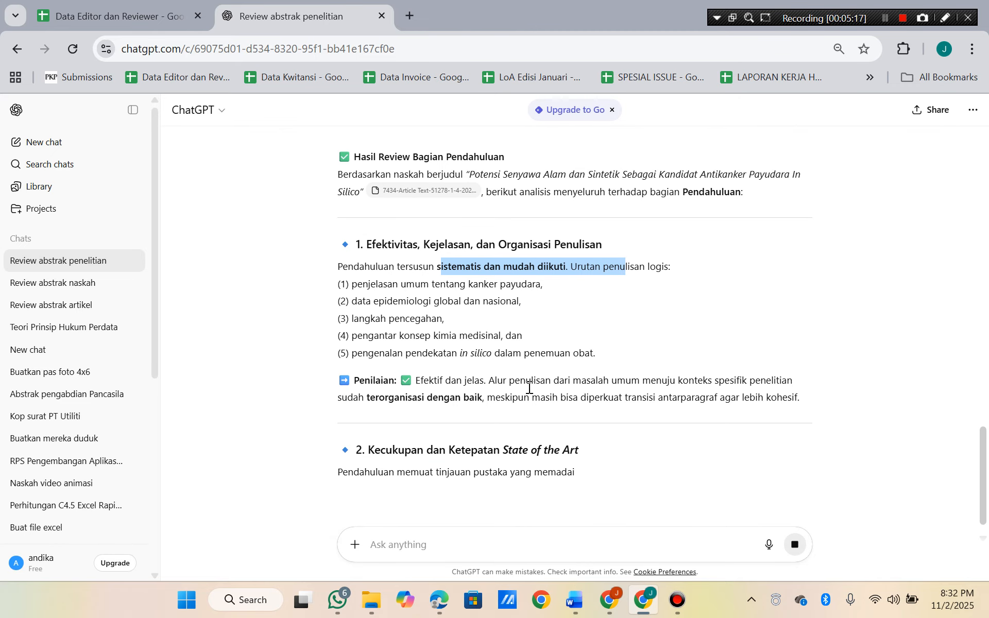
{"action": "scroll", "coordinate": [523, 358], "scroll_direction": "down", "scroll_amount": 1}
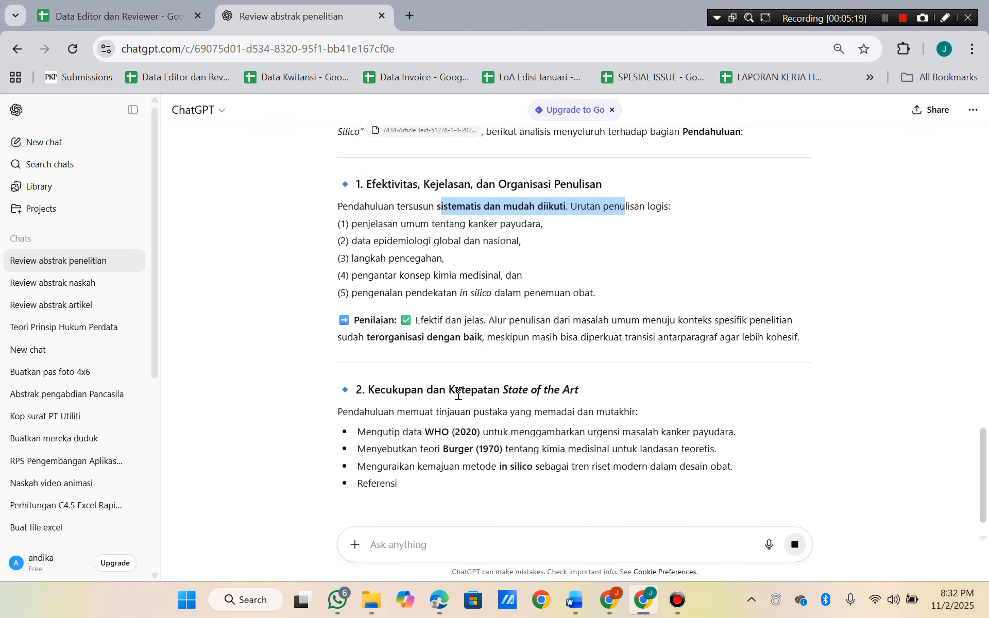
{"action": "scroll", "coordinate": [463, 391], "scroll_direction": "down", "scroll_amount": 1}
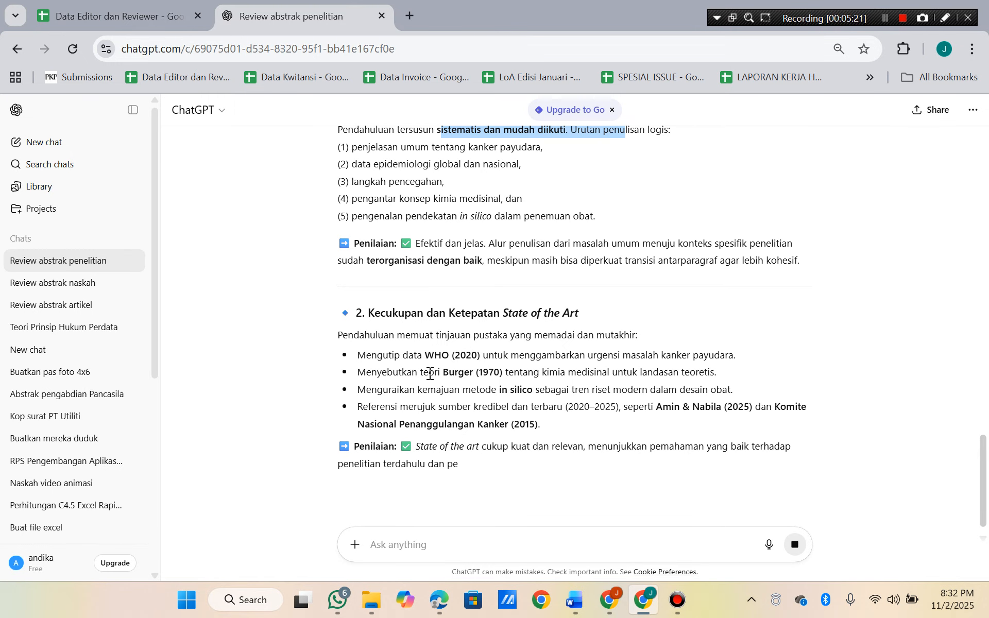
{"action": "left_click_drag", "start_coordinate": [422, 372], "coordinate": [717, 374]}
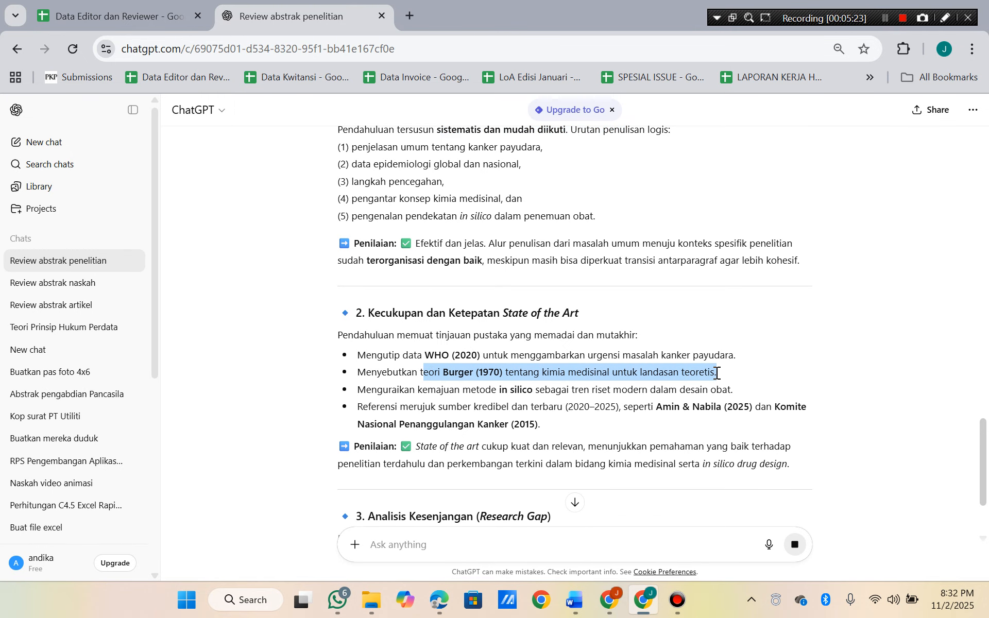
{"action": "scroll", "coordinate": [550, 284], "scroll_direction": "down", "scroll_amount": 3}
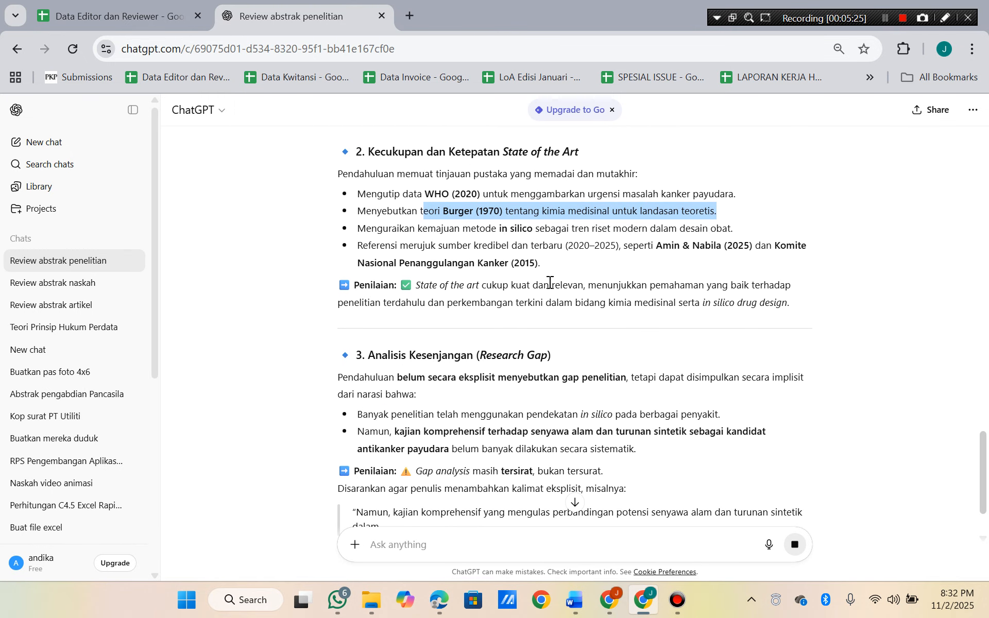
{"action": "scroll", "coordinate": [392, 344], "scroll_direction": "down", "scroll_amount": 3}
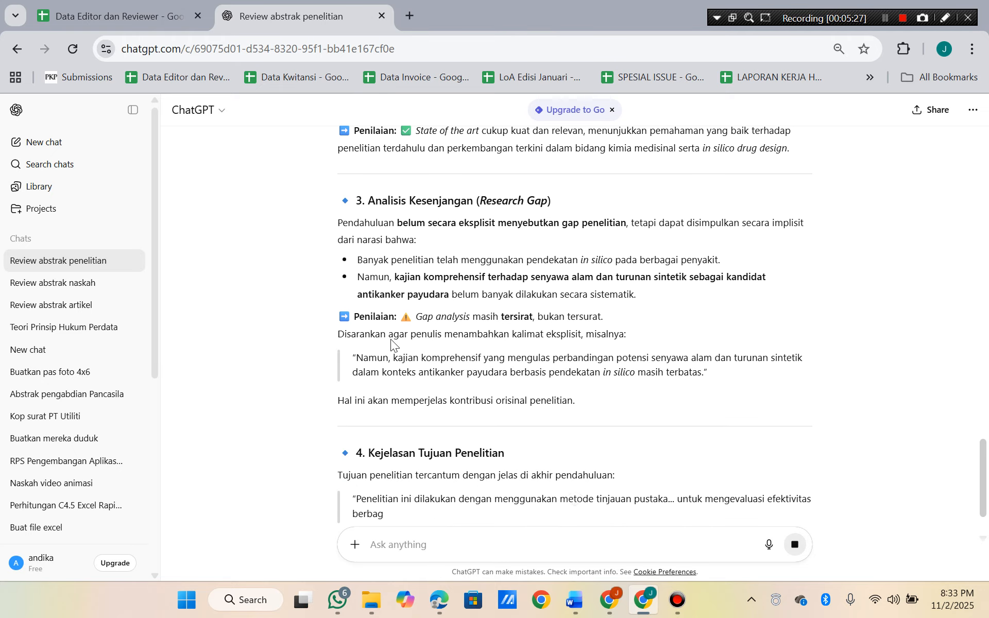
{"action": "left_click_drag", "start_coordinate": [415, 317], "coordinate": [606, 320]}
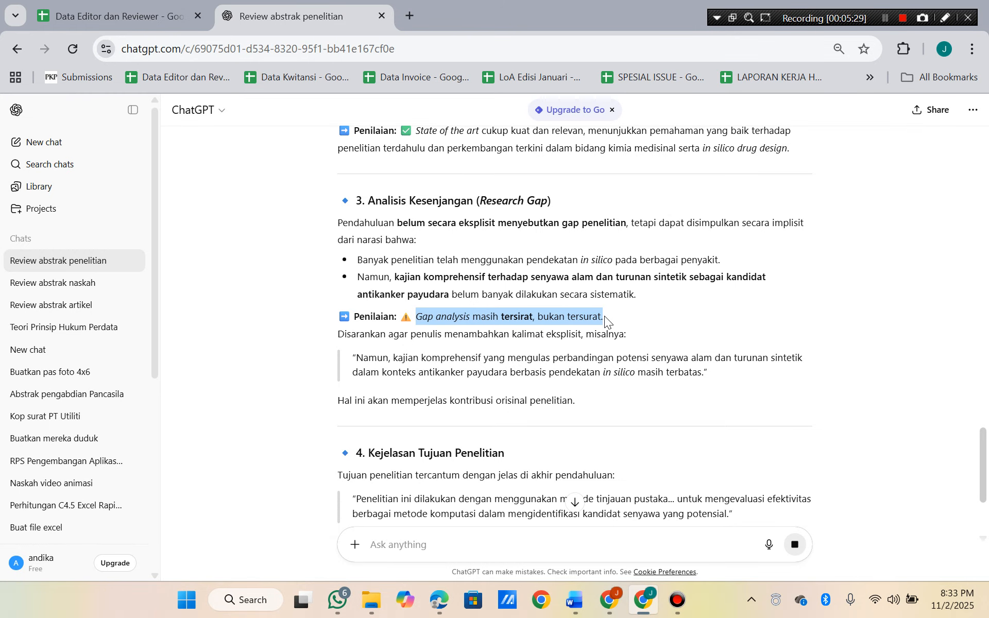
{"action": "left_click", "coordinate": [383, 237]}
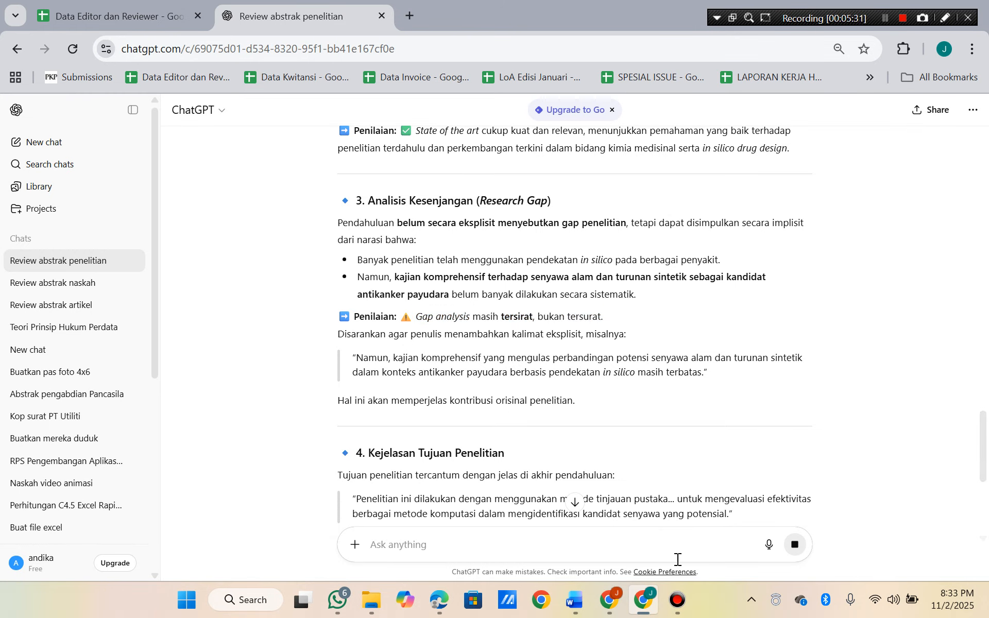
In the 7434 manuscript, start a new comment on the introduction passage from "Dalam kerangka teoretisnya" through "terapeutik [4].".
{"action": "left_click", "coordinate": [579, 608]}
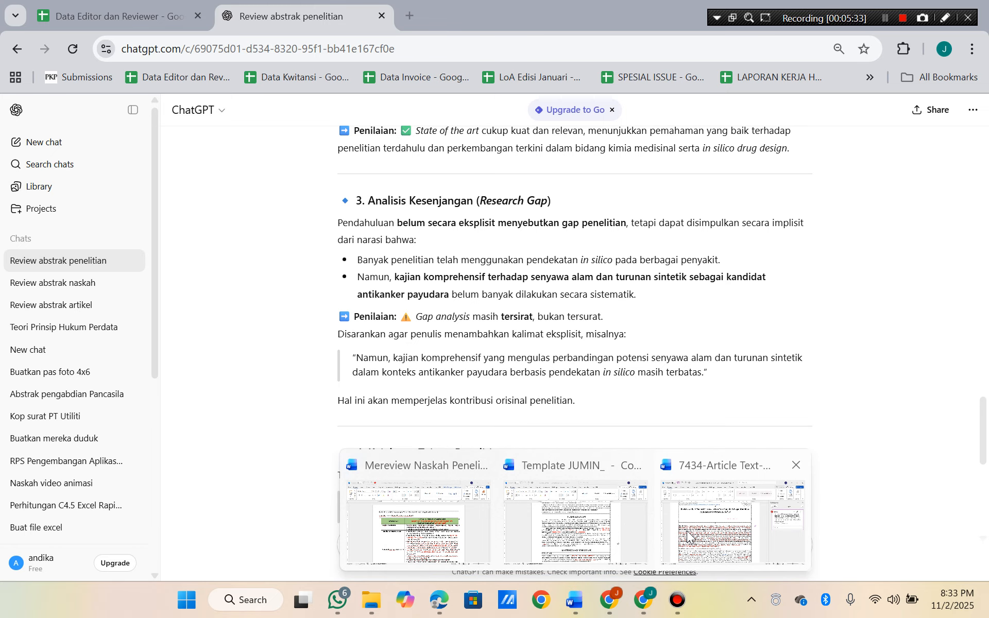
{"action": "left_click", "coordinate": [732, 515]}
{"action": "scroll", "coordinate": [345, 383], "scroll_direction": "down", "scroll_amount": 20}
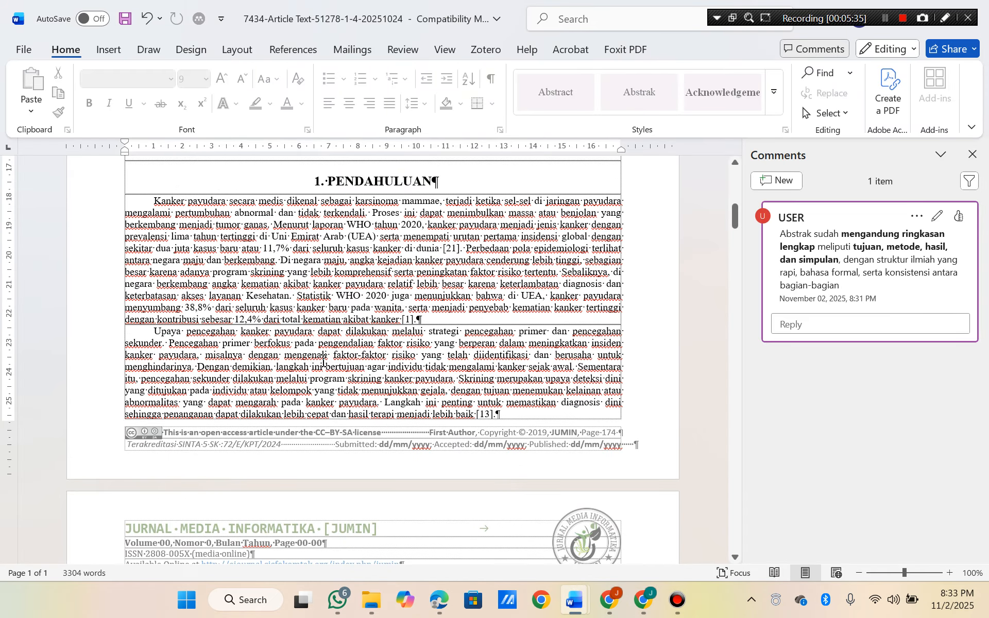
{"action": "scroll", "coordinate": [323, 364], "scroll_direction": "up", "scroll_amount": 2}
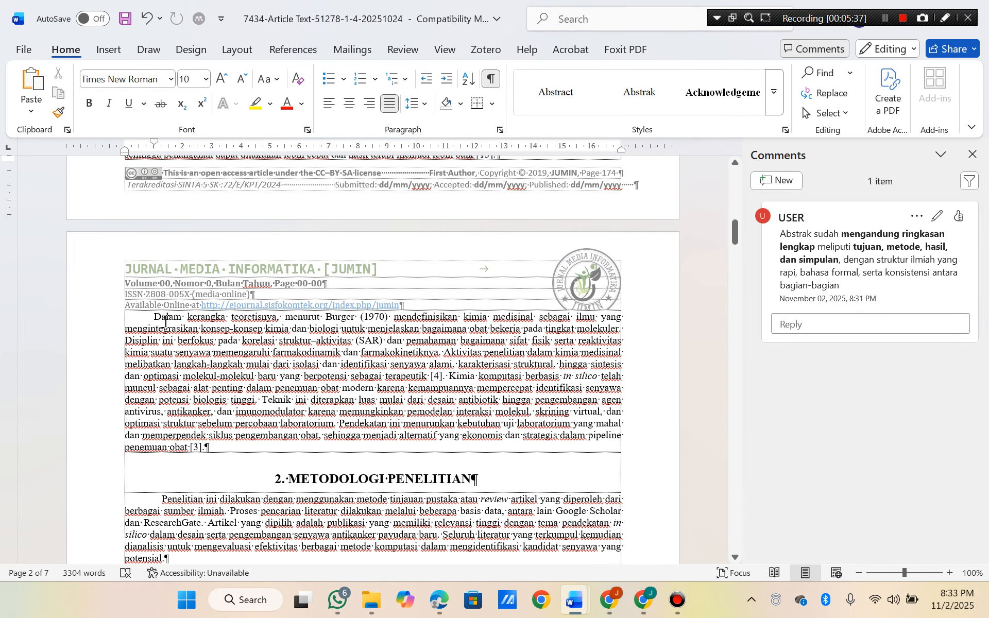
{"action": "left_click_drag", "start_coordinate": [153, 317], "coordinate": [446, 372]}
{"action": "left_click", "coordinate": [775, 180]}
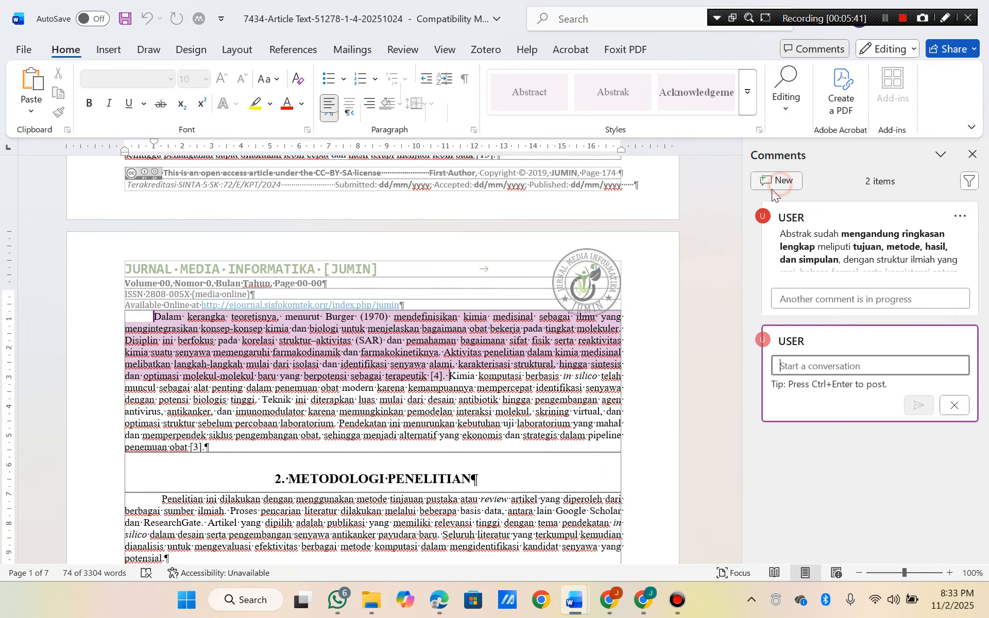
Copy ChatGPT's heading "Analisis Kesenjangan (Research Gap)" into the new manuscript comment as its opening line.
{"action": "key", "text": "alt+Tab"}
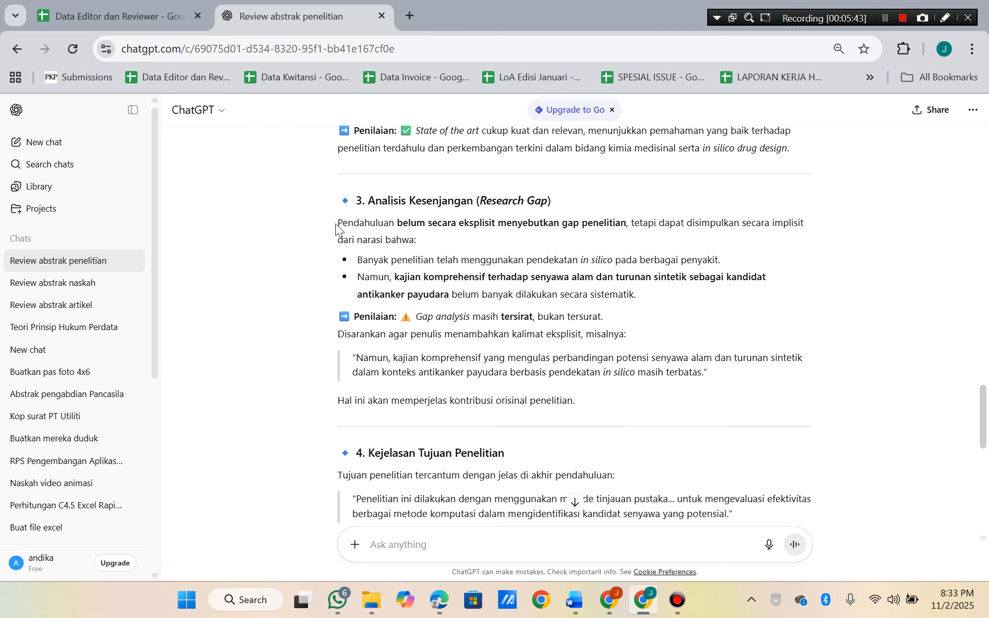
{"action": "left_click_drag", "start_coordinate": [336, 223], "coordinate": [414, 237]}
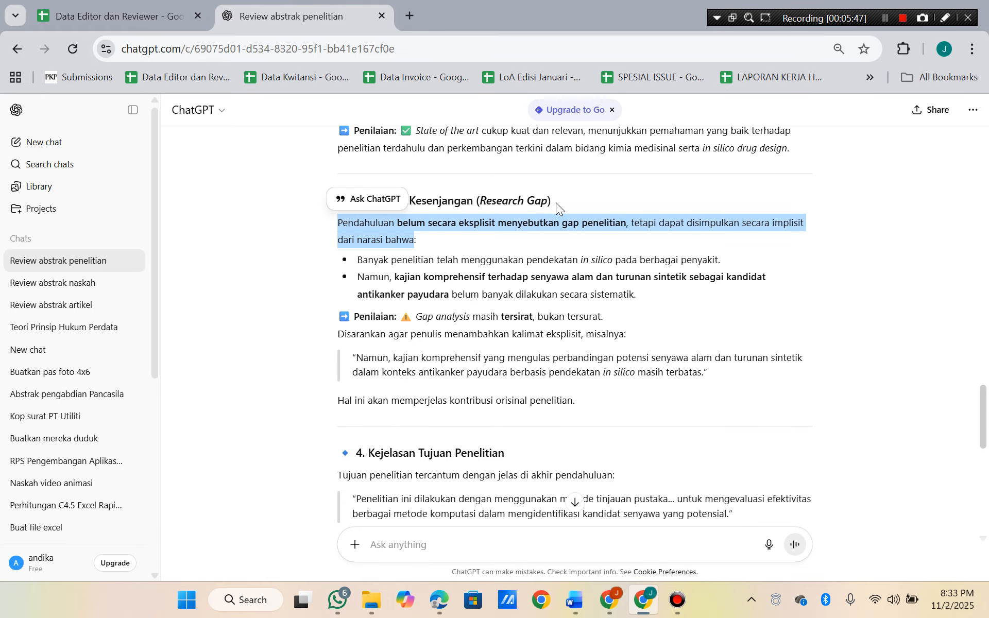
{"action": "mouse_move", "coordinate": [555, 203]}
{"action": "left_mouse_down"}
{"action": "mouse_move", "coordinate": [382, 206]}
{"action": "mouse_move", "coordinate": [555, 202]}
{"action": "left_mouse_up"}
{"action": "key", "text": "ctrl+c"}
{"action": "left_click", "coordinate": [431, 253]}
{"action": "key", "text": "alt+Tab"}
{"action": "key", "text": "ctrl+v"}
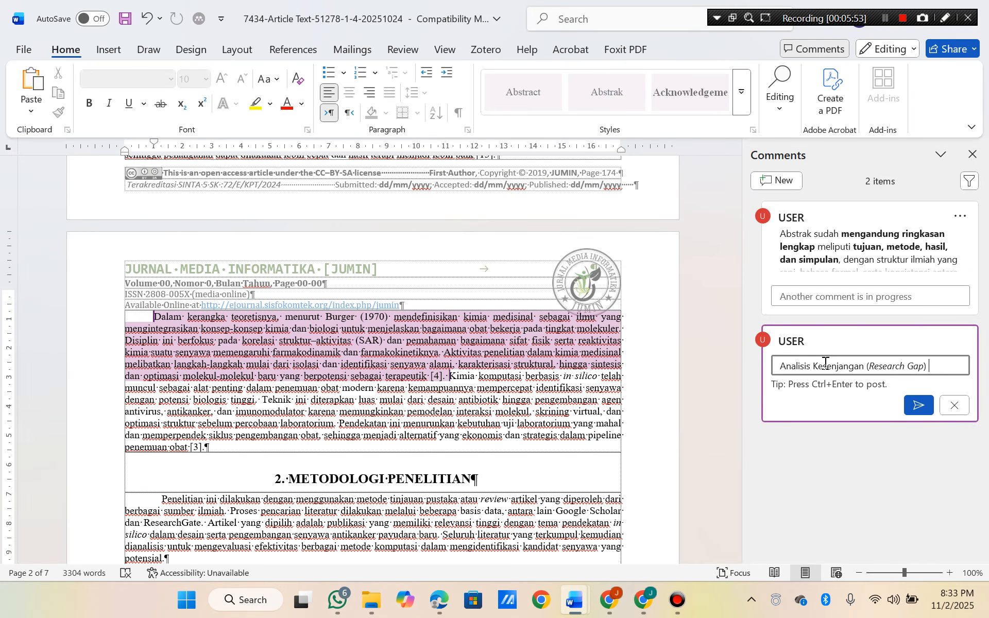
Add ChatGPT's research gap paragraph and its two bullet points below the comment's heading.
{"action": "key", "text": "alt+Tab"}
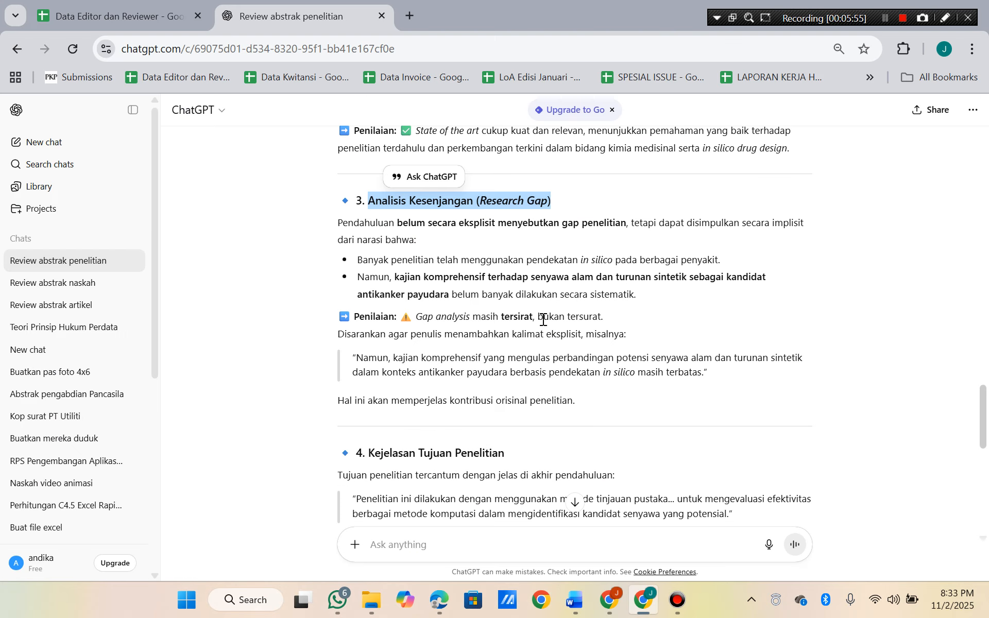
{"action": "left_click_drag", "start_coordinate": [338, 225], "coordinate": [641, 295]}
{"action": "key", "text": "ctrl+c"}
{"action": "key", "text": "alt+Tab"}
{"action": "key", "text": "ctrl+v"}
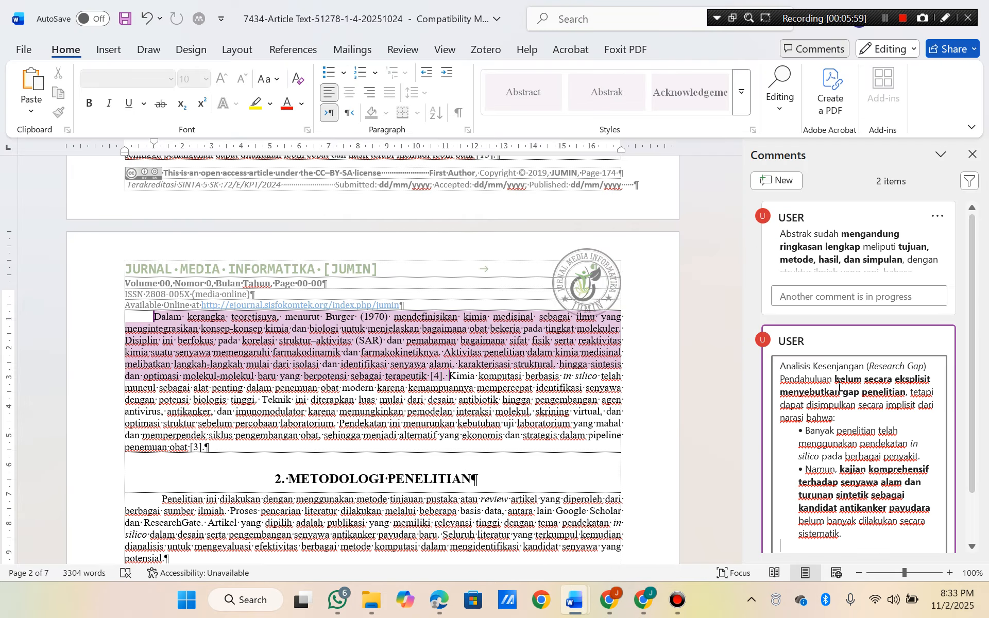
Append ChatGPT's suggestion starting "Disarankan agar penulis menambahkan kalimat eksplisit" with its example quote, copy the whole comment, and post it.
{"action": "key", "text": "alt+Tab"}
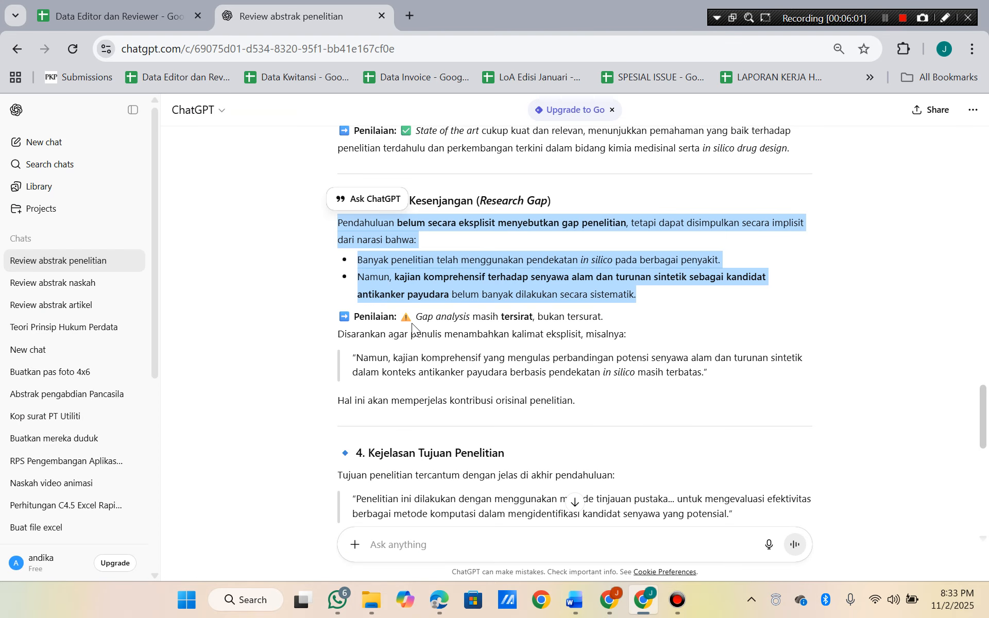
{"action": "left_click_drag", "start_coordinate": [339, 336], "coordinate": [708, 378]}
{"action": "key", "text": "ctrl+c"}
{"action": "key", "text": "alt+Tab"}
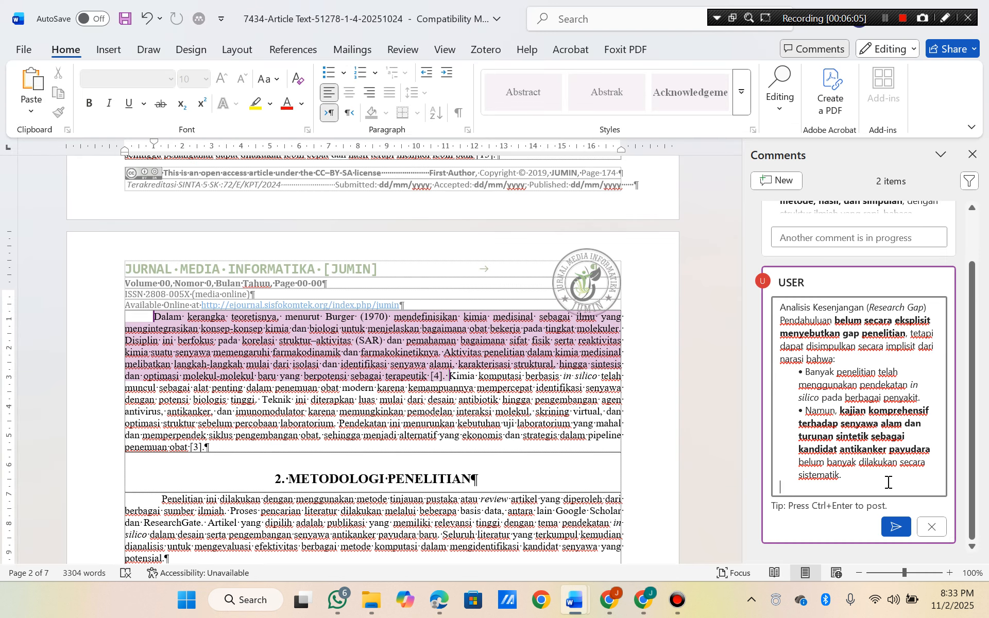
{"action": "key", "text": "ctrl+v"}
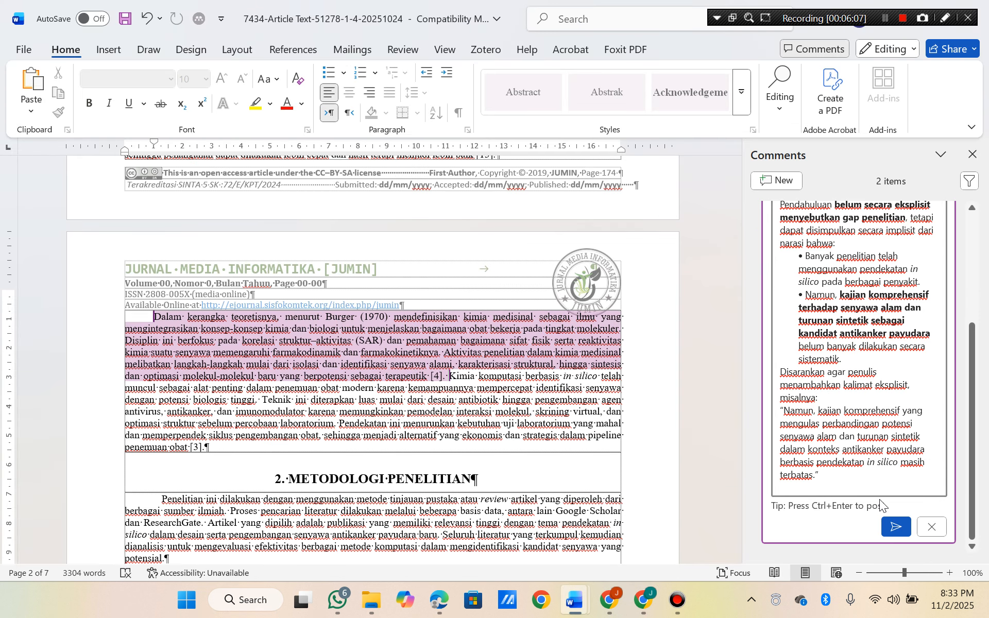
{"action": "key", "text": "ctrl+a"}
{"action": "left_click", "coordinate": [897, 544]}
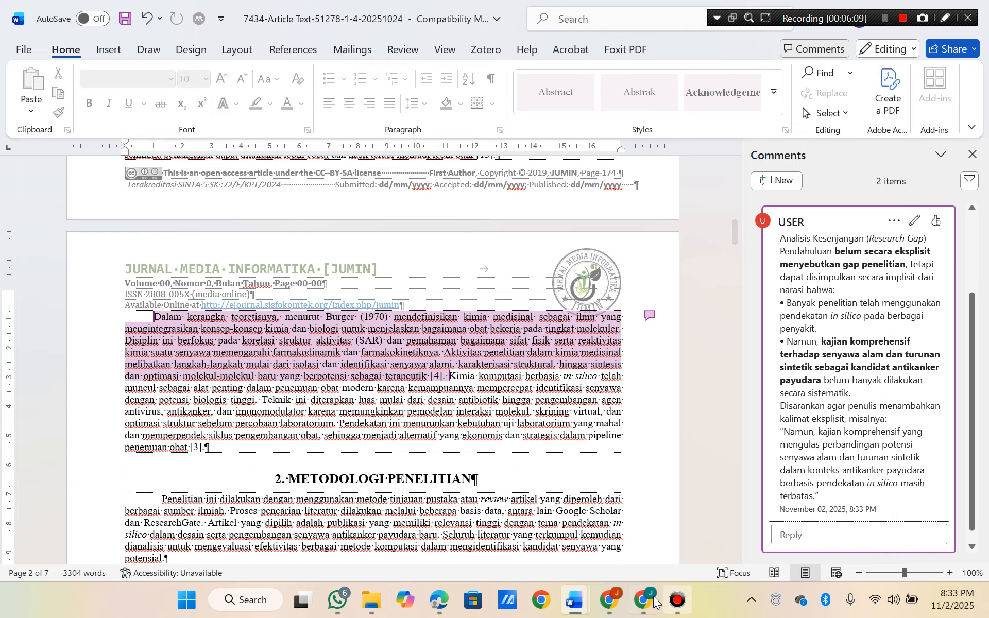
Paste the copied research gap comment into the Pendahuluan (Introduction) answer of the OJS review form.
{"action": "left_click", "coordinate": [594, 577]}
{"action": "scroll", "coordinate": [284, 409], "scroll_direction": "down", "scroll_amount": 3}
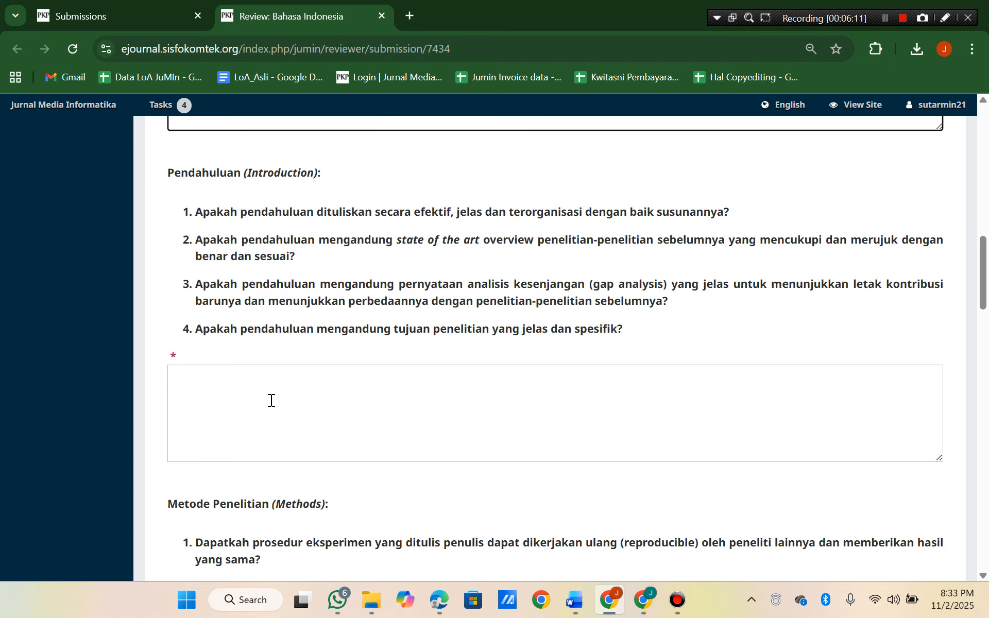
{"action": "left_click", "coordinate": [257, 386]}
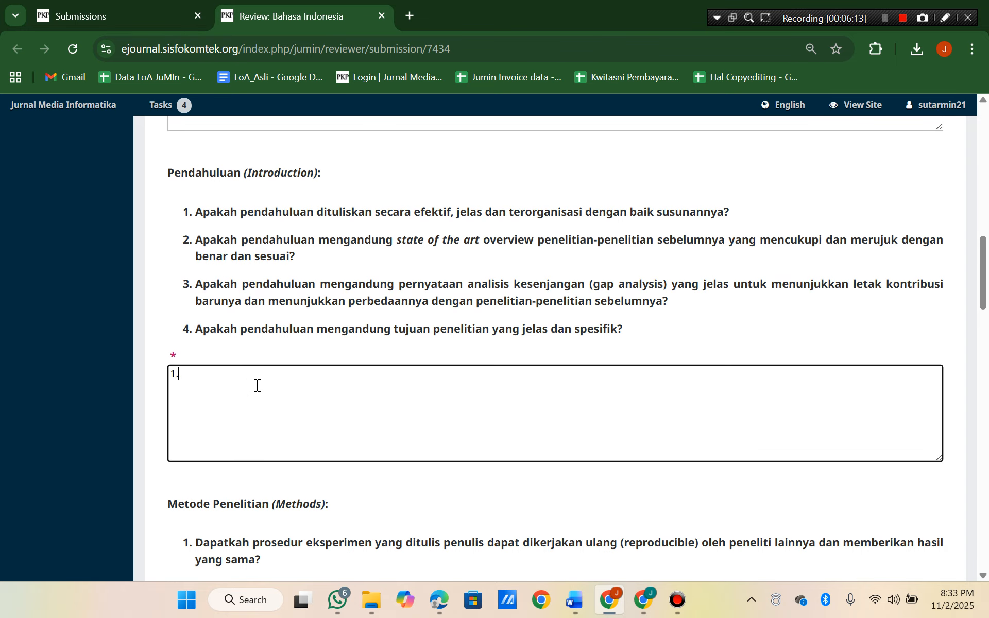
{"action": "key", "text": "ctrl+v"}
Copy the Kesimpulan Akhir paragraph at the end of ChatGPT's introduction review.
{"action": "key", "text": "alt+Tab"}
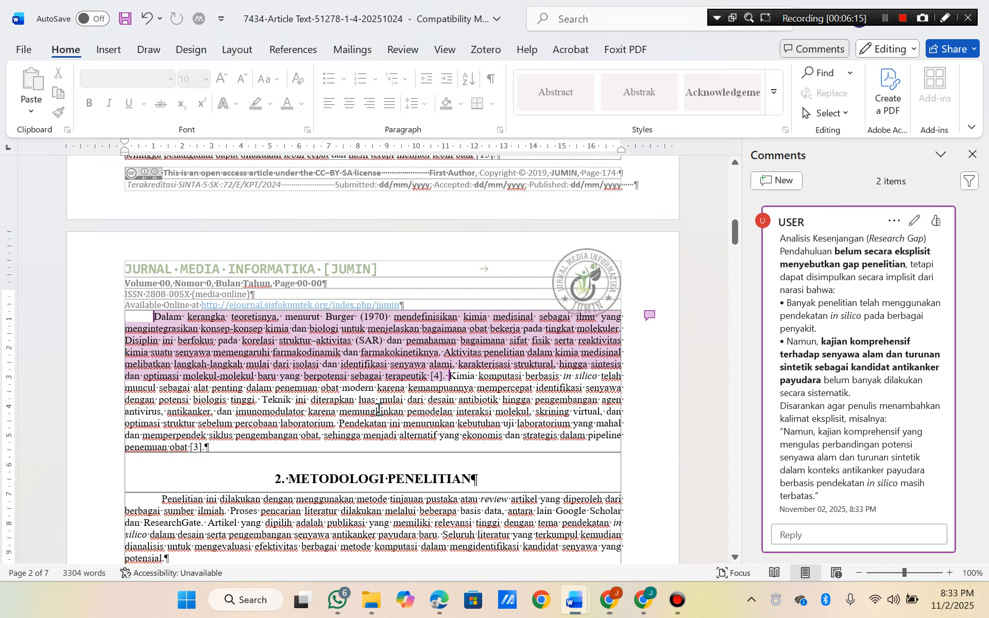
{"action": "key", "text": "alt+Tab"}
{"action": "key", "text": "Tab"}
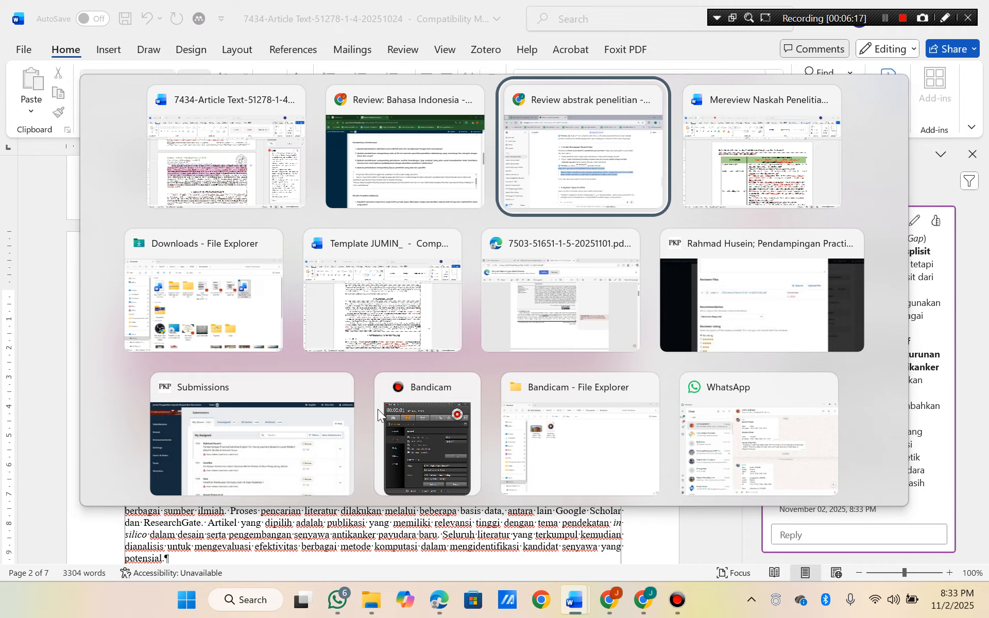
{"action": "scroll", "coordinate": [392, 382], "scroll_direction": "down", "scroll_amount": 4}
{"action": "scroll", "coordinate": [392, 362], "scroll_direction": "down", "scroll_amount": 2}
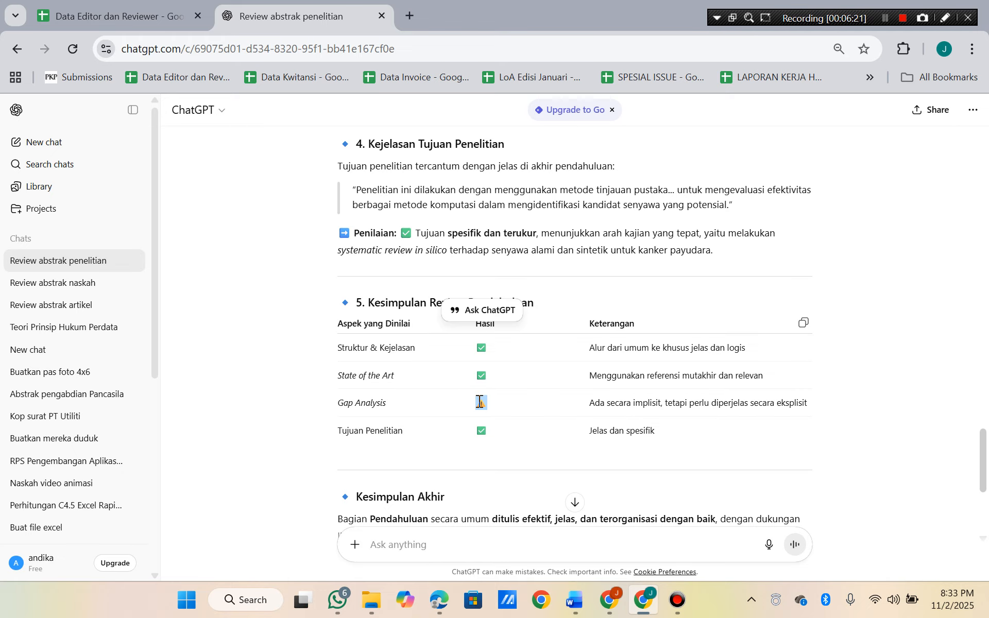
{"action": "scroll", "coordinate": [360, 423], "scroll_direction": "down", "scroll_amount": 4}
{"action": "left_click", "coordinate": [393, 288]}
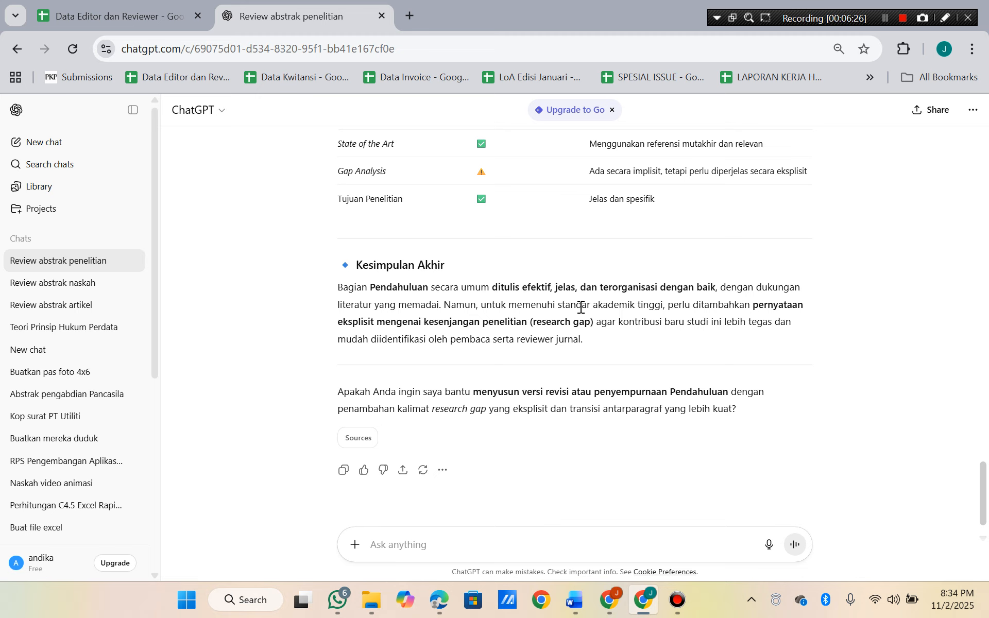
{"action": "left_click_drag", "start_coordinate": [585, 341], "coordinate": [340, 295]}
{"action": "key", "text": "ctrl+c"}
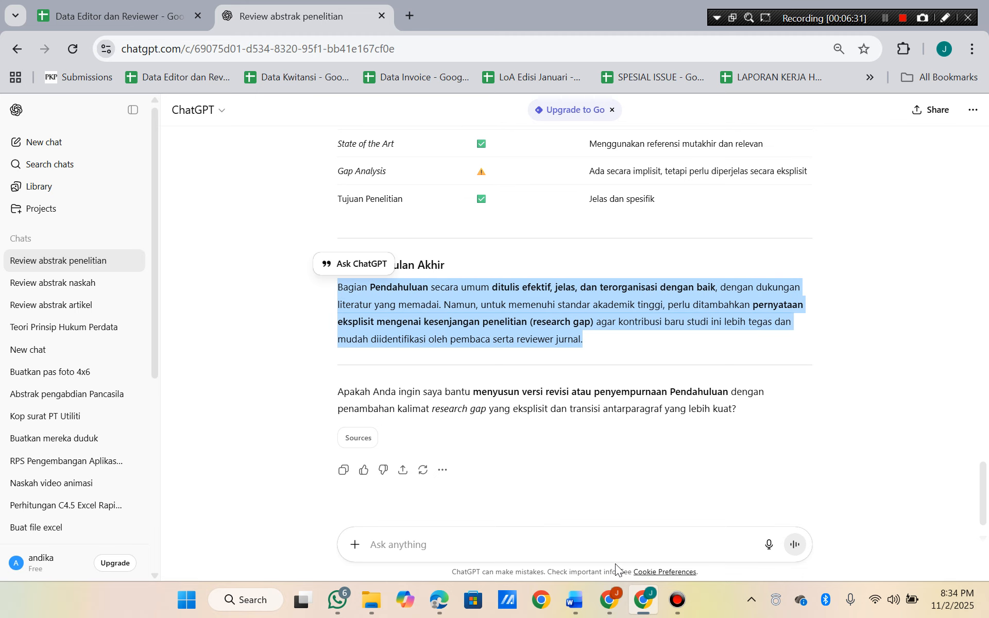
Replace the review form's Pendahuluan (Introduction) answer with the copied Kesimpulan Akhir paragraph.
{"action": "left_click", "coordinate": [609, 600]}
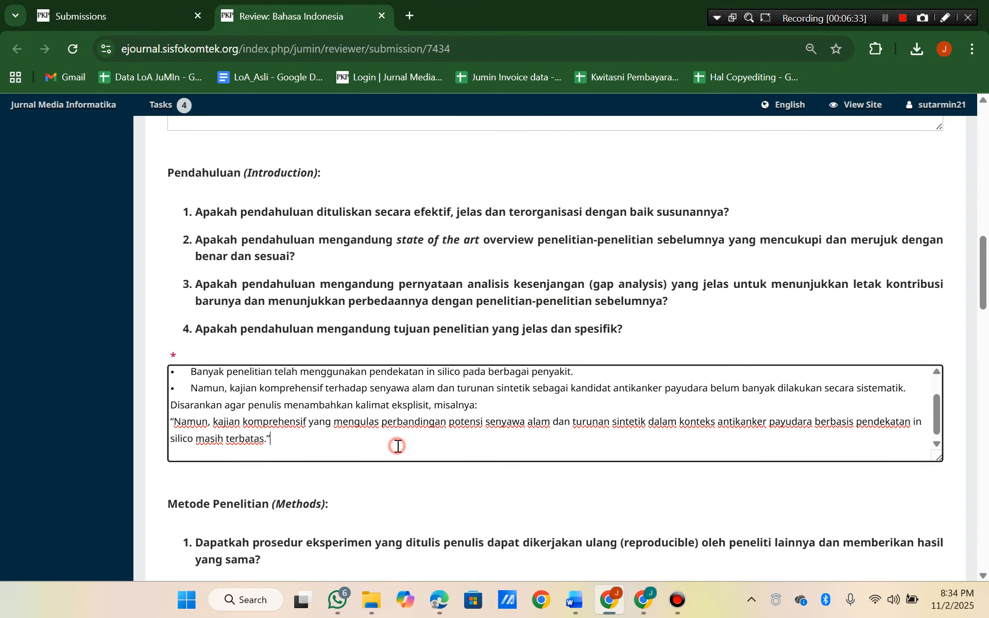
{"action": "key", "text": "ctrl+a"}
{"action": "key", "text": "BackSpace"}
{"action": "key", "text": "ctrl+v"}
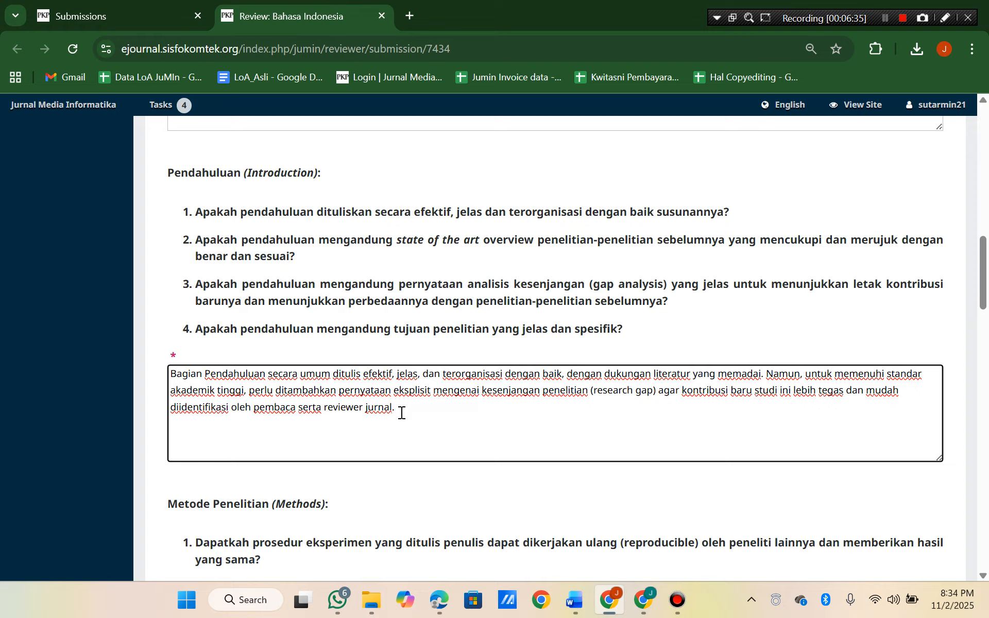
Copy the four Metode Penelitian (Methods) criteria from the Word guide "Mereview Naskah Penelitian_Pengabdian".
{"action": "scroll", "coordinate": [401, 413], "scroll_direction": "down", "scroll_amount": 3}
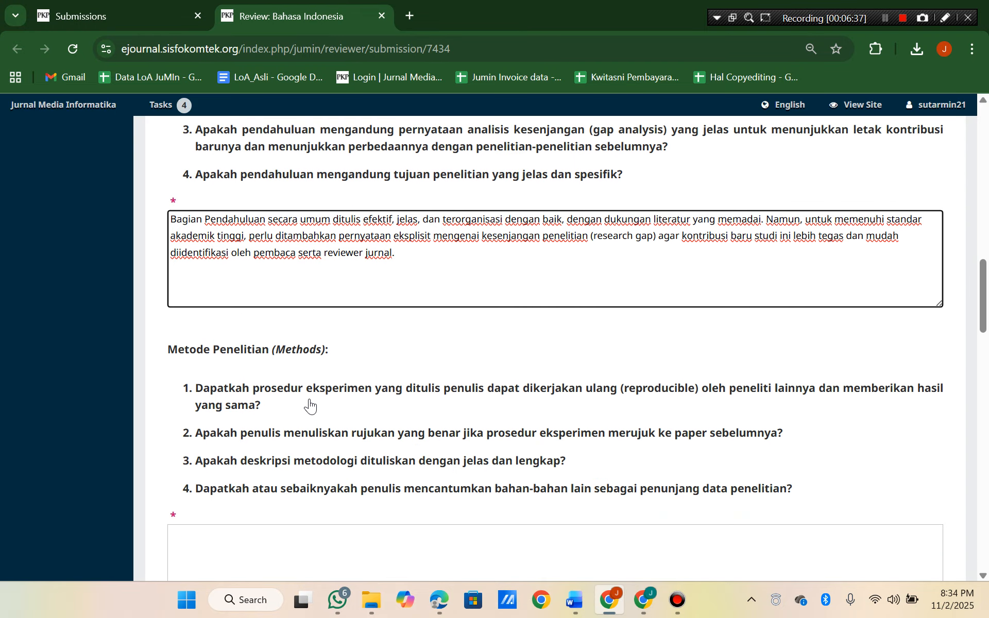
{"action": "mouse_move", "coordinate": [575, 600]}
{"action": "left_click", "coordinate": [526, 517]}
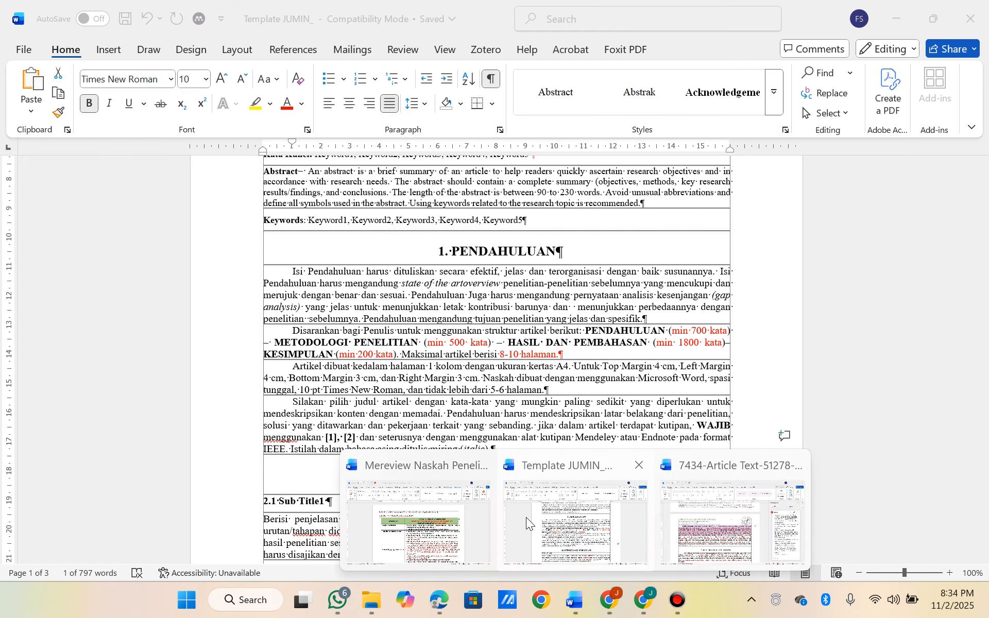
{"action": "left_click", "coordinate": [417, 520]}
{"action": "scroll", "coordinate": [444, 396], "scroll_direction": "down", "scroll_amount": 2}
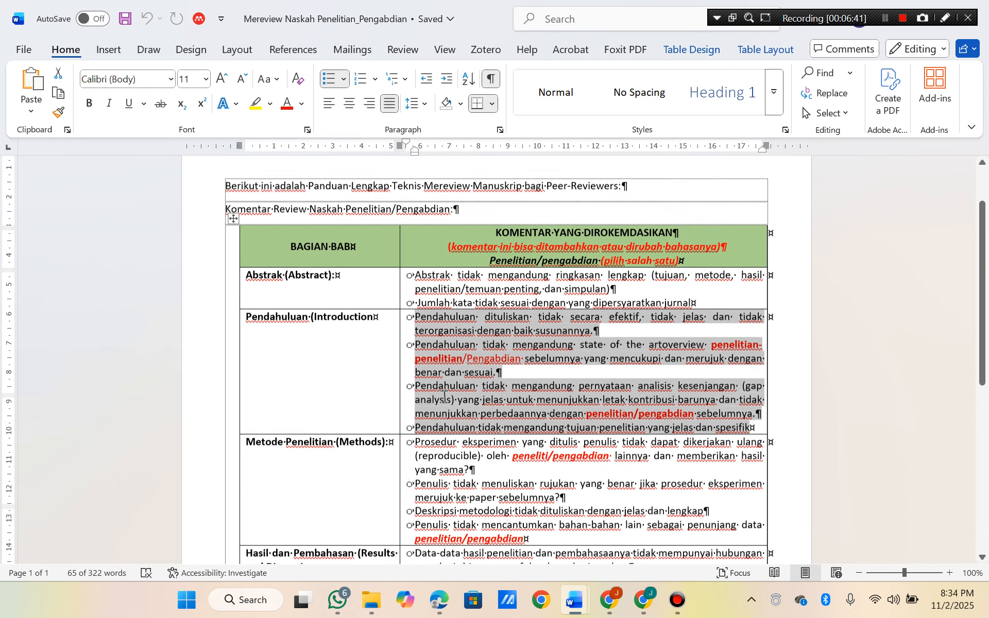
{"action": "scroll", "coordinate": [444, 397], "scroll_direction": "down", "scroll_amount": 2}
{"action": "left_click_drag", "start_coordinate": [538, 459], "coordinate": [426, 368]}
In ChatGPT, write the prompt "Review bagian metodologi penelitian" followed by the four copied methods criteria.
{"action": "key", "text": "alt+Tab"}
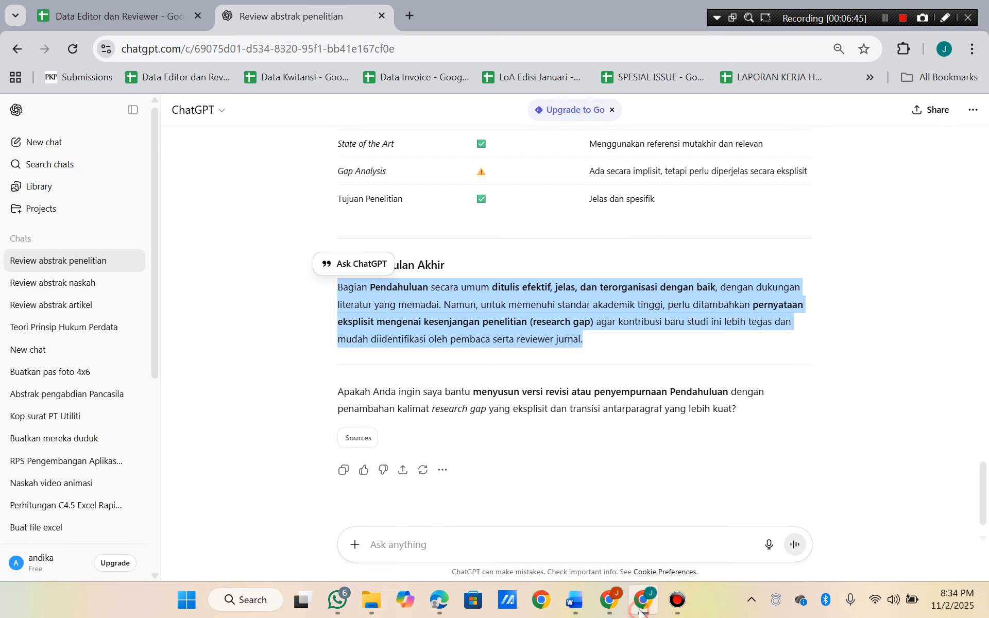
{"action": "left_click", "coordinate": [399, 548]}
{"action": "type", "text": "Review bagian metod"}
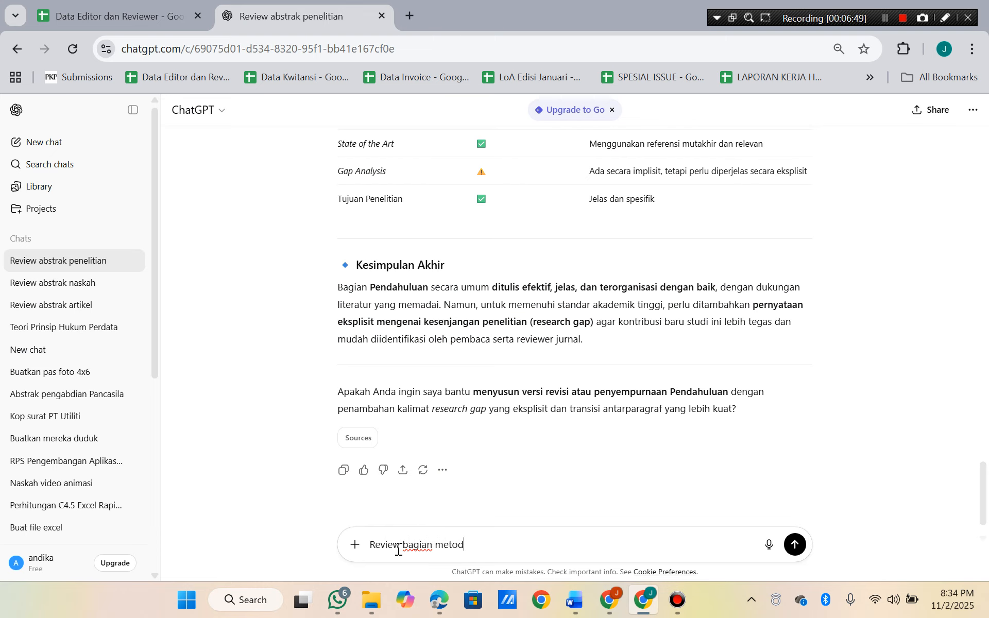
{"action": "type", "text": "ologi p"}
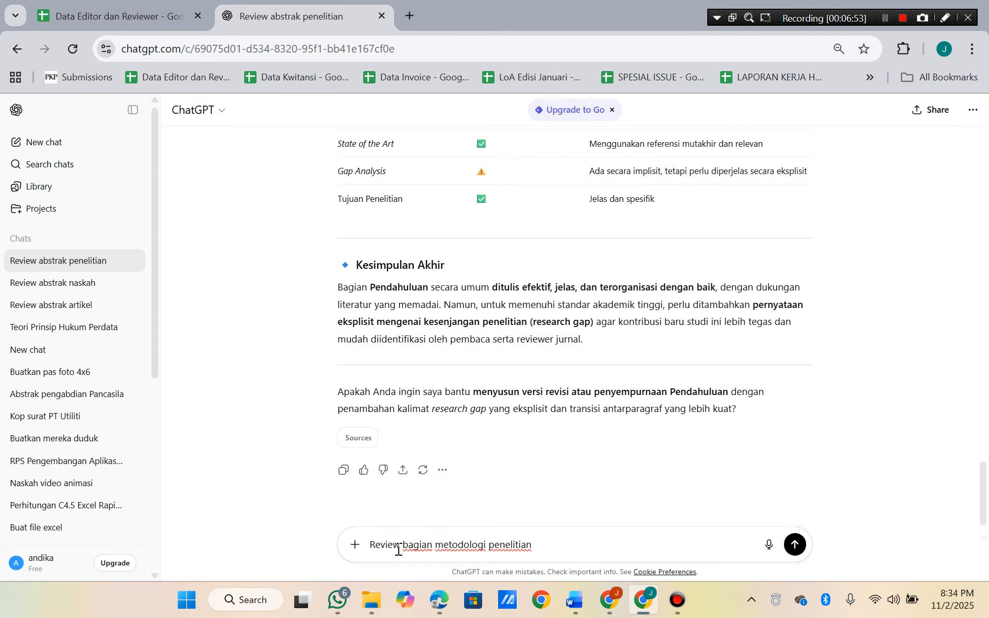
{"action": "type", "text": "enelitian"}
{"action": "type", "text": "o Prosedur eksperimen yang ditulis penulis tidak dapat dikerjakan ulang (reproducible) oleh peneliti/pengabdian lainnya dan memberikan hasil yang sama? o  Penulis tidak menuliskan rujukan yang benar jika prosedur eksperimen merujuk ke paper sebelumnya? o  Deskripsi metodologi tidak dituliskan dengan jelas dan lengkap o  Penulis tidak mencantumkan bahan-bahan lain sebagai penunjang data penelitian/pengabdian"}
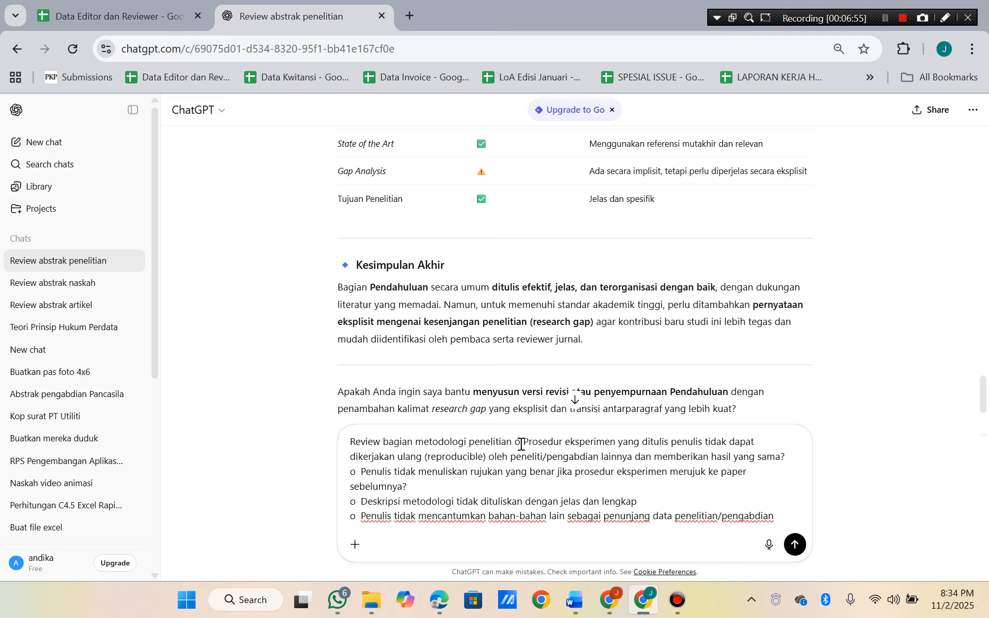
Replace the first criterion's bullet with "Apakah" and delete its "tidak" and "/pengabdian" wording.
{"action": "double_click", "coordinate": [517, 443]}
{"action": "type", "text": "Apakah"}
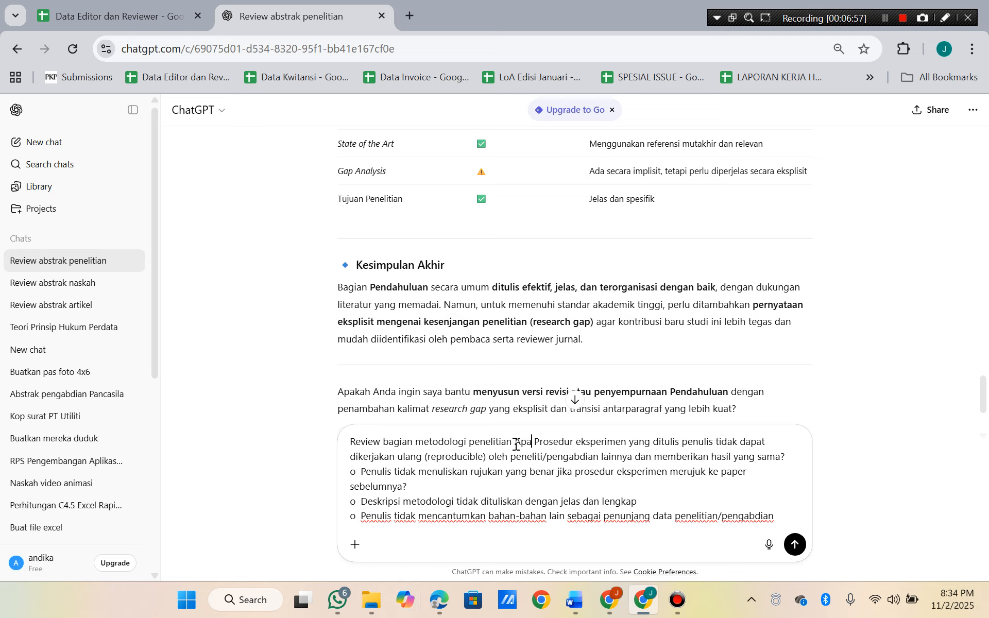
{"action": "double_click", "coordinate": [749, 443]}
{"action": "key", "text": "BackSpace"}
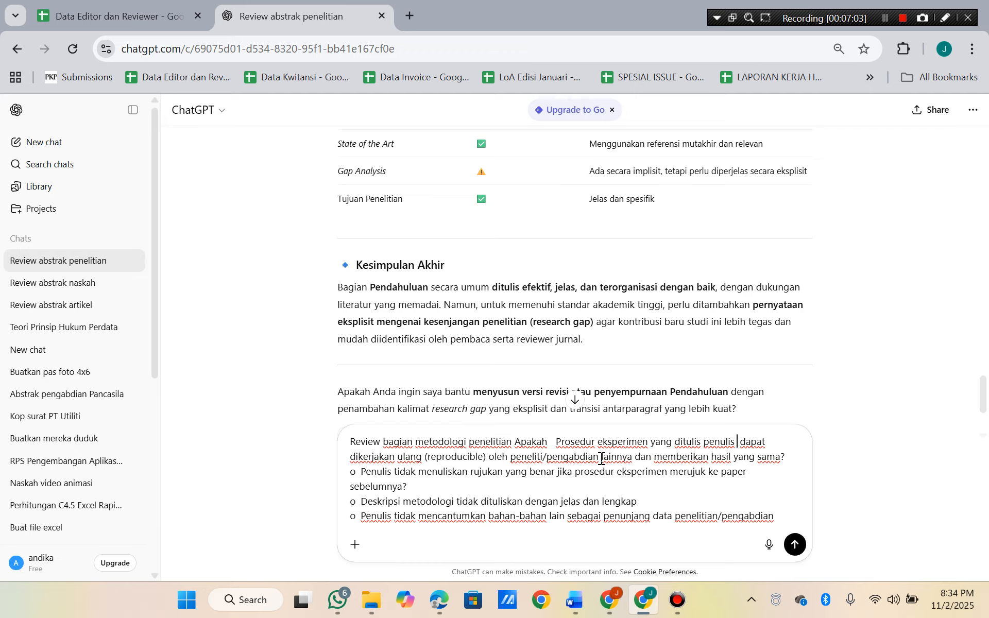
{"action": "left_click_drag", "start_coordinate": [599, 458], "coordinate": [544, 458]}
{"action": "key", "text": "BackSpace"}
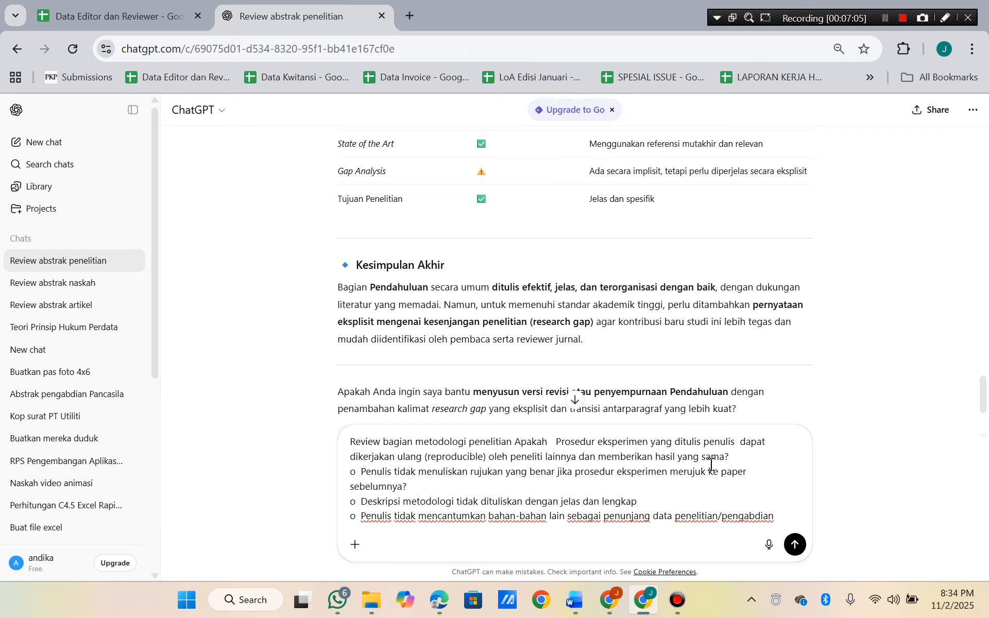
Delete "tidak" from the prompt's second criterion about "rujukan" and third criterion about "Deskripsi metodologi".
{"action": "double_click", "coordinate": [415, 472]}
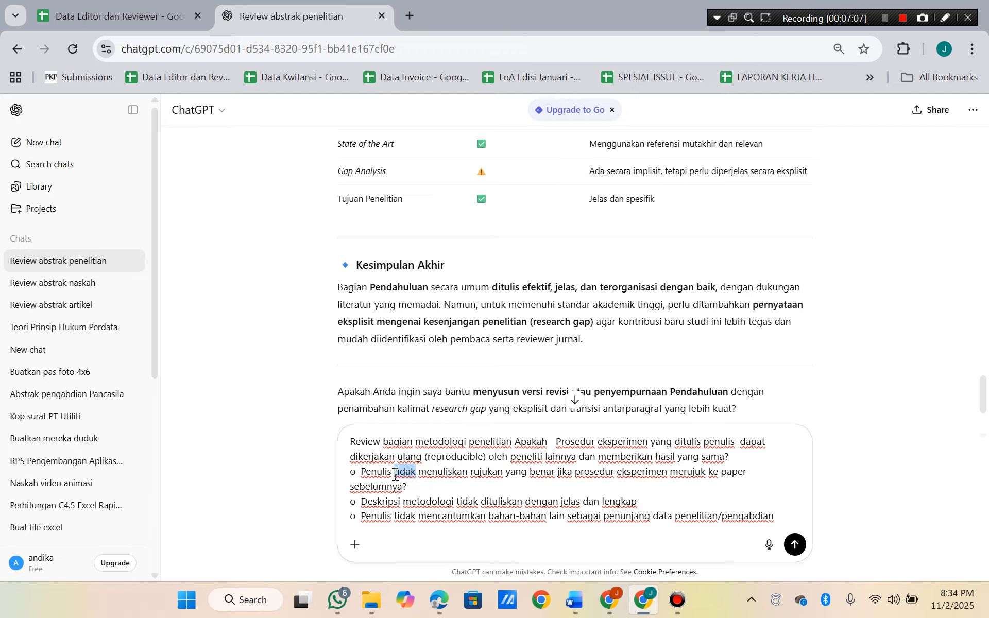
{"action": "key", "text": "BackSpace"}
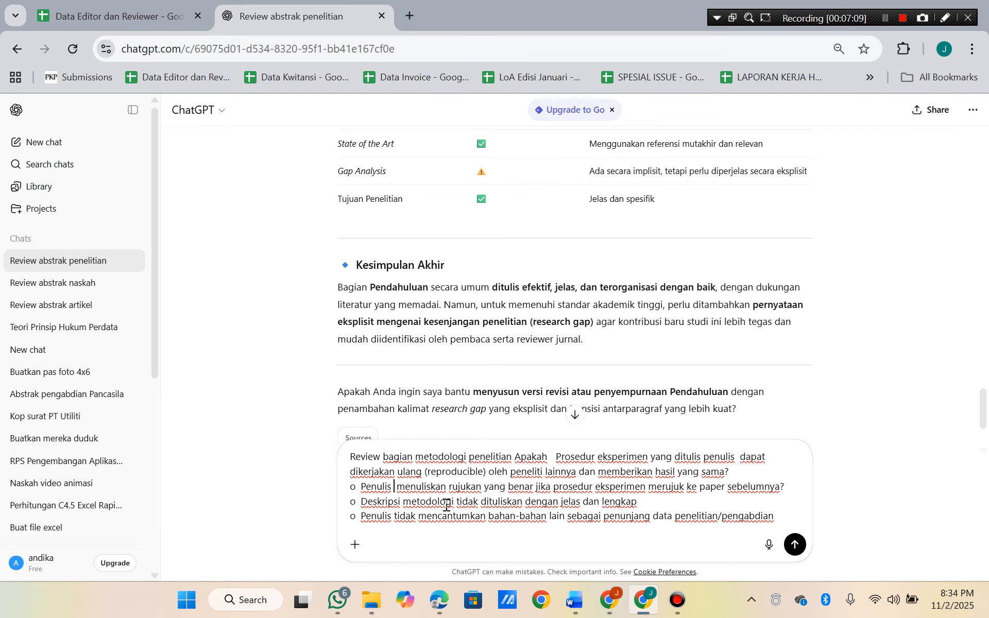
{"action": "double_click", "coordinate": [473, 504]}
{"action": "key", "text": "BackSpace"}
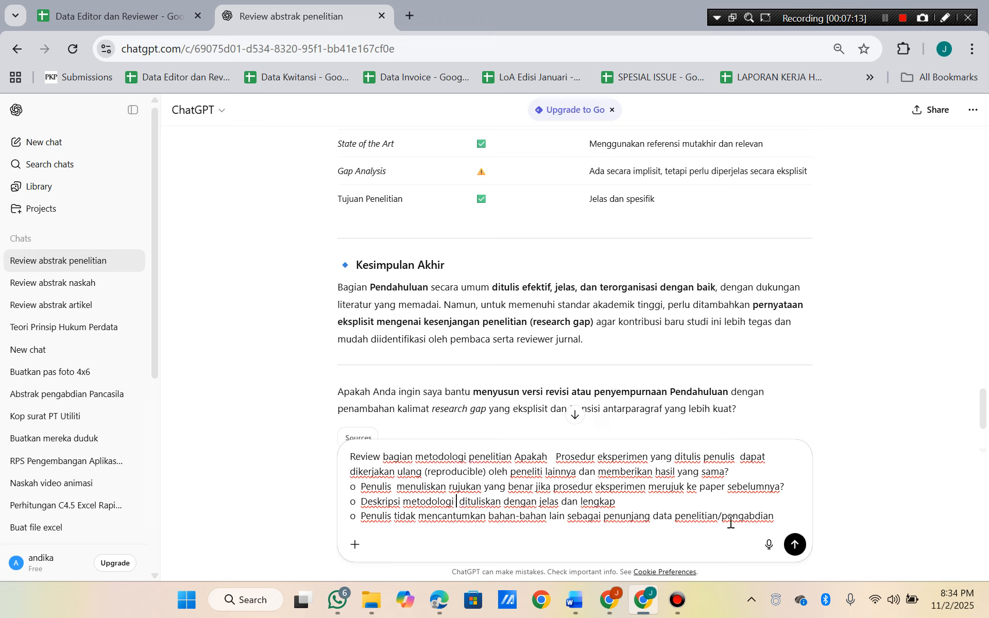
Delete "/pengabdian" and "tidak" from the prompt's fourth criterion about "bahan-bahan lain" and send the prompt.
{"action": "left_click_drag", "start_coordinate": [780, 519], "coordinate": [721, 519]}
{"action": "key", "text": "BackSpace"}
{"action": "key", "text": "BackSpace"}
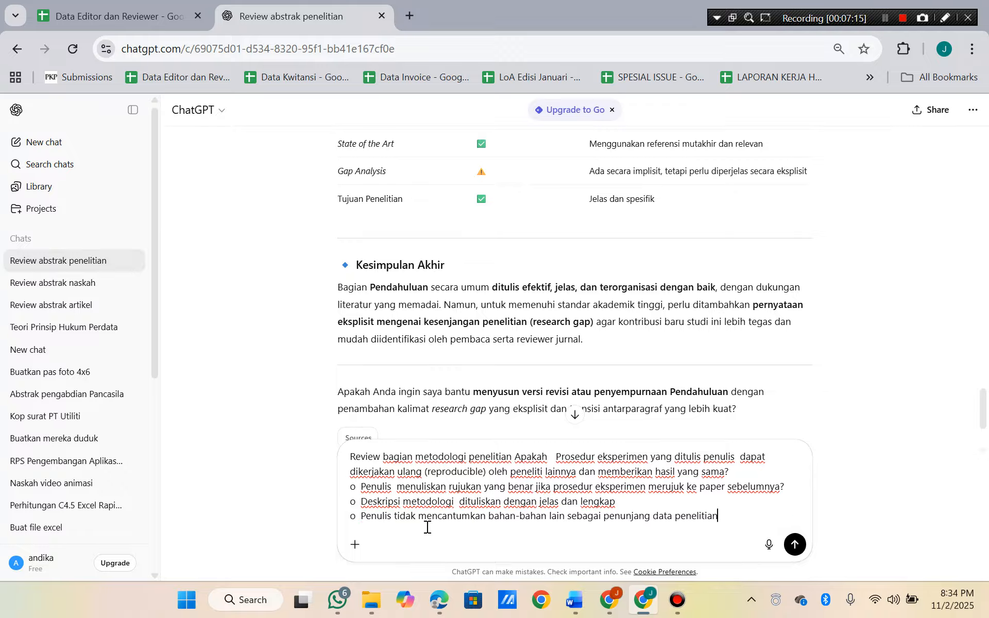
{"action": "double_click", "coordinate": [415, 517]}
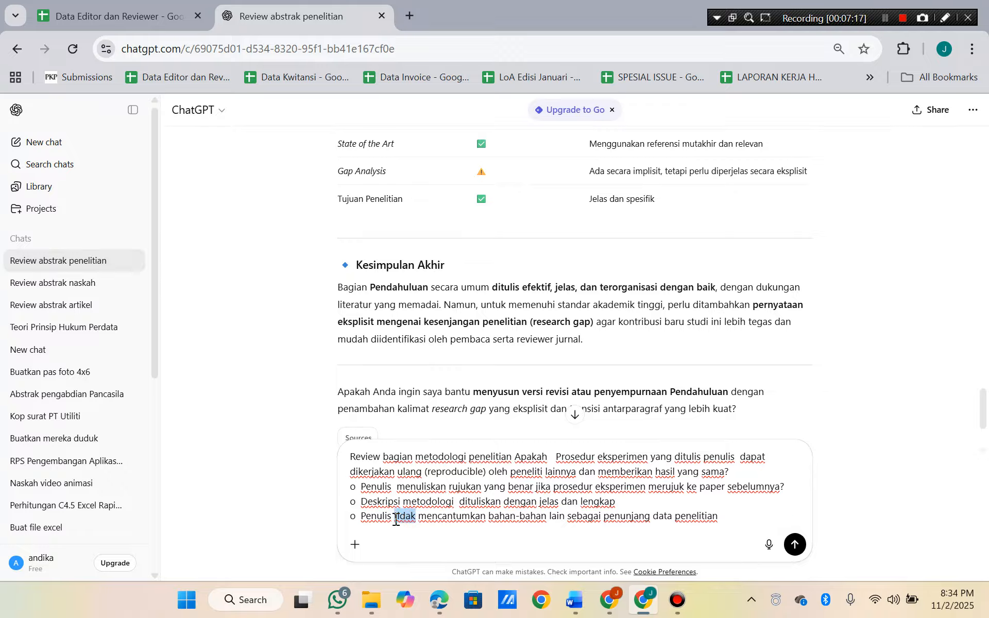
{"action": "key", "text": "BackSpace"}
{"action": "key", "text": "BackSpace"}
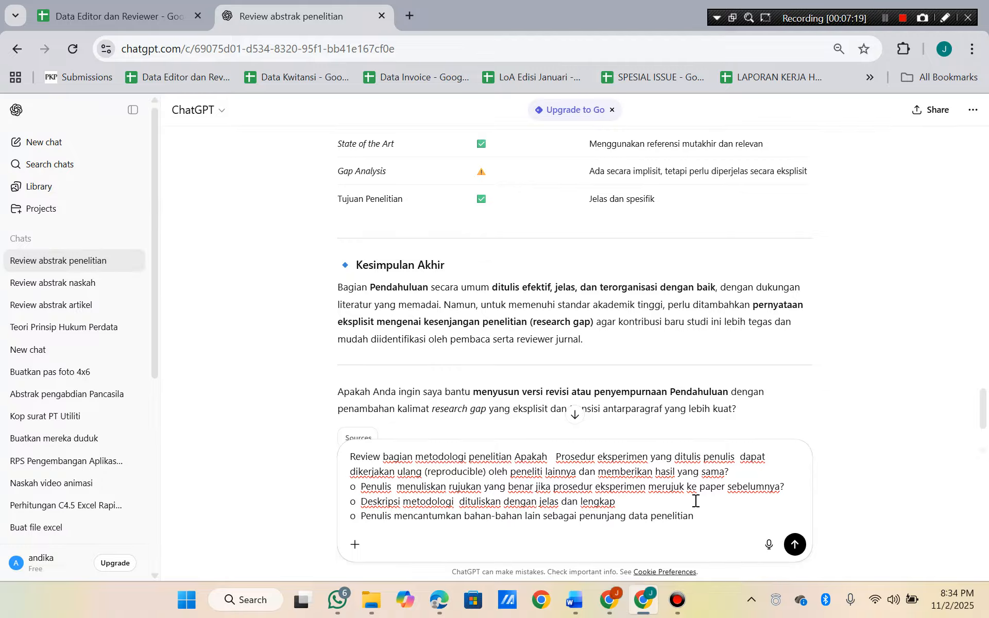
{"action": "left_click", "coordinate": [718, 517]}
{"action": "key", "text": "Return"}
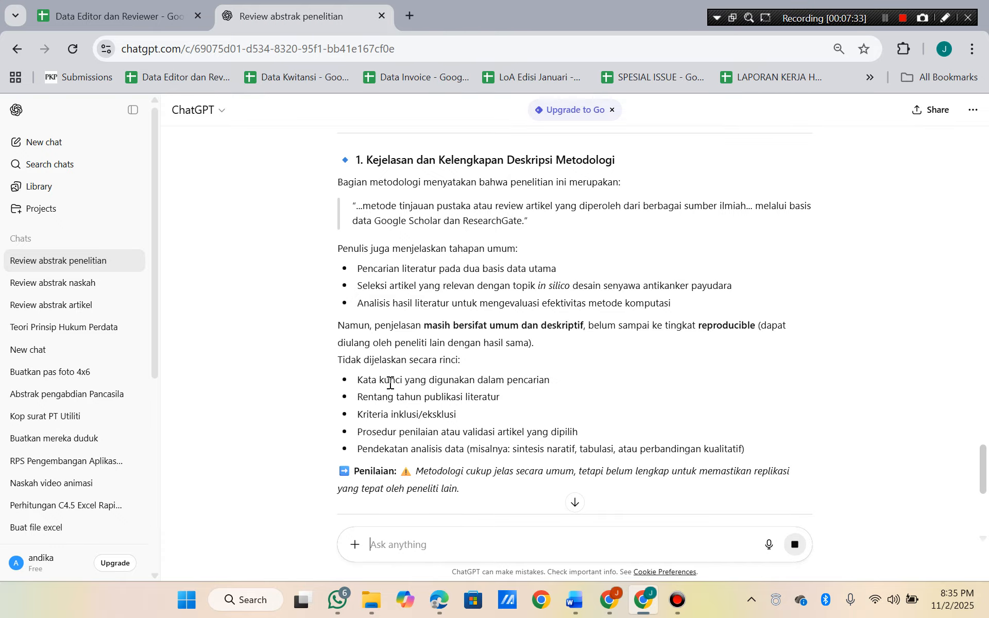
Read ChatGPT's methodology review and examine the METODOLOGI PENELITIAN section in the Word manuscript 7434-Article Text.
{"action": "scroll", "coordinate": [390, 383], "scroll_direction": "down", "scroll_amount": 5}
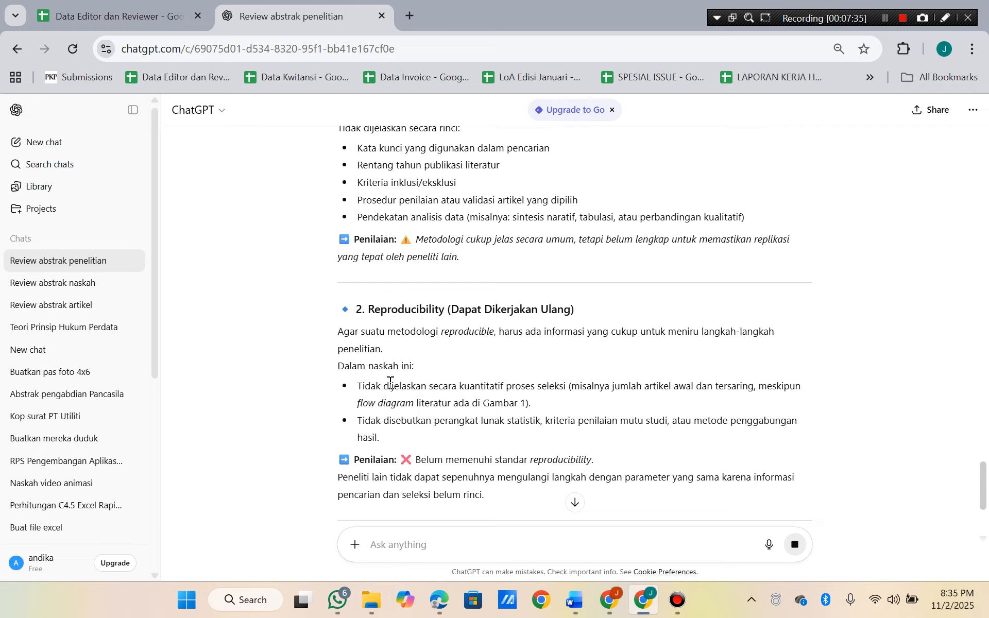
{"action": "scroll", "coordinate": [390, 383], "scroll_direction": "down", "scroll_amount": 3}
{"action": "scroll", "coordinate": [390, 383], "scroll_direction": "up", "scroll_amount": 2}
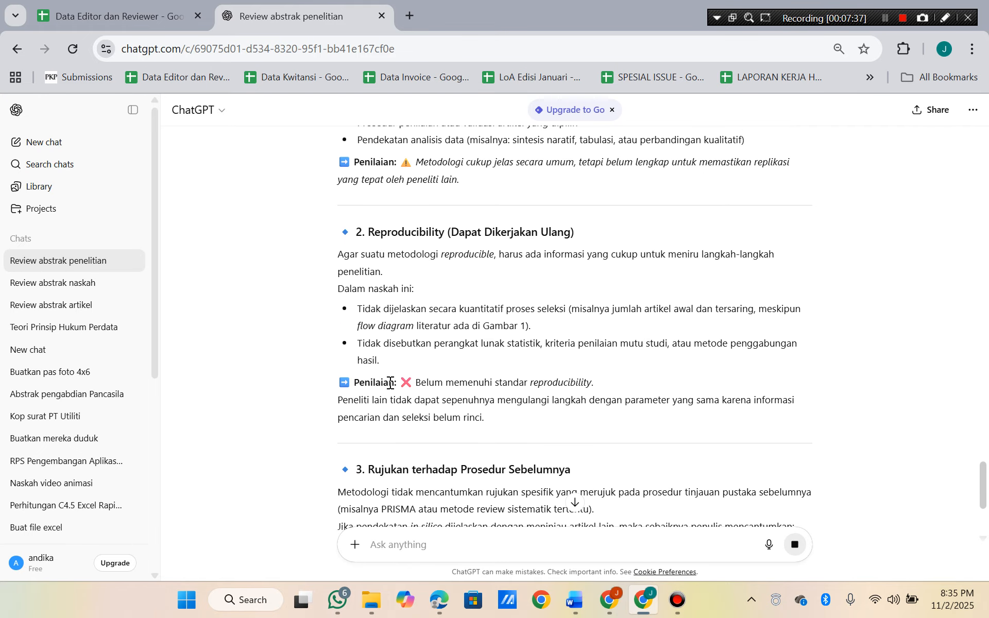
{"action": "scroll", "coordinate": [390, 383], "scroll_direction": "up", "scroll_amount": 2}
{"action": "mouse_move", "coordinate": [582, 585]}
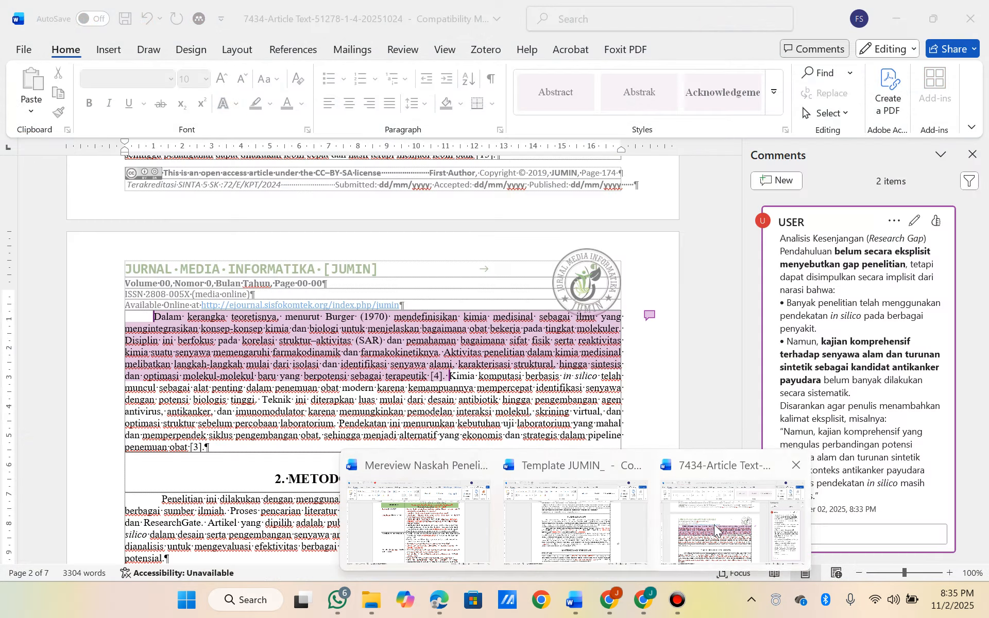
{"action": "left_click", "coordinate": [714, 525]}
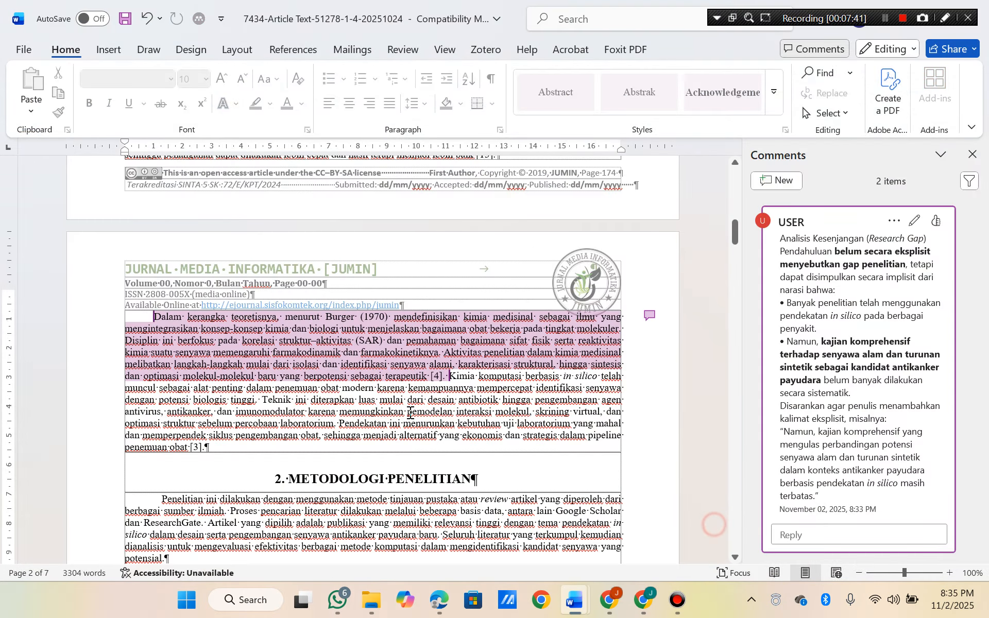
{"action": "scroll", "coordinate": [411, 412], "scroll_direction": "down", "scroll_amount": 2}
{"action": "left_click", "coordinate": [473, 406]}
{"action": "scroll", "coordinate": [469, 422], "scroll_direction": "down", "scroll_amount": 2}
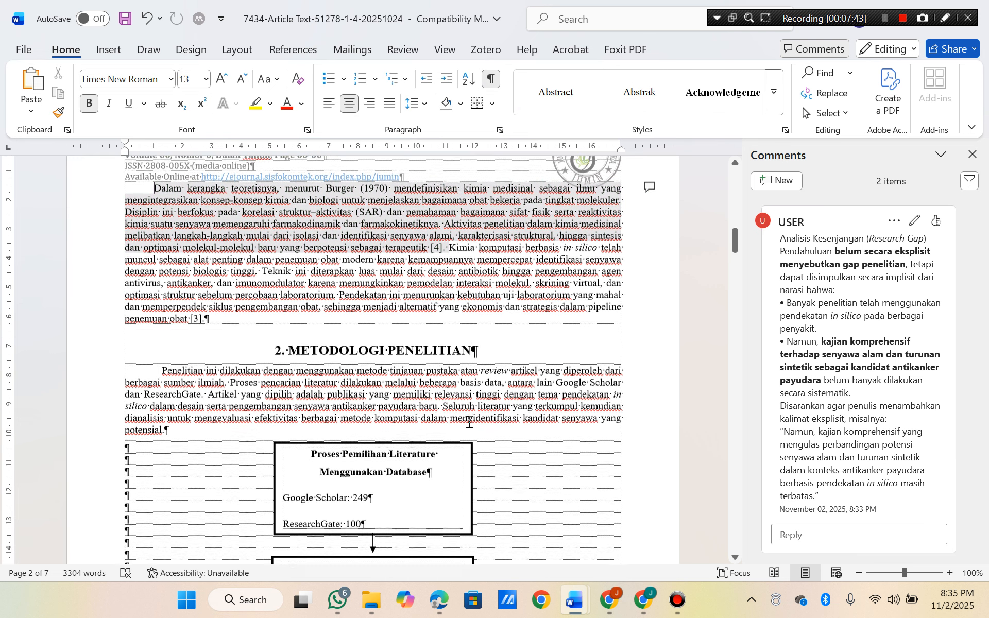
{"action": "scroll", "coordinate": [469, 423], "scroll_direction": "down", "scroll_amount": 1}
Start a Word comment on the METODOLOGI PENELITIAN heading containing ChatGPT's heading "Kejelasan dan Kelengkapan Deskripsi Metodologi".
{"action": "key", "text": "alt+Tab"}
{"action": "scroll", "coordinate": [484, 366], "scroll_direction": "up", "scroll_amount": 3}
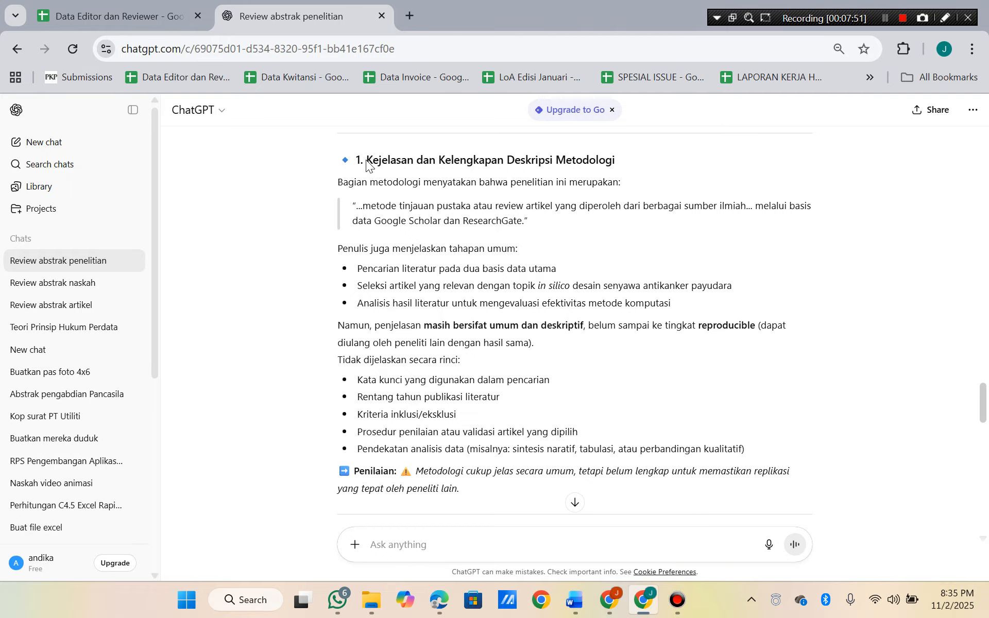
{"action": "left_click_drag", "start_coordinate": [371, 160], "coordinate": [620, 160]}
{"action": "key", "text": "ctrl+c"}
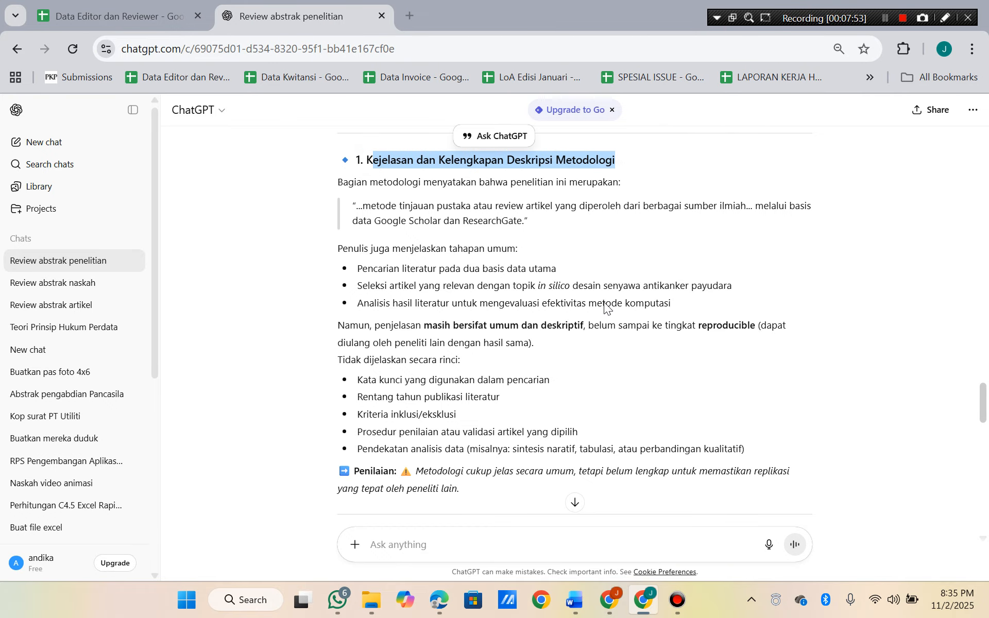
{"action": "key", "text": "alt+Tab"}
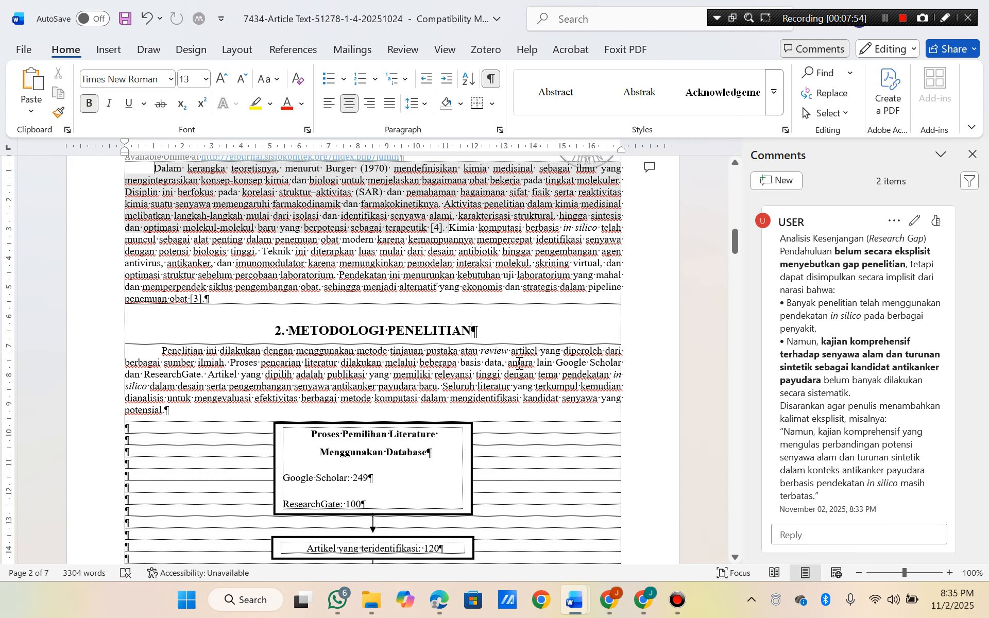
{"action": "left_click", "coordinate": [481, 334]}
{"action": "left_click", "coordinate": [776, 181]}
{"action": "key", "text": "ctrl+v"}
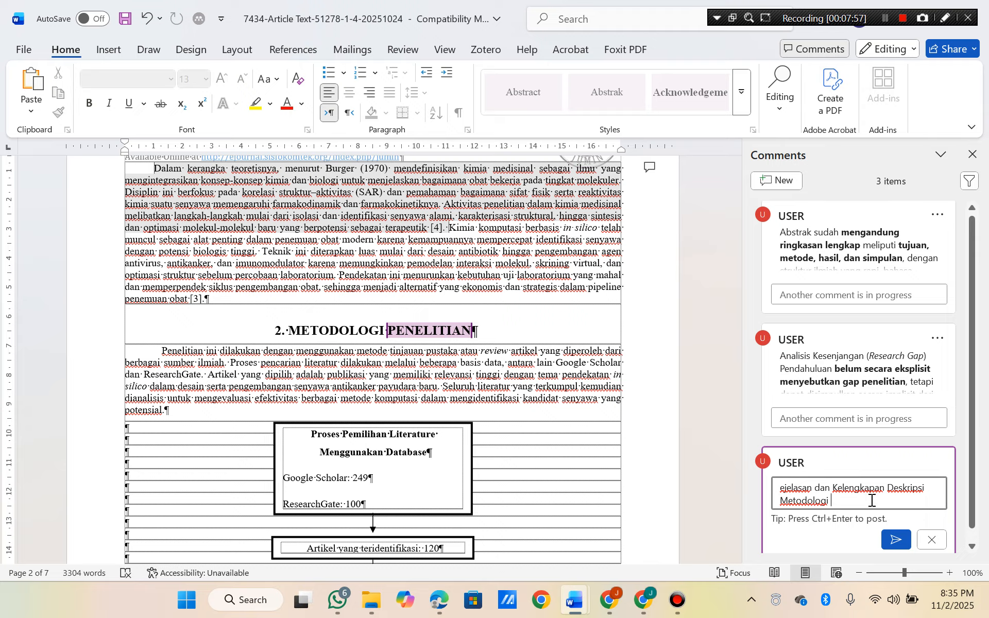
{"action": "left_click", "coordinate": [779, 489]}
{"action": "type", "text": "K"}
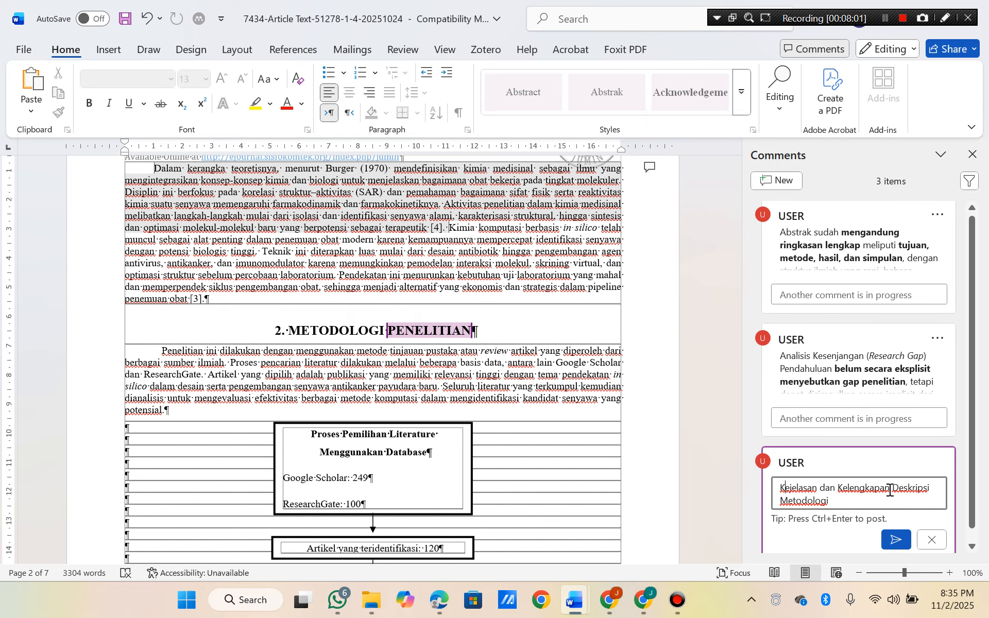
Add ChatGPT's "Bagian metodologi menyatakan" statement with its quotation and the "Namun, penjelasan masih bersifat umum" sentence to the comment, and post it.
{"action": "key", "text": "alt+Tab"}
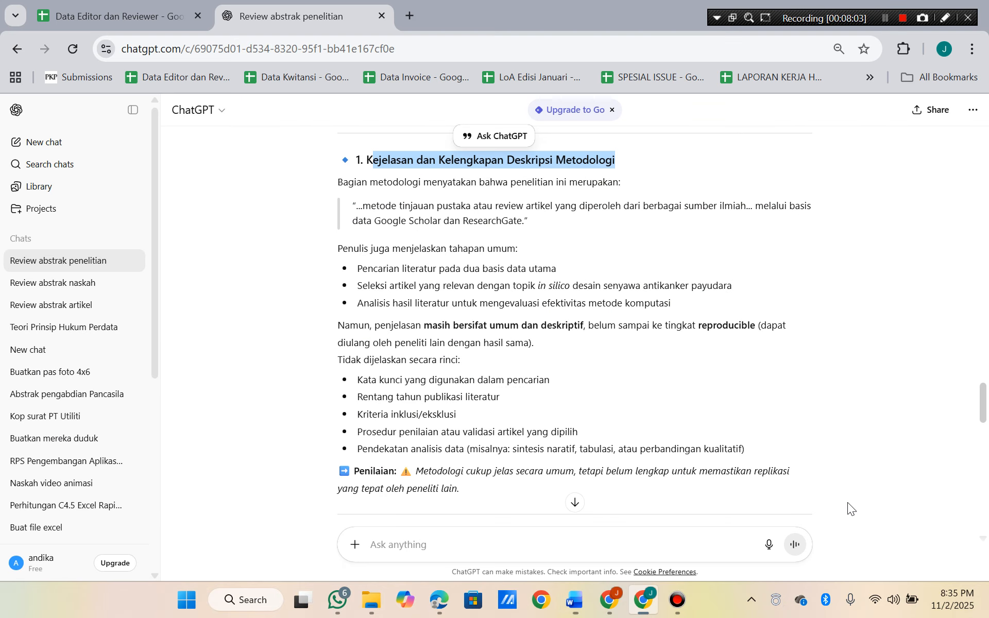
{"action": "left_click_drag", "start_coordinate": [339, 184], "coordinate": [527, 223]}
{"action": "key", "text": "alt+Tab"}
{"action": "type", "text": "Bagian metodologi menyatakan bahwa penelitian ini merupakan: \"…metode tinjauan pustaka atau review artikel yang diperoleh dari berbagai sumber ilmiah… melalui basis data Google Scholar dan ResearchGate.\""}
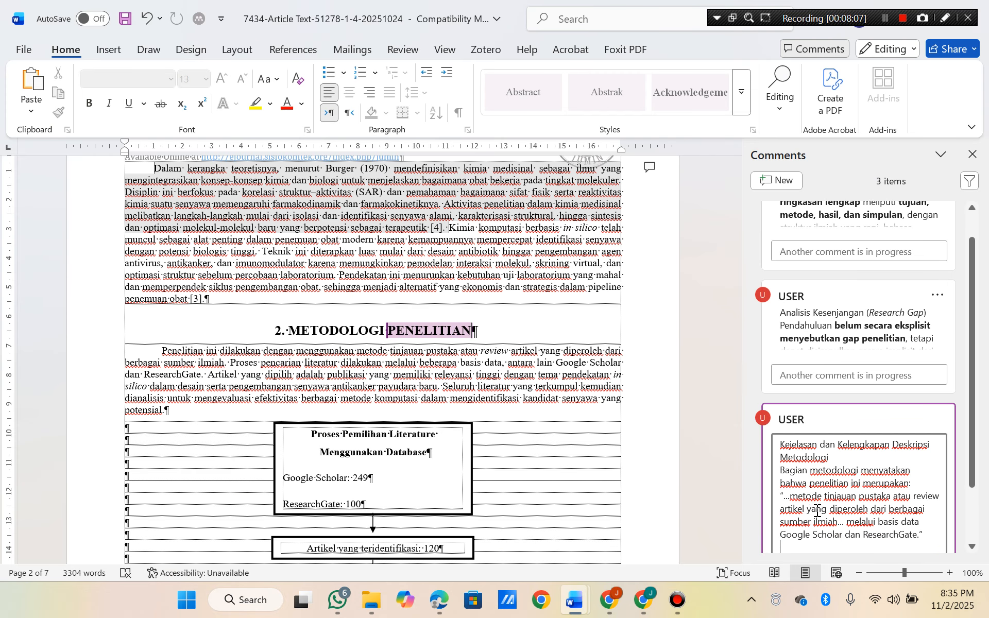
{"action": "key", "text": "alt+Tab"}
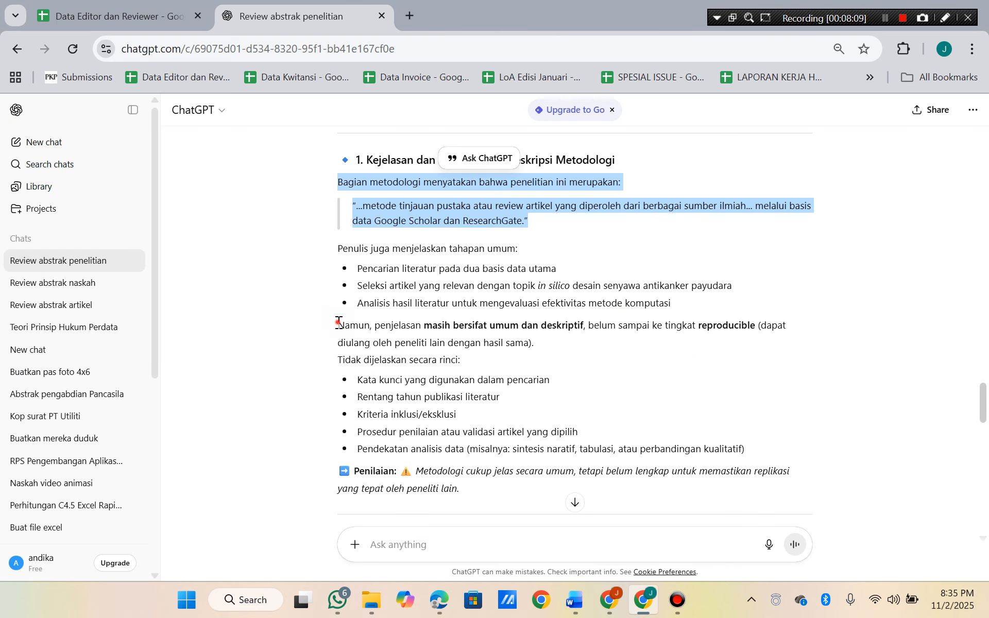
{"action": "left_click_drag", "start_coordinate": [339, 321], "coordinate": [535, 345]}
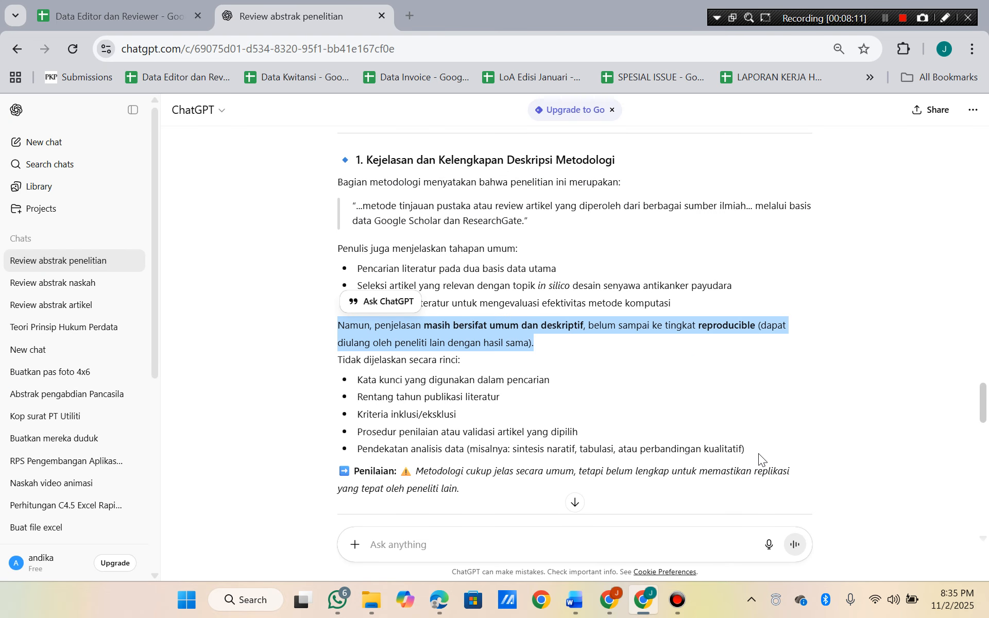
{"action": "key", "text": "ctrl+c"}
{"action": "key", "text": "alt+Tab"}
{"action": "key", "text": "ctrl+v"}
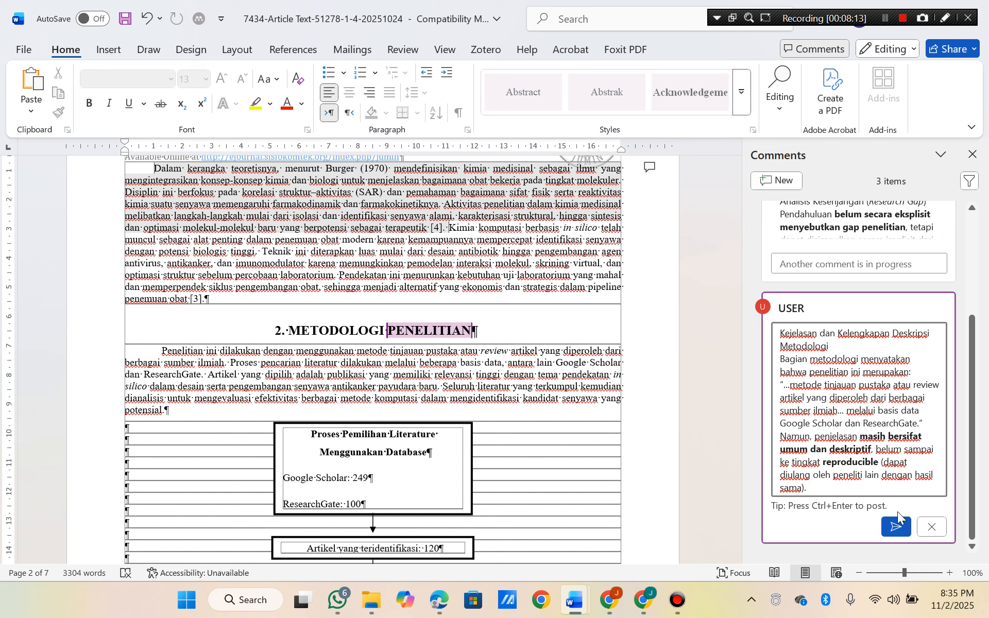
{"action": "left_click", "coordinate": [897, 526]}
Copy ChatGPT's heading "Reproducibility (Dapat Dikerjakan Ulang)" into a new Word comment on the first methodology paragraph.
{"action": "key", "text": "alt+Tab"}
{"action": "scroll", "coordinate": [476, 417], "scroll_direction": "down", "scroll_amount": 5}
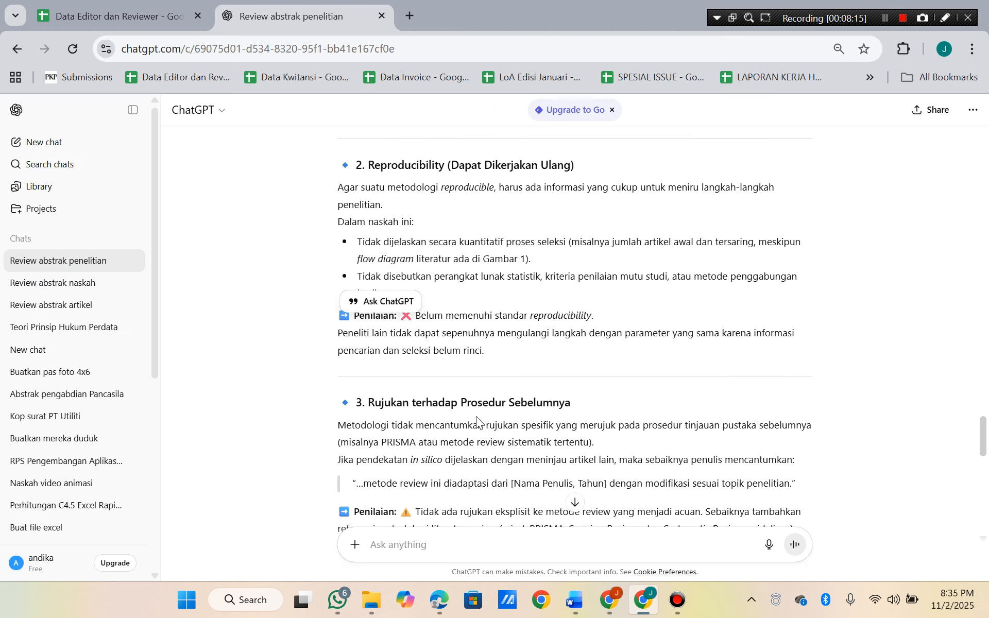
{"action": "scroll", "coordinate": [465, 369], "scroll_direction": "up", "scroll_amount": 2}
{"action": "left_click_drag", "start_coordinate": [369, 230], "coordinate": [575, 233]}
{"action": "key", "text": "ctrl+c"}
{"action": "key", "text": "alt+Tab"}
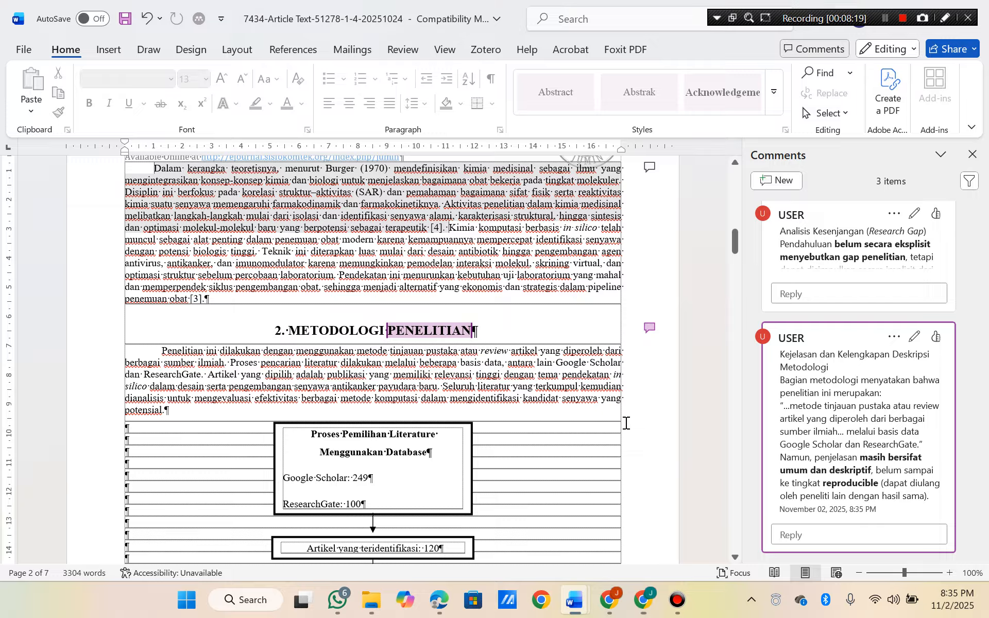
{"action": "scroll", "coordinate": [453, 409], "scroll_direction": "down", "scroll_amount": 9}
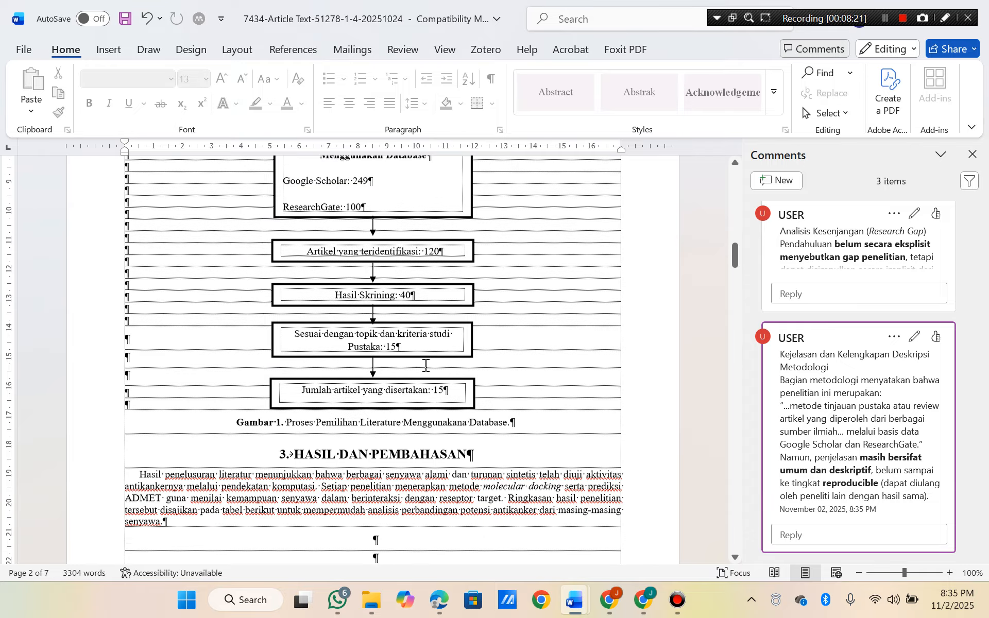
{"action": "scroll", "coordinate": [426, 364], "scroll_direction": "up", "scroll_amount": 9}
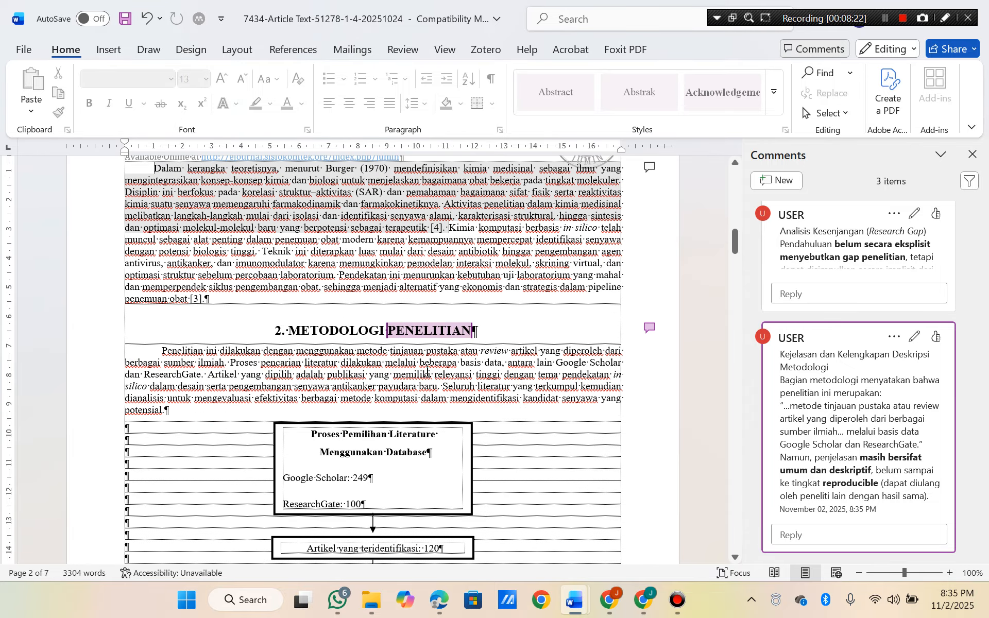
{"action": "triple_click", "coordinate": [164, 346]}
{"action": "left_click", "coordinate": [784, 184]}
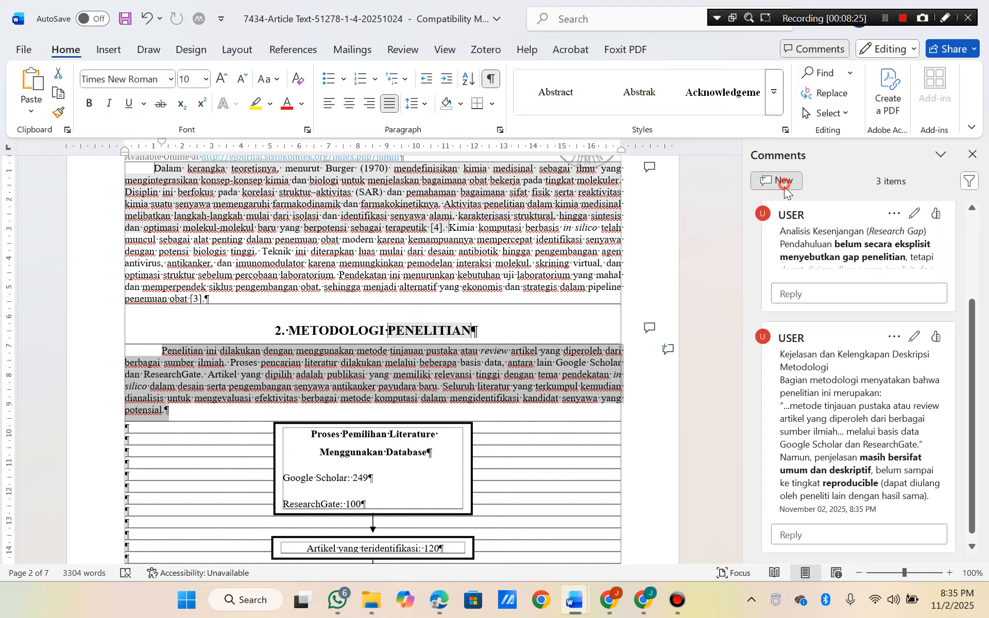
{"action": "key", "text": "ctrl+v"}
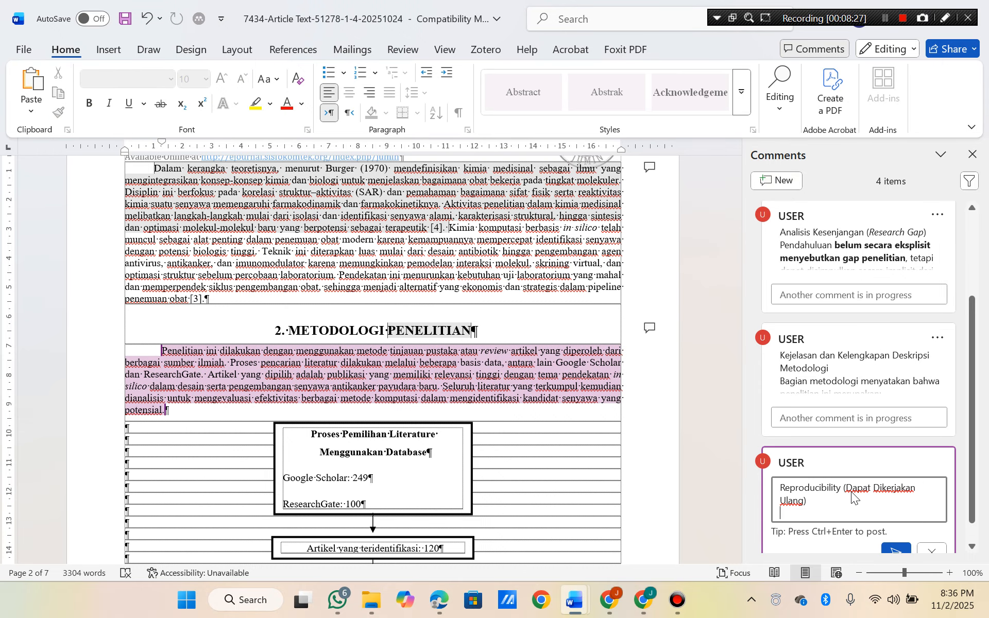
Add ChatGPT's reproducibility explanation, its two bullets and the "Belum memenuhi standar reproducibility" assessment to the comment, and post it.
{"action": "key", "text": "alt+Tab"}
{"action": "left_click_drag", "start_coordinate": [339, 258], "coordinate": [452, 365]}
{"action": "key", "text": "alt+Tab"}
{"action": "key", "text": "ctrl+v"}
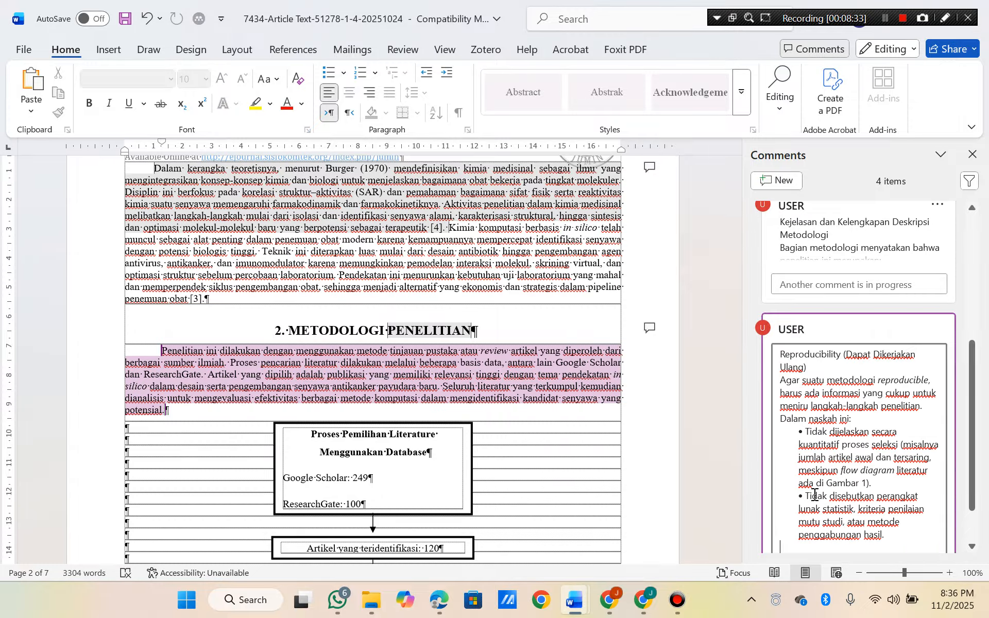
{"action": "key", "text": "alt+Tab"}
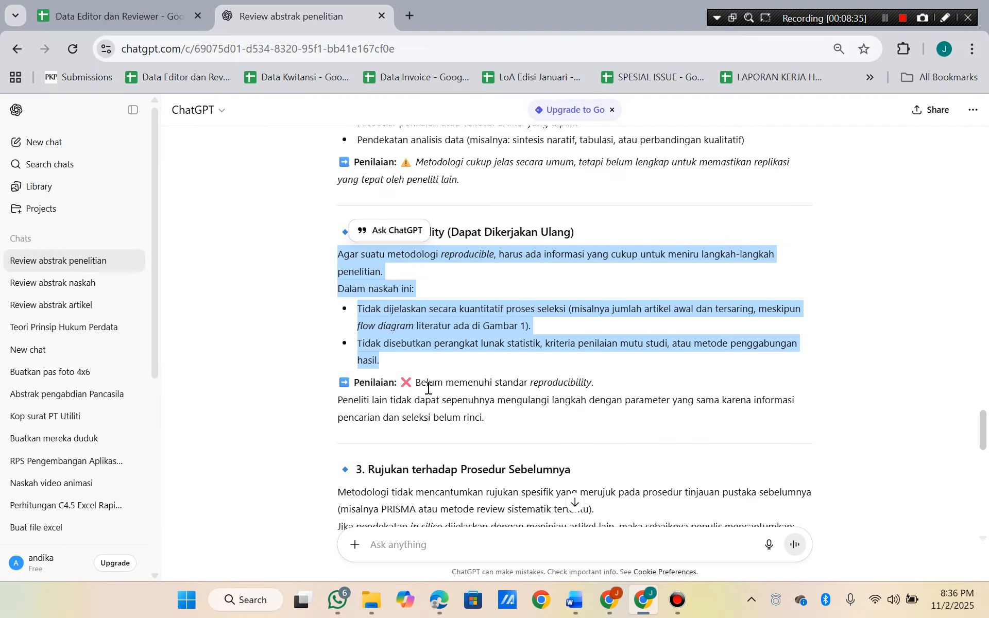
{"action": "left_click_drag", "start_coordinate": [416, 384], "coordinate": [486, 419]}
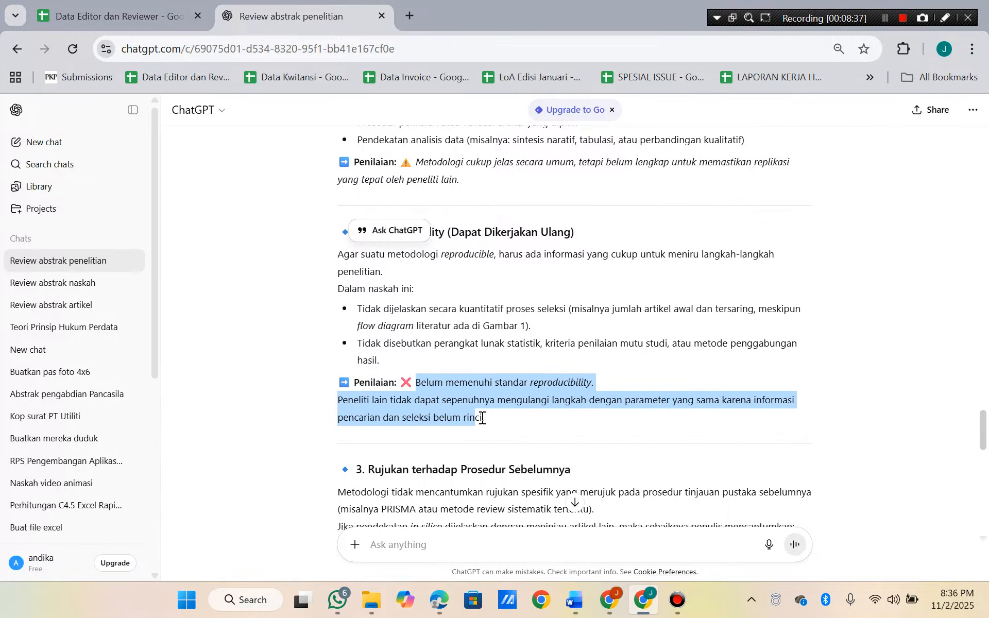
{"action": "key", "text": "alt+Tab"}
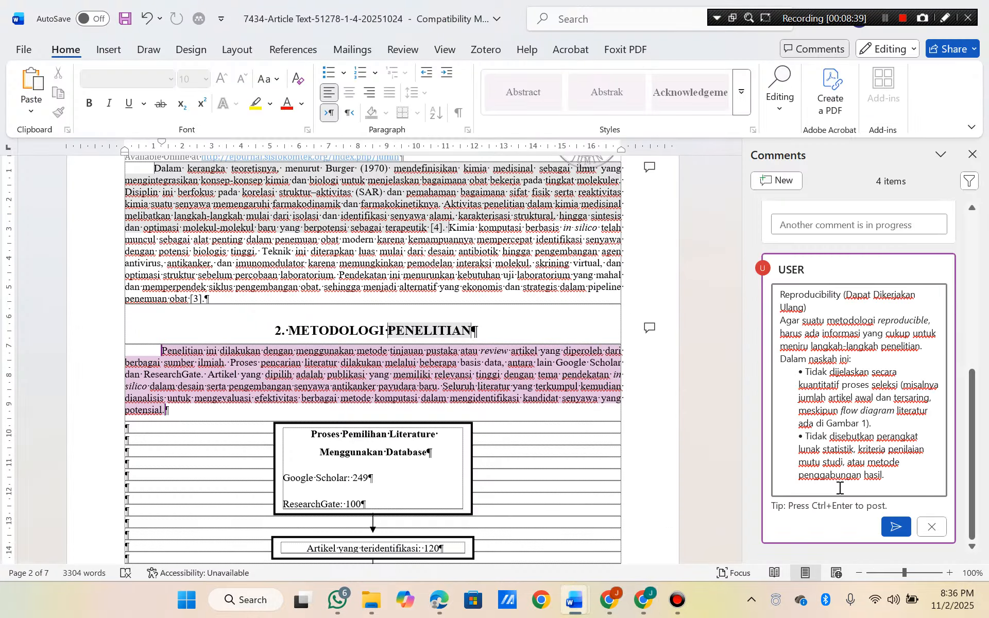
{"action": "key", "text": "ctrl+v"}
{"action": "left_click", "coordinate": [896, 525]}
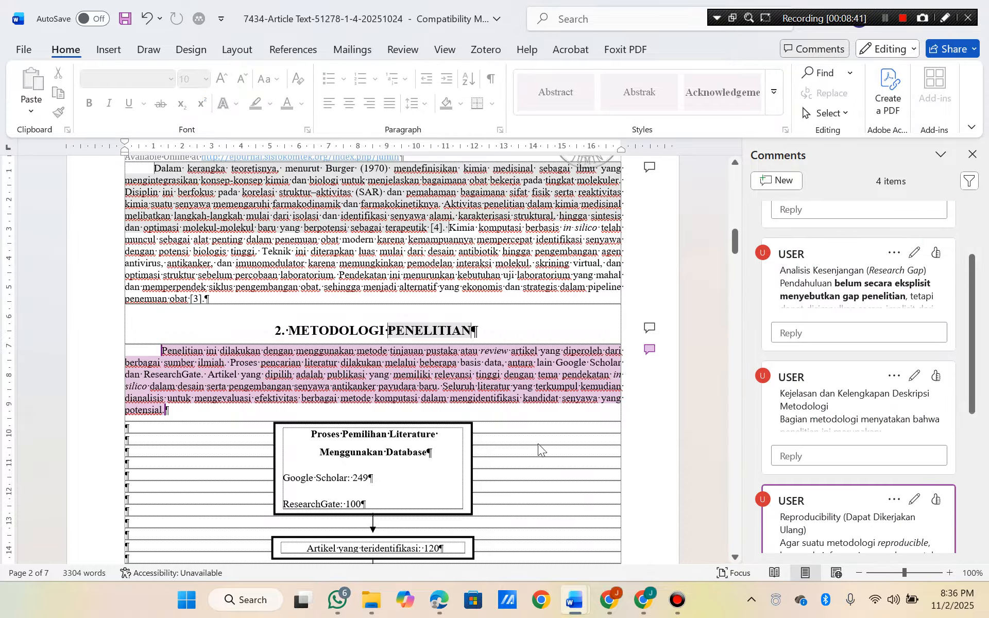
Copy ChatGPT's heading "Rujukan terhadap Prosedur Sebelumnya" into a new Word comment on the word "Database" in the Gambar 1 caption.
{"action": "key", "text": "alt+Tab"}
{"action": "scroll", "coordinate": [470, 404], "scroll_direction": "down", "scroll_amount": 4}
{"action": "left_click", "coordinate": [446, 274]}
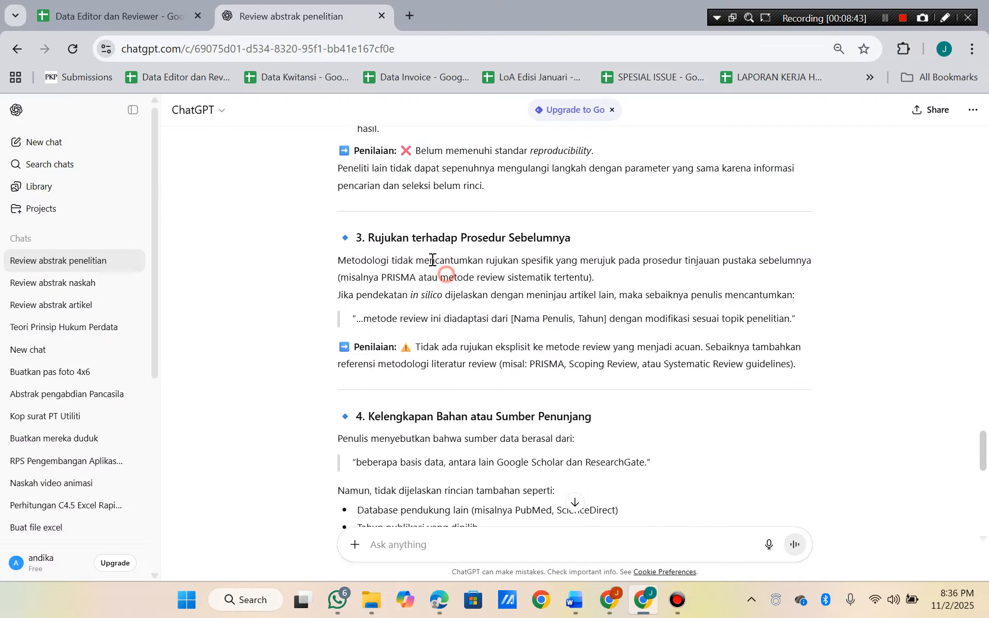
{"action": "left_click_drag", "start_coordinate": [369, 239], "coordinate": [576, 239]}
{"action": "key", "text": "ctrl+c"}
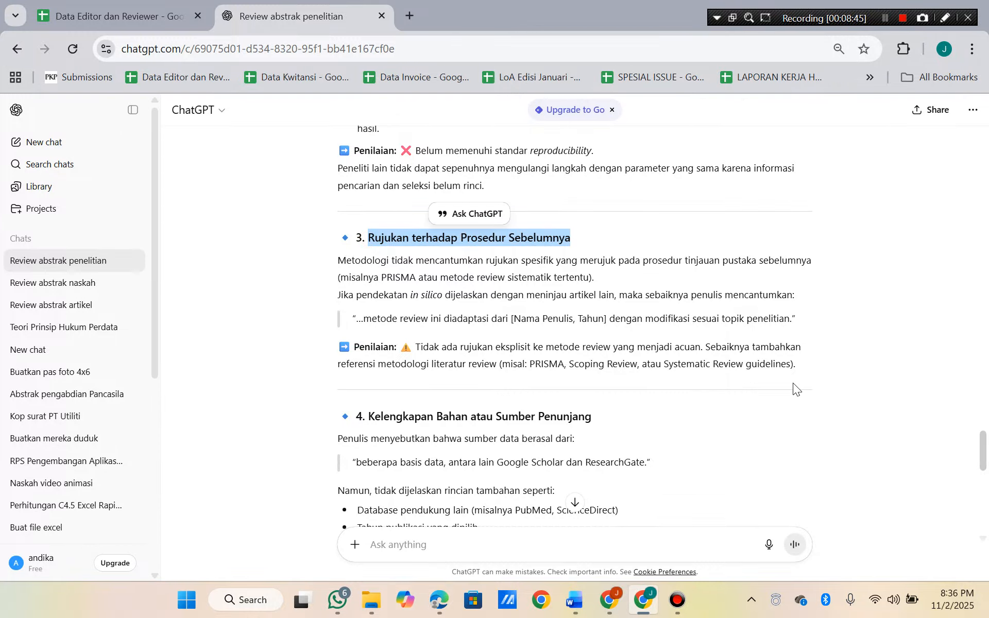
{"action": "key", "text": "alt+Tab"}
{"action": "scroll", "coordinate": [417, 413], "scroll_direction": "down", "scroll_amount": 5}
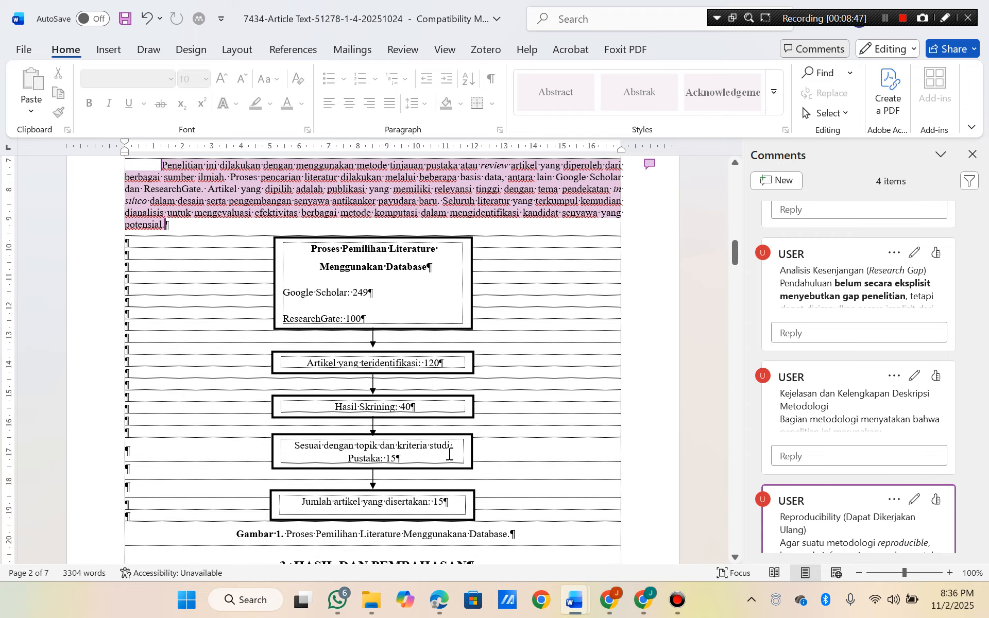
{"action": "left_click", "coordinate": [521, 495]}
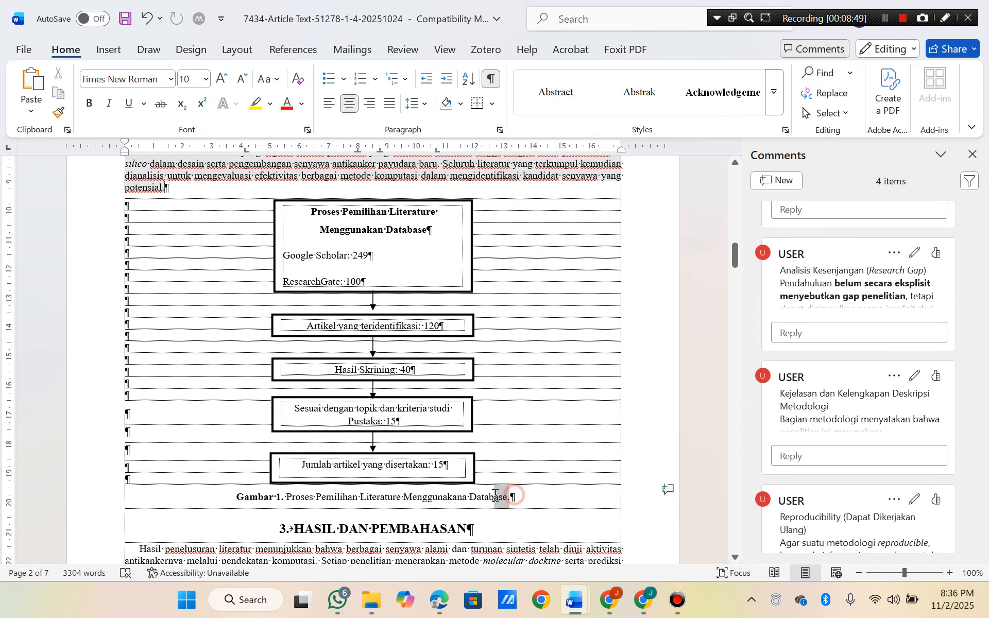
{"action": "left_click", "coordinate": [777, 180]}
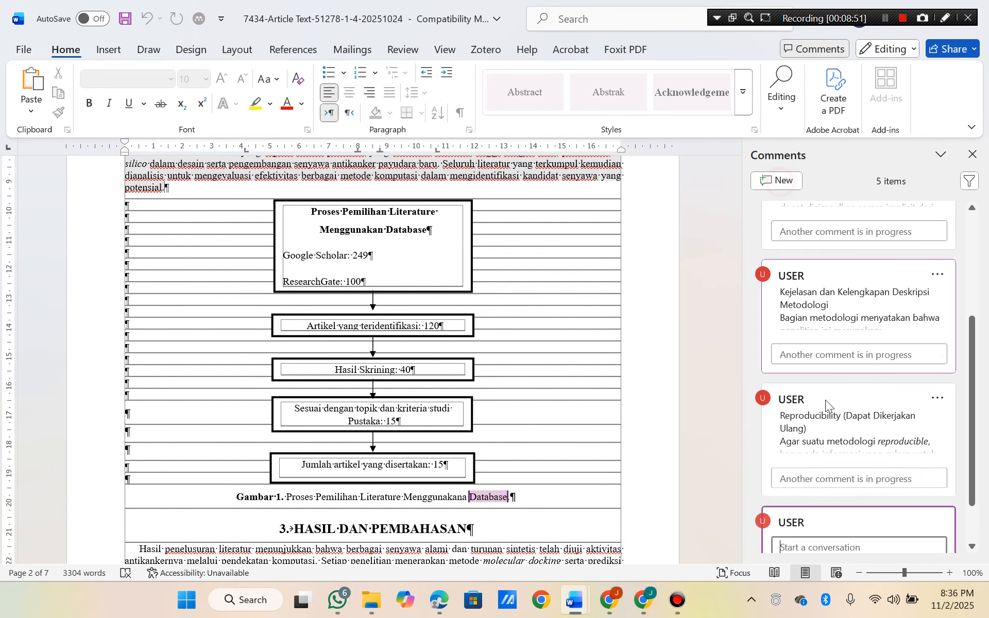
{"action": "key", "text": "ctrl+v"}
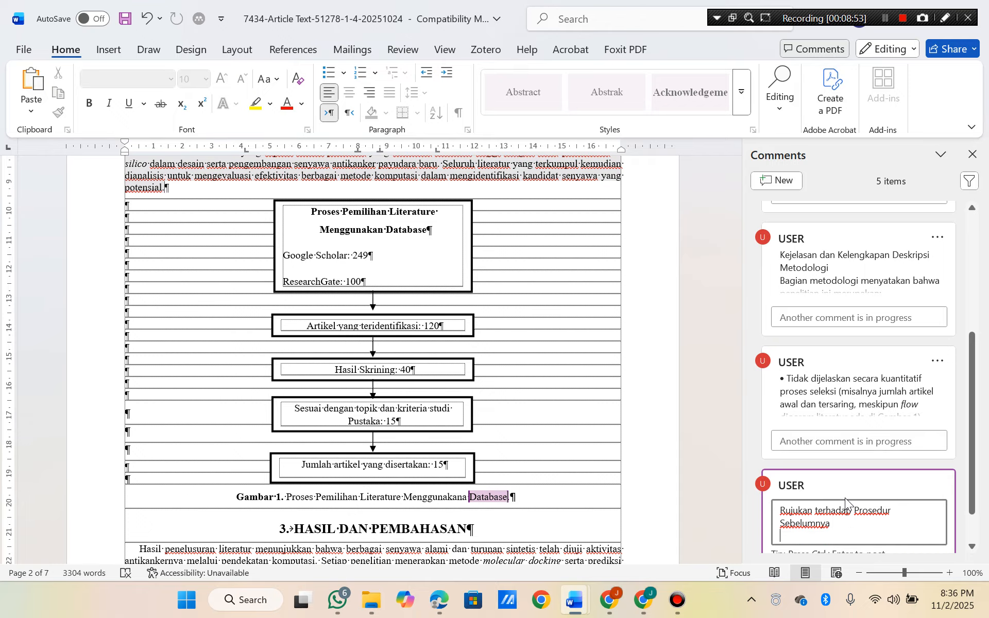
Add ChatGPT's "Tidak ada rujukan eksplisit" assessment, including its advice on methodology review references, to the Gambar 1 comment and post it.
{"action": "key", "text": "alt+Tab"}
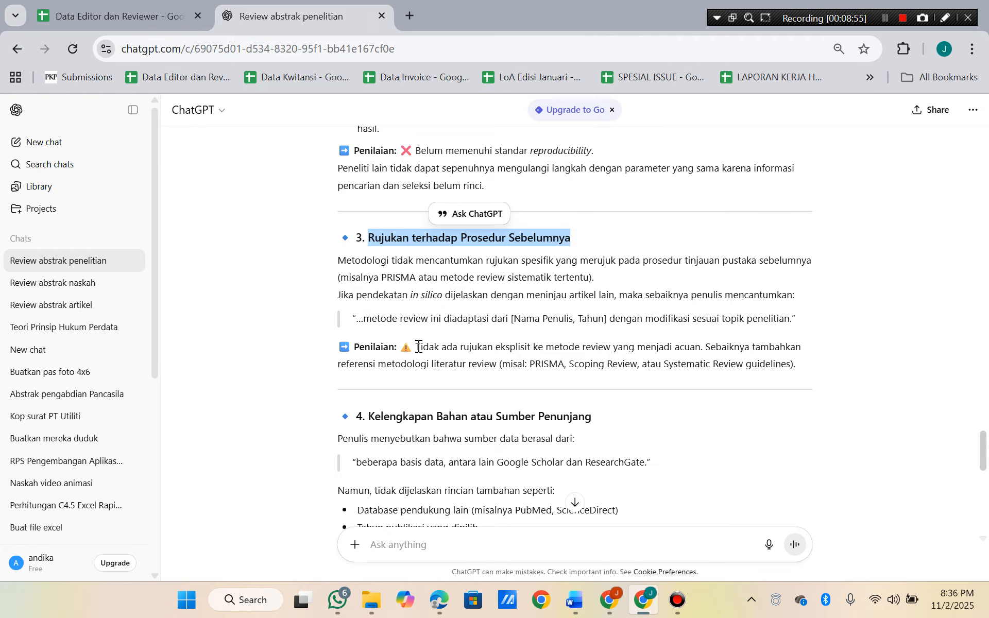
{"action": "left_click_drag", "start_coordinate": [419, 347], "coordinate": [796, 364]}
{"action": "key", "text": "ctrl+c"}
{"action": "key", "text": "alt+Tab"}
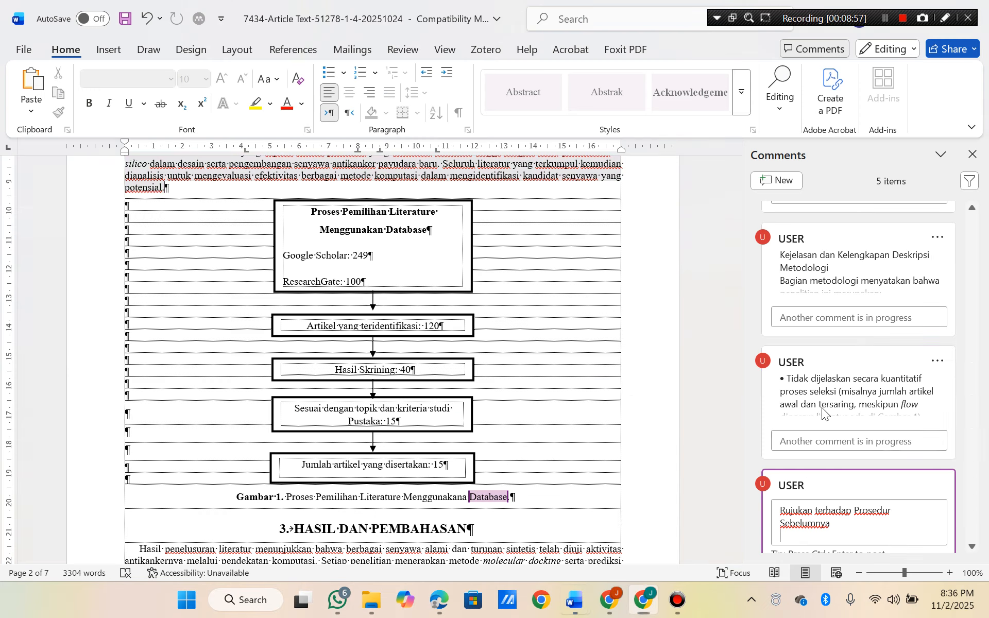
{"action": "key", "text": "ctrl+v"}
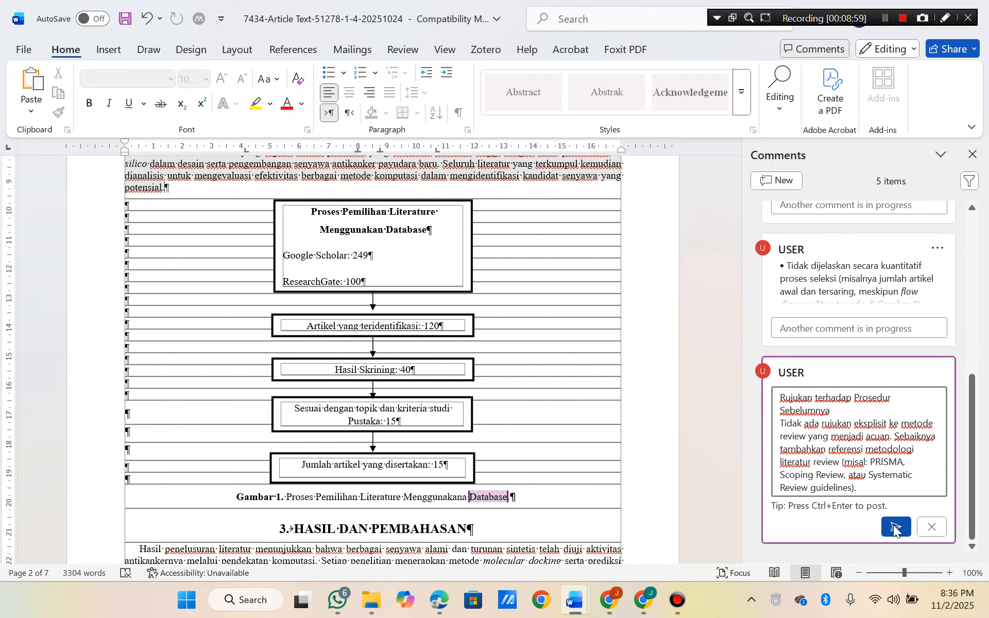
{"action": "left_click", "coordinate": [895, 528]}
Copy the full text of the Word comment "Kejelasan dan Kelengkapan Deskripsi Metodologi" attached to the METODOLOGI PENELITIAN heading.
{"action": "key", "text": "alt+Tab"}
{"action": "scroll", "coordinate": [447, 403], "scroll_direction": "down", "scroll_amount": 9}
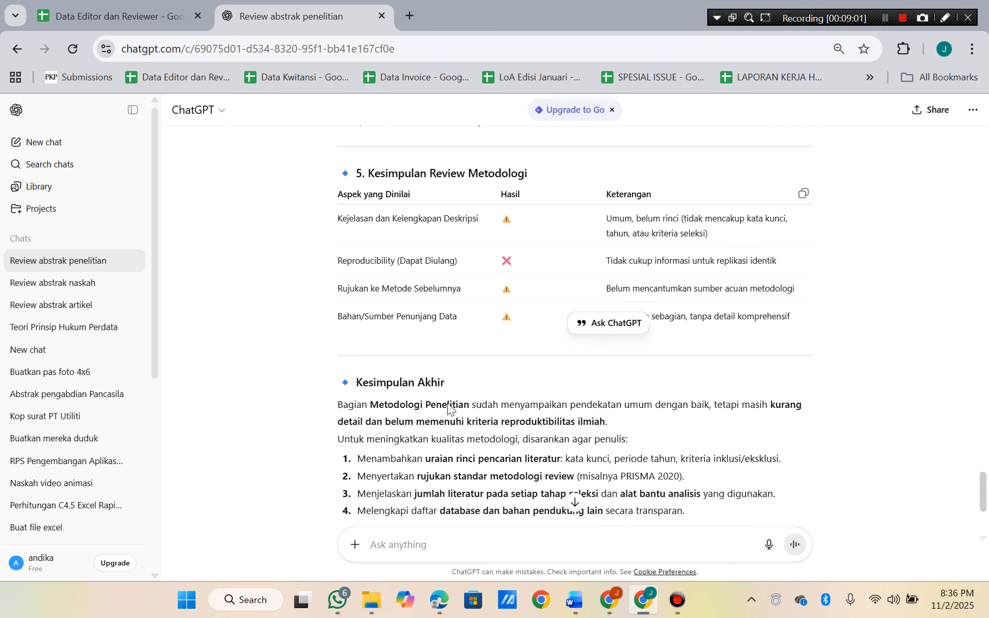
{"action": "scroll", "coordinate": [480, 314], "scroll_direction": "down", "scroll_amount": 4}
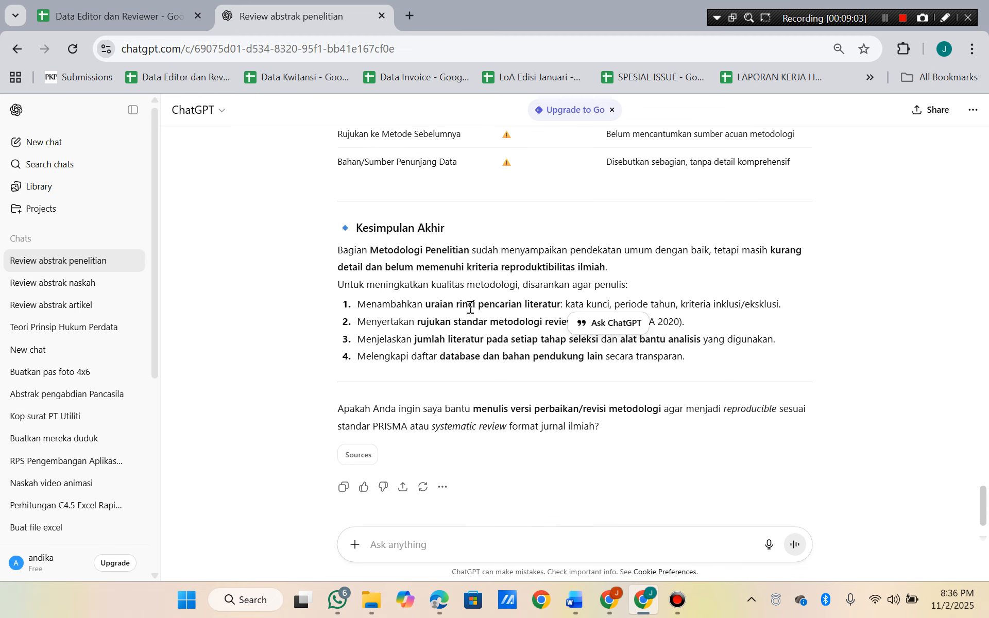
{"action": "key", "text": "alt+Tab"}
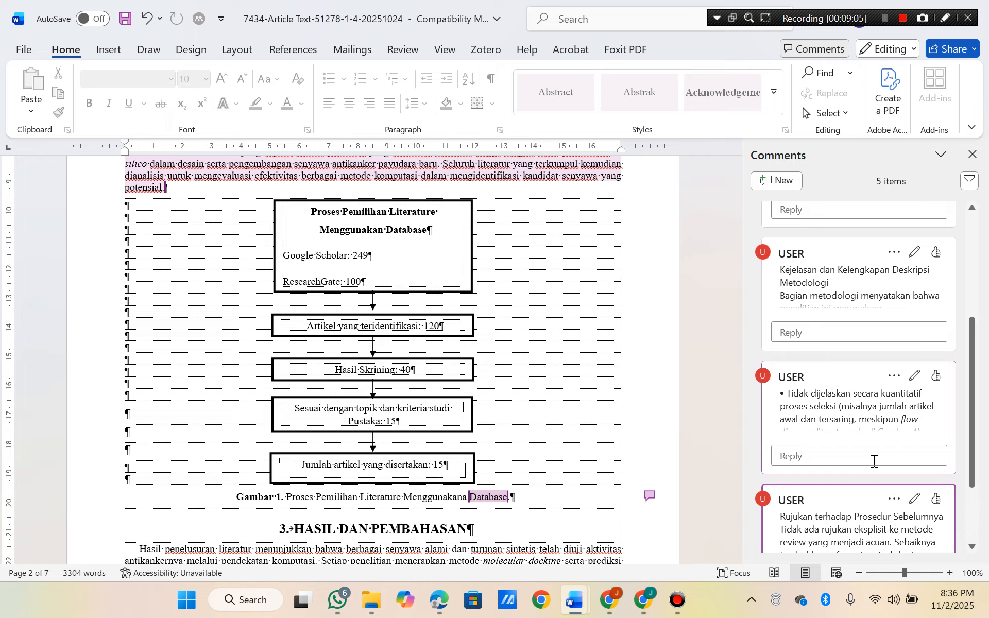
{"action": "left_click", "coordinate": [816, 331]}
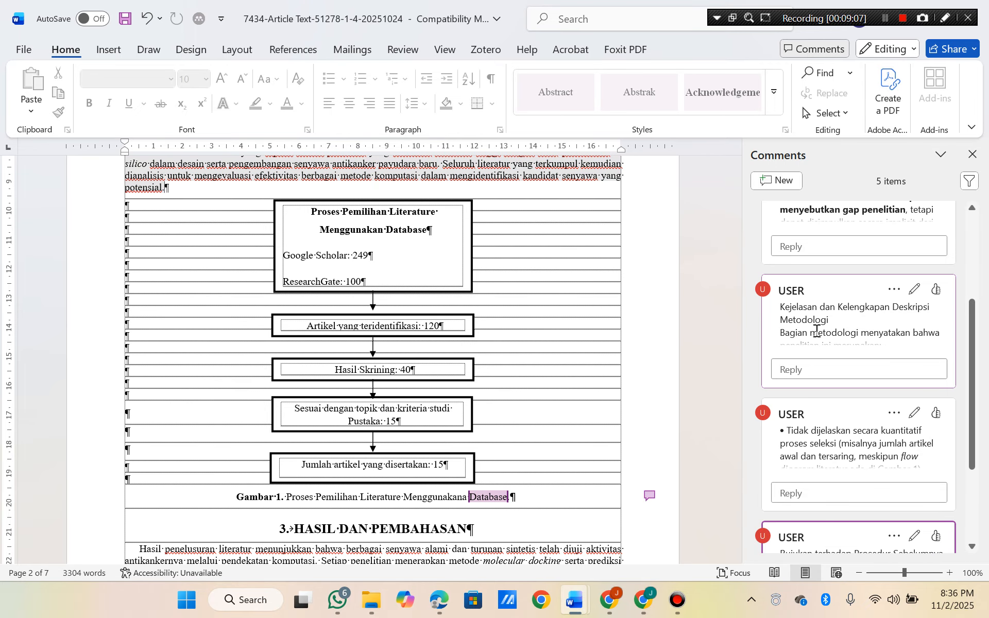
{"action": "scroll", "coordinate": [816, 331], "scroll_direction": "up", "scroll_amount": 2}
{"action": "left_click", "coordinate": [810, 273]}
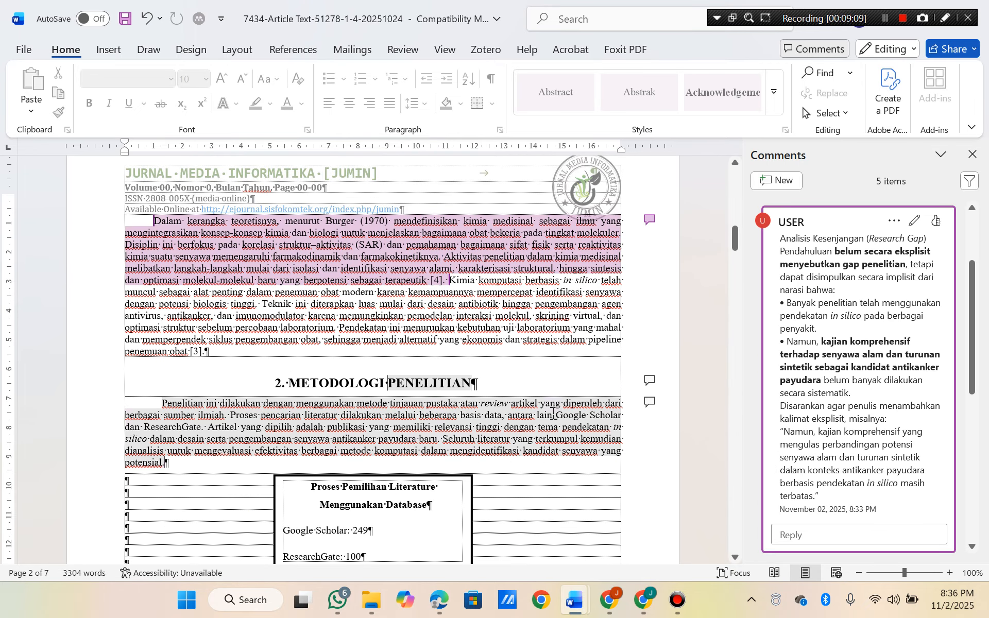
{"action": "left_click", "coordinate": [558, 440]}
{"action": "left_click", "coordinate": [821, 359]}
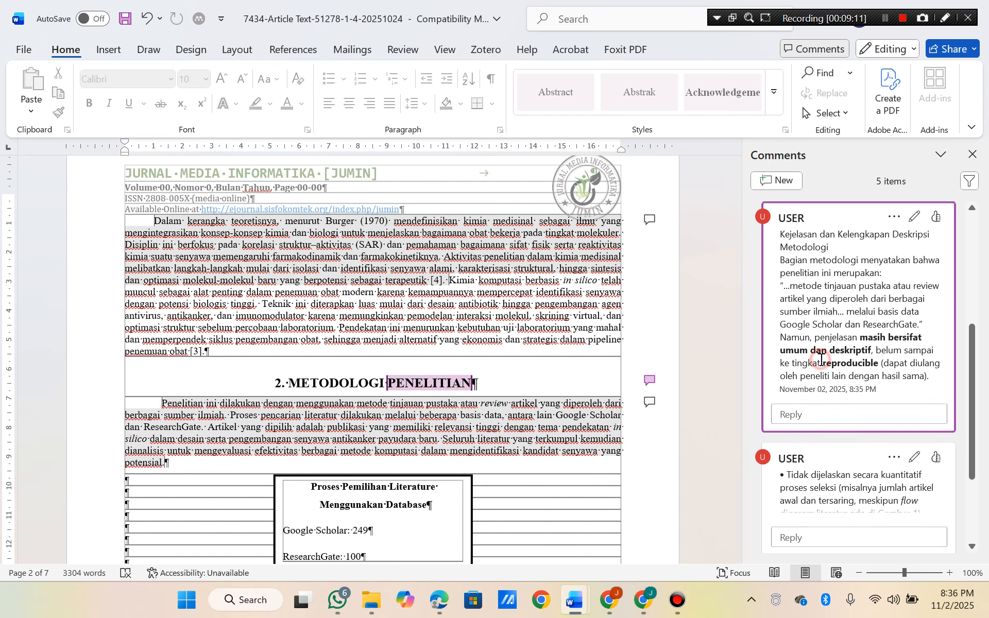
{"action": "key", "text": "ctrl+a"}
{"action": "key", "text": "ctrl+c"}
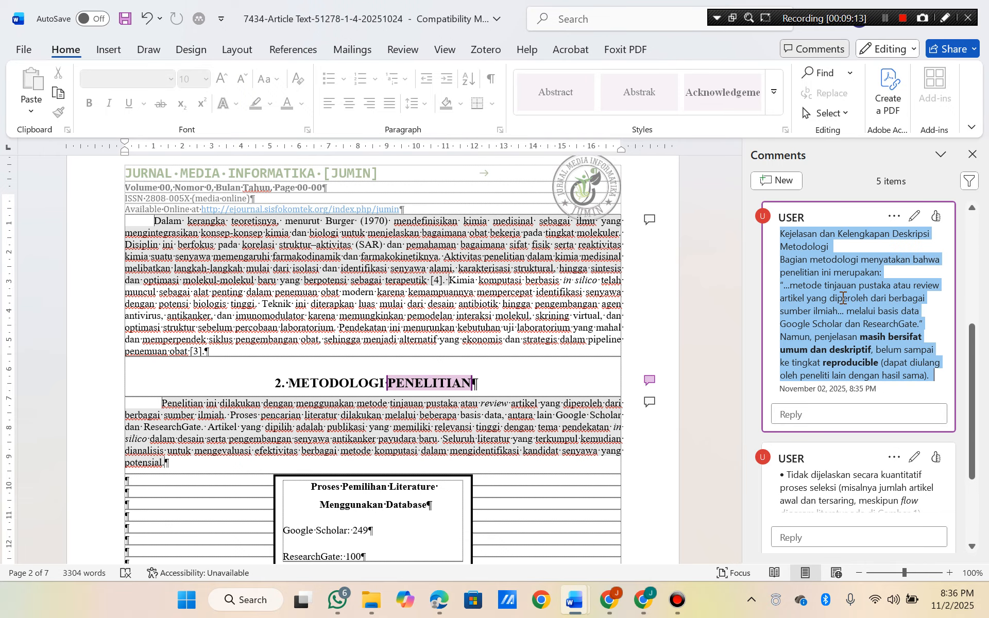
Enter the copied comment as item "1." in the Metode Penelitian (Methods) answer of the OJS review form.
{"action": "left_click", "coordinate": [609, 600]}
{"action": "scroll", "coordinate": [309, 448], "scroll_direction": "down", "scroll_amount": 3}
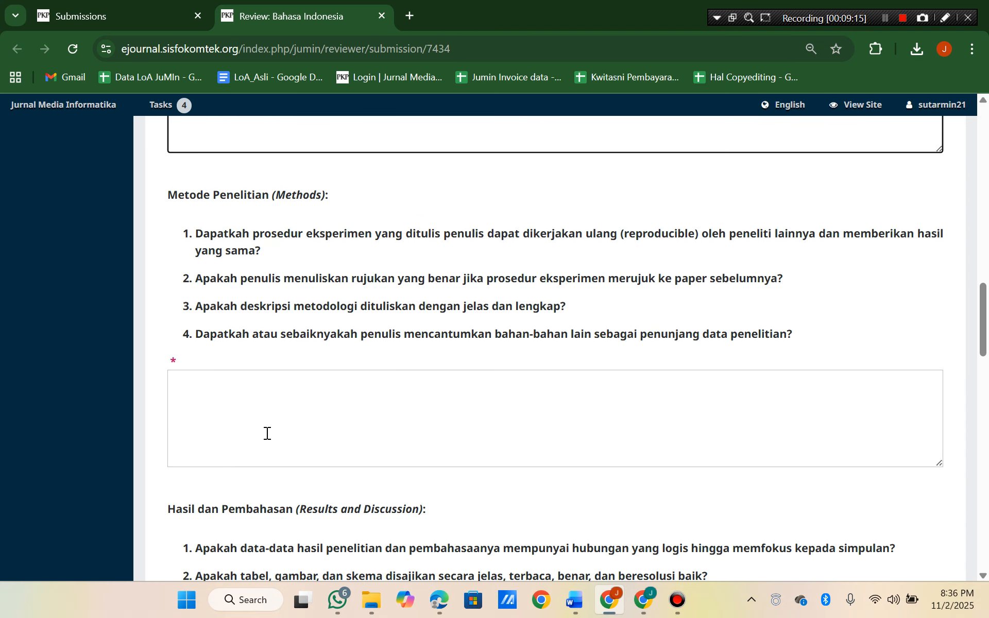
{"action": "left_click", "coordinate": [240, 392]}
{"action": "type", "text": "1"}
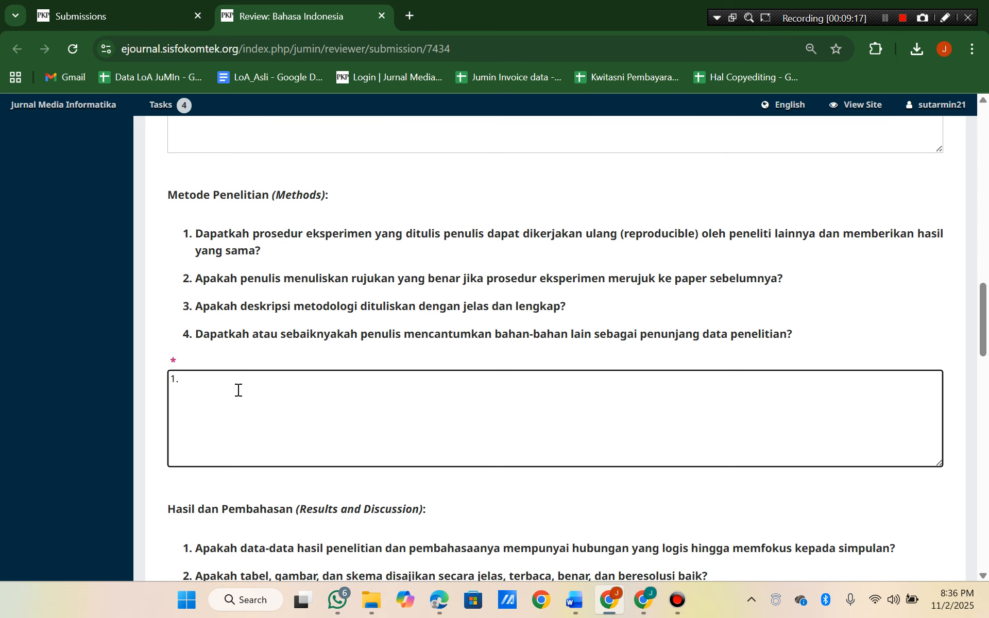
{"action": "type", "text": "."}
{"action": "key", "text": "ctrl+v"}
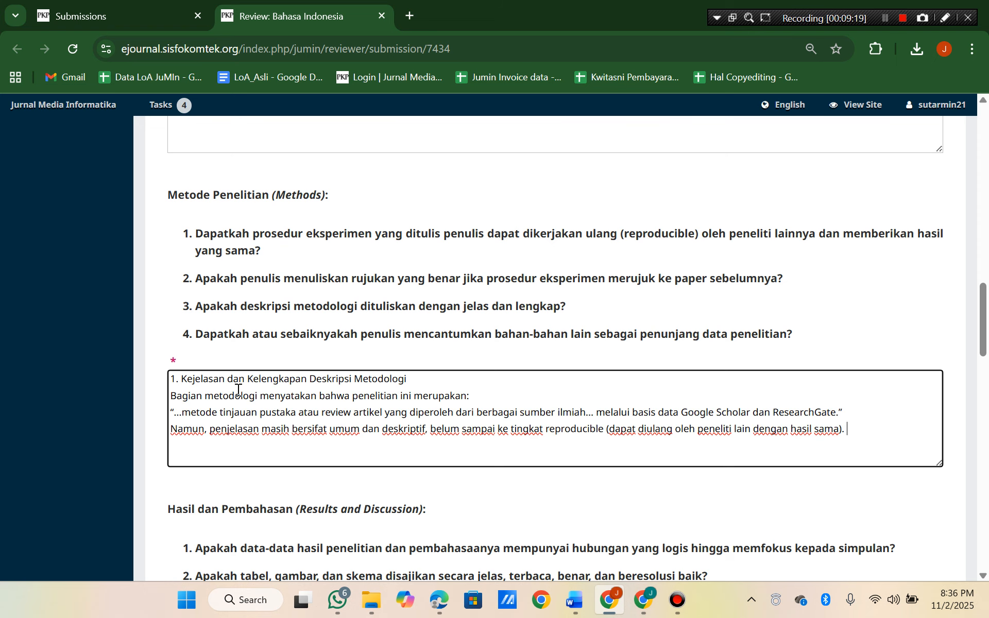
Append the full text of the Word comment "Reproducibility (Dapat Dikerjakan Ulang)" to the review form's Metode Penelitian answer.
{"action": "key", "text": "alt+Tab"}
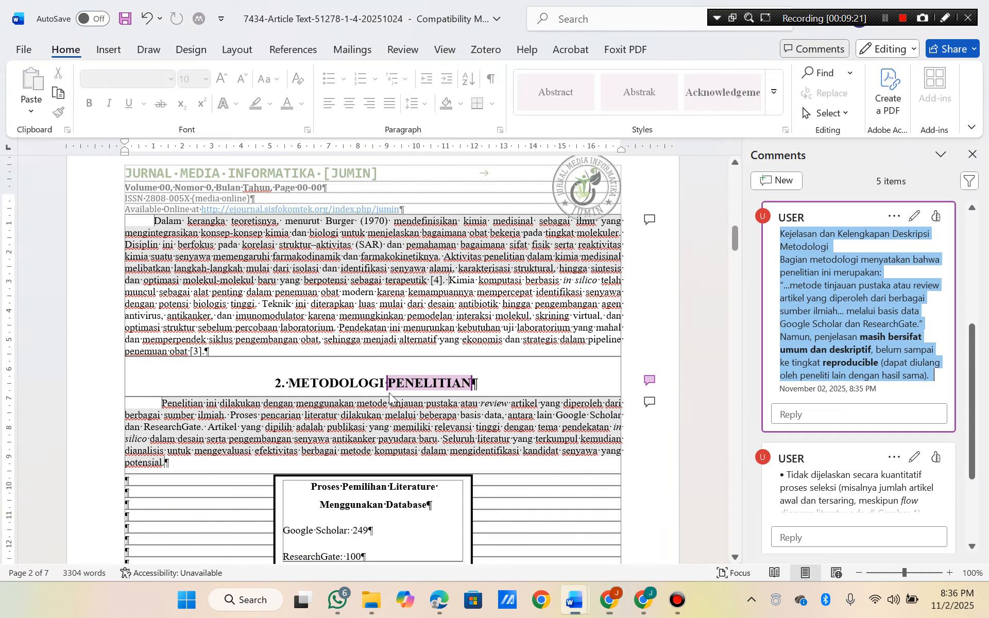
{"action": "scroll", "coordinate": [839, 408], "scroll_direction": "down", "scroll_amount": 2}
{"action": "left_click", "coordinate": [838, 410]}
{"action": "key", "text": "ctrl+a"}
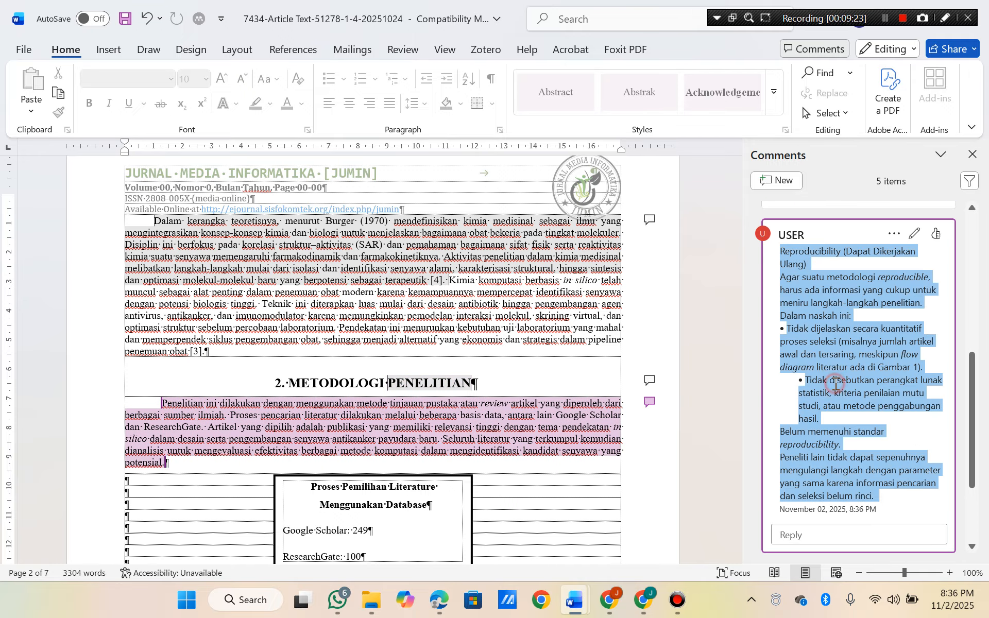
{"action": "key", "text": "ctrl+c"}
{"action": "key", "text": "alt+Tab"}
{"action": "key", "text": "ctrl+v"}
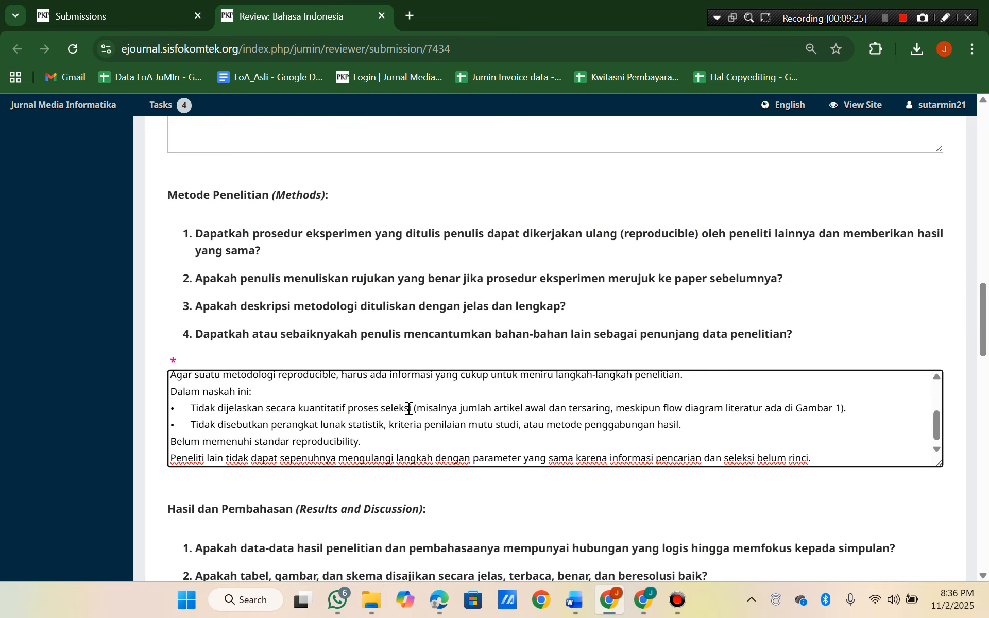
Look over the review form's Hasil dan Pembahasan questions and the manuscript's HASIL DAN PEMBAHASAN section in Word.
{"action": "scroll", "coordinate": [409, 408], "scroll_direction": "down", "scroll_amount": 4}
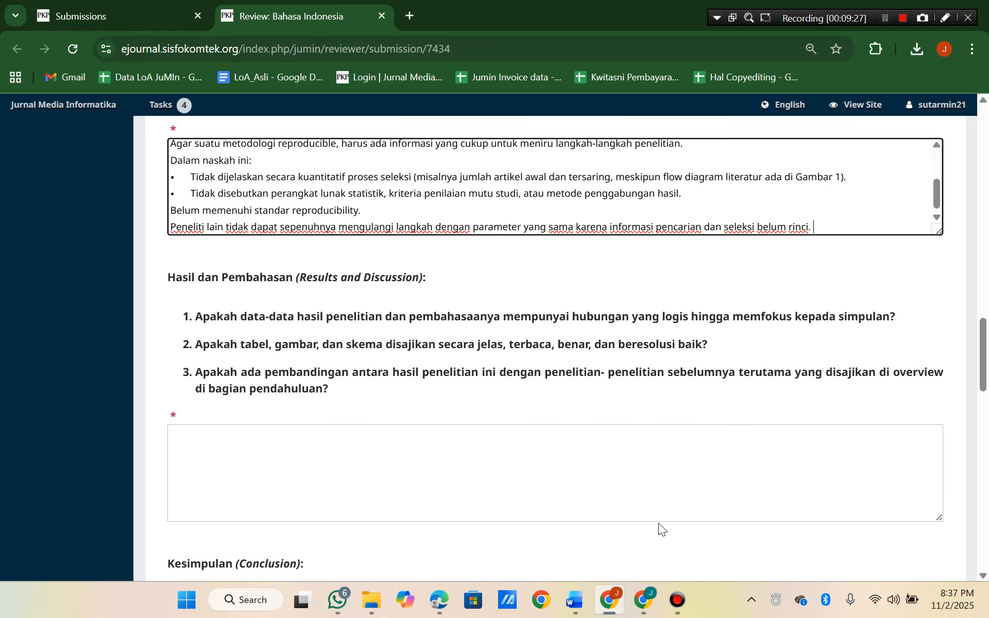
{"action": "key", "text": "alt+Tab"}
{"action": "scroll", "coordinate": [887, 481], "scroll_direction": "down", "scroll_amount": 2}
{"action": "scroll", "coordinate": [818, 454], "scroll_direction": "down", "scroll_amount": 1}
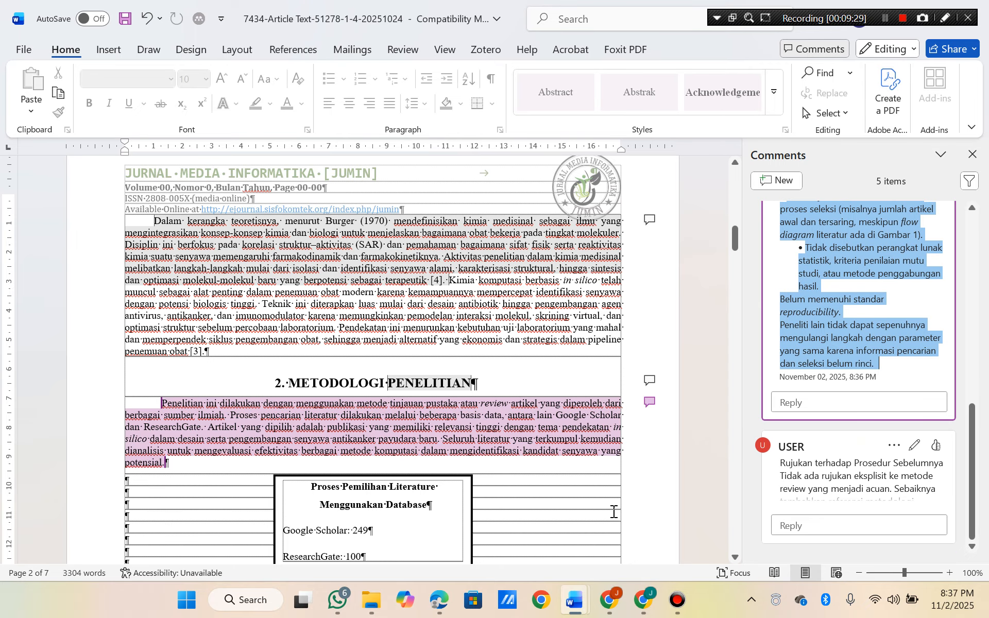
{"action": "left_click", "coordinate": [613, 512]}
{"action": "scroll", "coordinate": [456, 424], "scroll_direction": "down", "scroll_amount": 5}
{"action": "scroll", "coordinate": [455, 422], "scroll_direction": "down", "scroll_amount": 6}
{"action": "scroll", "coordinate": [454, 411], "scroll_direction": "up", "scroll_amount": 2}
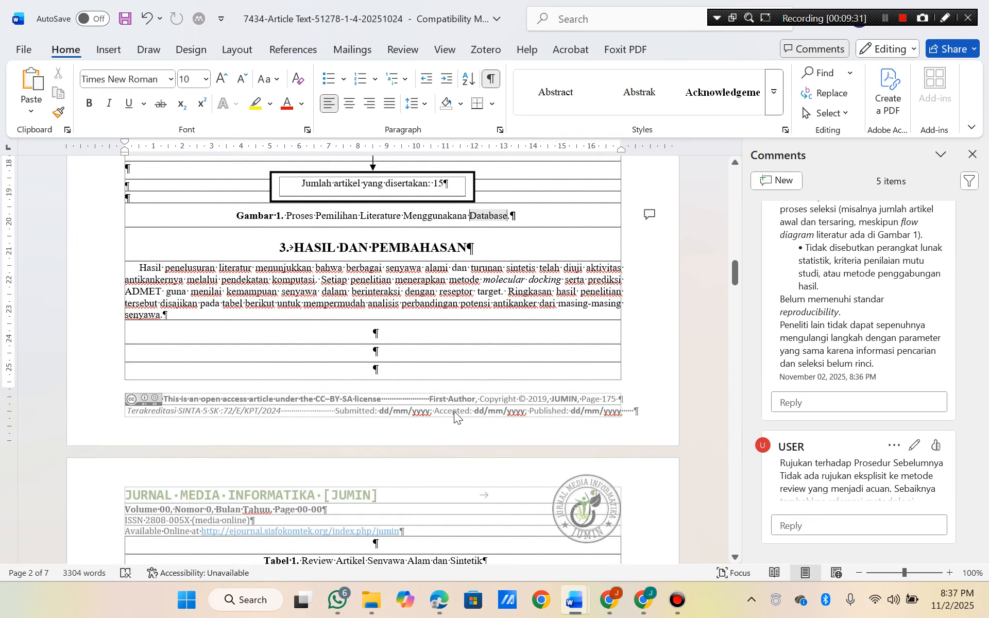
Copy all four Hasil dan Pembahasan (Results and Discussion) criteria from the review guide "Mereview Naskah Penelitian_Pengabdian" in Word.
{"action": "key", "text": "alt+Tab"}
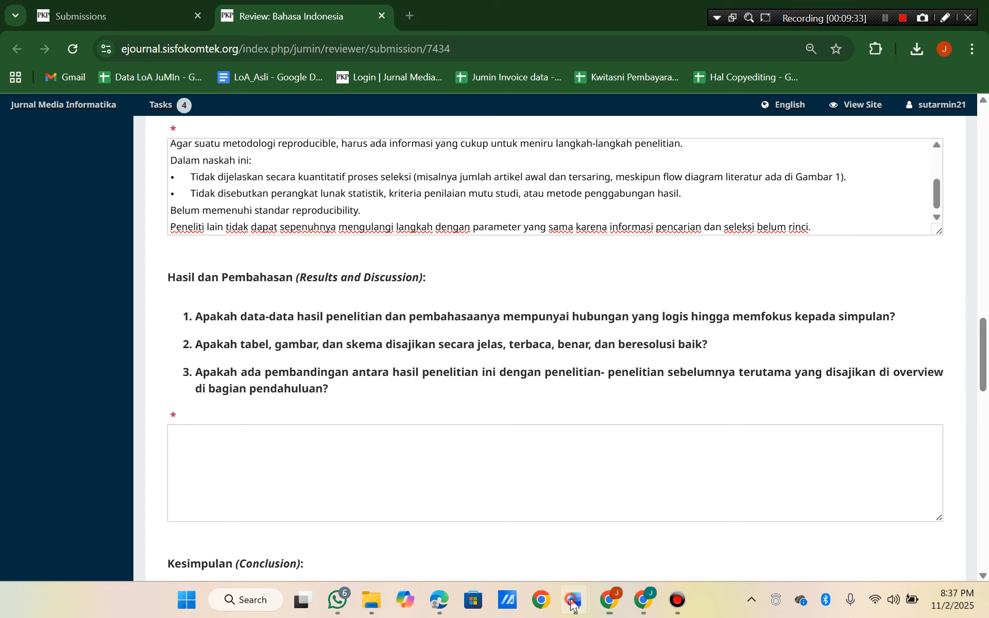
{"action": "mouse_move", "coordinate": [573, 598]}
{"action": "left_click", "coordinate": [444, 522]}
{"action": "scroll", "coordinate": [452, 452], "scroll_direction": "down", "scroll_amount": 1}
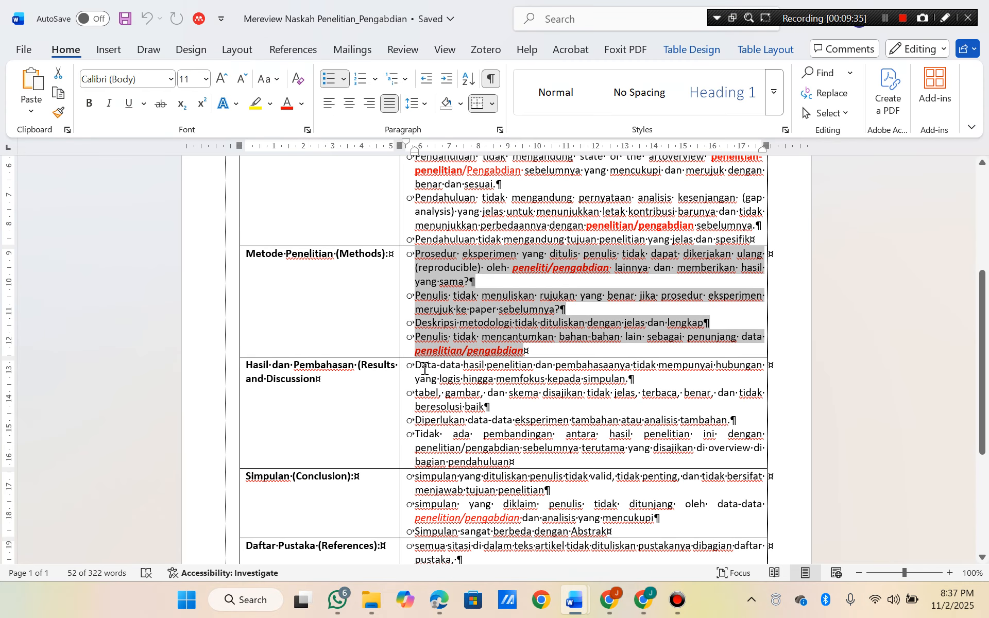
{"action": "left_click_drag", "start_coordinate": [416, 366], "coordinate": [528, 459]}
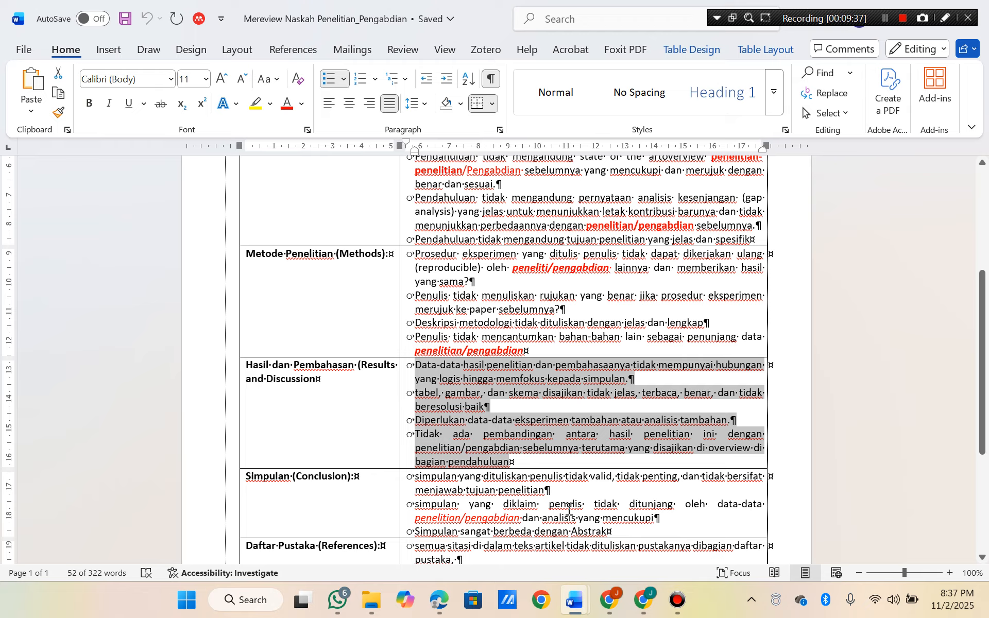
Draft a ChatGPT prompt reading "Review bagian hasil dan pembahasan" with the four copied criteria on the lines below it.
{"action": "left_click", "coordinate": [644, 599]}
{"action": "left_click", "coordinate": [431, 547]}
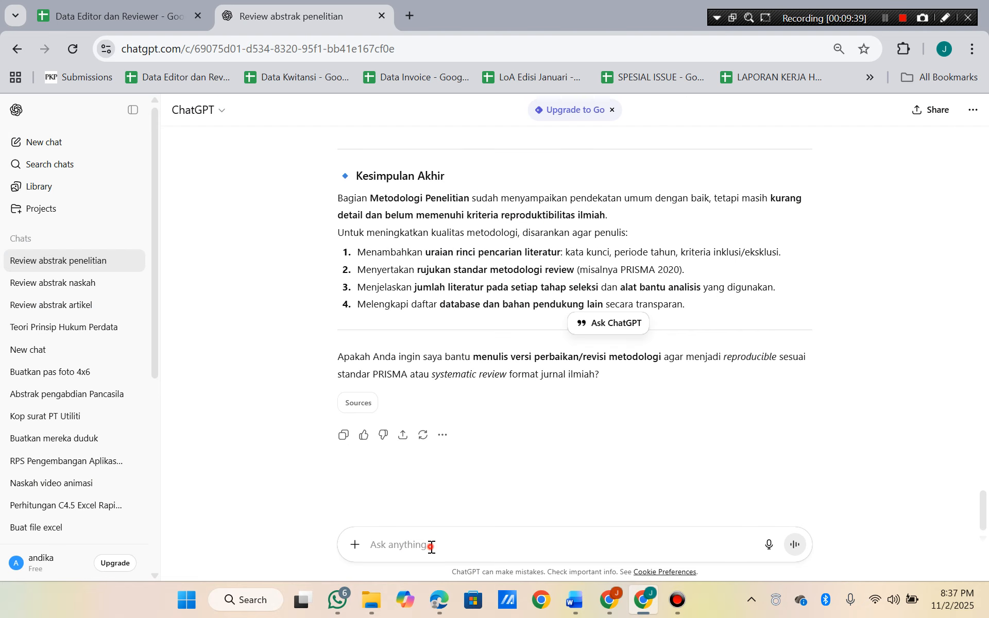
{"action": "type", "text": "Re"}
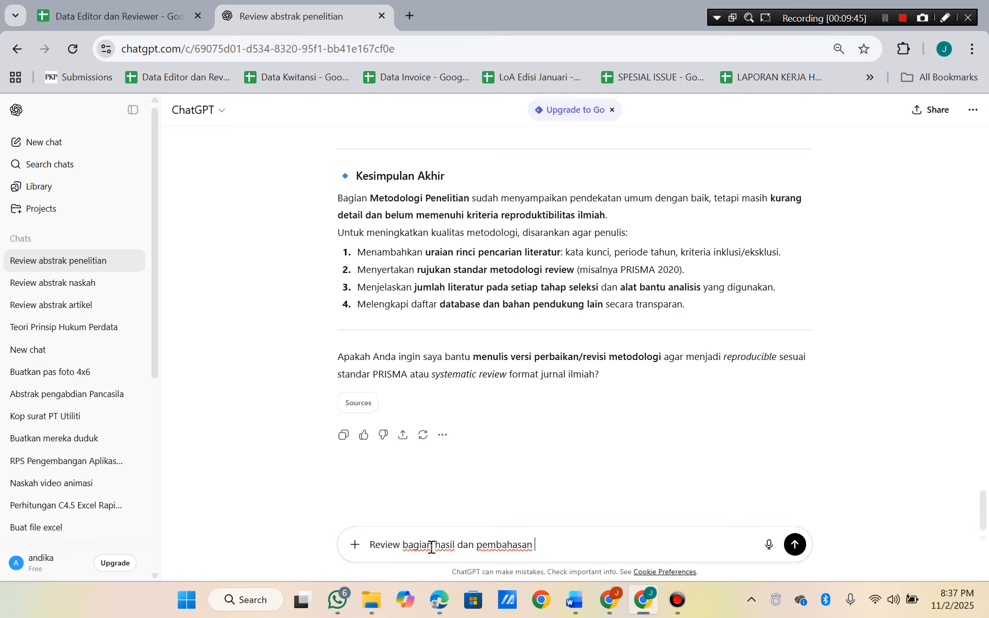
{"action": "key", "text": "shift+Return"}
{"action": "type", "text": "o  Data-data hasil penelitian dan pembahasaanya tidak mempunyai hubungan yang logis hingga memfokus kepada simpulan. o  tabel, gambar, dan skema disajikan tidak jelas, terbaca, benar, dan tidak beresolusi baik o  Diperlukan data-data eksperimen tambahan atau analisis tambahan. o  Tidak ada pembandingan antara hasil penelitian ini dengan penelitian/pengabdian sebelumnya terutama yang disajikan di overview di bagian pendahuluan"}
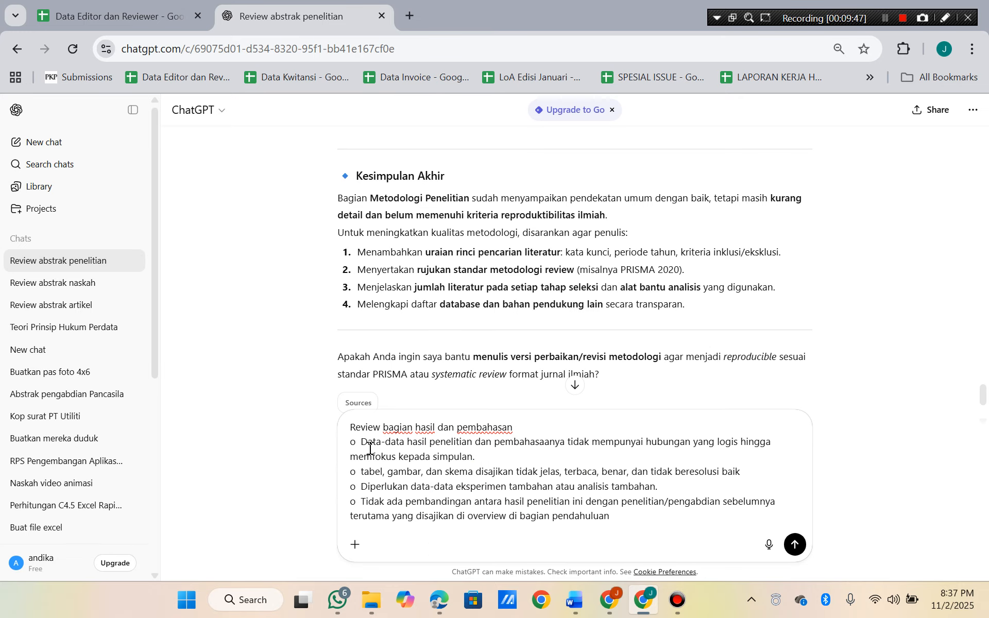
Turn the first criterion in the prompt into a question by replacing its bullet with "Apakah" and removing "tidak".
{"action": "left_click_drag", "start_coordinate": [361, 442], "coordinate": [346, 443]}
{"action": "type", "text": "Ap"}
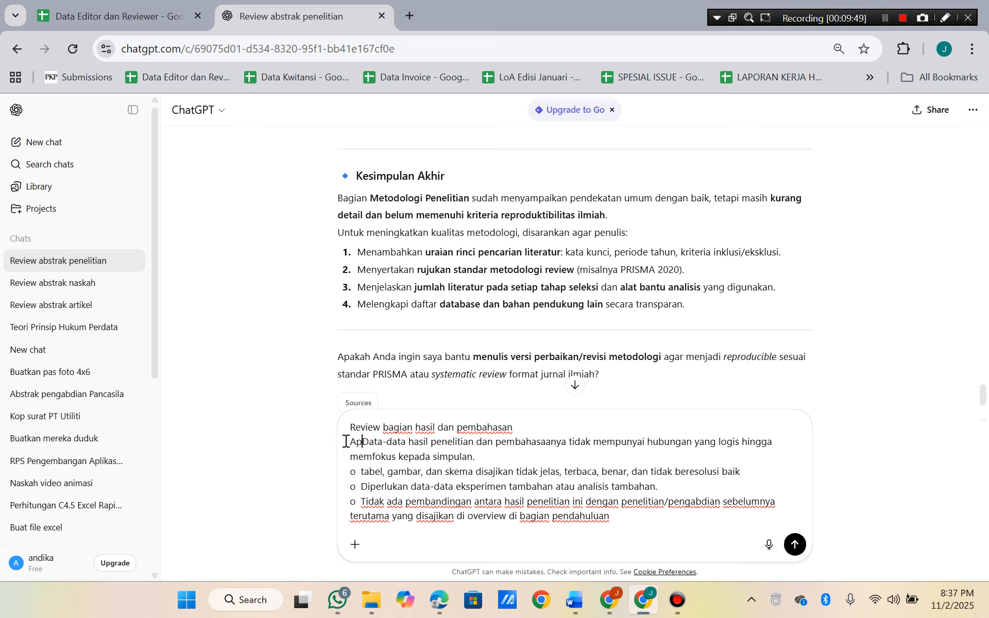
{"action": "type", "text": "akah"}
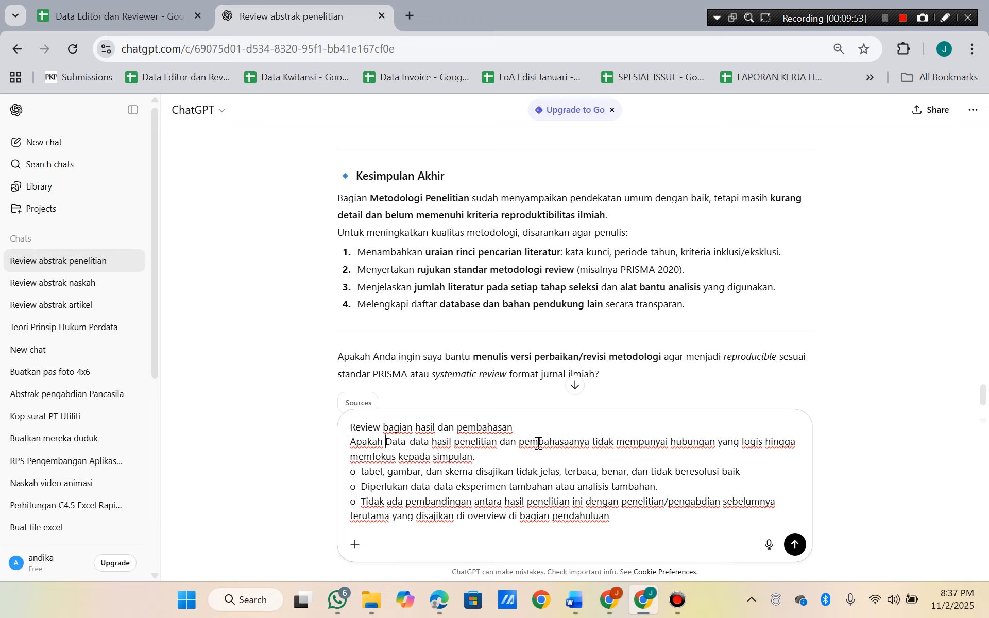
{"action": "left_click_drag", "start_coordinate": [615, 445], "coordinate": [597, 446]}
{"action": "key", "text": "BackSpace"}
{"action": "key", "text": "BackSpace"}
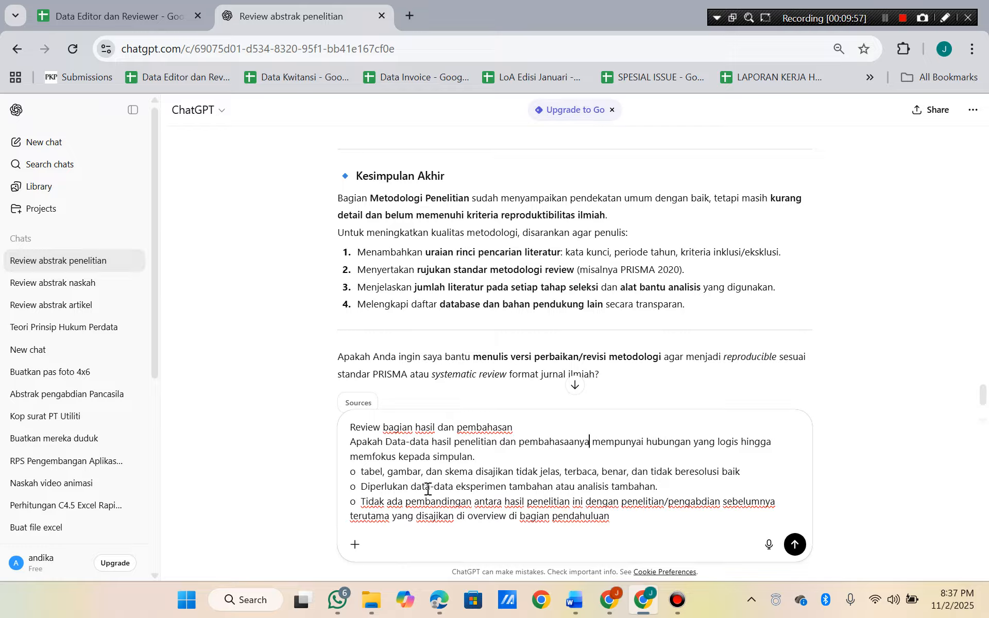
Make the prompt's criterion on tables, images and schemes positive by removing "tidak" before "jelas" and "beresolusi baik".
{"action": "left_click_drag", "start_coordinate": [538, 473], "coordinate": [519, 473]}
{"action": "key", "text": "BackSpace"}
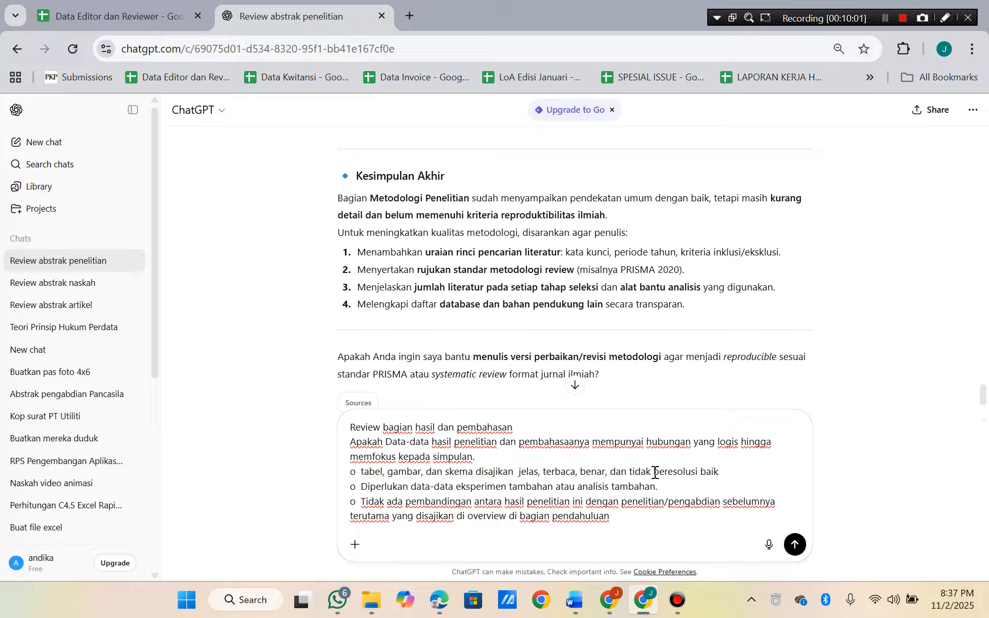
{"action": "left_click_drag", "start_coordinate": [655, 472], "coordinate": [629, 472]}
{"action": "key", "text": "BackSpace"}
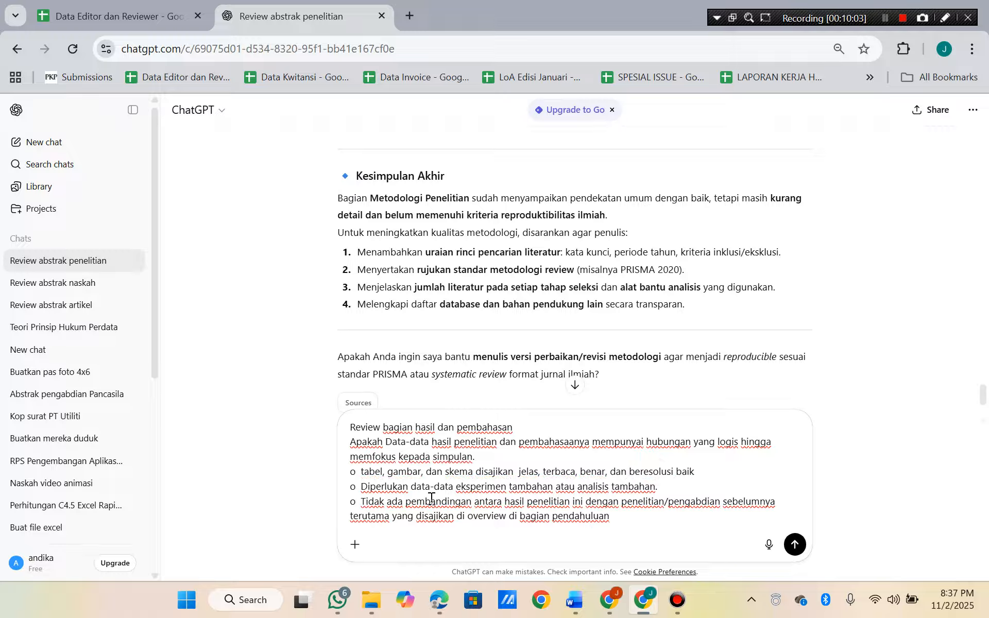
Remove "Tidak" and "/pengabdian" from the last criterion on comparison with earlier research, and send the prompt to ChatGPT.
{"action": "double_click", "coordinate": [373, 502]}
{"action": "key", "text": "BackSpace"}
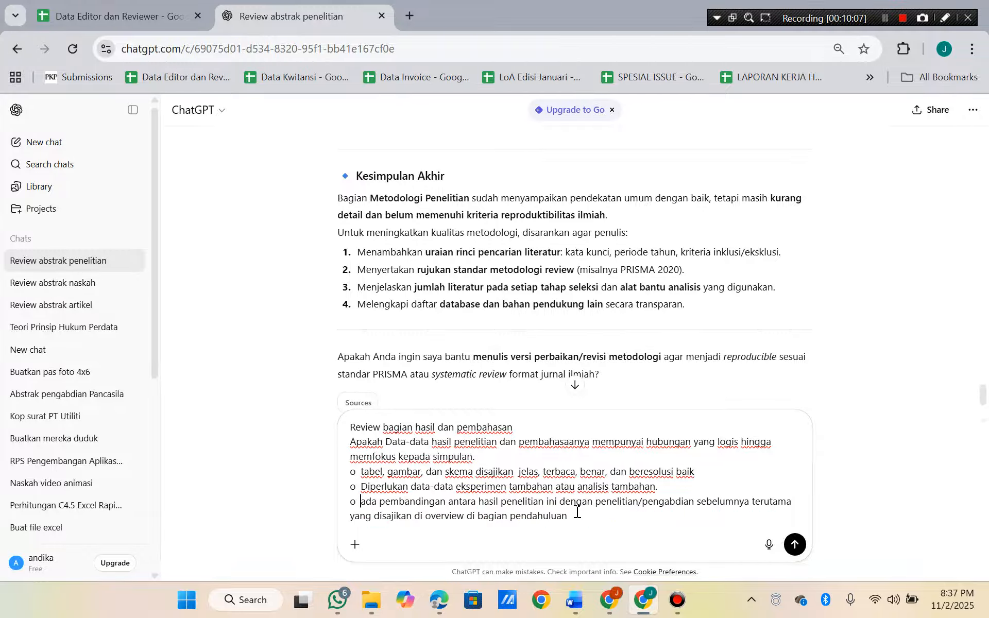
{"action": "left_click_drag", "start_coordinate": [694, 503], "coordinate": [639, 504]}
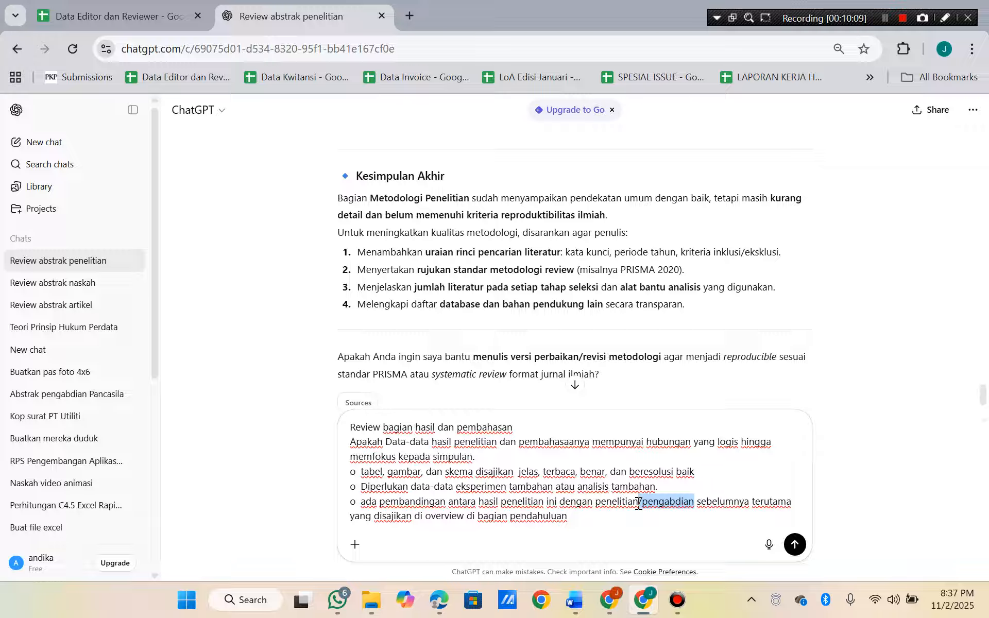
{"action": "key", "text": "BackSpace"}
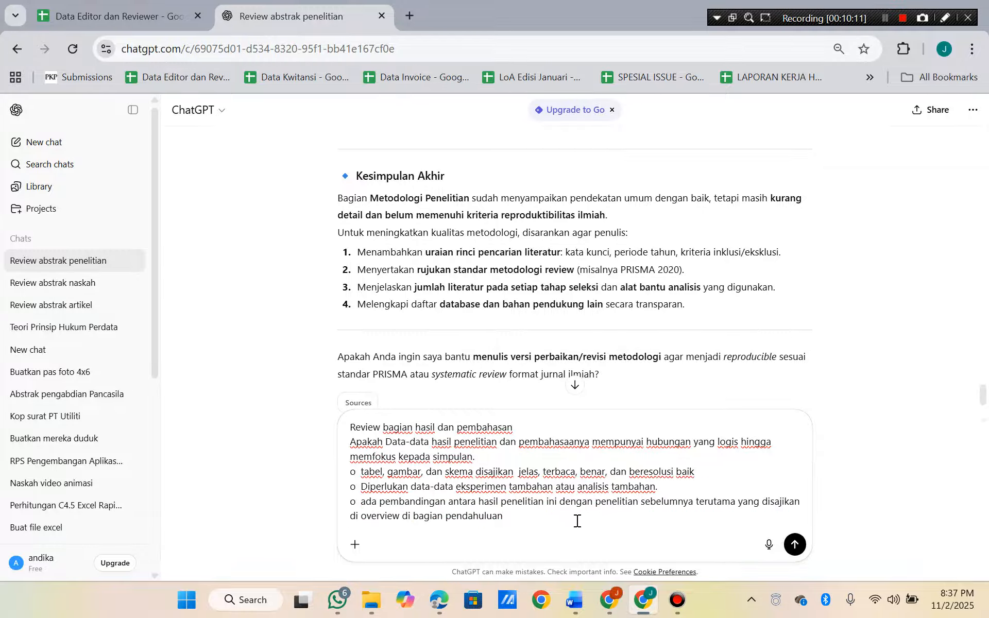
{"action": "key", "text": "Return"}
Look over the manuscript's HASIL DAN PEMBAHASAN section in Word and examine ChatGPT's review points on data coherence and table quality.
{"action": "left_click", "coordinate": [574, 602]}
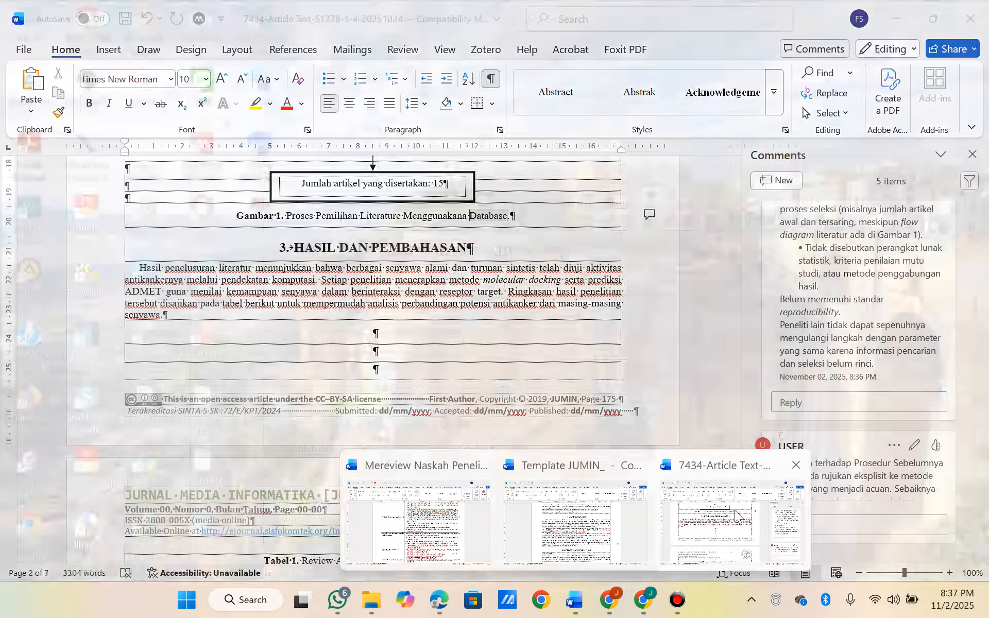
{"action": "left_click", "coordinate": [734, 510]}
{"action": "scroll", "coordinate": [490, 449], "scroll_direction": "down", "scroll_amount": 6}
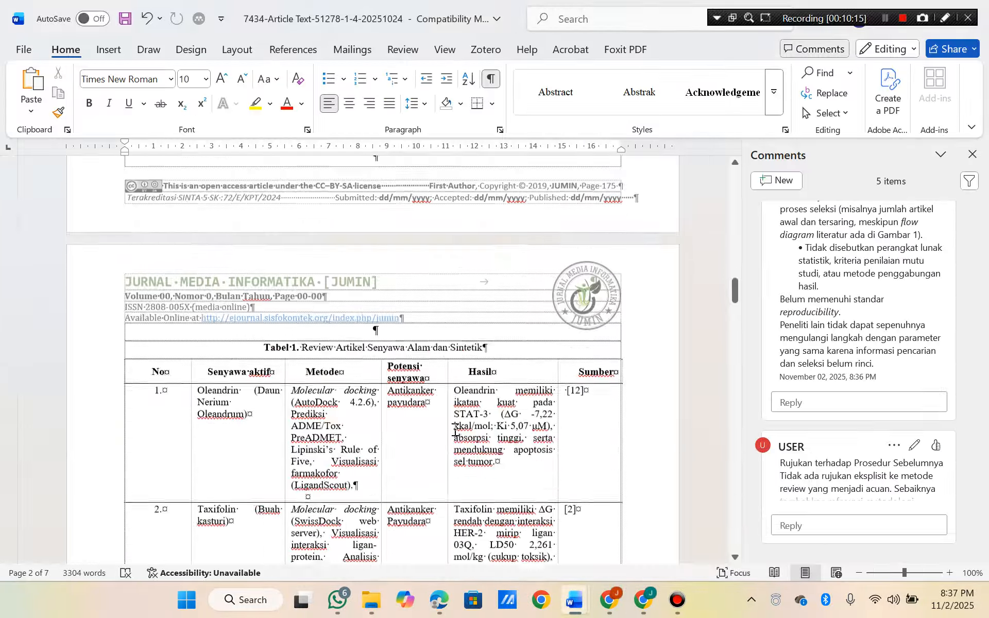
{"action": "scroll", "coordinate": [455, 430], "scroll_direction": "up", "scroll_amount": 3}
{"action": "scroll", "coordinate": [456, 430], "scroll_direction": "up", "scroll_amount": 7}
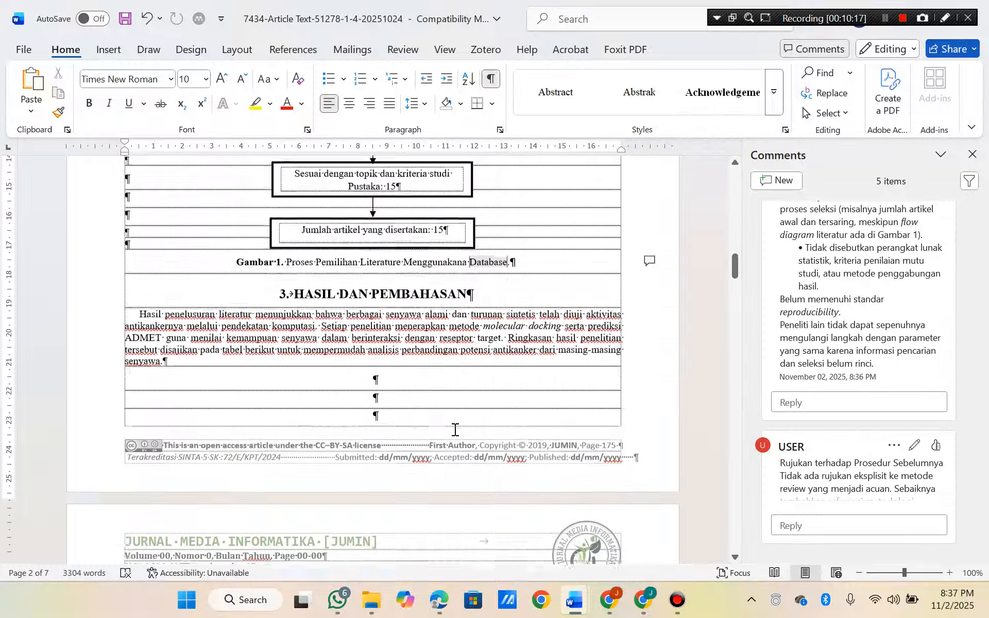
{"action": "scroll", "coordinate": [454, 433], "scroll_direction": "down", "scroll_amount": 4}
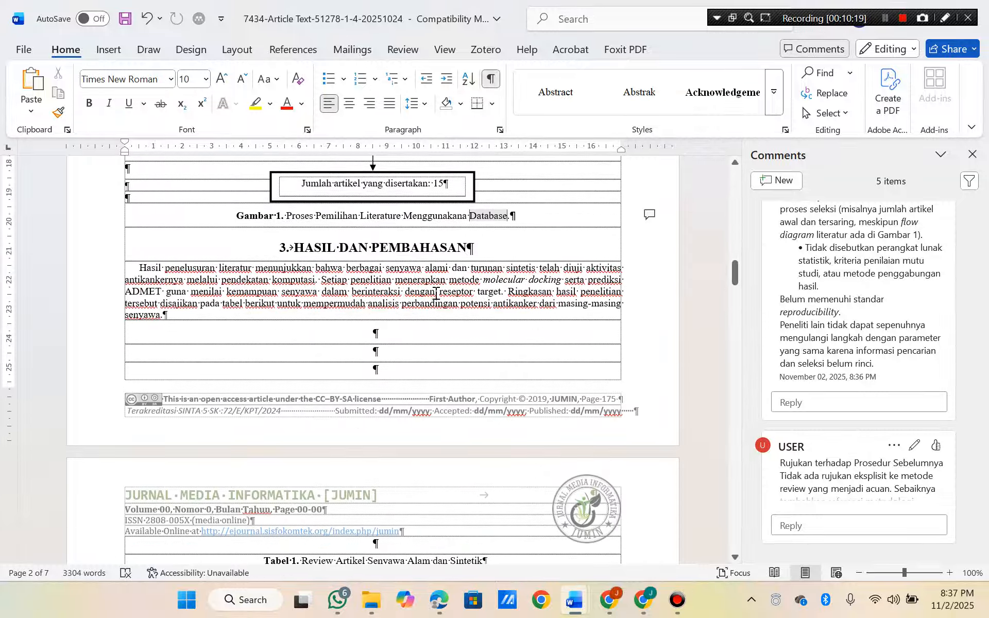
{"action": "key", "text": "alt+Tab"}
{"action": "scroll", "coordinate": [448, 333], "scroll_direction": "down", "scroll_amount": 1}
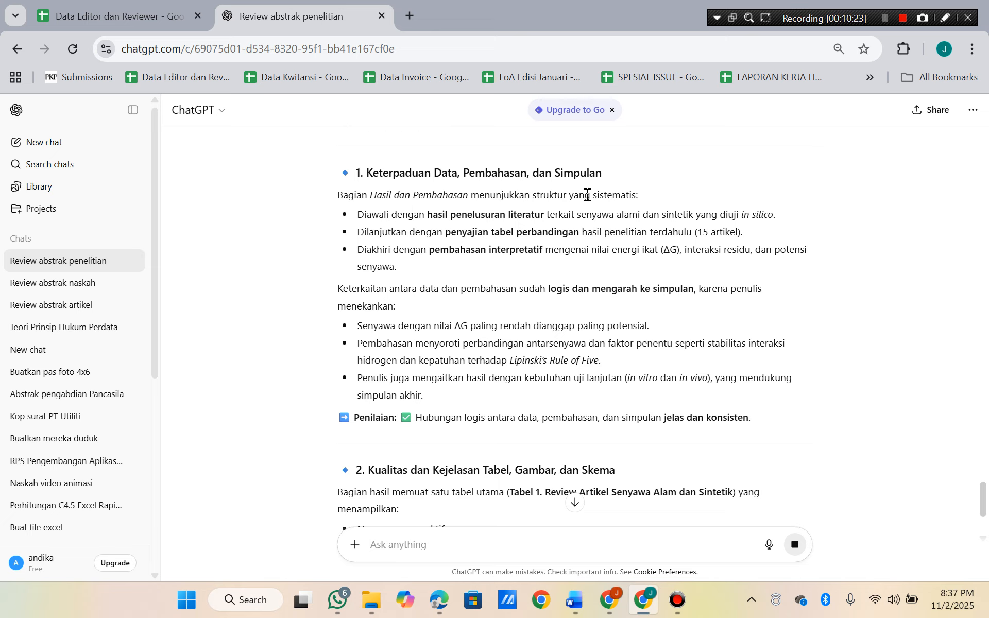
{"action": "left_click_drag", "start_coordinate": [372, 292], "coordinate": [518, 289]}
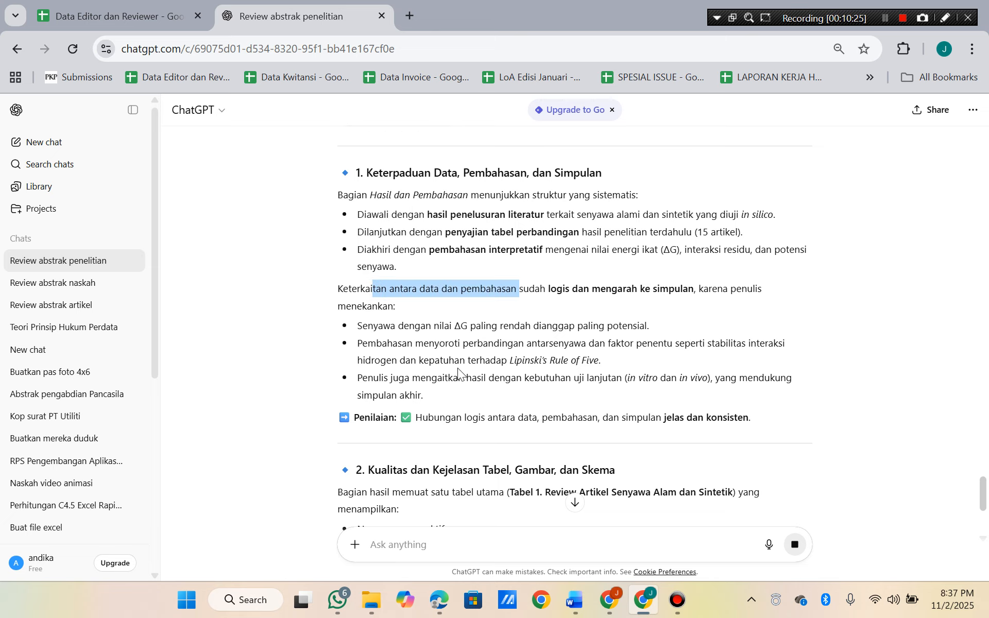
{"action": "scroll", "coordinate": [461, 374], "scroll_direction": "down", "scroll_amount": 4}
{"action": "scroll", "coordinate": [415, 332], "scroll_direction": "down", "scroll_amount": 1}
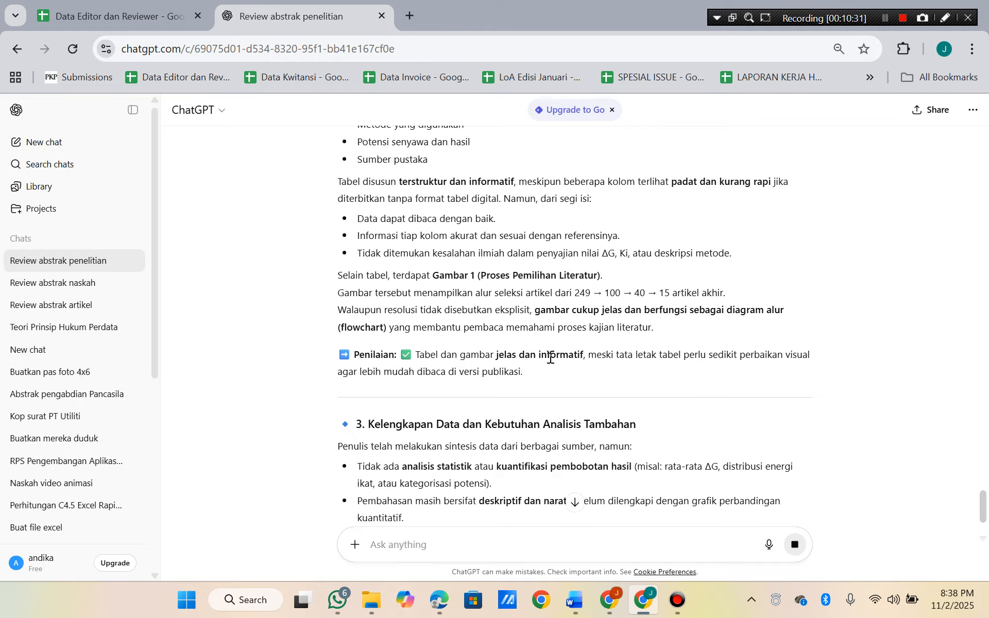
{"action": "scroll", "coordinate": [551, 358], "scroll_direction": "down", "scroll_amount": 5}
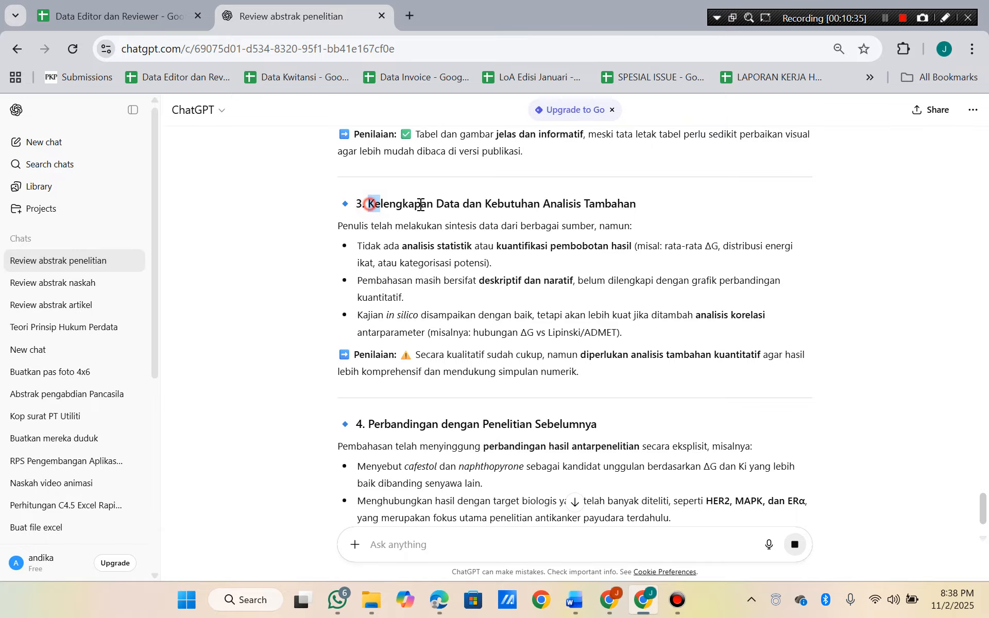
Start a Word comment on the "Meski demikian" paragraph before KESIMPULAN, headed with ChatGPT's "Kelengkapan Data dan Kebutuhan Analisis Tambahan".
{"action": "left_click_drag", "start_coordinate": [420, 205], "coordinate": [637, 208]}
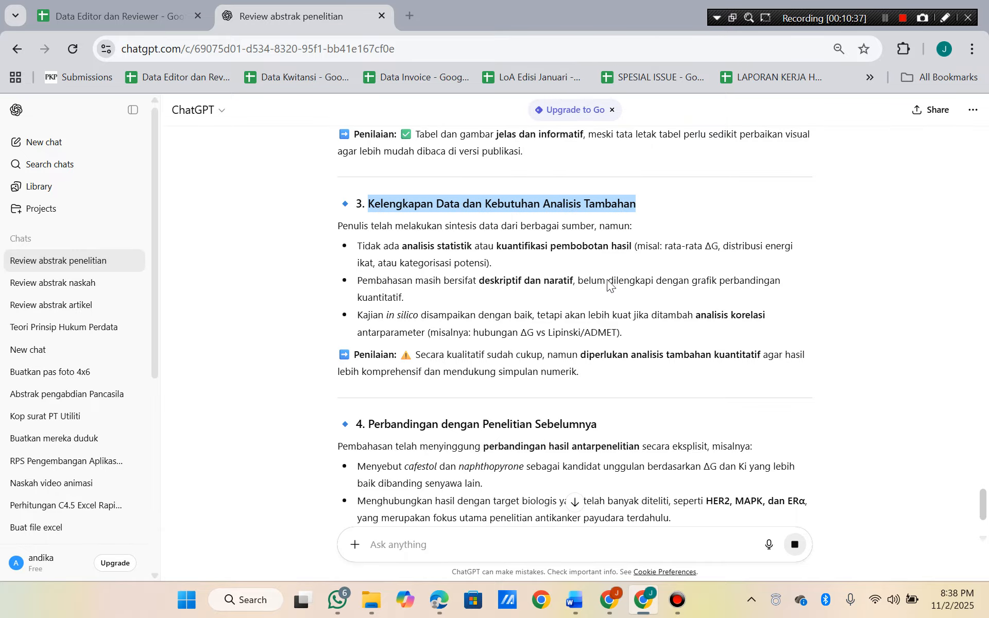
{"action": "key", "text": "alt+Tab"}
{"action": "scroll", "coordinate": [456, 375], "scroll_direction": "down", "scroll_amount": 6}
{"action": "scroll", "coordinate": [457, 375], "scroll_direction": "down", "scroll_amount": 20}
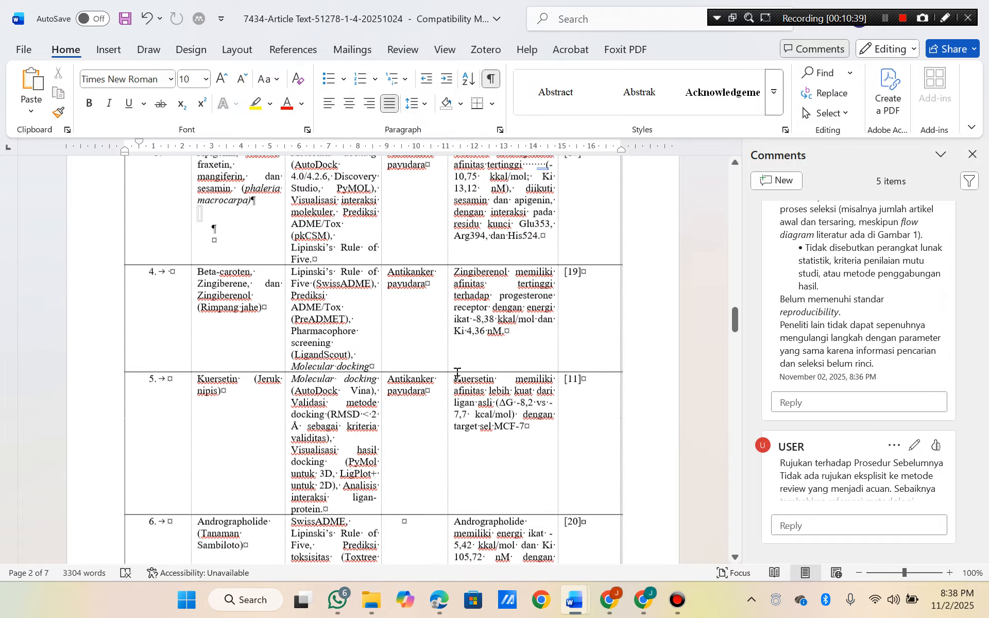
{"action": "scroll", "coordinate": [456, 375], "scroll_direction": "down", "scroll_amount": 20}
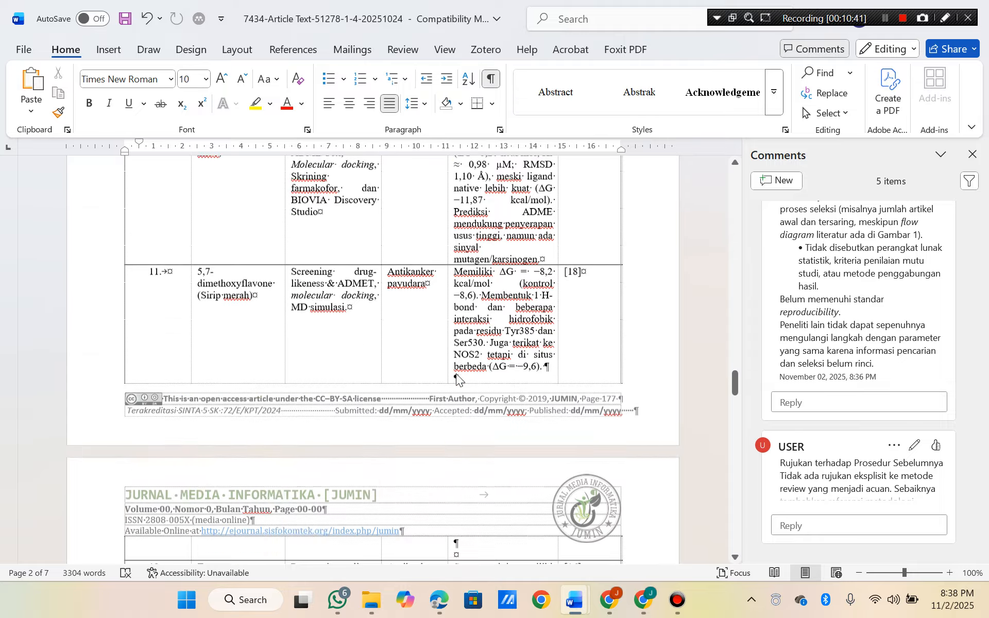
{"action": "scroll", "coordinate": [457, 375], "scroll_direction": "down", "scroll_amount": 10}
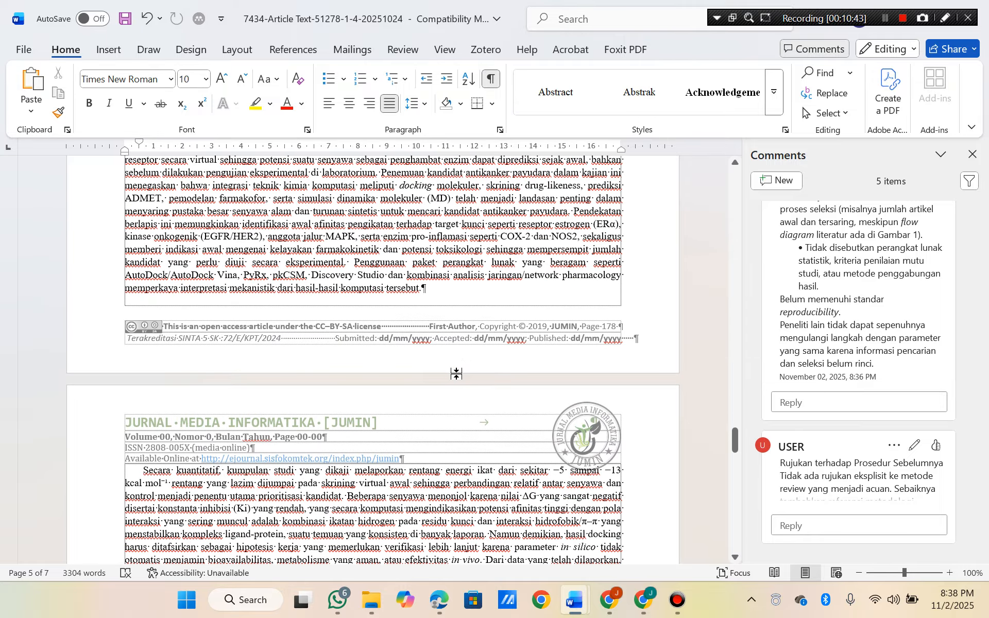
{"action": "scroll", "coordinate": [456, 374], "scroll_direction": "down", "scroll_amount": 8}
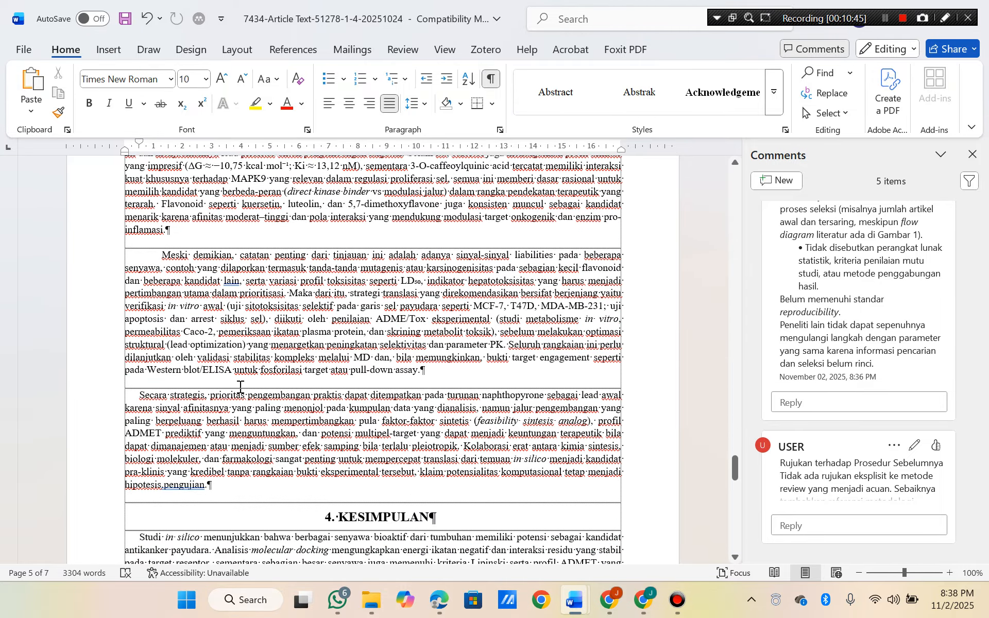
{"action": "triple_click", "coordinate": [181, 262]}
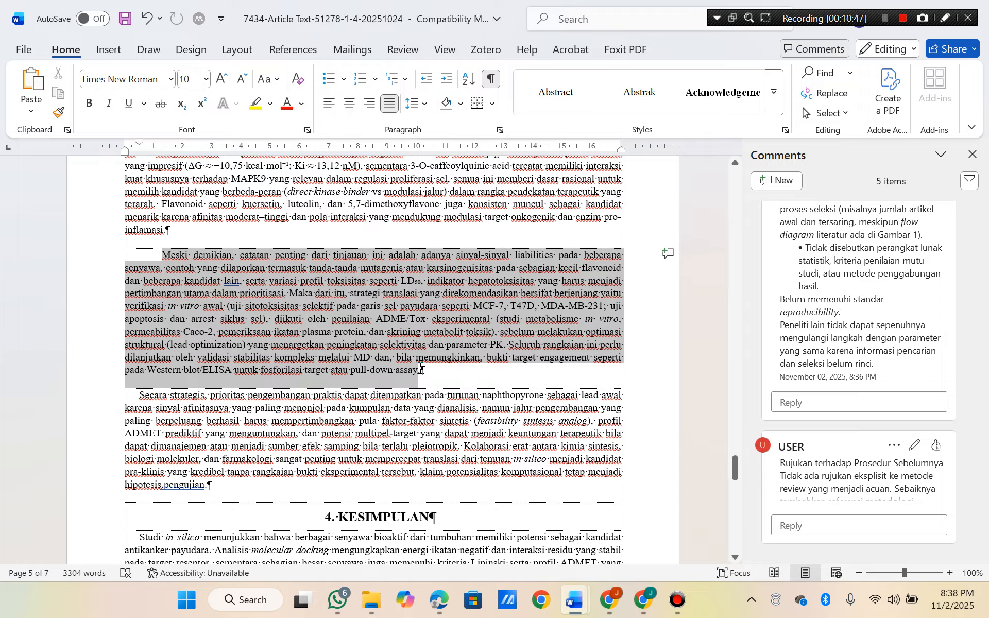
{"action": "left_click", "coordinate": [781, 181]}
{"action": "type", "text": "Kelengkapan Data dan Kebutuhan Analisis Tambahan"}
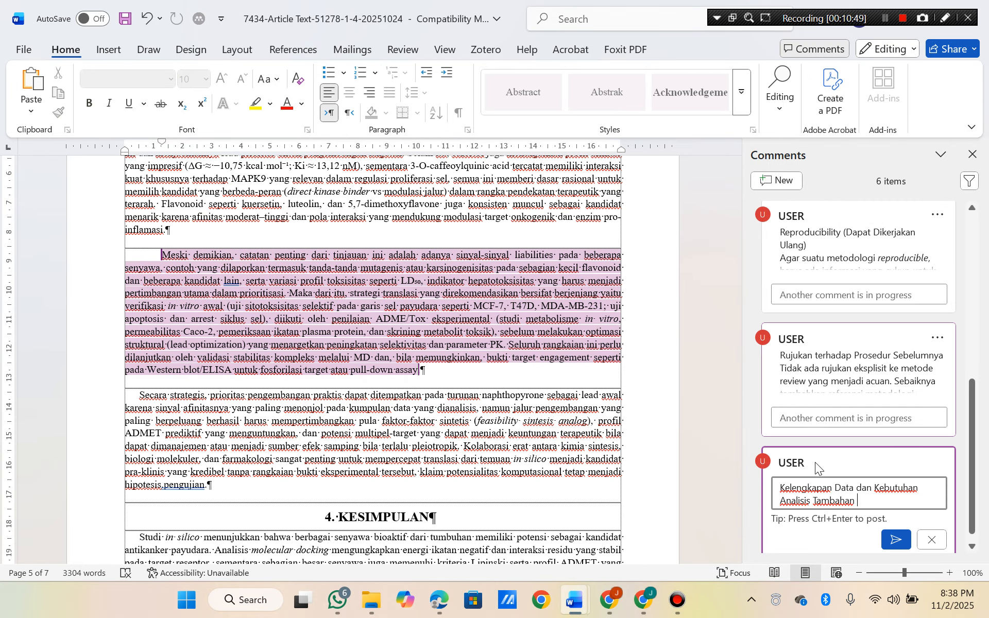
{"action": "key", "text": "Return"}
Copy ChatGPT's full explanation and Penilaian under point 3 into the new Word comment below its heading.
{"action": "key", "text": "alt+Tab"}
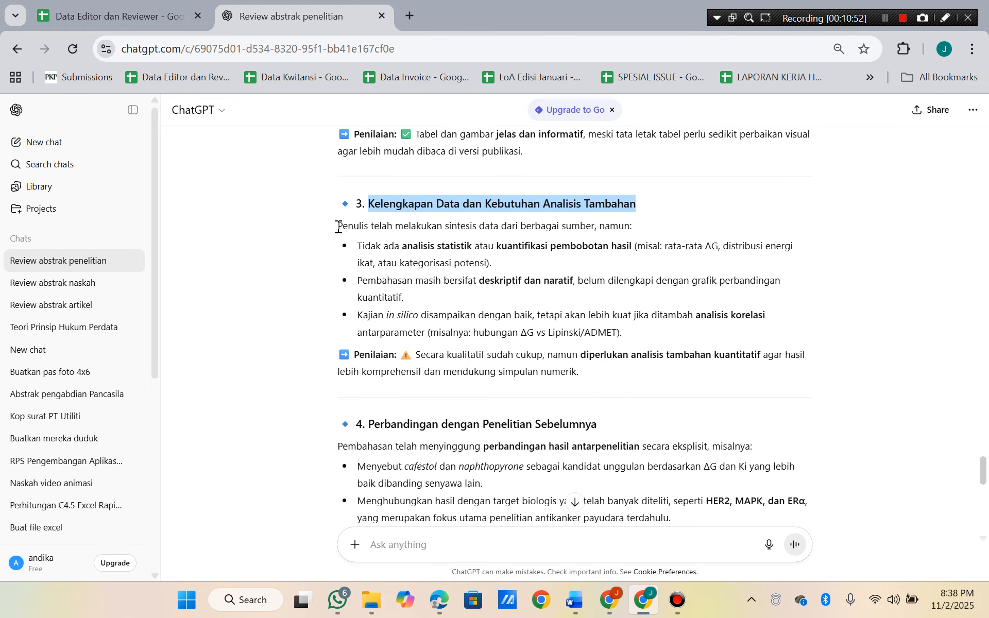
{"action": "left_click_drag", "start_coordinate": [339, 227], "coordinate": [573, 371]}
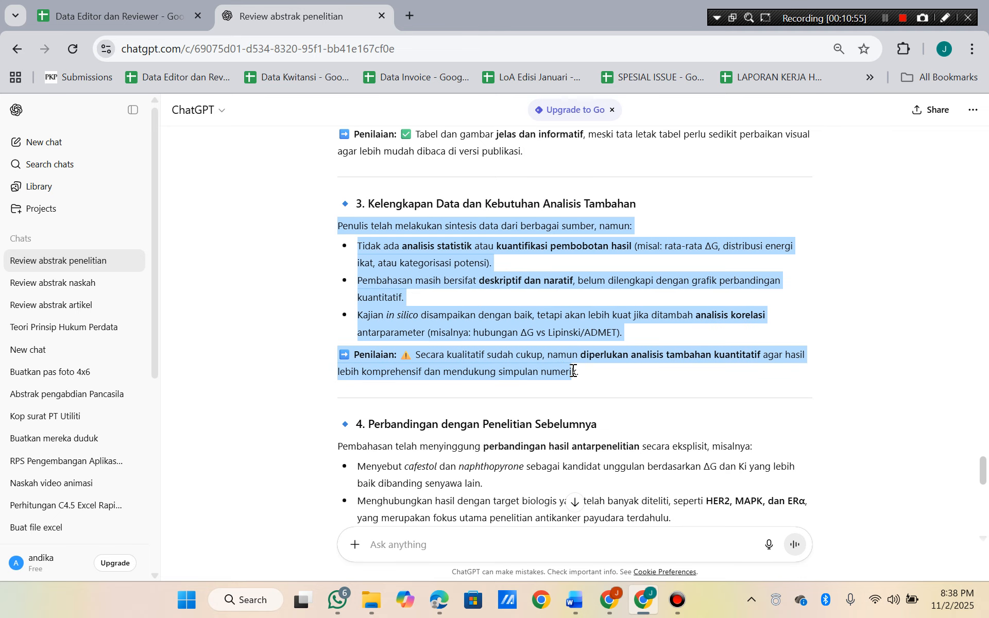
{"action": "key", "text": "ctrl+c"}
{"action": "key", "text": "alt+Tab"}
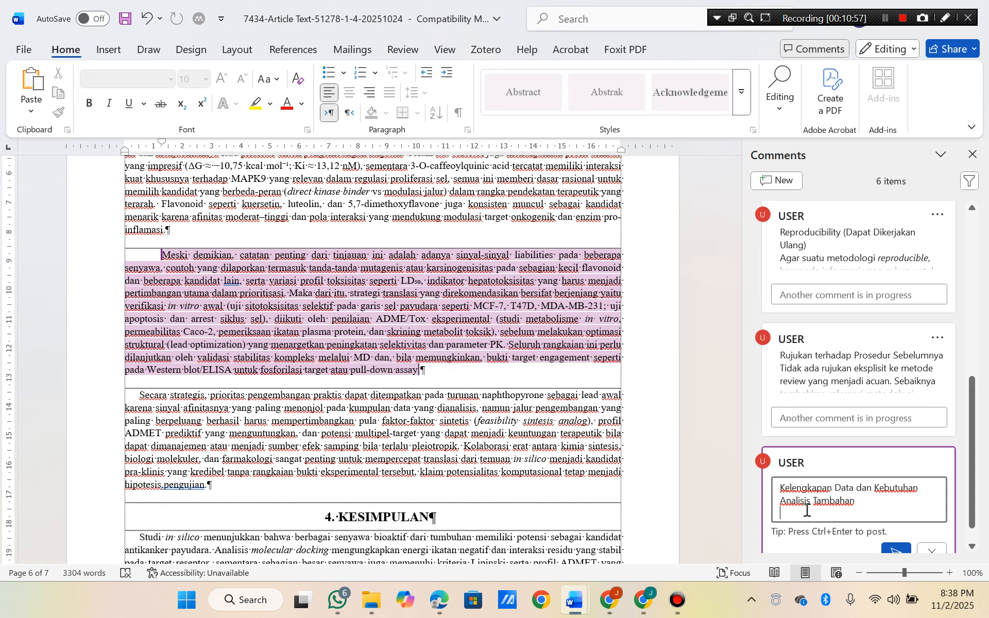
{"action": "key", "text": "ctrl+v"}
{"action": "scroll", "coordinate": [859, 485], "scroll_direction": "down", "scroll_amount": 1}
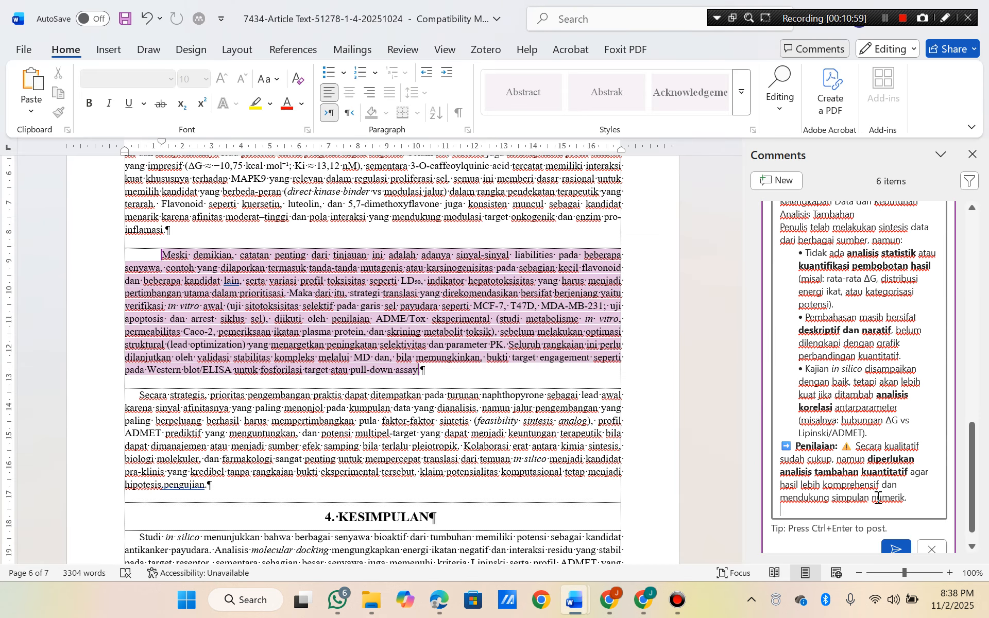
Remove the arrow and warning symbols around "Penilaian:", set it off with a blank line, and post the comment.
{"action": "left_click_drag", "start_coordinate": [855, 446], "coordinate": [783, 444]}
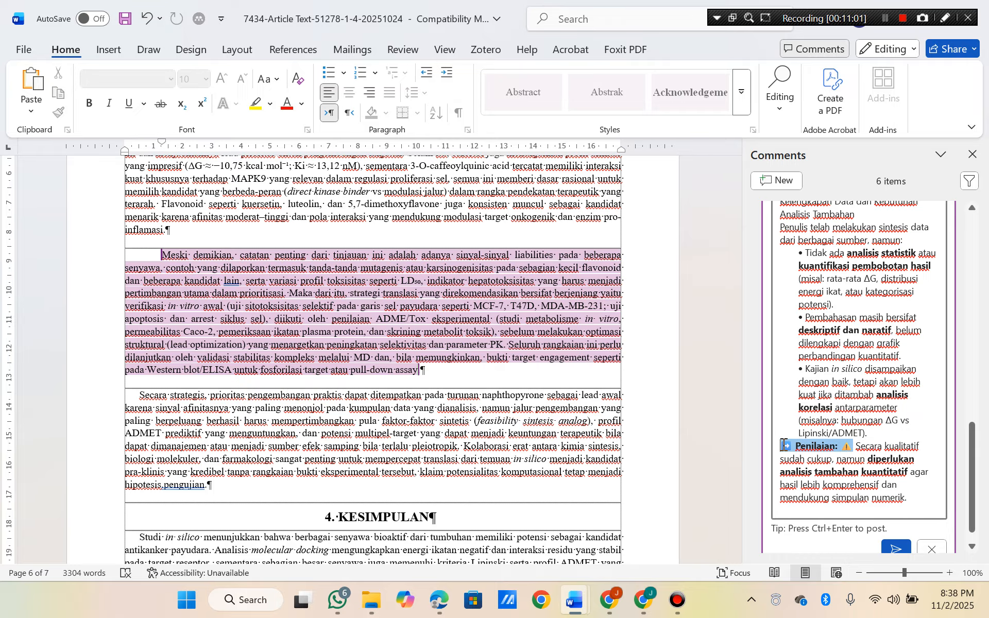
{"action": "left_click", "coordinate": [791, 445]}
{"action": "key", "text": "BackSpace"}
{"action": "key", "text": "BackSpace"}
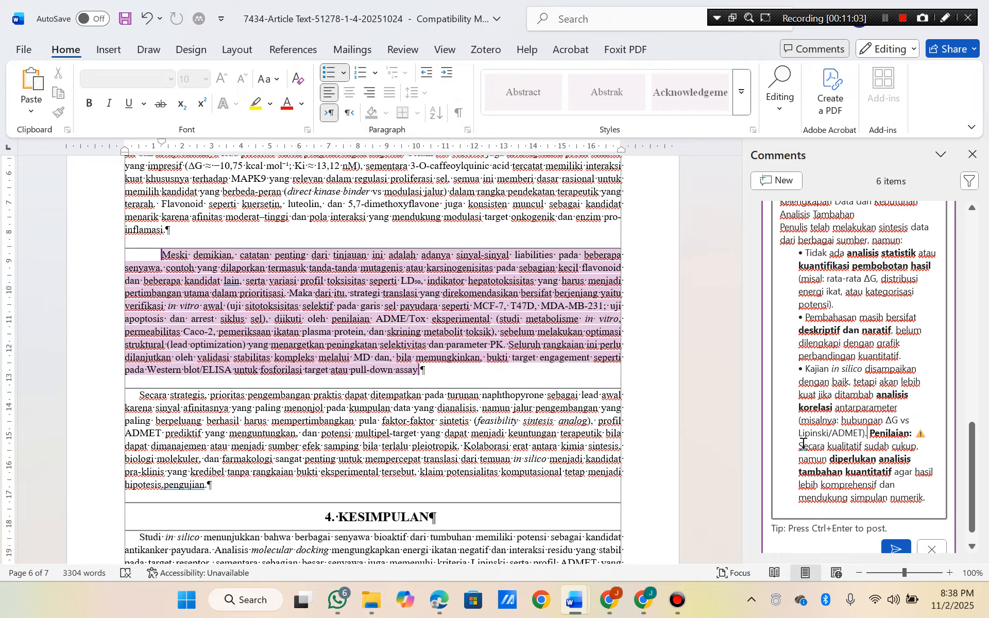
{"action": "key", "text": "Return"}
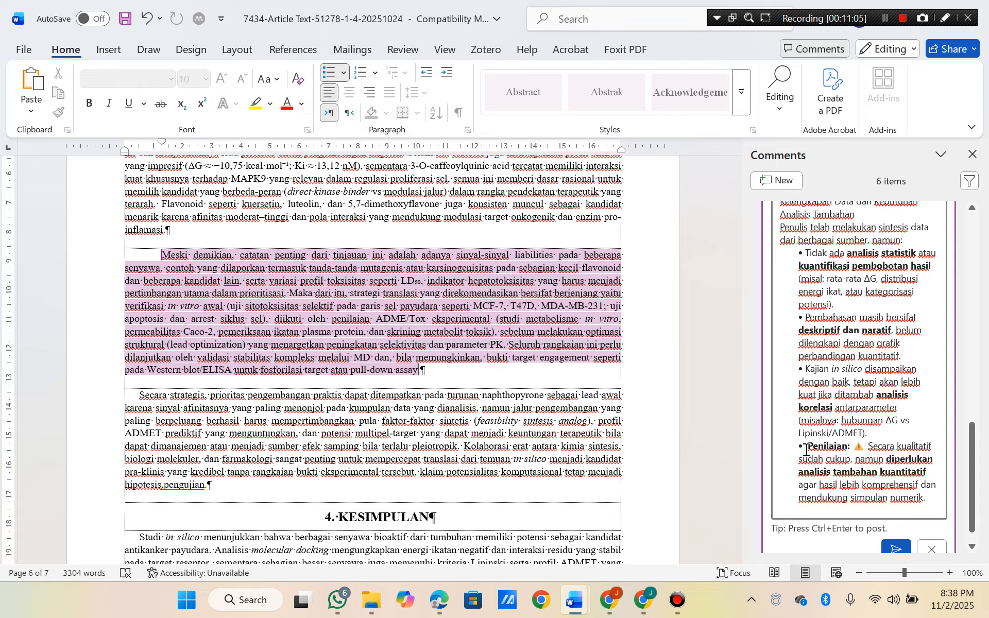
{"action": "key", "text": "BackSpace"}
{"action": "key", "text": "Return"}
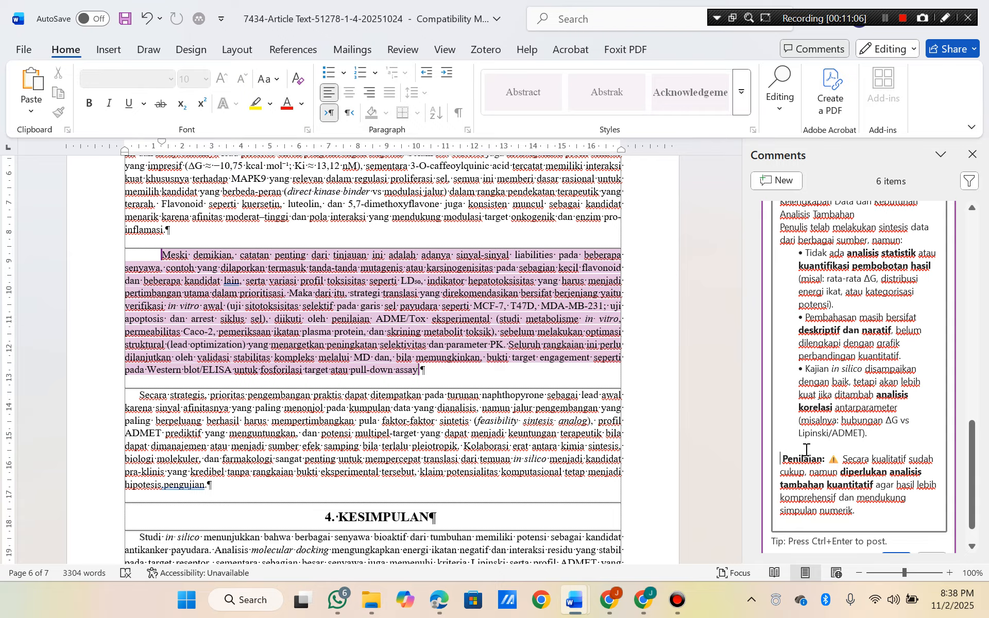
{"action": "left_click", "coordinate": [840, 460]}
{"action": "key", "text": "BackSpace"}
{"action": "scroll", "coordinate": [861, 448], "scroll_direction": "down", "scroll_amount": 2}
{"action": "left_click", "coordinate": [901, 528]}
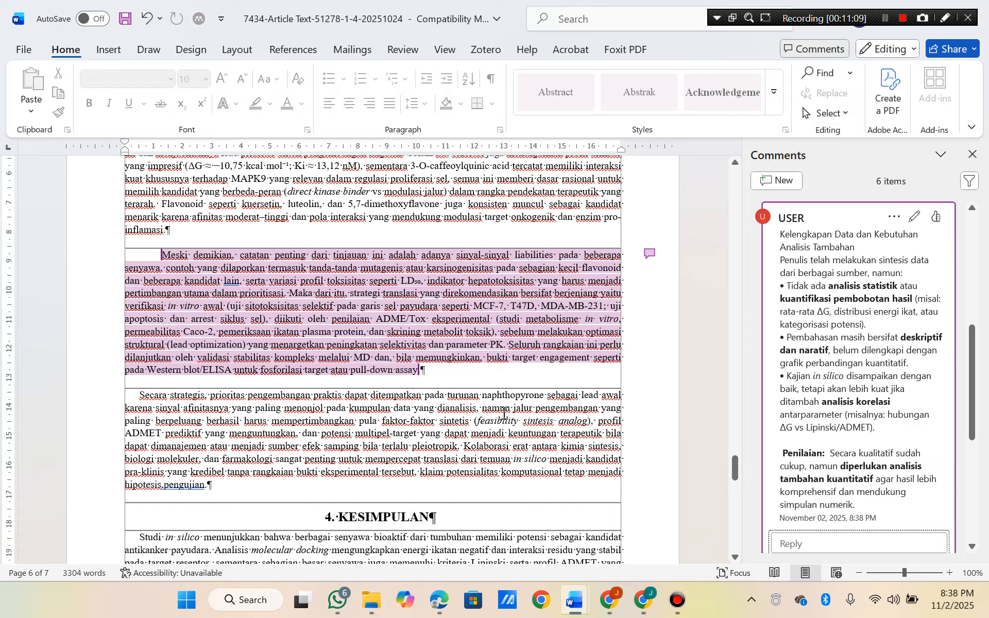
Start a Word comment on the Tabel 1 caption, headed with ChatGPT's point 4 title "Perbandingan dengan Penelitian Sebelumnya".
{"action": "key", "text": "alt+Tab"}
{"action": "scroll", "coordinate": [503, 412], "scroll_direction": "down", "scroll_amount": 7}
{"action": "scroll", "coordinate": [487, 380], "scroll_direction": "up", "scroll_amount": 2}
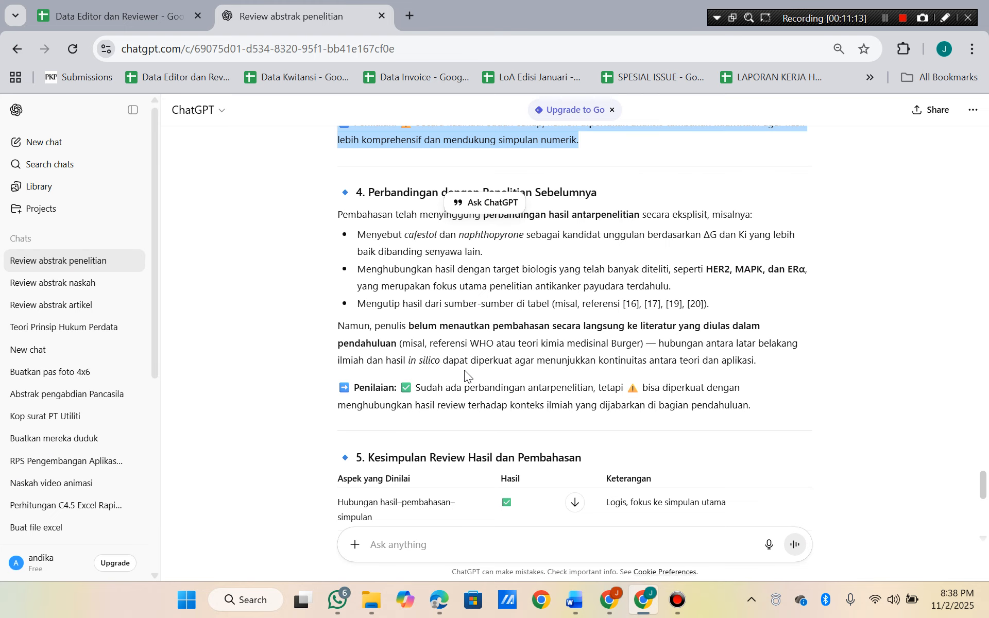
{"action": "left_click_drag", "start_coordinate": [596, 192], "coordinate": [368, 193]}
{"action": "key", "text": "ctrl+c"}
{"action": "key", "text": "alt+Tab"}
{"action": "scroll", "coordinate": [419, 366], "scroll_direction": "up", "scroll_amount": 15}
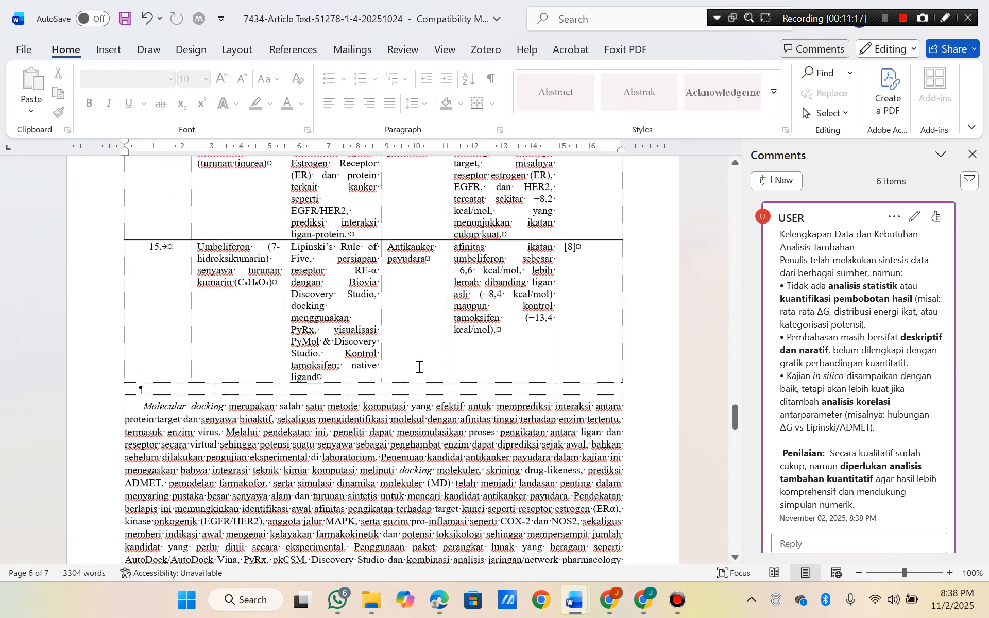
{"action": "scroll", "coordinate": [419, 366], "scroll_direction": "up", "scroll_amount": 15}
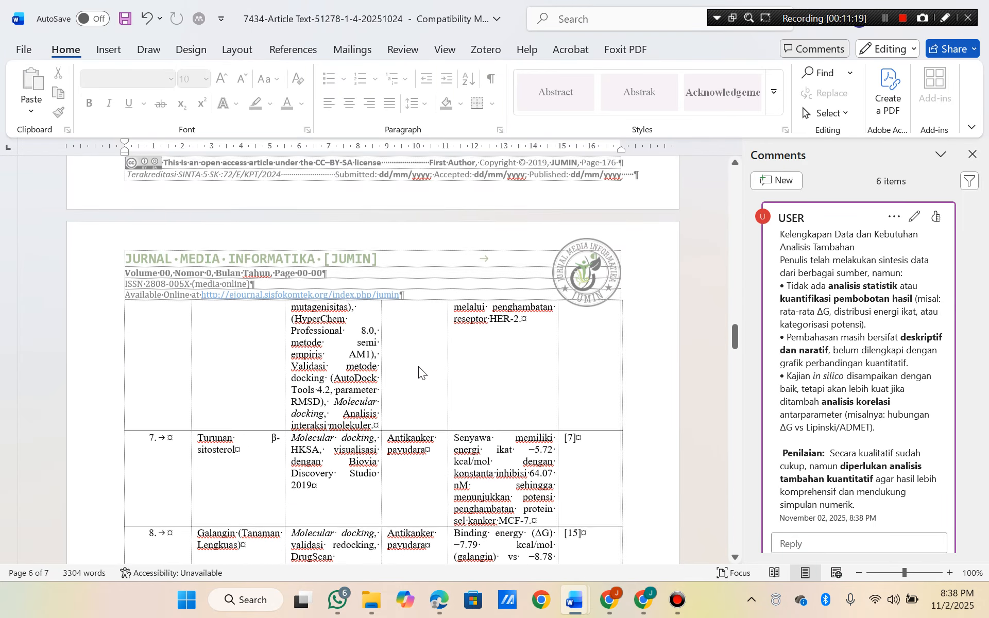
{"action": "scroll", "coordinate": [420, 366], "scroll_direction": "up", "scroll_amount": 10}
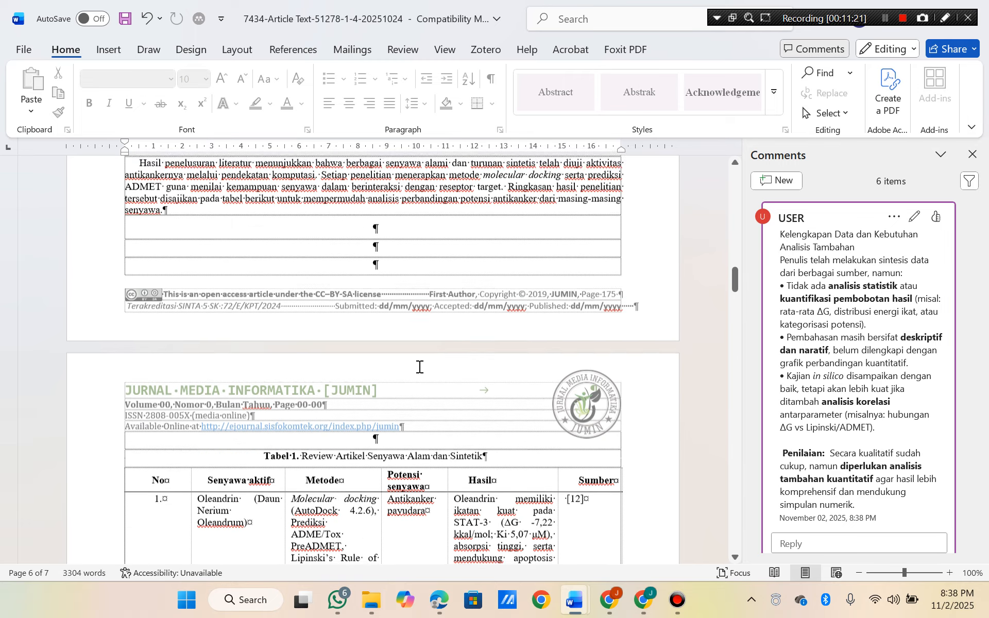
{"action": "scroll", "coordinate": [420, 369], "scroll_direction": "down", "scroll_amount": 2}
{"action": "left_click", "coordinate": [510, 341]}
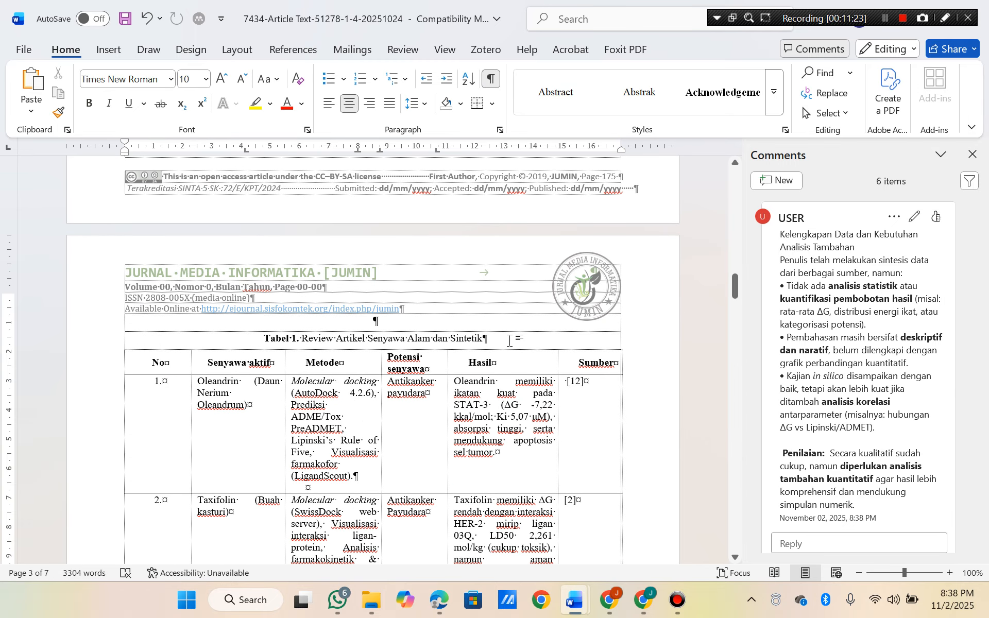
{"action": "left_click", "coordinate": [778, 180]}
{"action": "key", "text": "ctrl+v"}
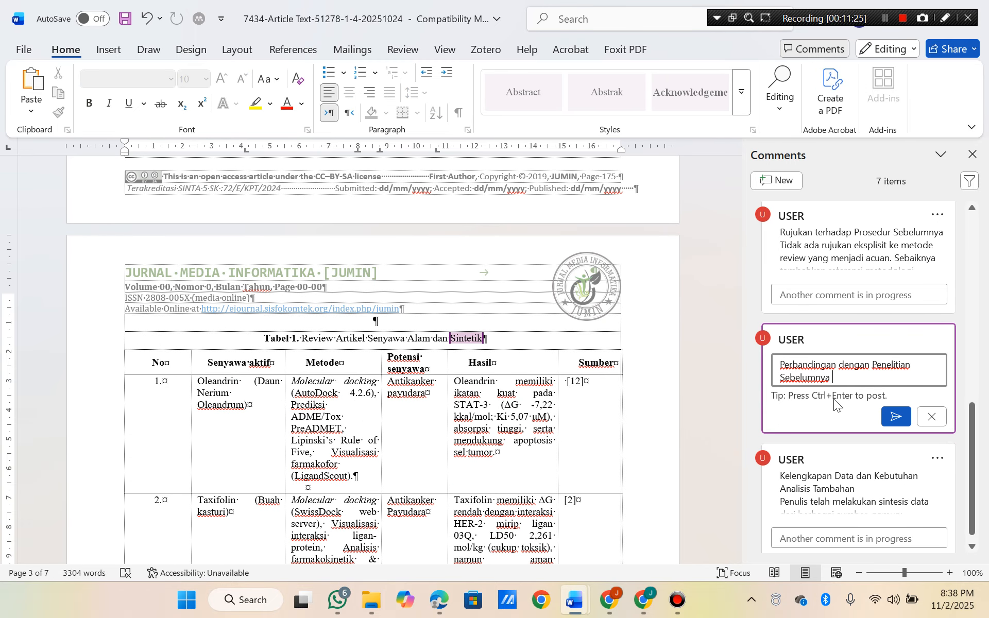
Copy the Penilaian text from point 4 of ChatGPT's answer into the Tabel 1 comment, below its heading.
{"action": "key", "text": "alt+Tab"}
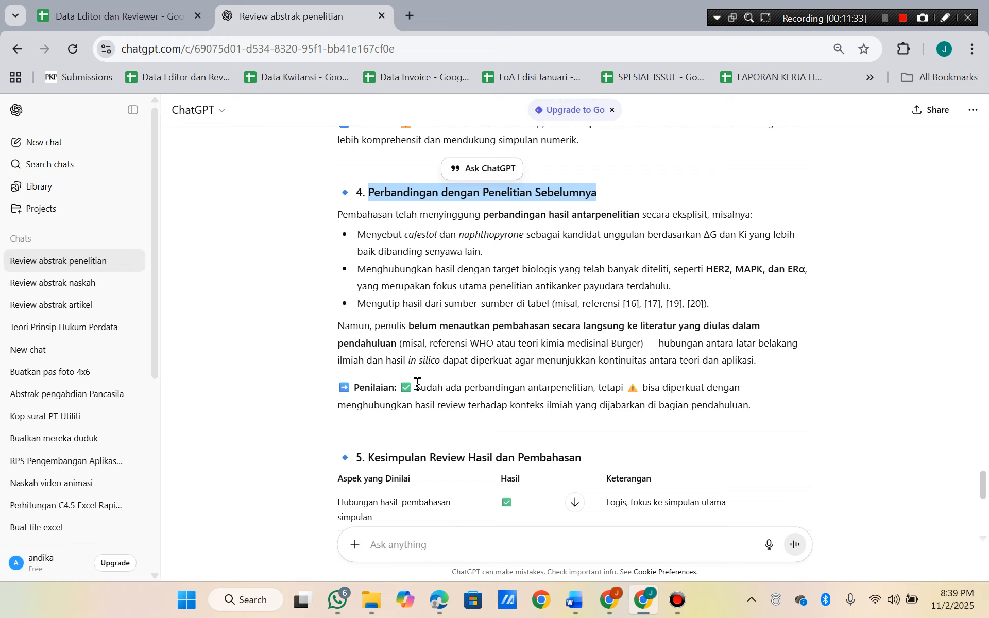
{"action": "left_click_drag", "start_coordinate": [416, 387], "coordinate": [738, 402]}
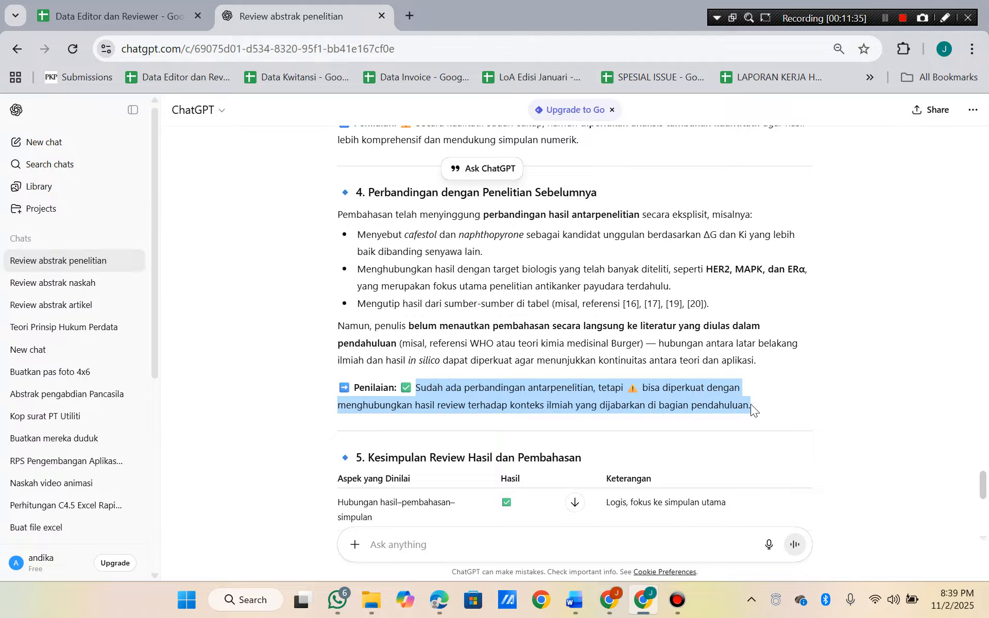
{"action": "key", "text": "alt+Tab"}
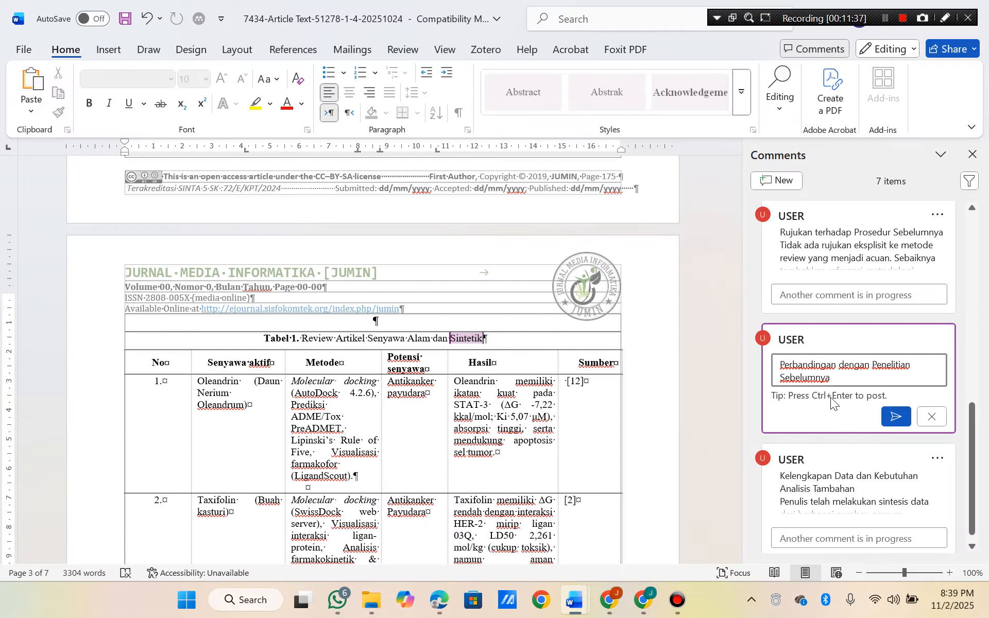
{"action": "key", "text": "Return"}
{"action": "type", "text": "Sudah ada perbandingan antarpenelitian, tetapi ⚠️ bisa diperkuat dengan menghubungkan hasil review terhadap konteks ilmiah yang dijabarkan di bagian pendahuluan."}
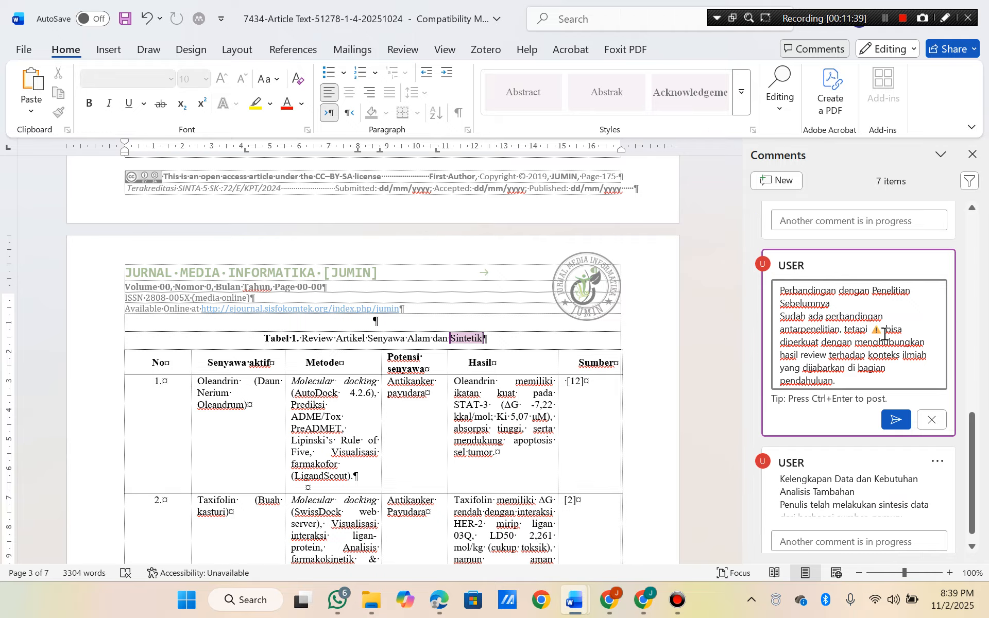
Remove the warning symbol before "bisa diperkuat" in the Tabel 1 comment and post it.
{"action": "left_click", "coordinate": [884, 330]}
{"action": "key", "text": "BackSpace"}
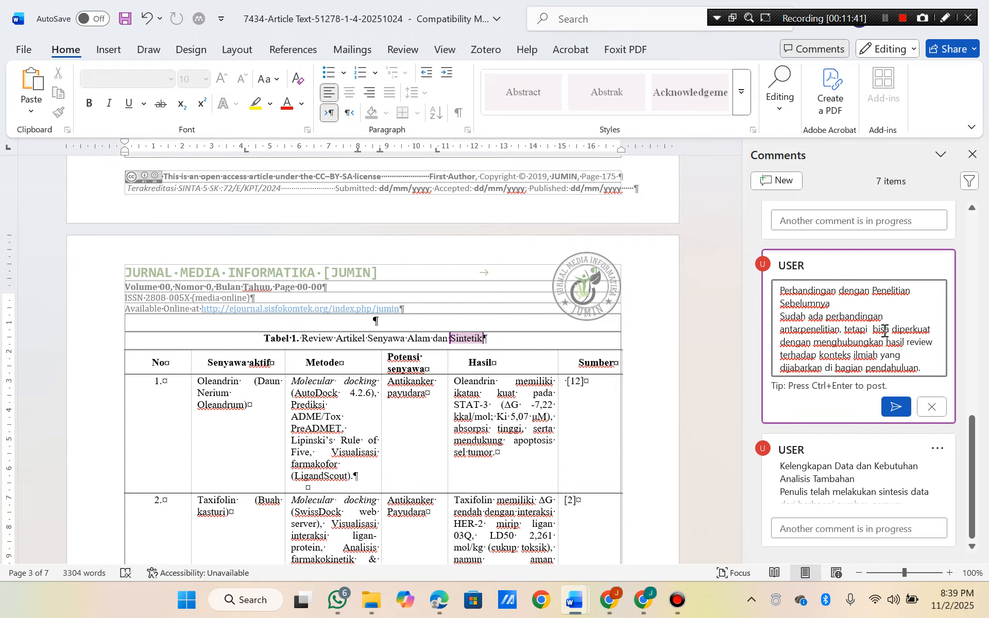
{"action": "left_click", "coordinate": [896, 408]}
Look through the rest of ChatGPT's Hasil dan Pembahasan review and the manuscript's pages up to the 4. KESIMPULAN heading.
{"action": "key", "text": "alt+Tab"}
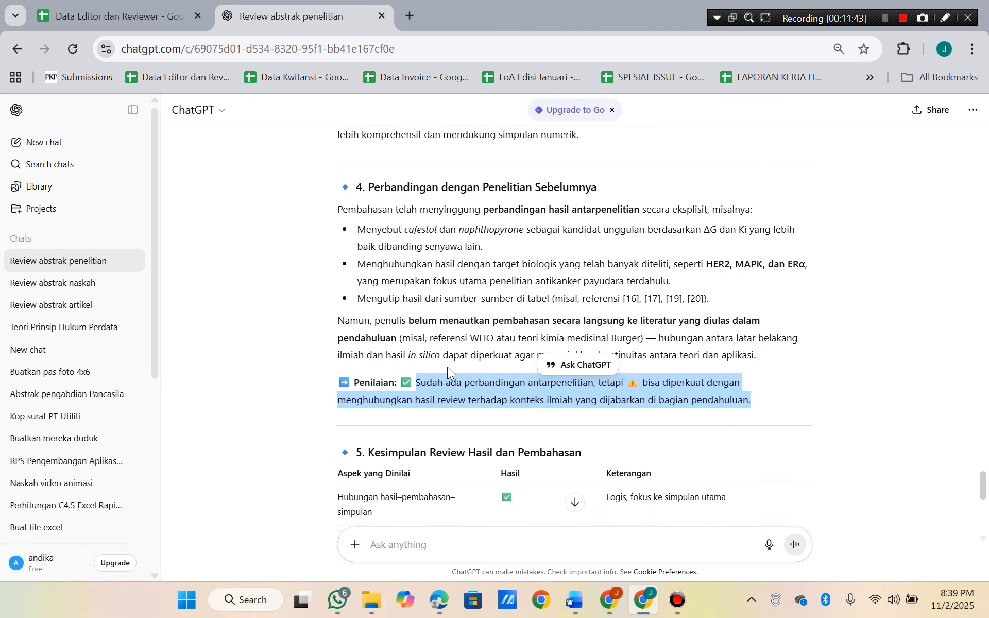
{"action": "scroll", "coordinate": [448, 366], "scroll_direction": "down", "scroll_amount": 5}
{"action": "scroll", "coordinate": [448, 367], "scroll_direction": "down", "scroll_amount": 3}
{"action": "key", "text": "alt+Tab"}
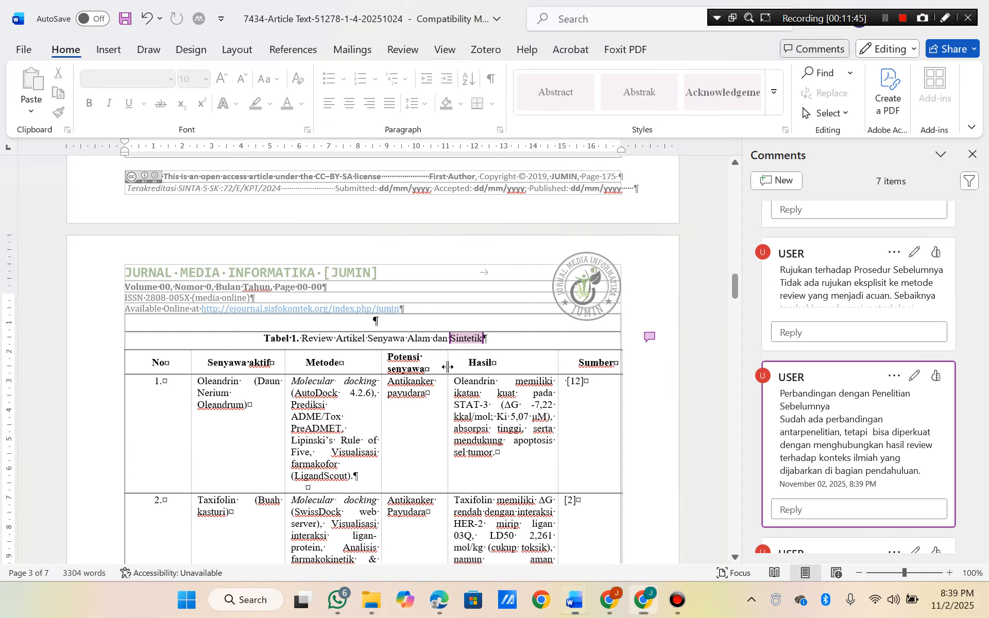
{"action": "scroll", "coordinate": [413, 433], "scroll_direction": "down", "scroll_amount": 20}
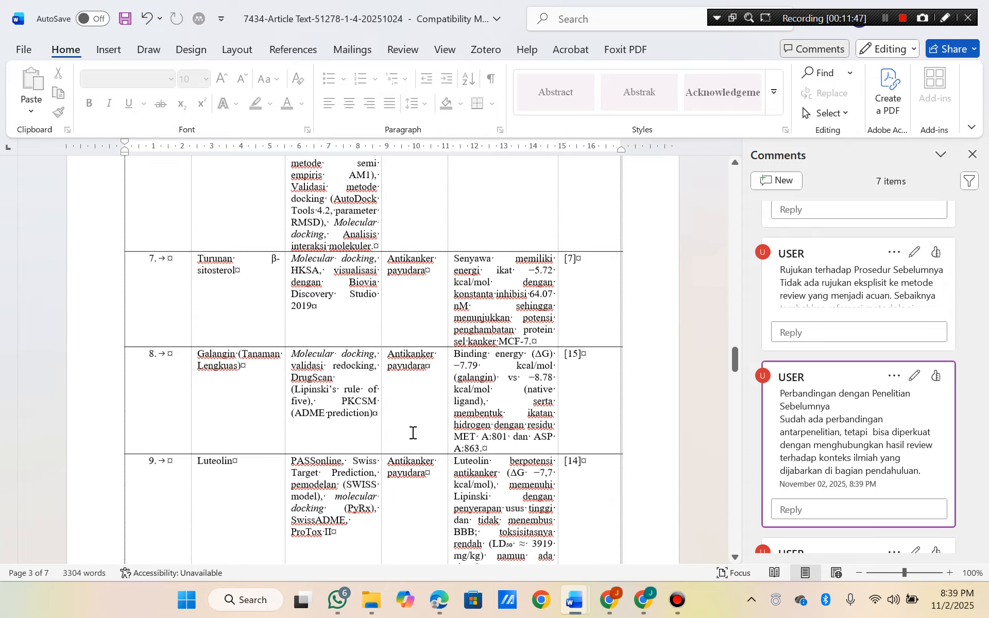
{"action": "scroll", "coordinate": [413, 433], "scroll_direction": "down", "scroll_amount": 20}
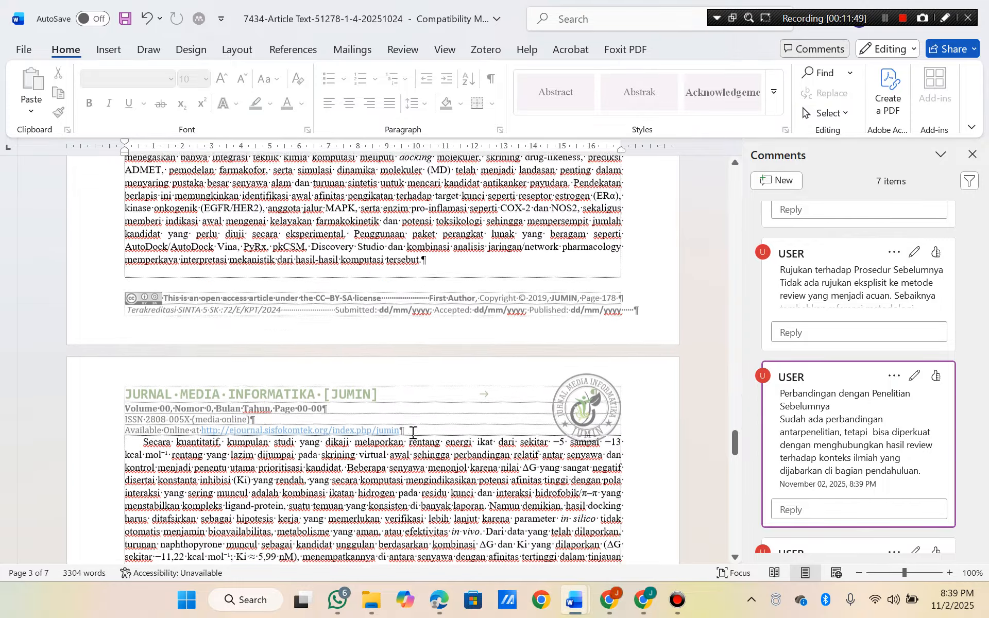
{"action": "scroll", "coordinate": [413, 433], "scroll_direction": "up", "scroll_amount": 5}
{"action": "scroll", "coordinate": [413, 433], "scroll_direction": "down", "scroll_amount": 11}
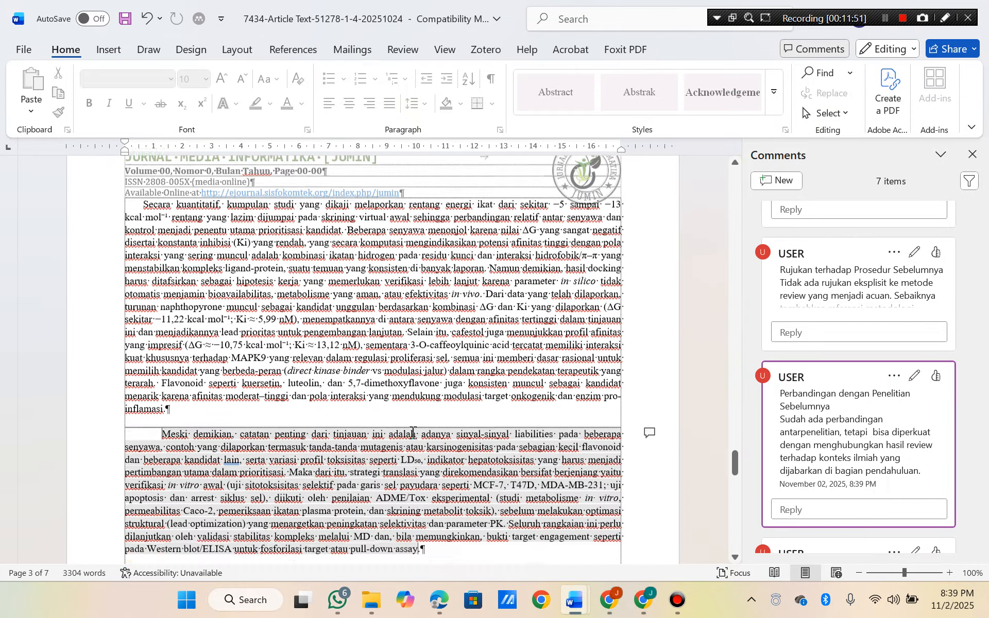
{"action": "scroll", "coordinate": [412, 433], "scroll_direction": "down", "scroll_amount": 3}
{"action": "scroll", "coordinate": [413, 433], "scroll_direction": "down", "scroll_amount": 5}
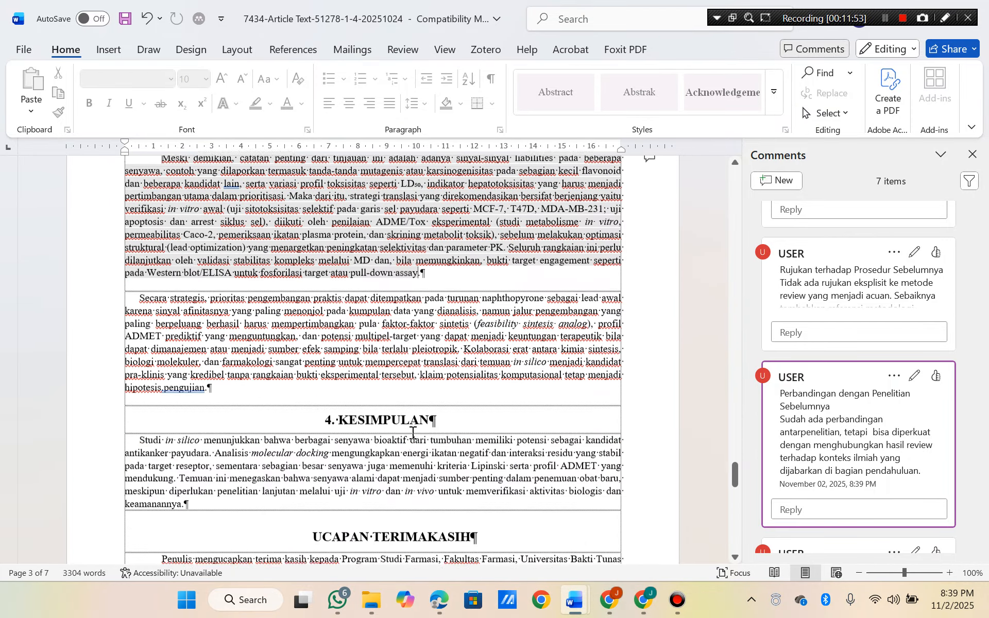
{"action": "left_click", "coordinate": [435, 407]}
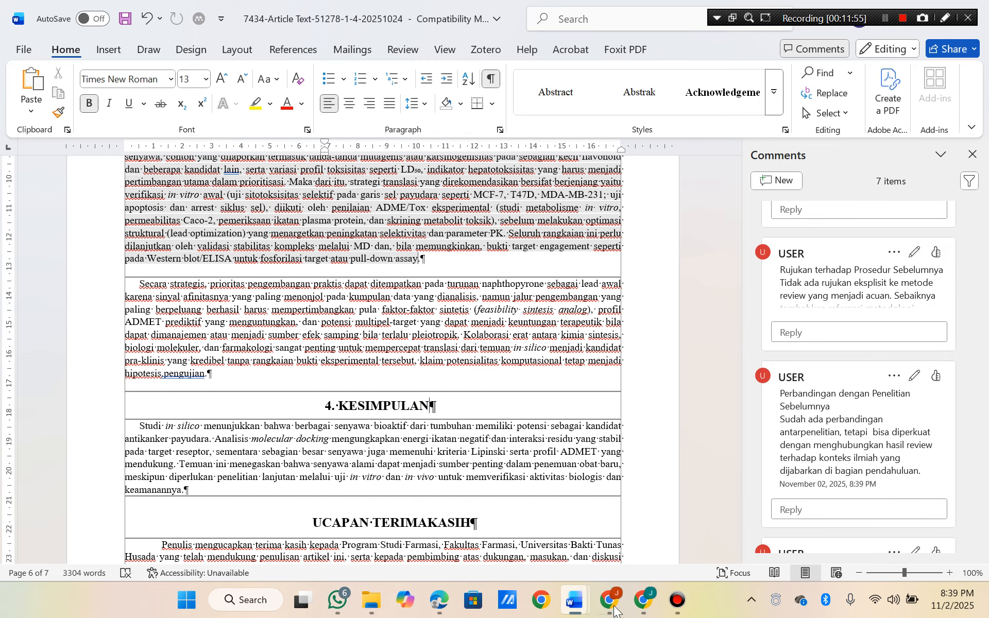
Draft a ChatGPT prompt starting "Review bagian kesimpulan apakah", followed by the three Simpulan (Conclusion) criteria copied from the review guide.
{"action": "left_click", "coordinate": [644, 600]}
{"action": "left_click", "coordinate": [401, 544]}
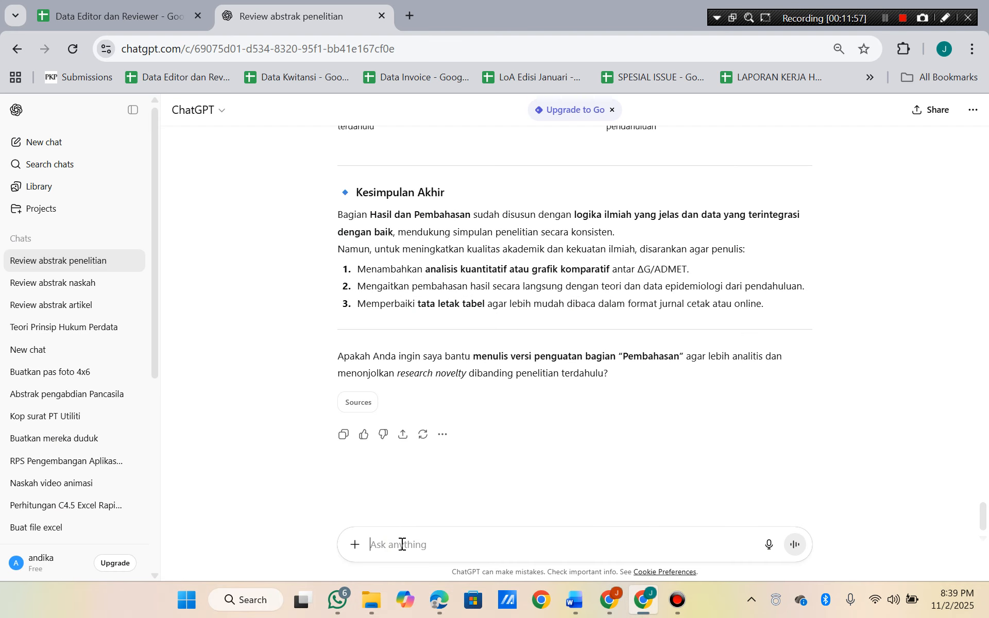
{"action": "type", "text": "Review bagian kesimpulan"}
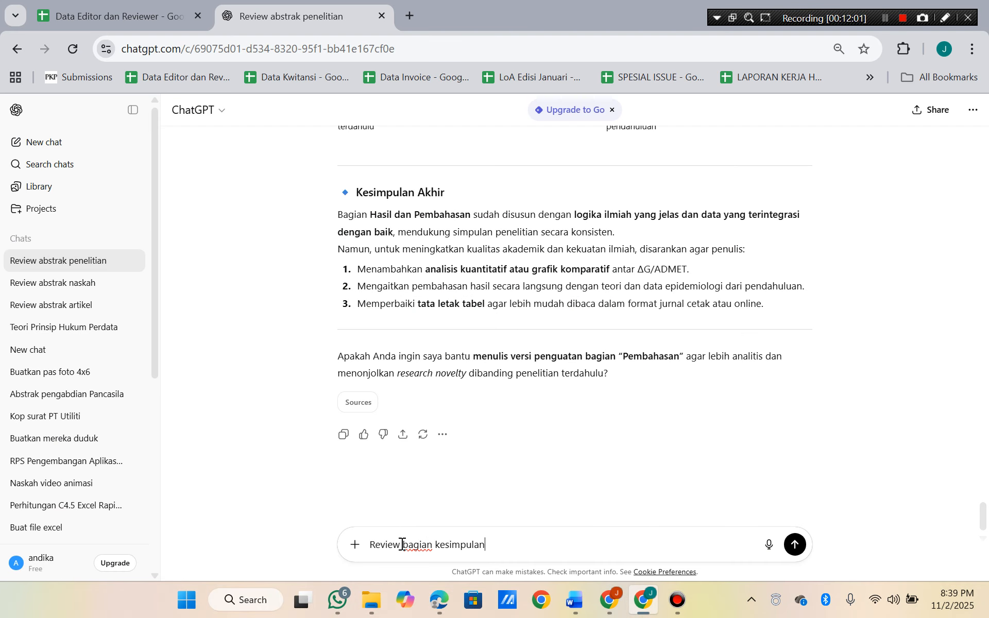
{"action": "mouse_move", "coordinate": [575, 600]}
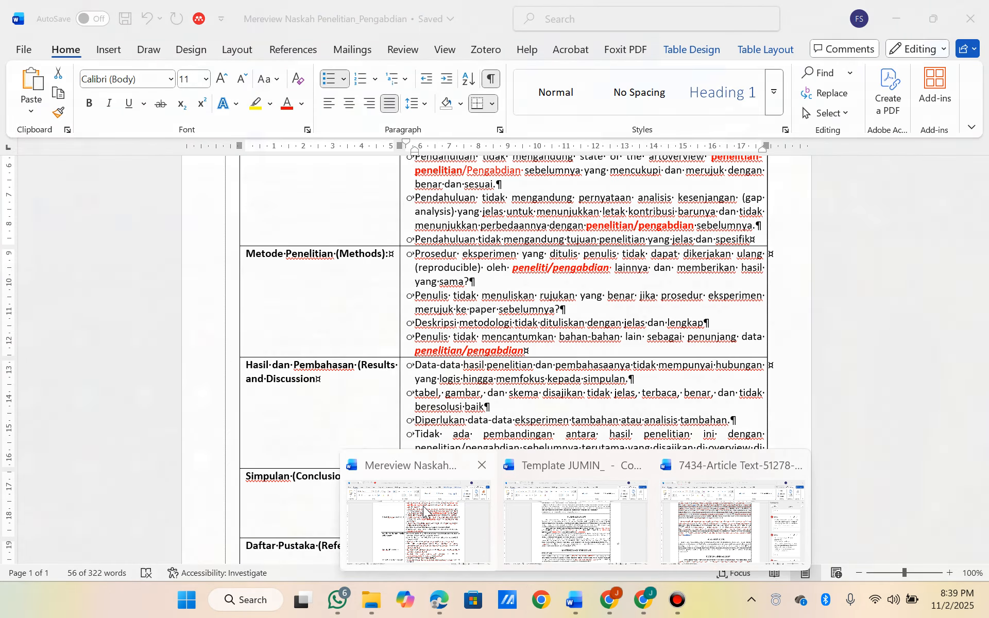
{"action": "left_click", "coordinate": [422, 506]}
{"action": "scroll", "coordinate": [419, 405], "scroll_direction": "down", "scroll_amount": 3}
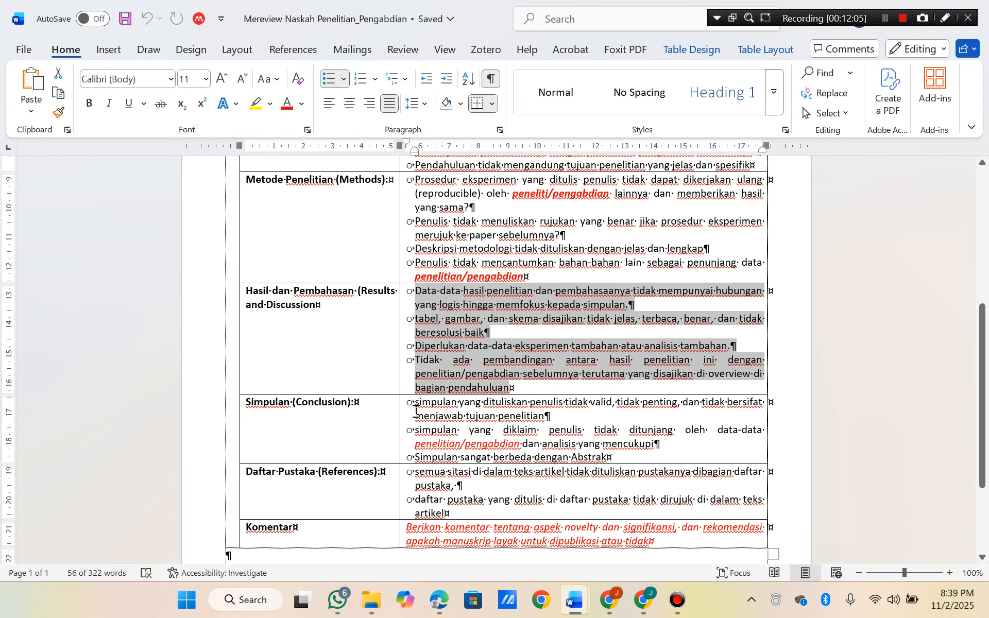
{"action": "left_click_drag", "start_coordinate": [418, 405], "coordinate": [613, 457]}
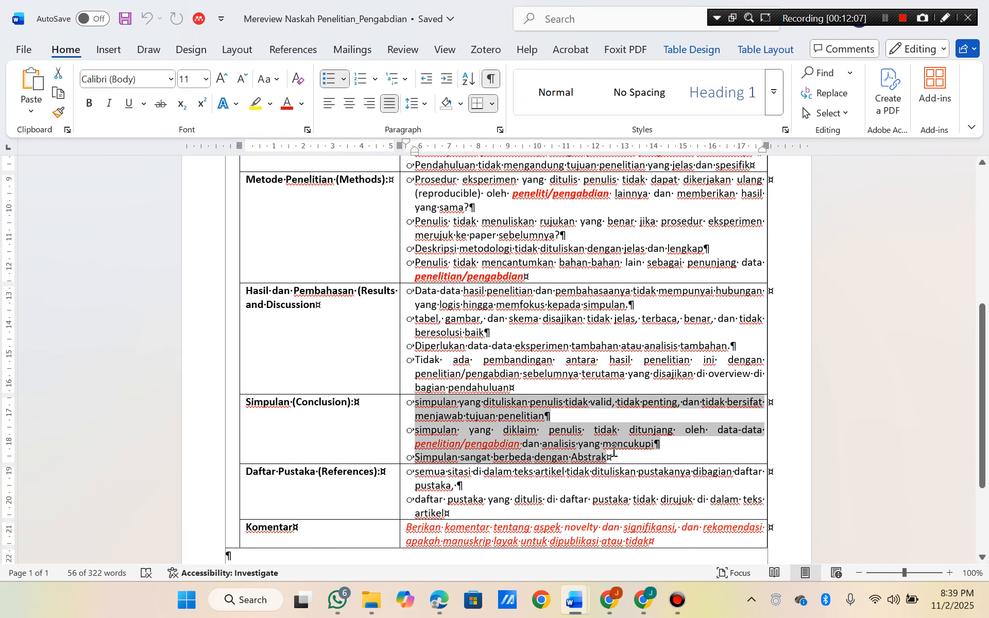
{"action": "key", "text": "alt+Tab"}
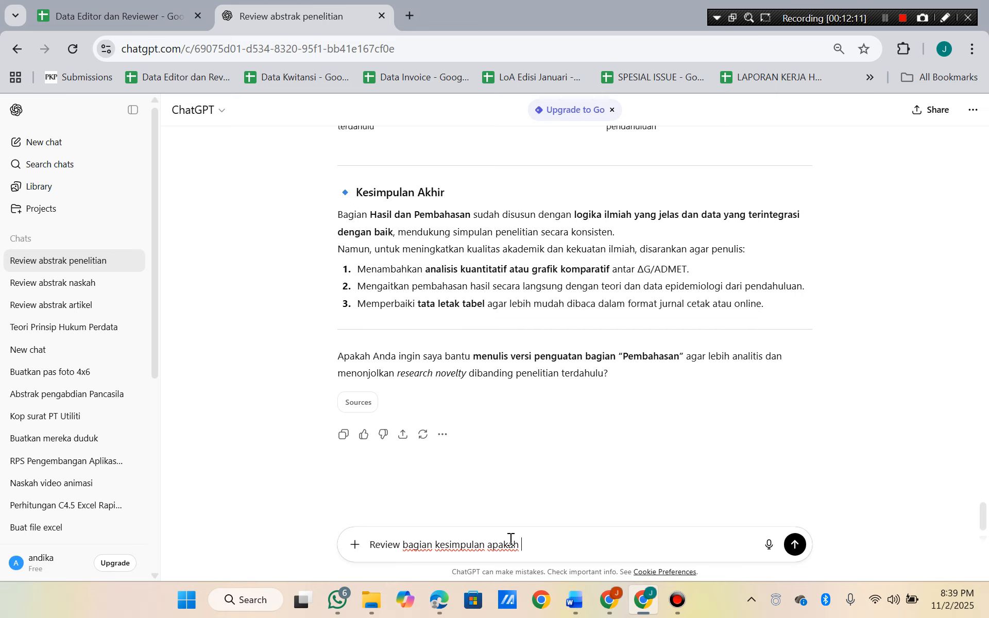
{"action": "type", "text": "apakah"}
{"action": "type", "text": "o simpulan yang dituliskan penulis tidak valid, tidak penting, dan tidak bersifat menjawab tujuan penelitian o simpulan yang diklaim penulis tidak ditunjang oleh data-data penelitian/pengabdian dan analisis yang mencukupi o Simpulan sangat berbeda dengan Abstrak"}
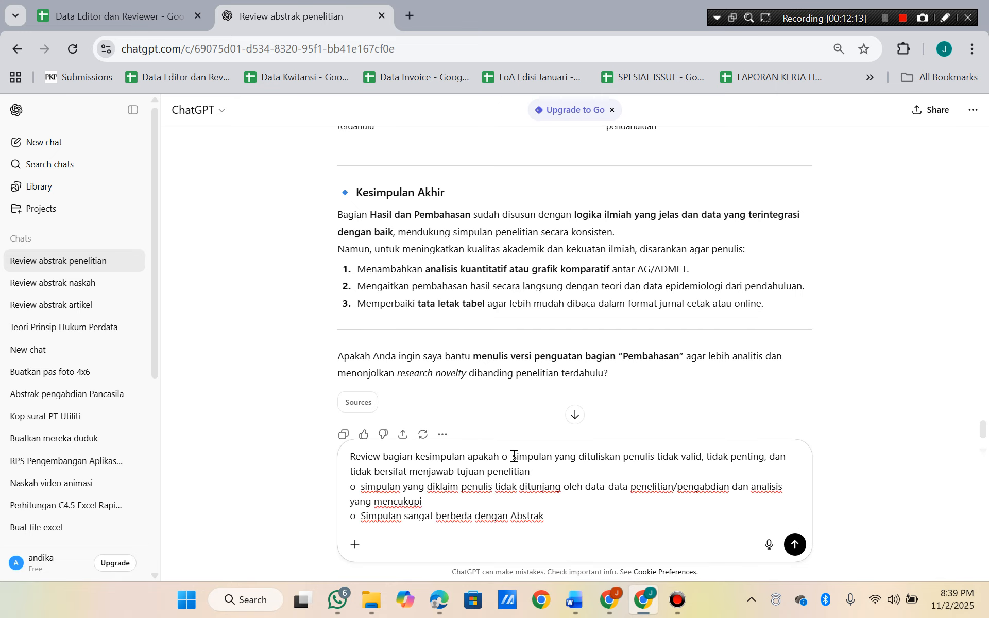
Reword the first criterion in the prompt as "simpulan yang dituliskan penulis valid, penting, dan bersifat menjawab tujuan penelitian", without its leading bullet.
{"action": "left_click", "coordinate": [513, 457]}
{"action": "key", "text": "BackSpace"}
{"action": "key", "text": "BackSpace"}
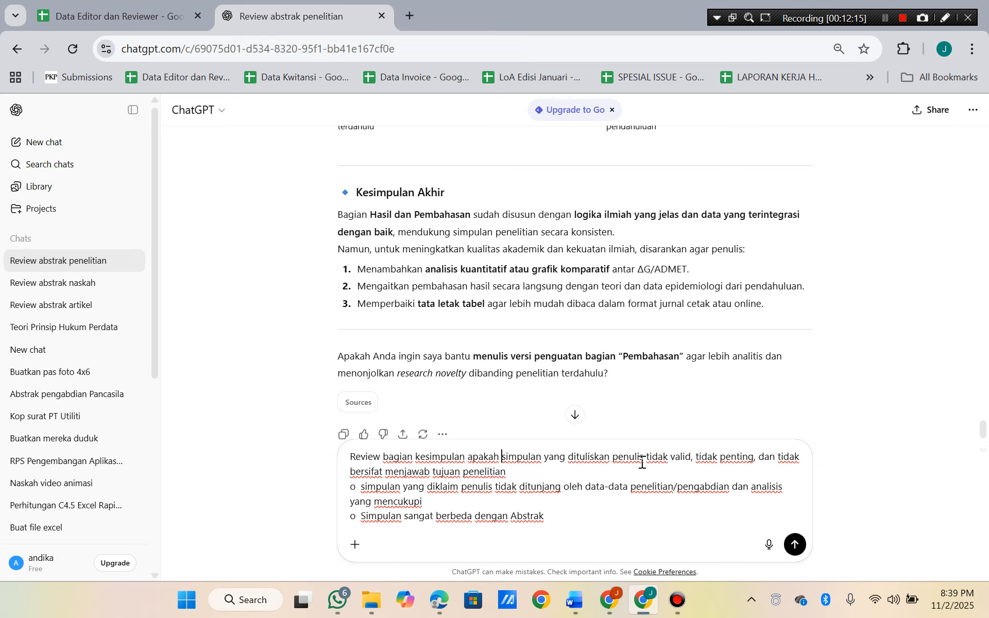
{"action": "left_click", "coordinate": [669, 458]}
{"action": "key", "text": "BackSpace"}
{"action": "key", "text": "BackSpace"}
{"action": "key", "text": "BackSpace"}
{"action": "key", "text": "BackSpace"}
{"action": "key", "text": "BackSpace"}
{"action": "key", "text": "BackSpace"}
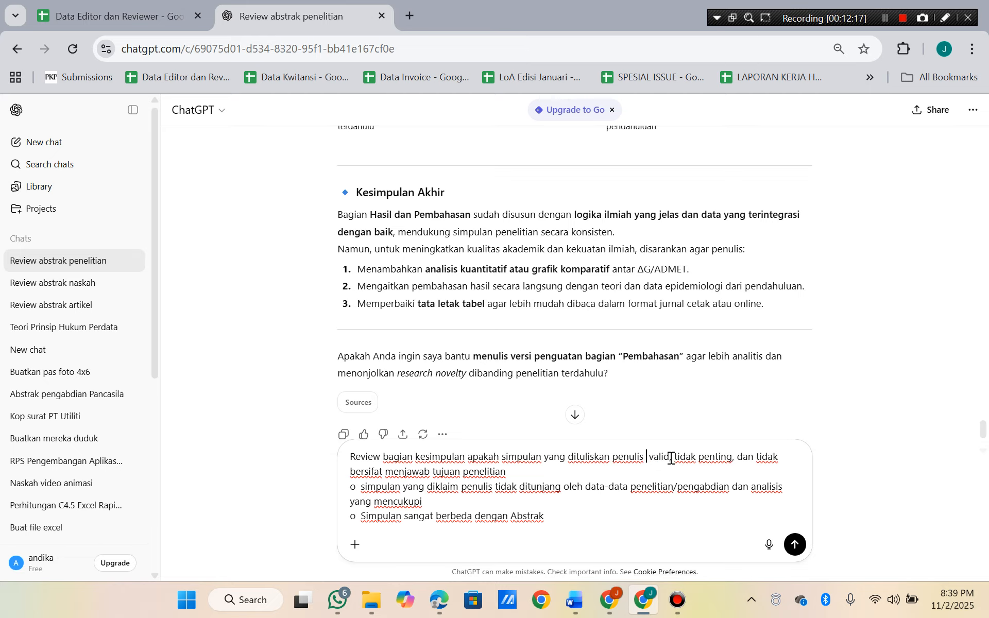
{"action": "key", "text": "BackSpace"}
{"action": "key", "text": "BackSpace"}
{"action": "key", "text": "BackSpace"}
{"action": "key", "text": "BackSpace"}
{"action": "key", "text": "BackSpace"}
{"action": "key", "text": "BackSpace"}
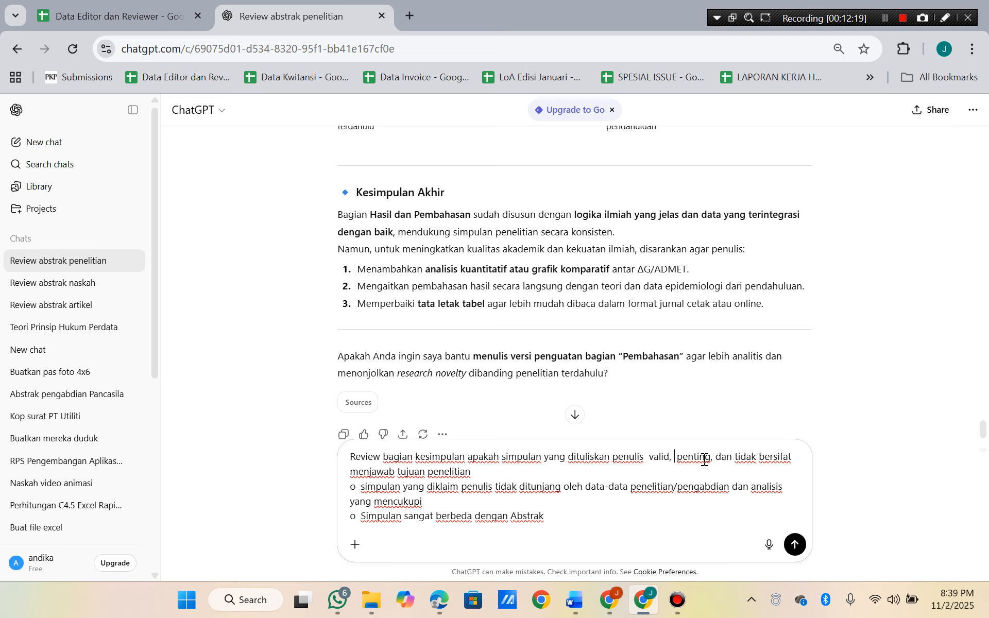
{"action": "key", "text": "BackSpace"}
{"action": "key", "text": "BackSpace"}
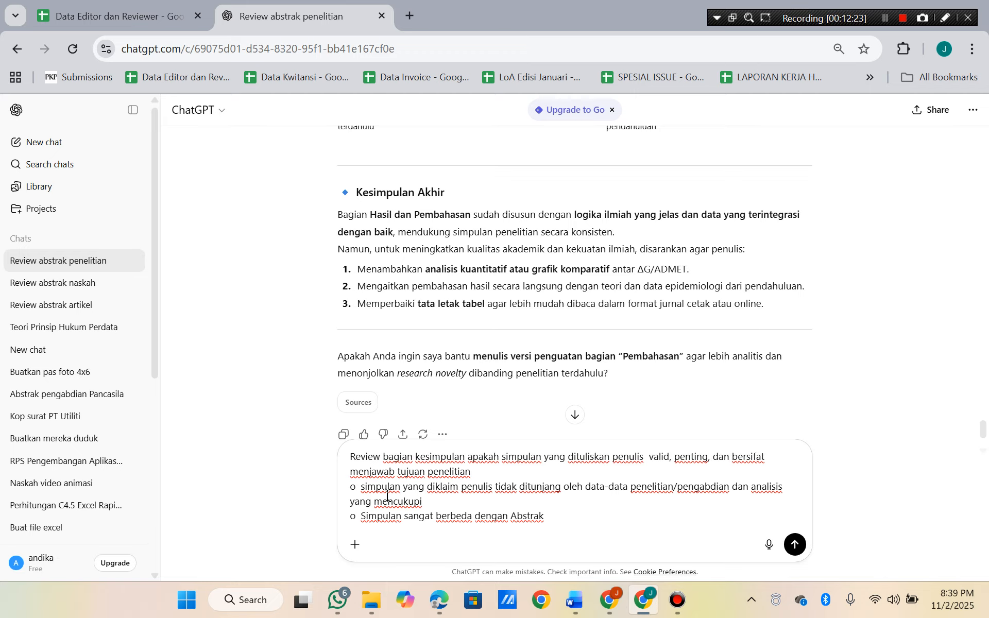
Reword the second criterion by removing "tidak" before "ditunjang" and "/pengabdian" after "penelitian".
{"action": "left_click", "coordinate": [518, 487]}
{"action": "key", "text": "BackSpace"}
{"action": "key", "text": "BackSpace"}
{"action": "key", "text": "BackSpace"}
{"action": "key", "text": "BackSpace"}
{"action": "key", "text": "BackSpace"}
{"action": "key", "text": "BackSpace"}
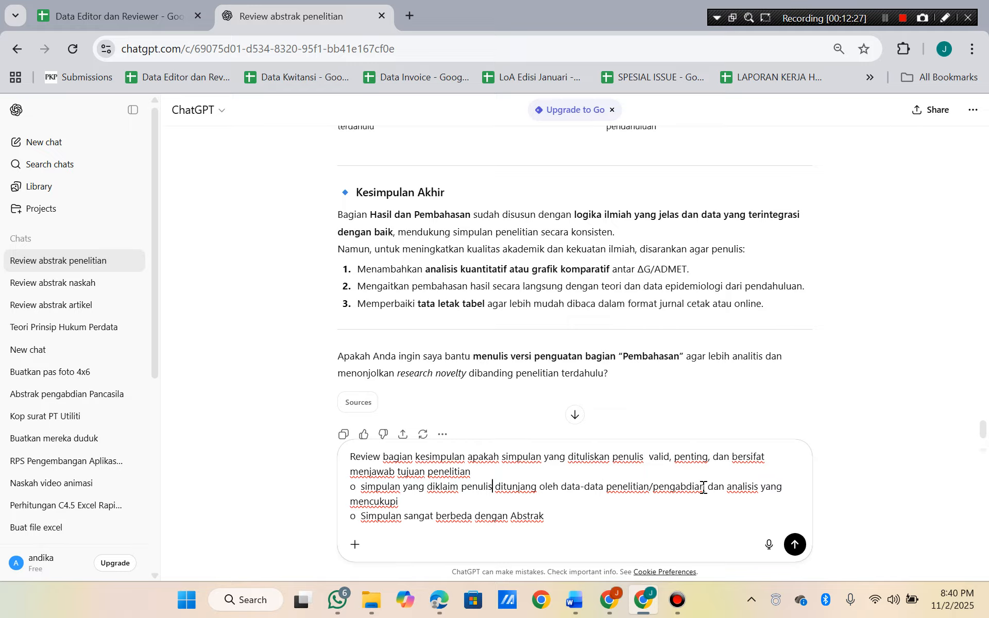
{"action": "left_click_drag", "start_coordinate": [699, 487], "coordinate": [647, 487]}
{"action": "key", "text": "BackSpace"}
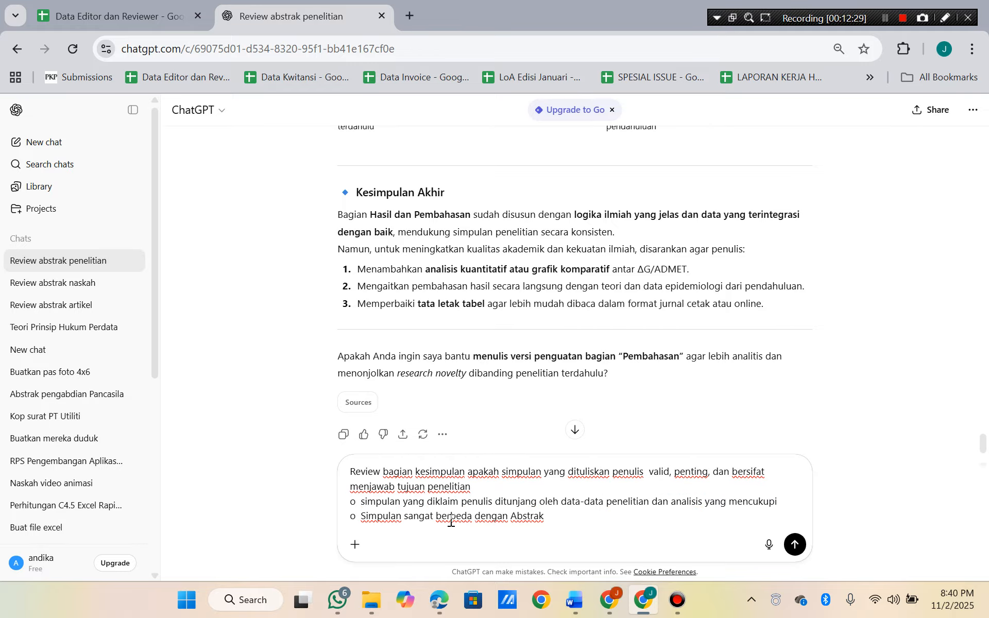
Delete the criterion "Simpulan sangat berbeda dengan Abstrak" from the prompt and send it to ChatGPT.
{"action": "left_click_drag", "start_coordinate": [560, 517], "coordinate": [349, 517]}
{"action": "key", "text": "BackSpace"}
{"action": "key", "text": "BackSpace"}
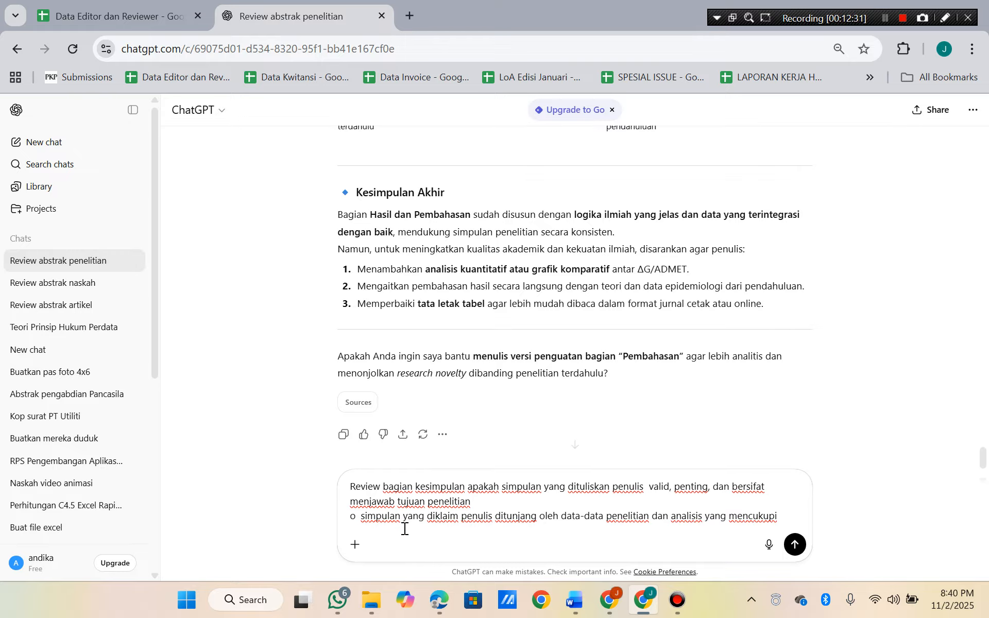
{"action": "key", "text": "Return"}
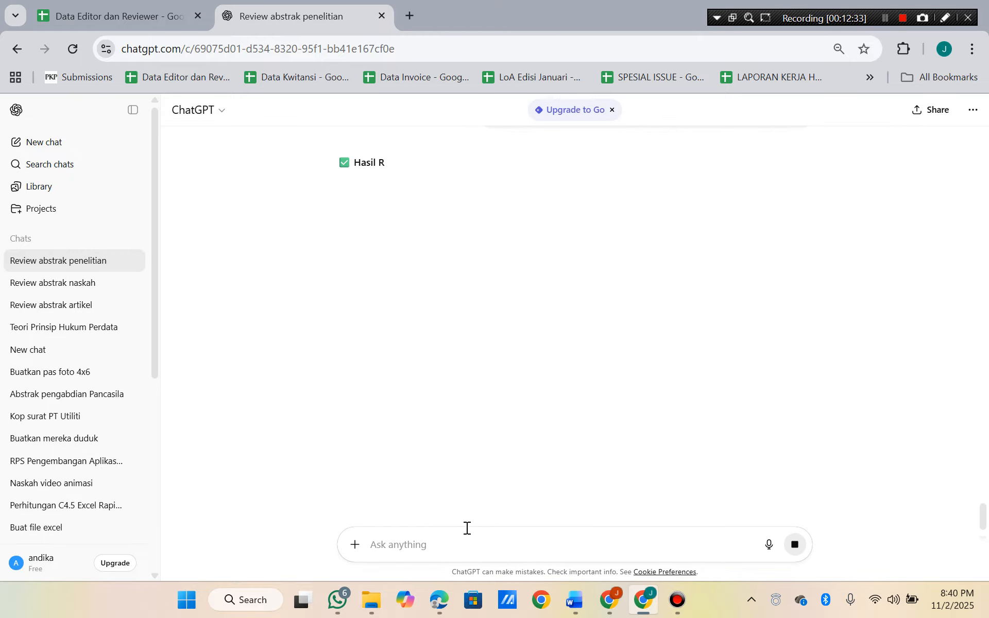
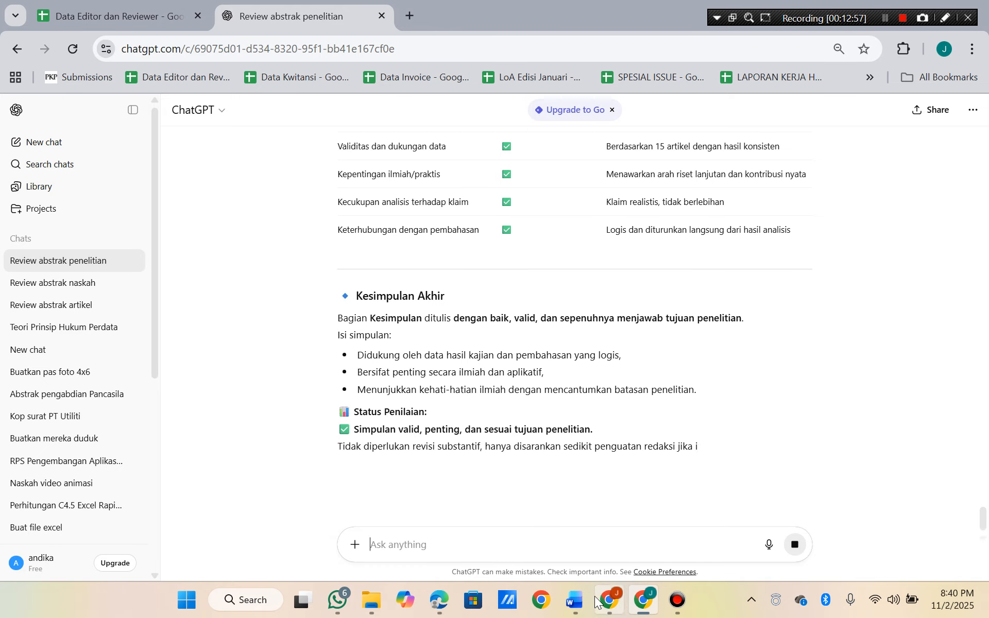
Switch to the article manuscript in Word and examine the numbered list under the REFERENCES heading.
{"action": "mouse_move", "coordinate": [574, 598]}
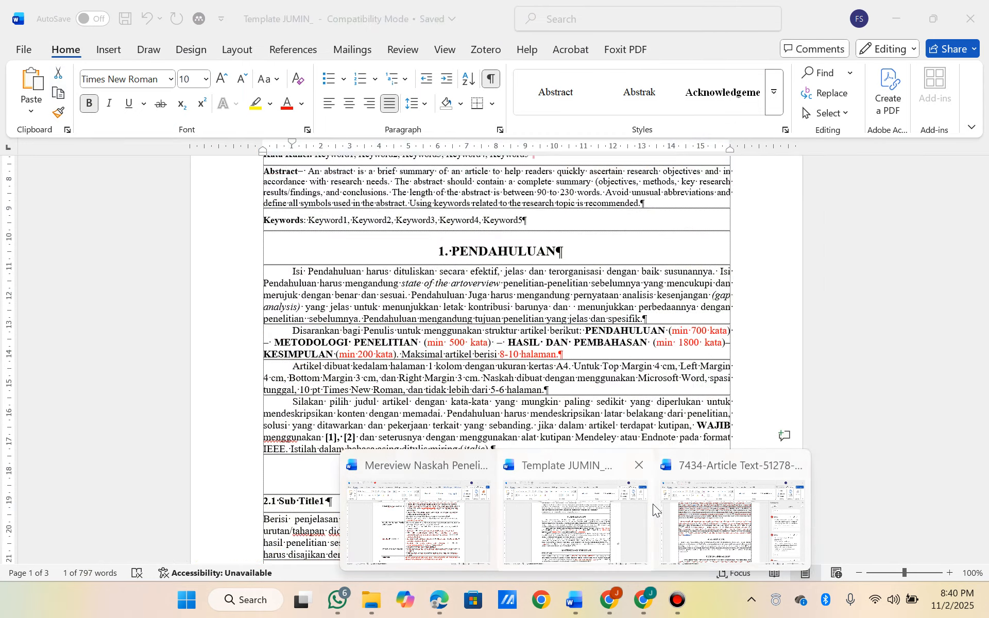
{"action": "left_click", "coordinate": [704, 506]}
{"action": "scroll", "coordinate": [558, 467], "scroll_direction": "down", "scroll_amount": 12}
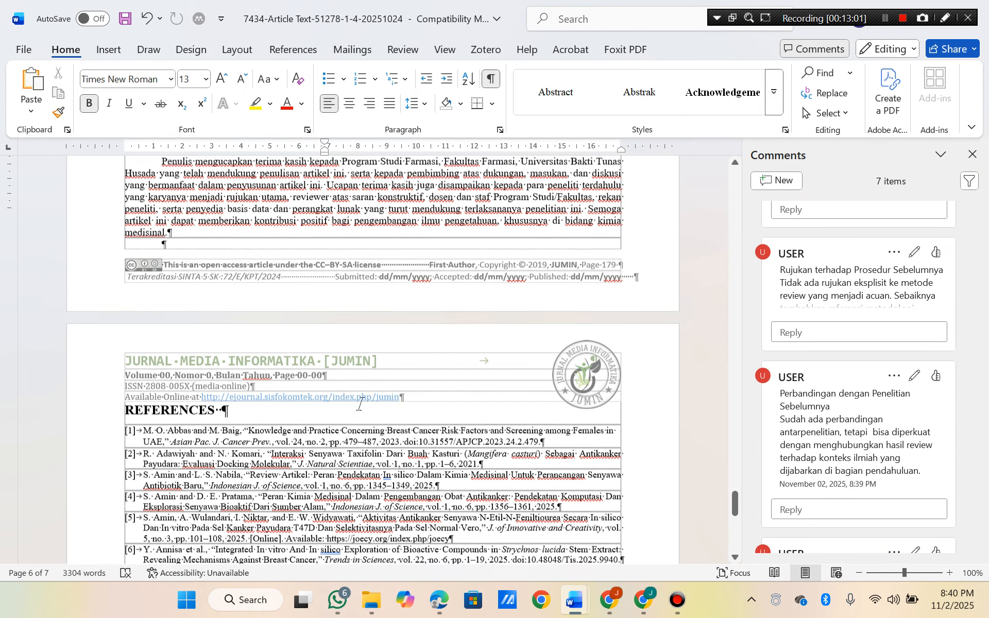
{"action": "left_click", "coordinate": [181, 331]}
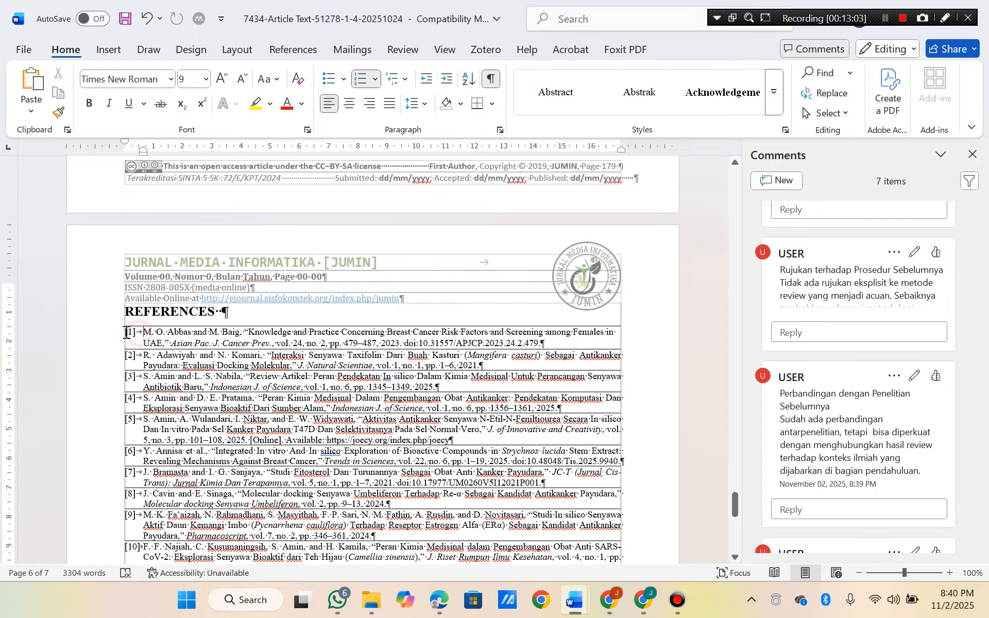
{"action": "left_click", "coordinate": [129, 333]}
{"action": "left_click", "coordinate": [229, 312]}
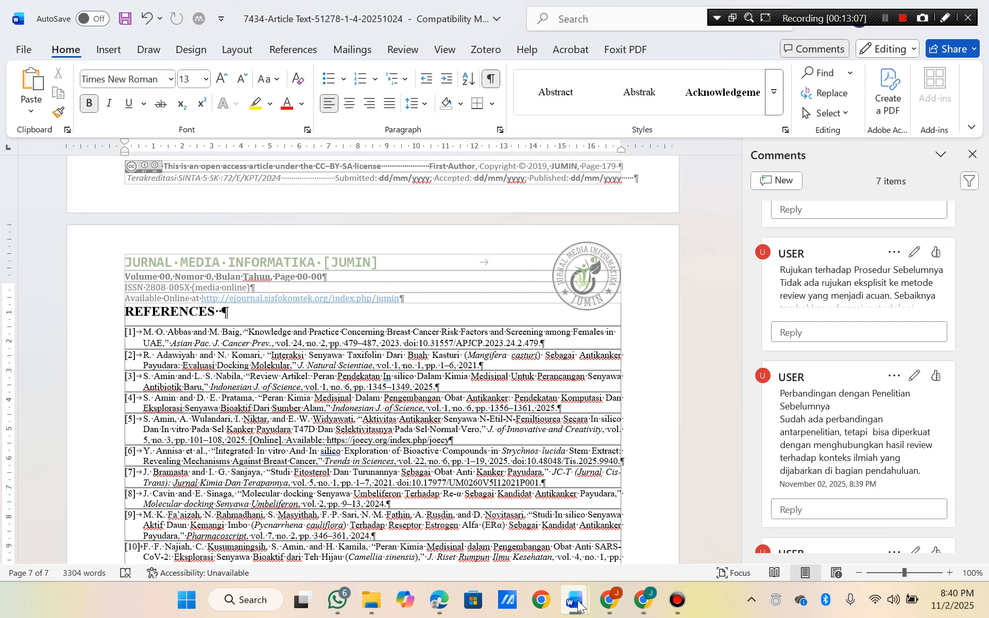
Start a comment on the manuscript's REFERENCES heading with the review guide's criterion "semua sitasi di dalam teks artikel tidak dituliskan pustakanya dibagian daftar pustaka".
{"action": "mouse_move", "coordinate": [571, 602]}
{"action": "left_click", "coordinate": [452, 531]}
{"action": "scroll", "coordinate": [477, 440], "scroll_direction": "down", "scroll_amount": 2}
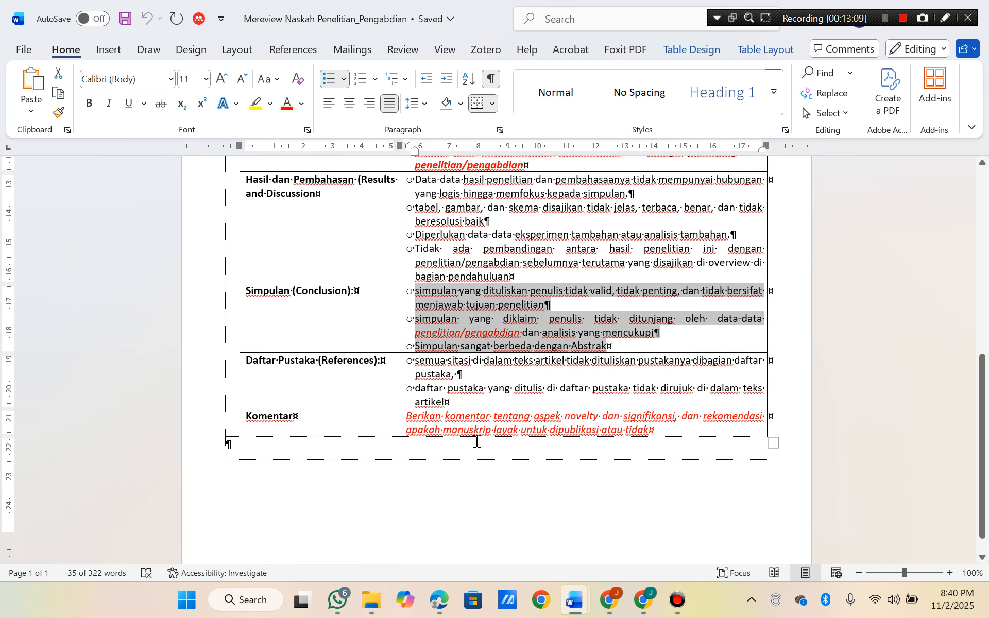
{"action": "left_click", "coordinate": [417, 363]}
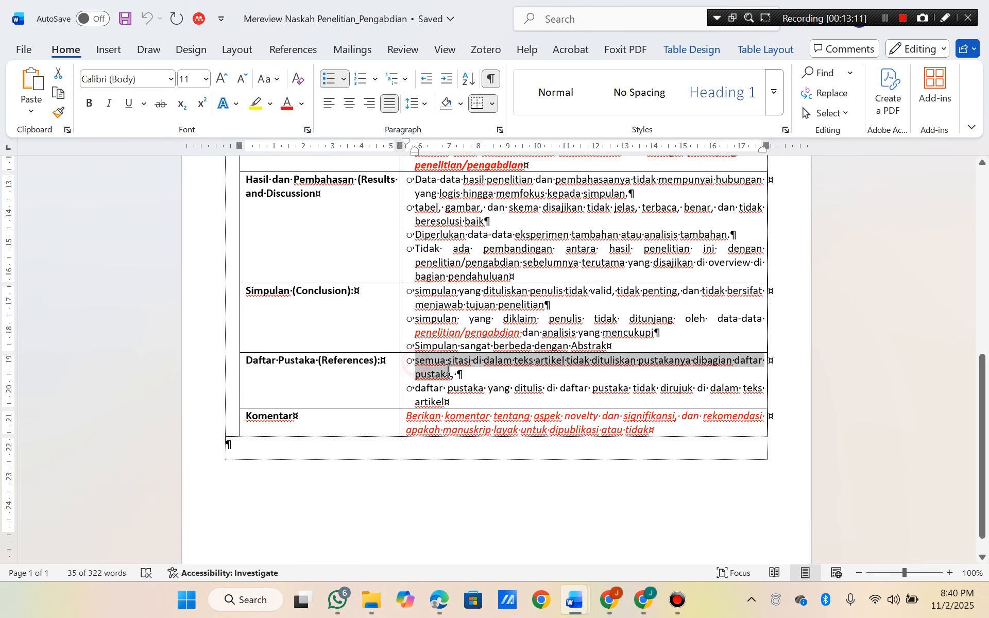
{"action": "key", "text": "alt+Tab"}
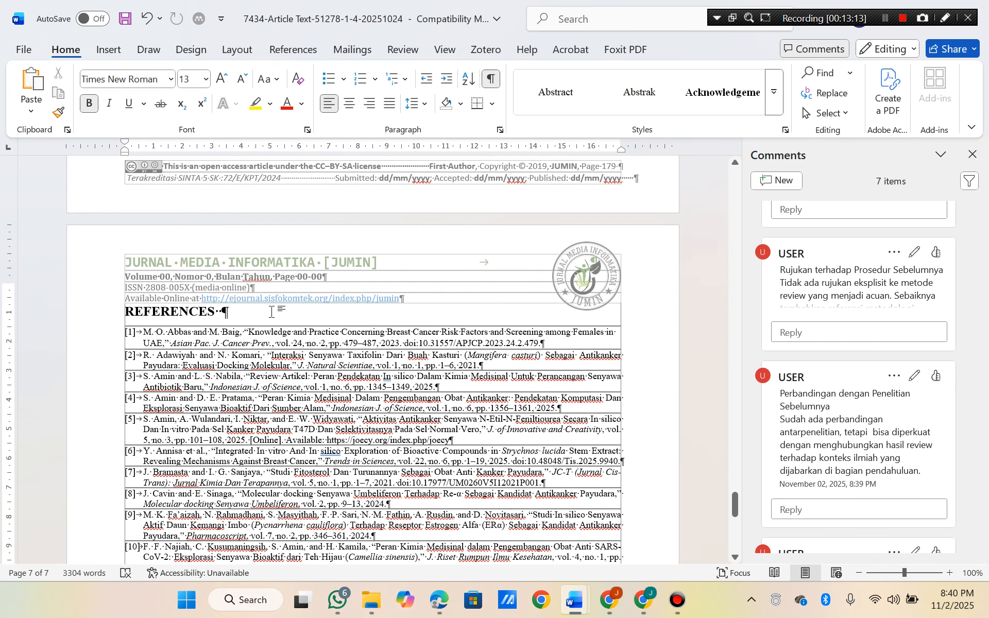
{"action": "left_click", "coordinate": [766, 180]}
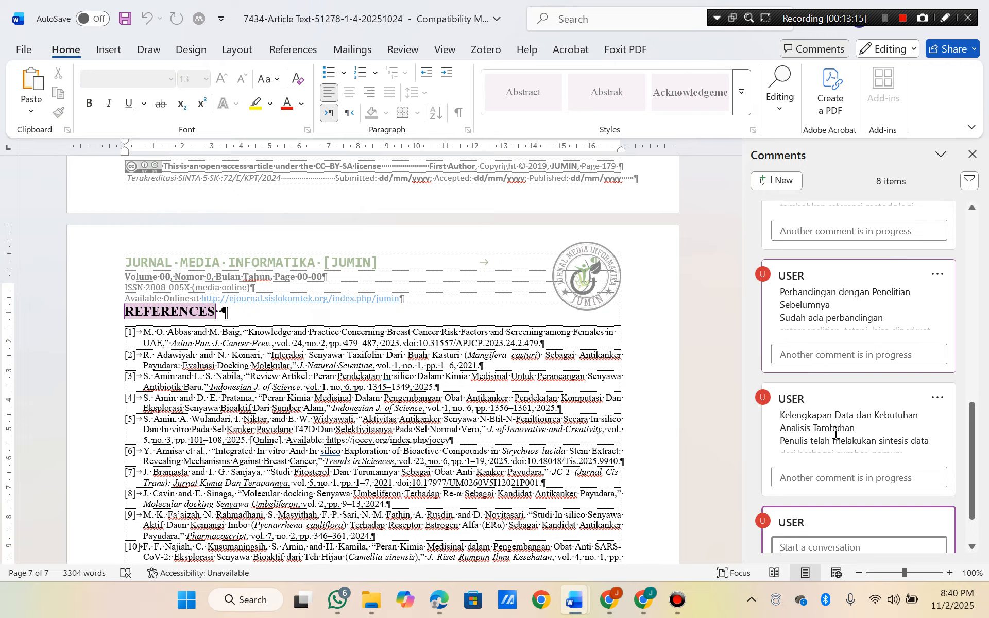
{"action": "type", "text": "semua sitasi di dalam teks artikel tidak dituliskan pustakanya dibagian daftar pustaka"}
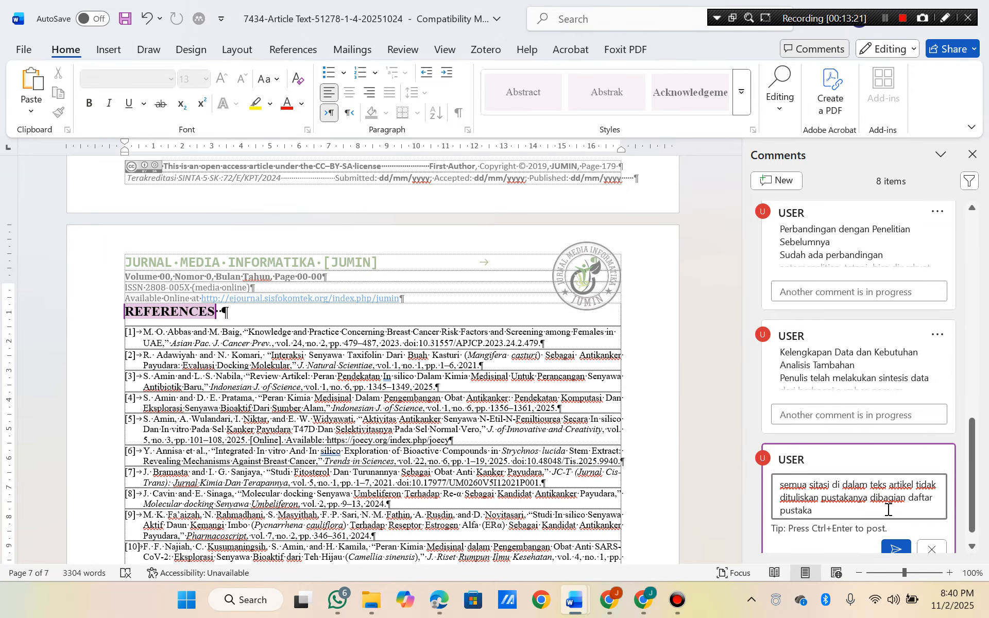
Replace the draft comment's text with the guide's criterion "daftar pustaka yang ditulis di daftar pustaka tidak dirujuk di dalam teks artikel" and post it.
{"action": "key", "text": "alt+Tab"}
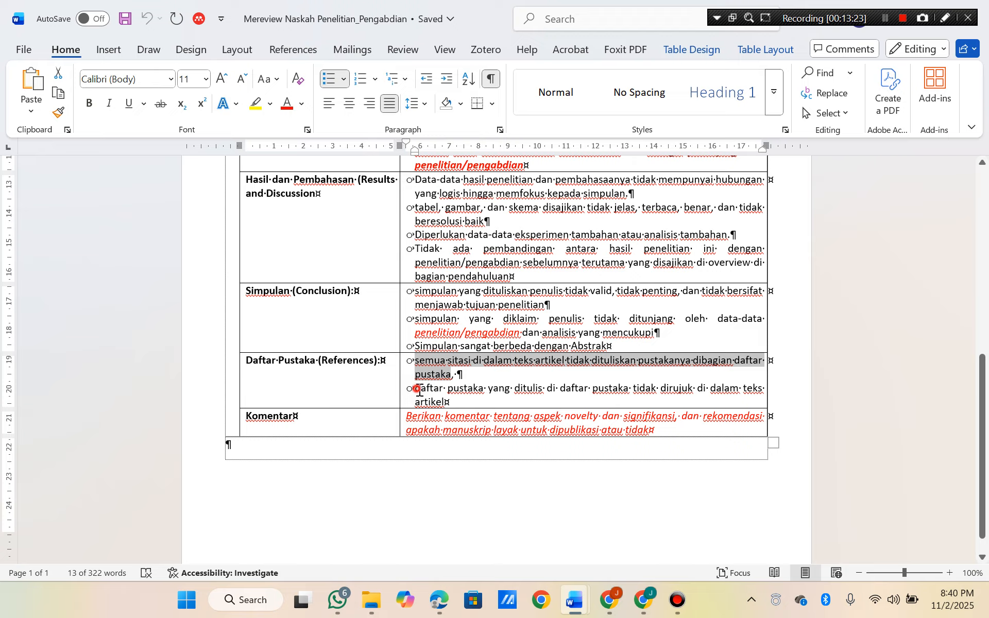
{"action": "left_click_drag", "start_coordinate": [418, 390], "coordinate": [450, 403]}
{"action": "key", "text": "ctrl+c"}
{"action": "key", "text": "alt+Tab"}
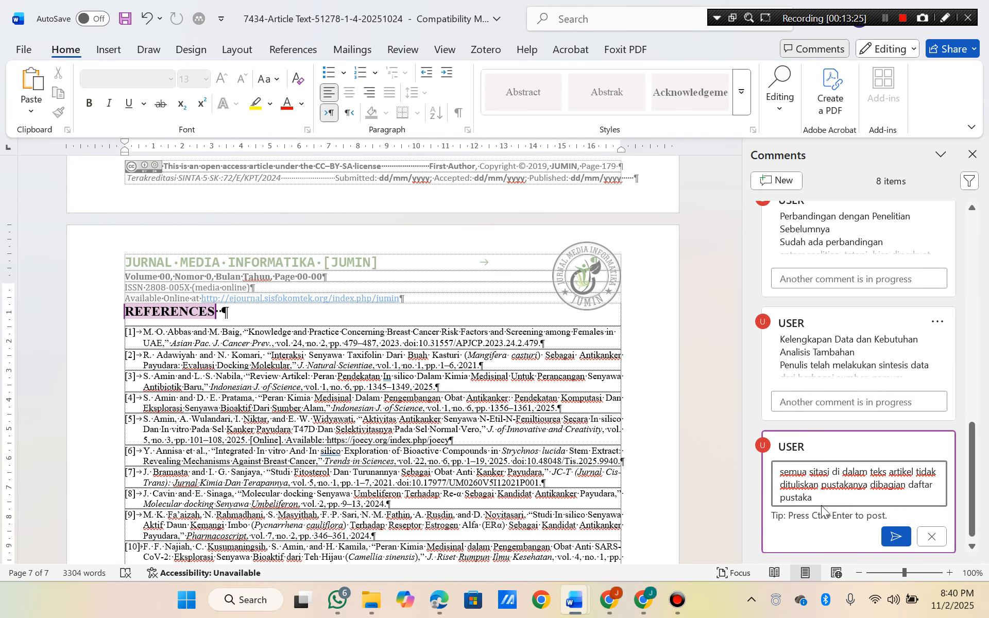
{"action": "type", "text": ","}
{"action": "key", "text": "ctrl+a"}
{"action": "key", "text": "ctrl+b"}
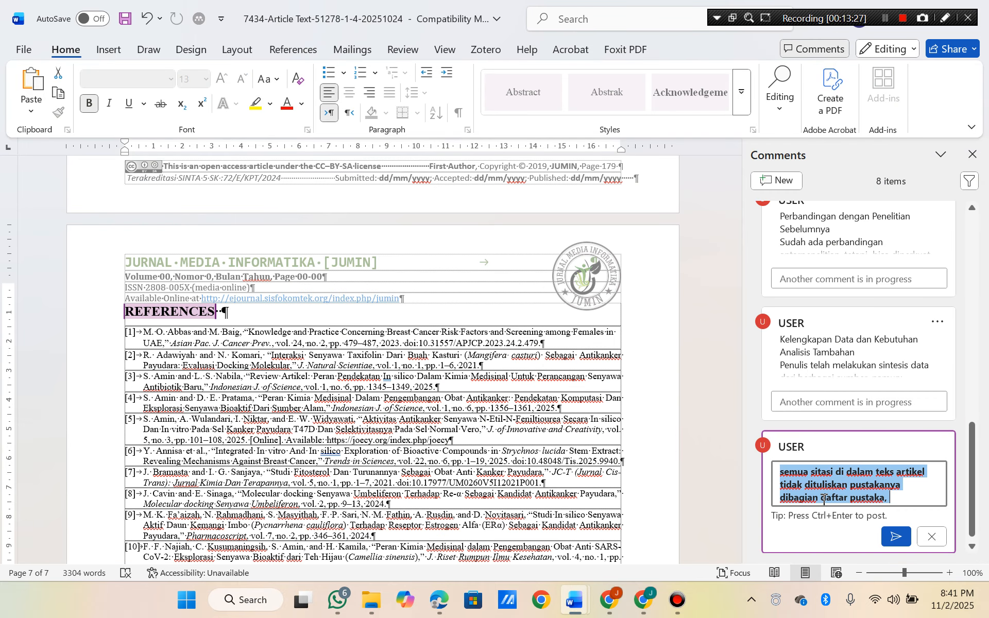
{"action": "key", "text": "BackSpace"}
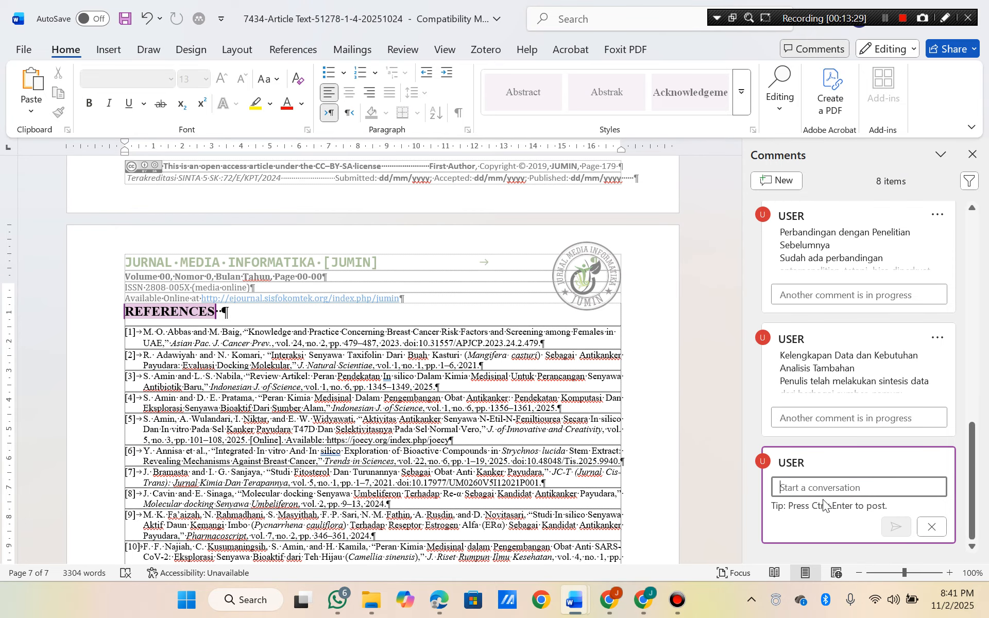
{"action": "key", "text": "ctrl+v"}
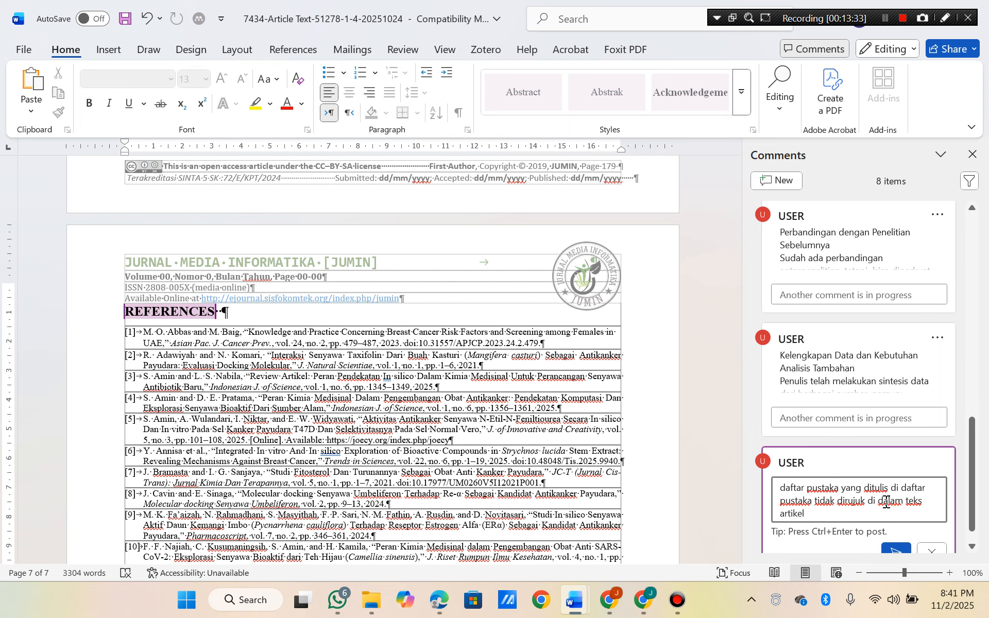
{"action": "scroll", "coordinate": [844, 515], "scroll_direction": "down", "scroll_amount": 1}
{"action": "left_click", "coordinate": [894, 528]}
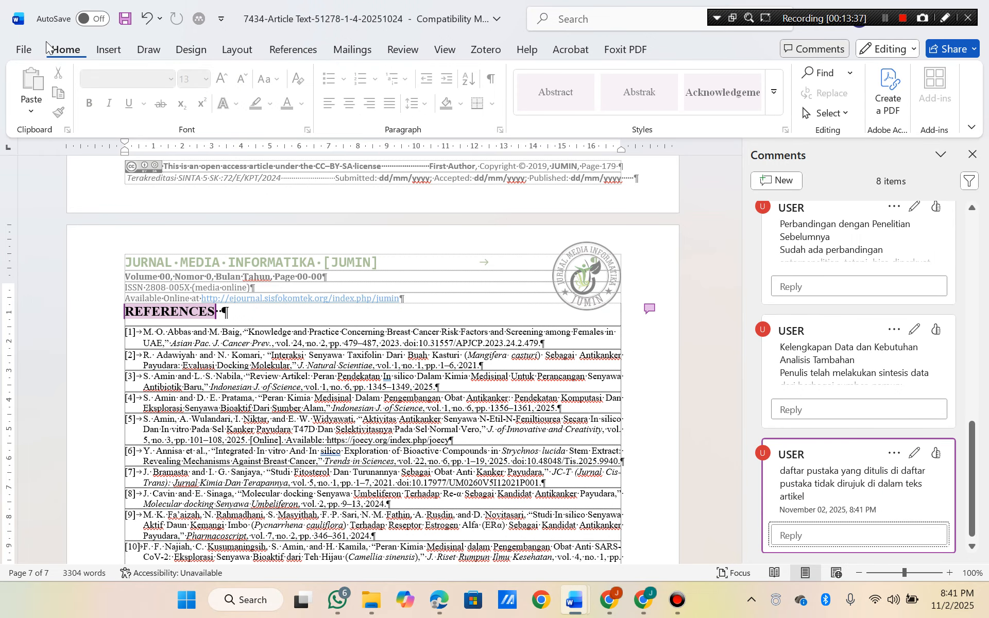
{"action": "left_click", "coordinate": [24, 49]}
{"action": "left_click", "coordinate": [49, 257]}
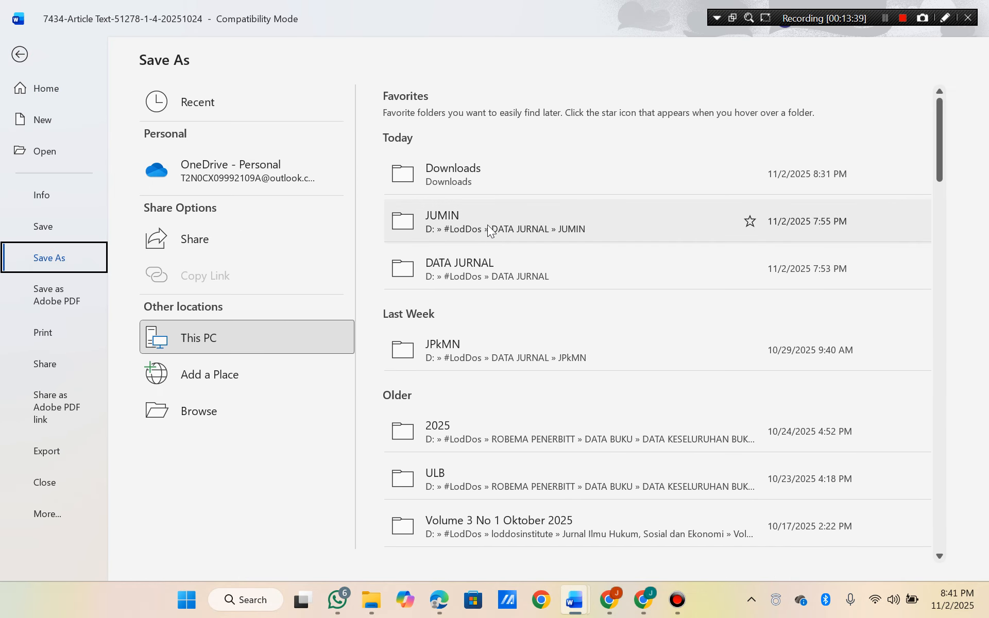
{"action": "left_click", "coordinate": [484, 178]}
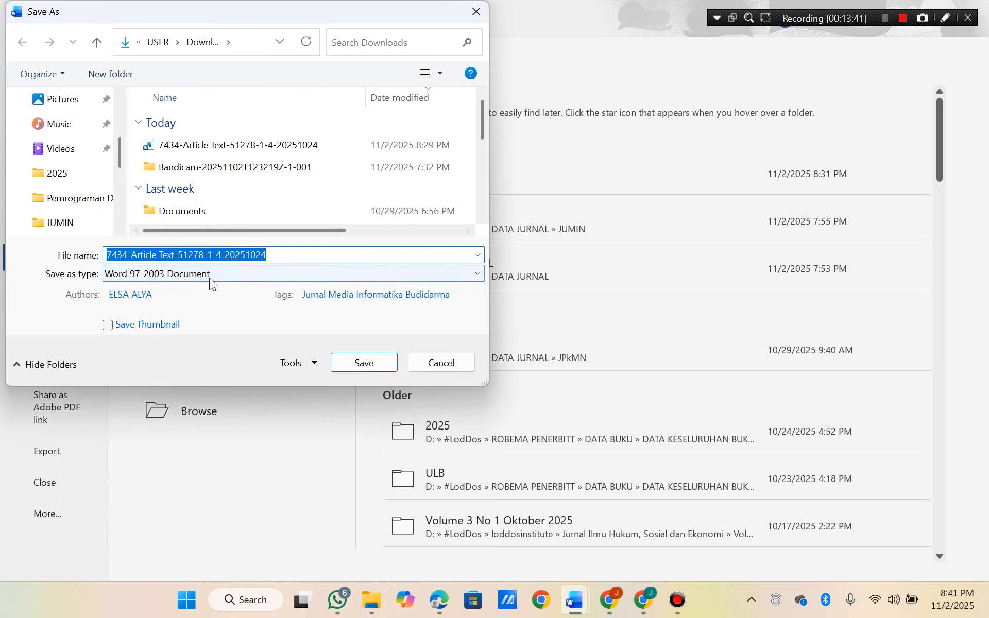
{"action": "left_click", "coordinate": [210, 275]}
{"action": "left_click", "coordinate": [155, 366]}
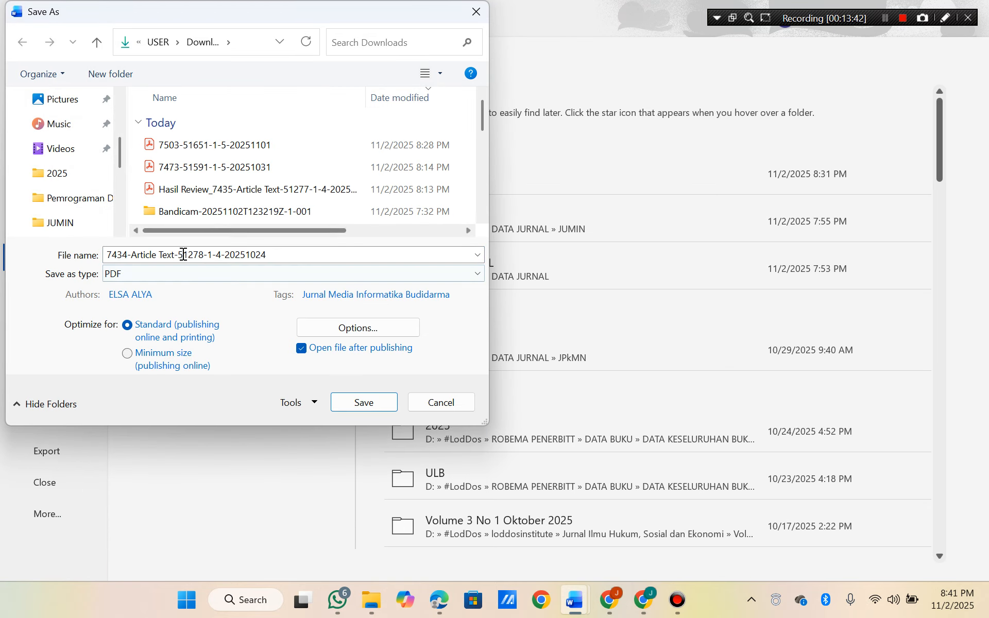
{"action": "left_click_drag", "start_coordinate": [266, 255], "coordinate": [107, 256]}
{"action": "left_click", "coordinate": [106, 256]}
{"action": "type", "text": "Hasil Review"}
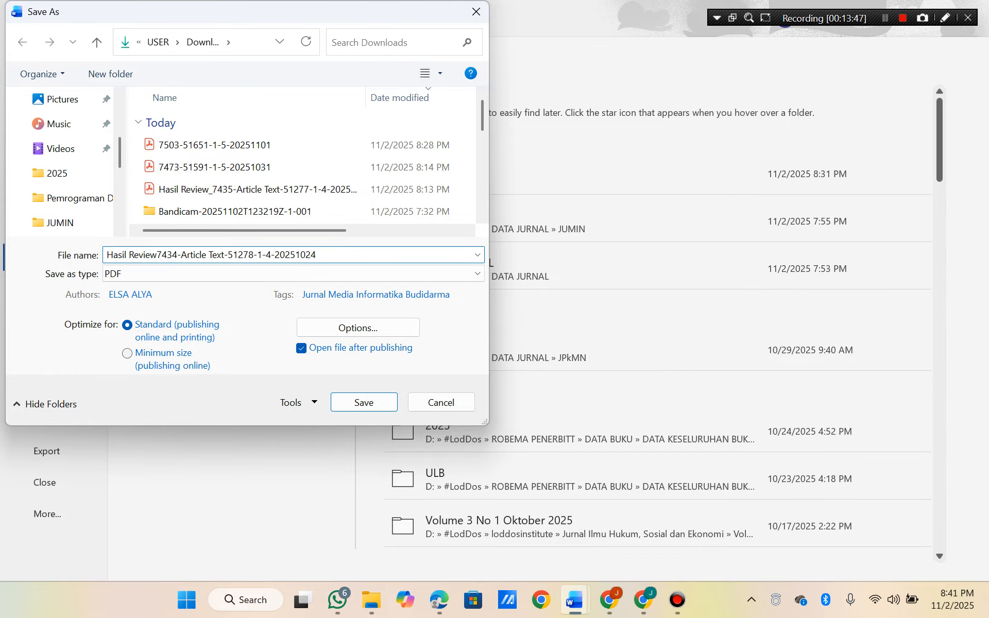
{"action": "type", "text": "_"}
{"action": "key", "text": "Return"}
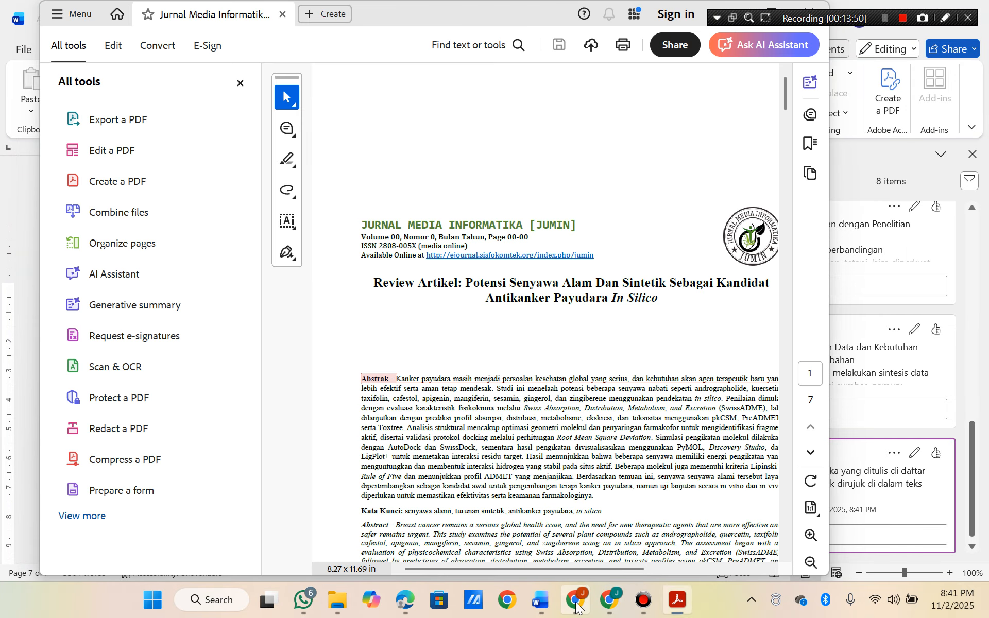
Check the review form's Results and Discussion questions, and copy the Tabel 1 comment "Perbandingan dengan Penelitian Sebelumnya" from the Word manuscript.
{"action": "left_click", "coordinate": [576, 604]}
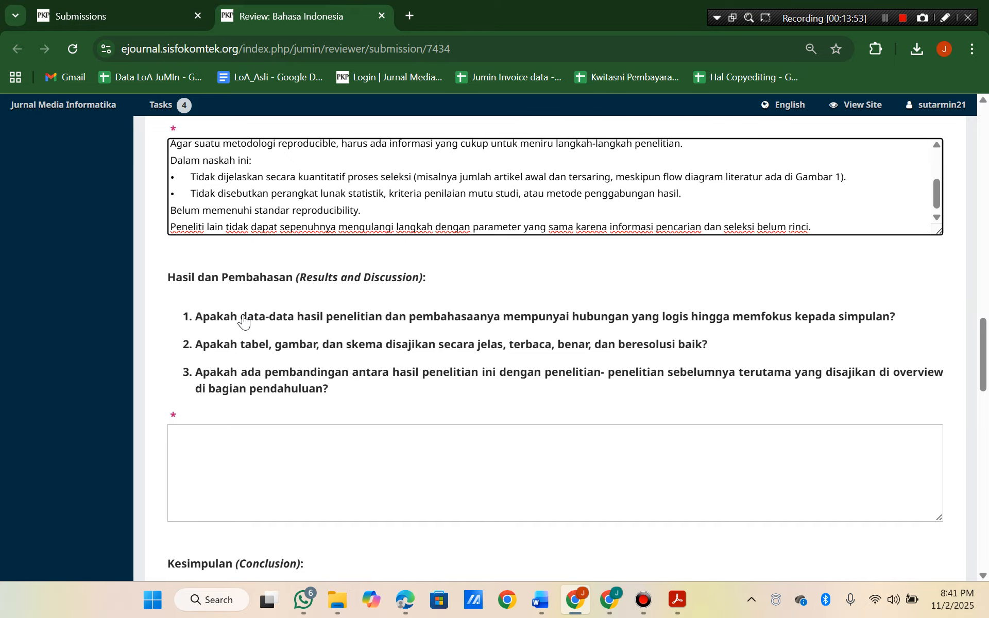
{"action": "left_click_drag", "start_coordinate": [244, 320], "coordinate": [890, 332]}
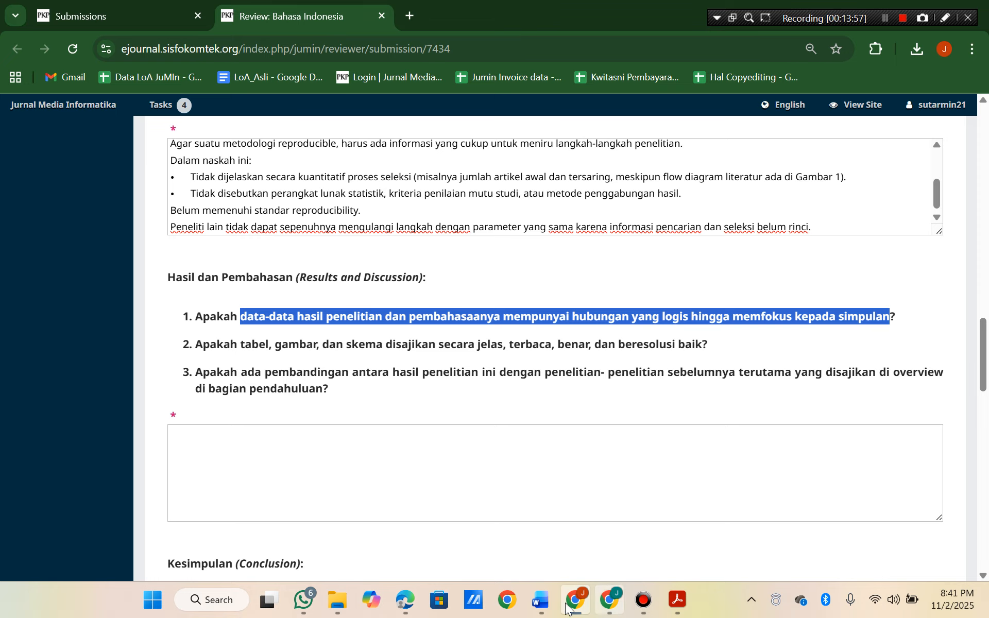
{"action": "left_click", "coordinate": [541, 601]}
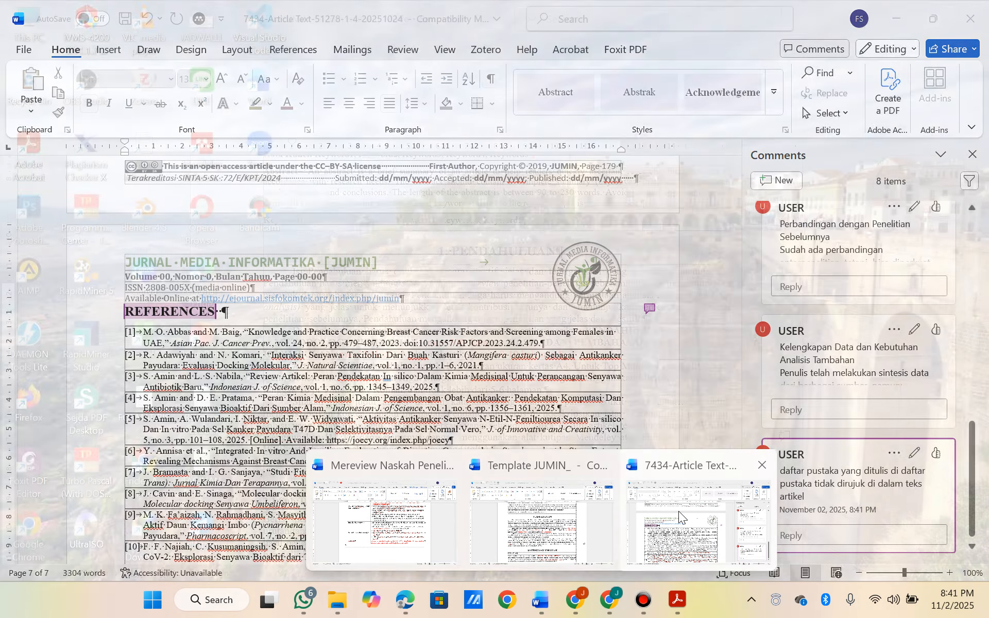
{"action": "left_click", "coordinate": [680, 511]}
{"action": "scroll", "coordinate": [341, 394], "scroll_direction": "up", "scroll_amount": 20}
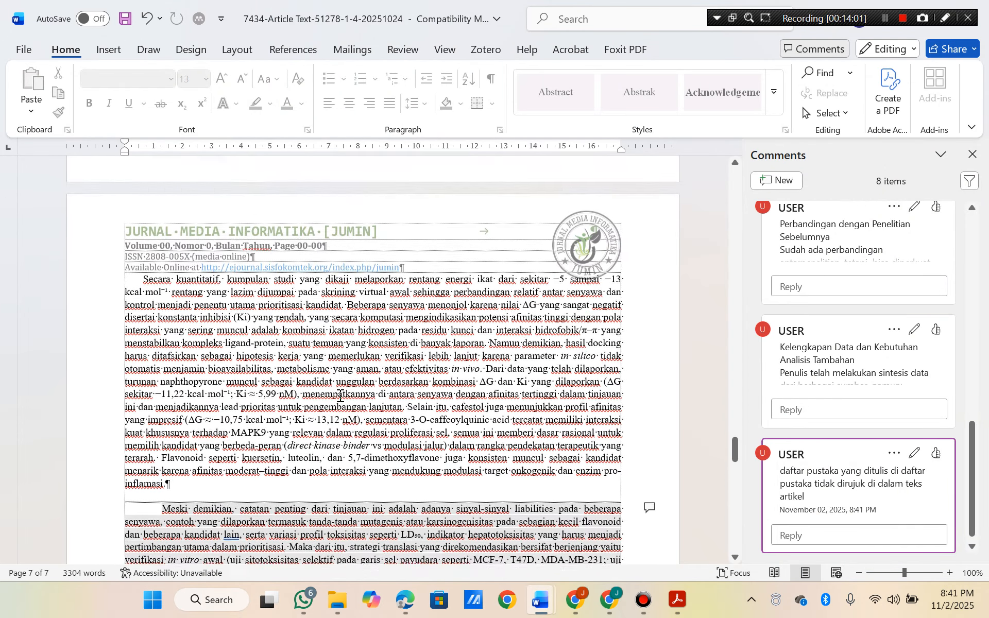
{"action": "scroll", "coordinate": [341, 395], "scroll_direction": "up", "scroll_amount": 20}
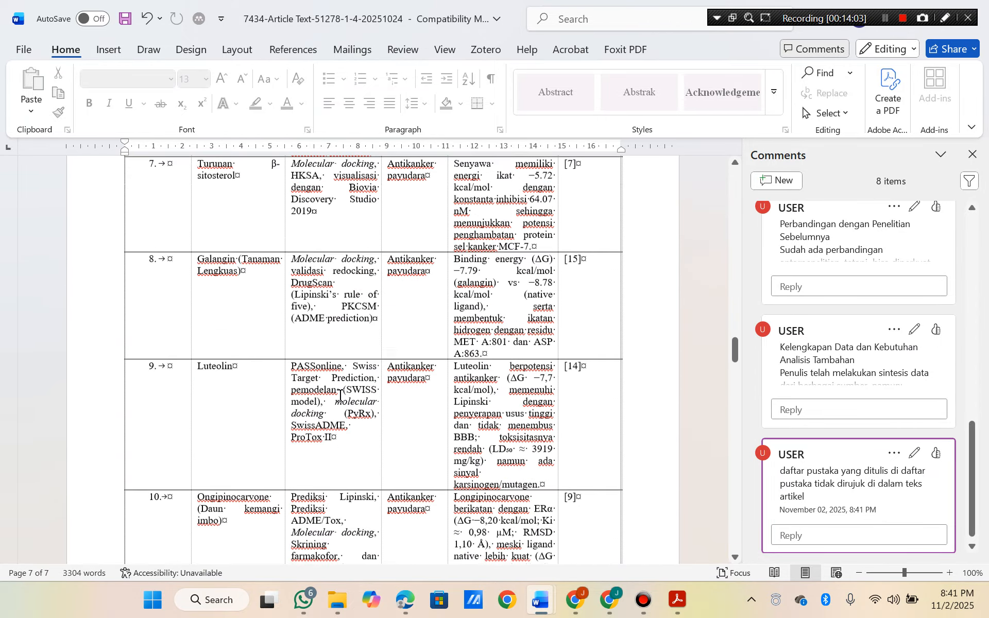
{"action": "scroll", "coordinate": [340, 395], "scroll_direction": "up", "scroll_amount": 15}
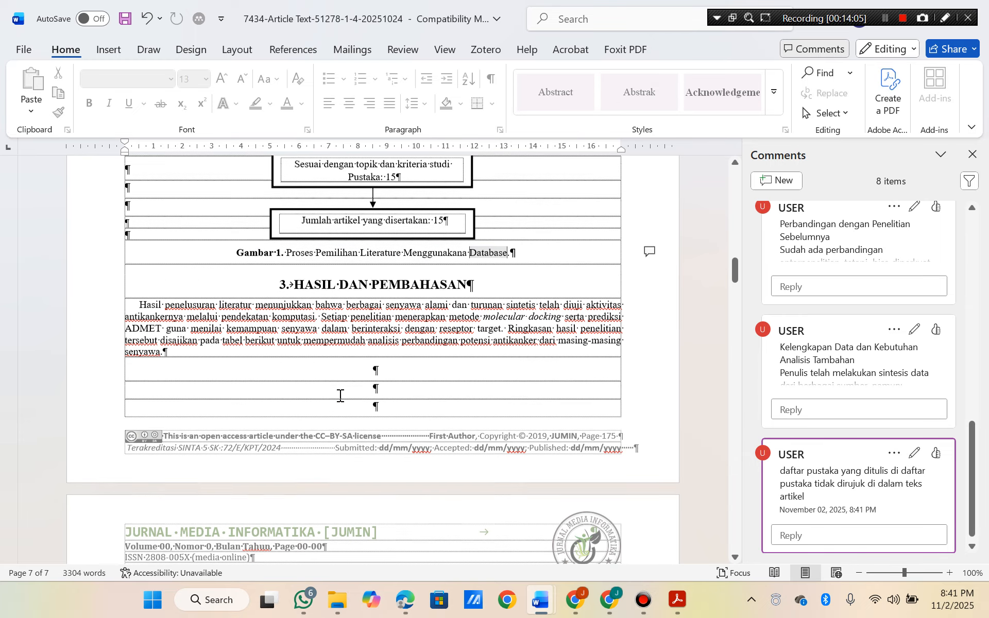
{"action": "left_click", "coordinate": [387, 287]}
{"action": "scroll", "coordinate": [386, 287], "scroll_direction": "down", "scroll_amount": 5}
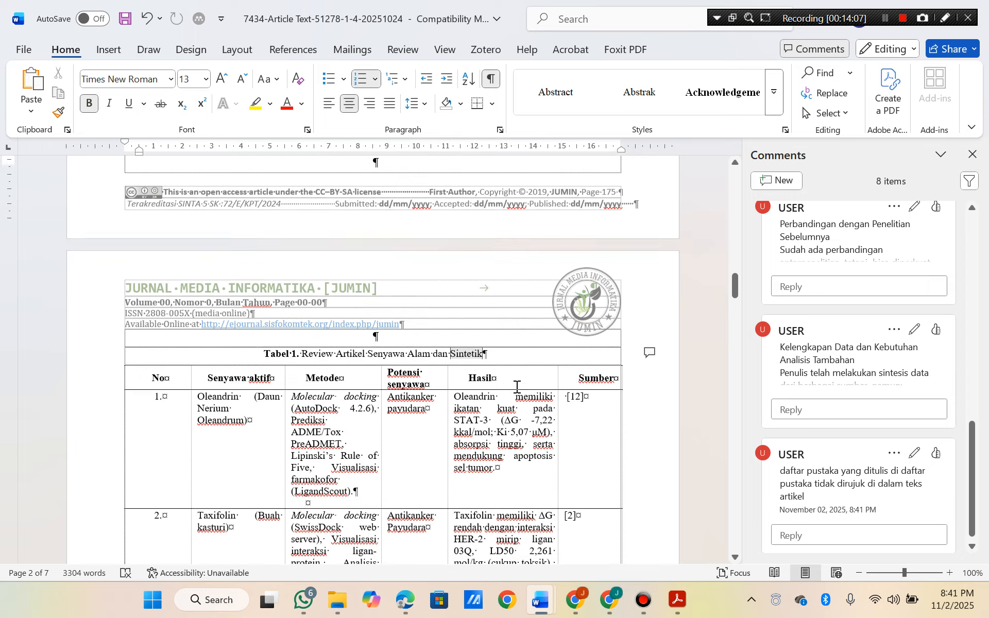
{"action": "left_click", "coordinate": [649, 340]}
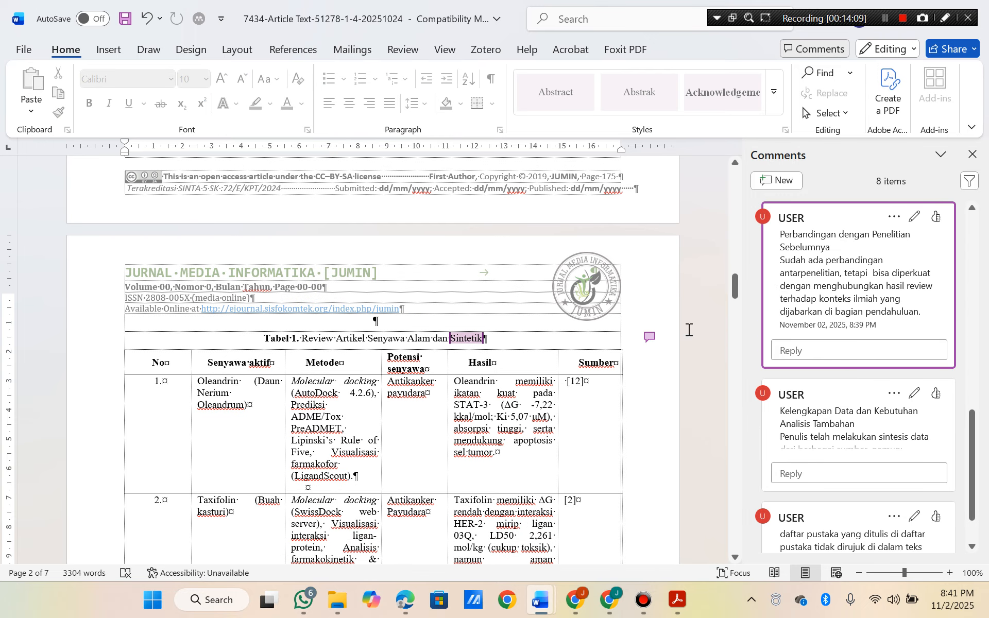
{"action": "triple_click", "coordinate": [823, 283]}
{"action": "key", "text": "ctrl+c"}
Fill the Hasil dan Pembahasan answer in the OJS review form with the copied comment on comparison with previous research.
{"action": "key", "text": "alt+Tab"}
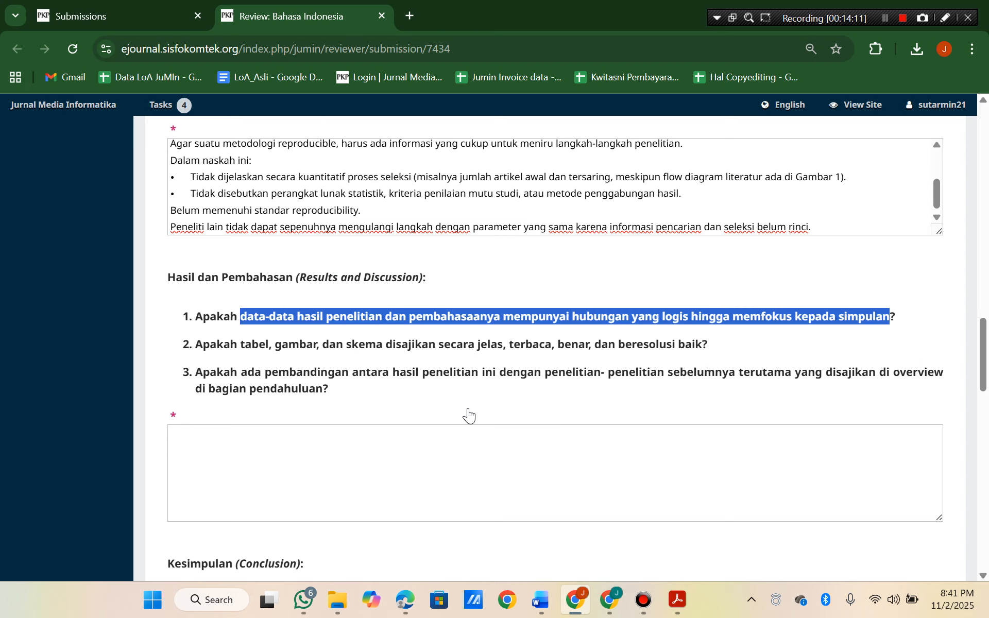
{"action": "left_click", "coordinate": [332, 461]}
{"action": "key", "text": "ctrl+v"}
Fill the Kesimpulan answer with "simpulan yang dituliskan penulis valid, penting, dan bersifat menjawab tujuan penelitian".
{"action": "scroll", "coordinate": [338, 451], "scroll_direction": "down", "scroll_amount": 5}
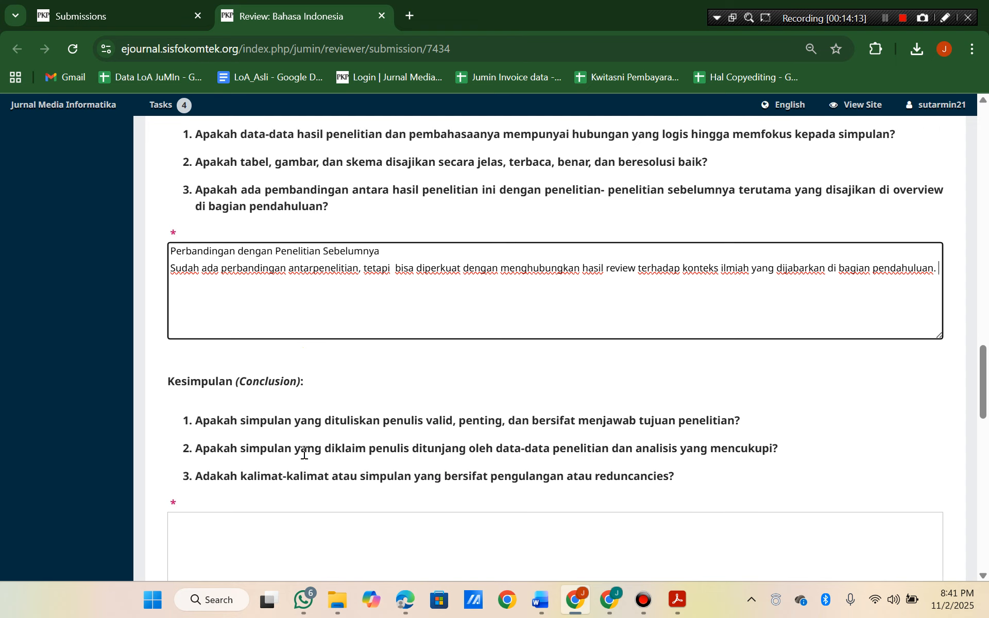
{"action": "key", "text": "alt+Tab"}
{"action": "key", "text": "alt+Tab"}
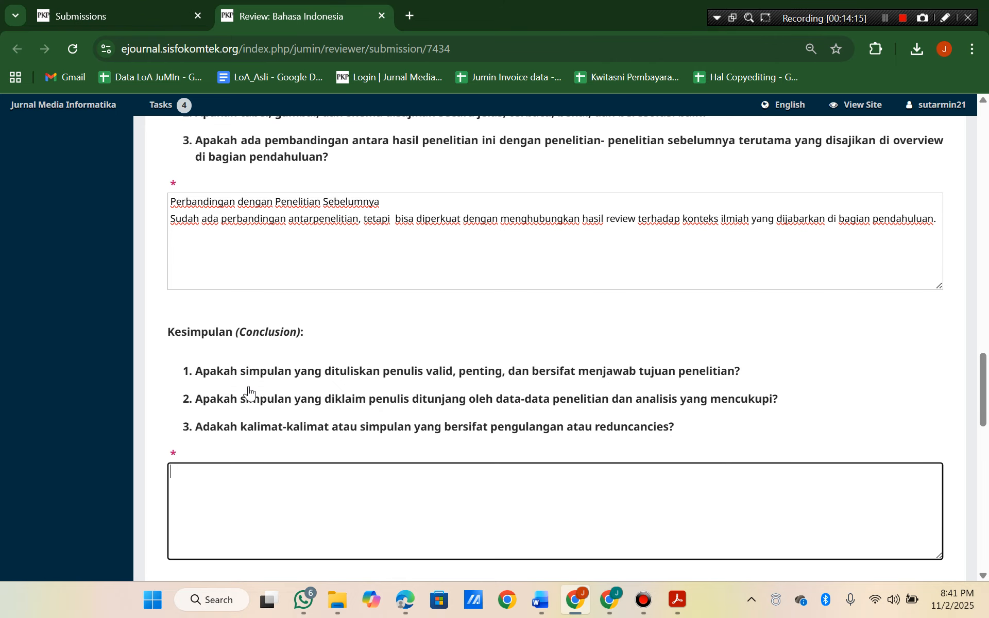
{"action": "left_click_drag", "start_coordinate": [241, 373], "coordinate": [387, 482]}
Fill the Daftar Pustaka answer with its first question's wording minus both "apakah" words, and with "tidak" before "dituliskan".
{"action": "scroll", "coordinate": [387, 480], "scroll_direction": "down", "scroll_amount": 4}
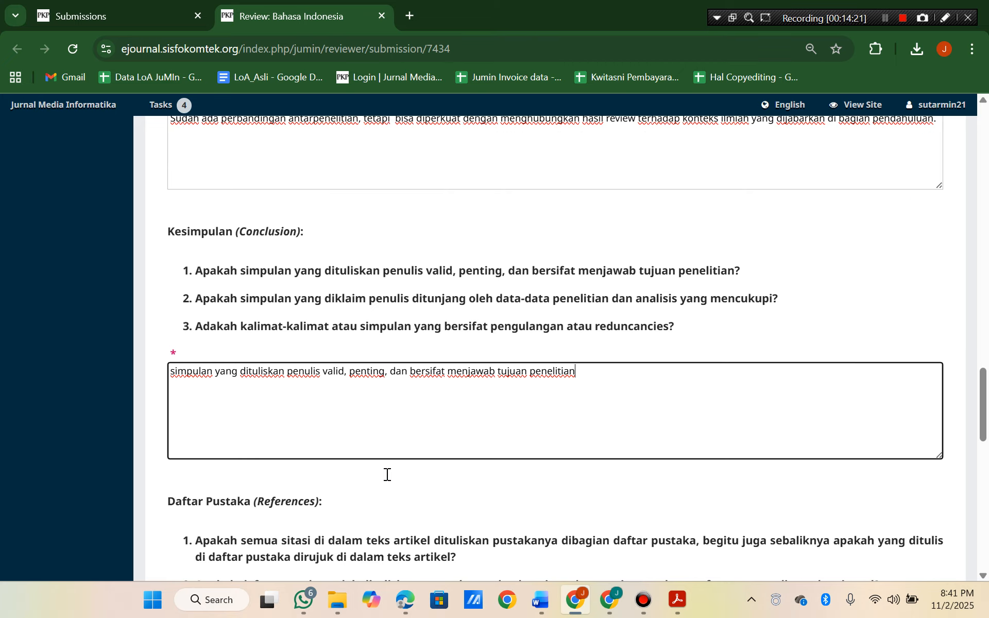
{"action": "left_click_drag", "start_coordinate": [242, 410], "coordinate": [449, 431]}
{"action": "left_click_drag", "start_coordinate": [309, 515], "coordinate": [287, 518]}
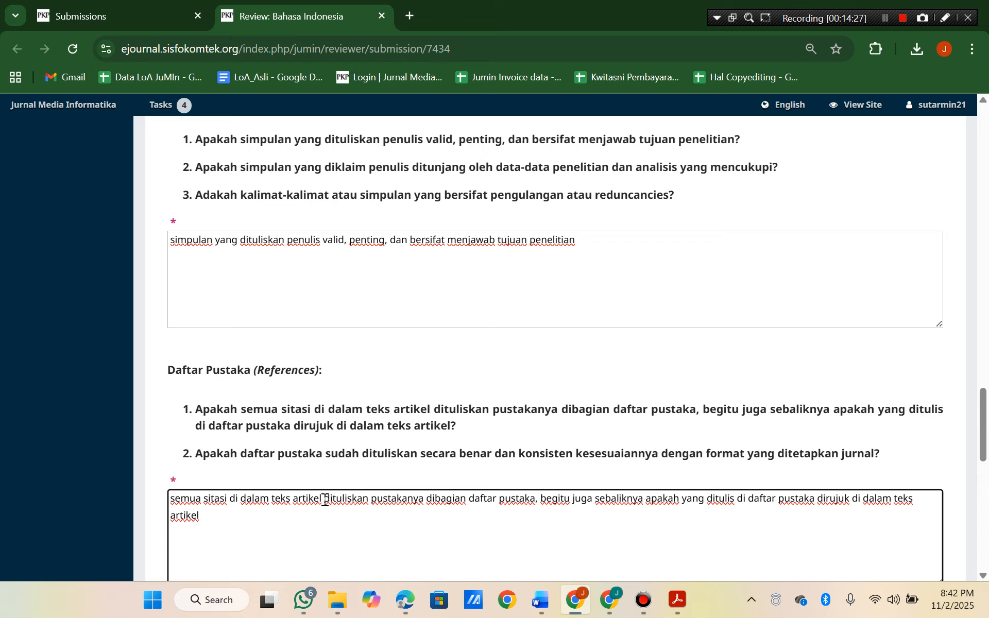
{"action": "type", "text": "tidak"}
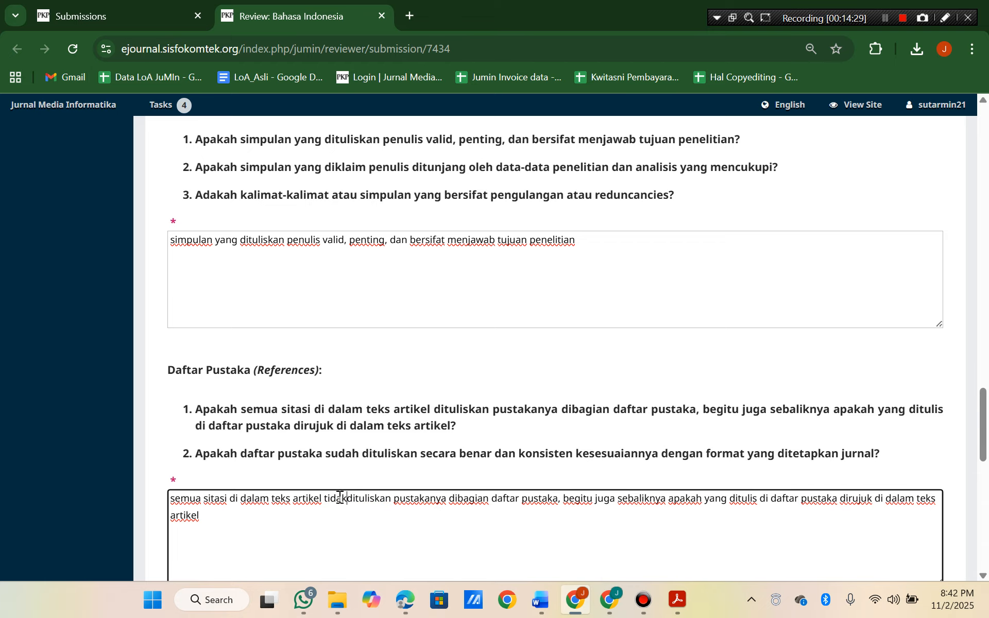
{"action": "scroll", "coordinate": [412, 470], "scroll_direction": "down", "scroll_amount": 3}
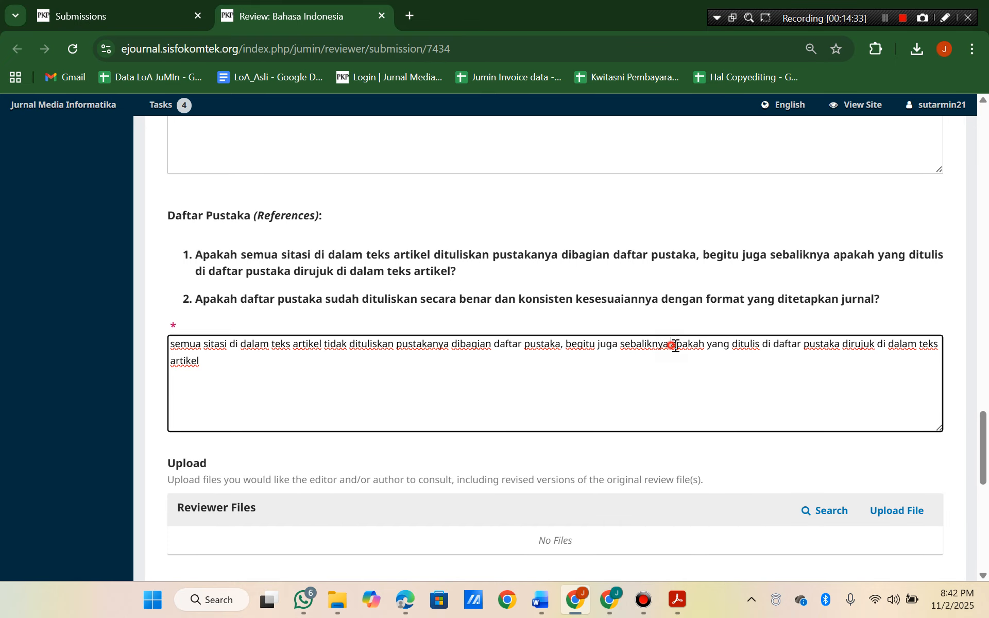
{"action": "left_click_drag", "start_coordinate": [673, 346], "coordinate": [720, 346]}
{"action": "key", "text": "BackSpace"}
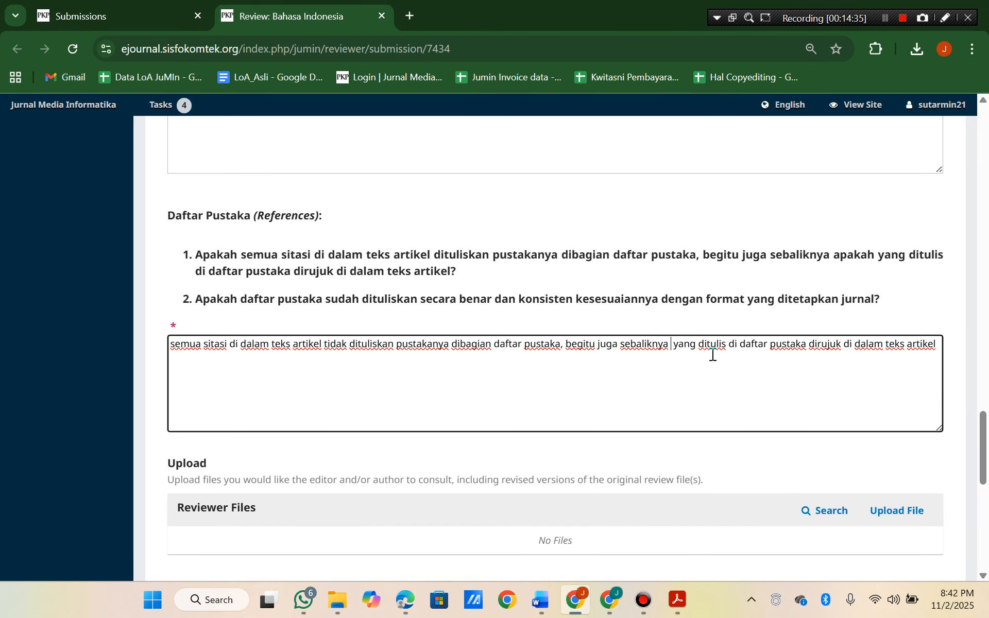
Upload Hasil Review_7434-Article Text-51278-1-4-20251024.pdf from the Downloads folder as a reviewer file and complete the upload.
{"action": "scroll", "coordinate": [376, 397], "scroll_direction": "down", "scroll_amount": 3}
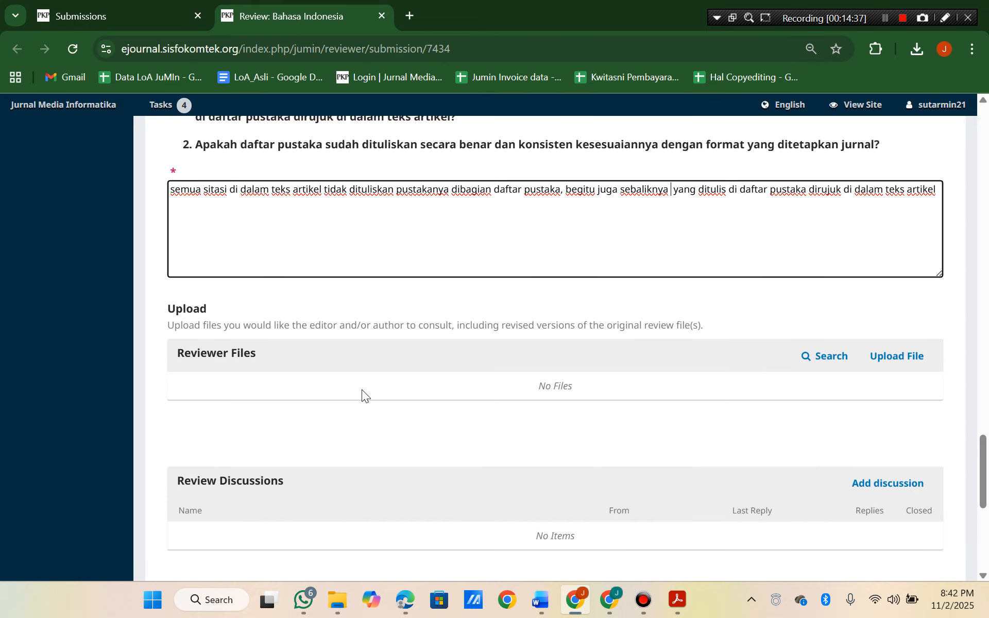
{"action": "left_click", "coordinate": [895, 367]}
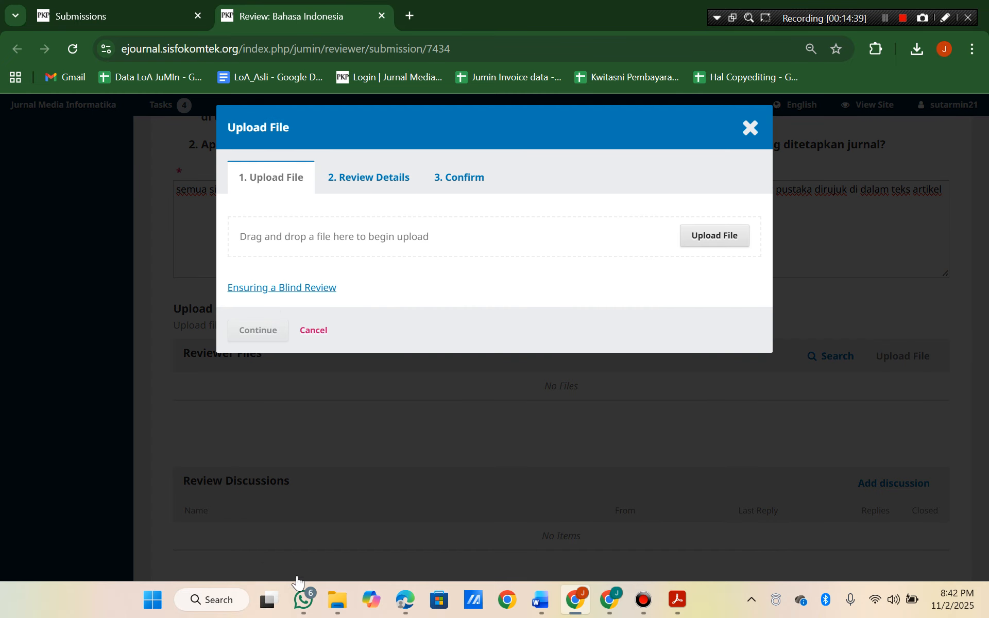
{"action": "mouse_move", "coordinate": [337, 601]}
{"action": "left_click", "coordinate": [279, 512]}
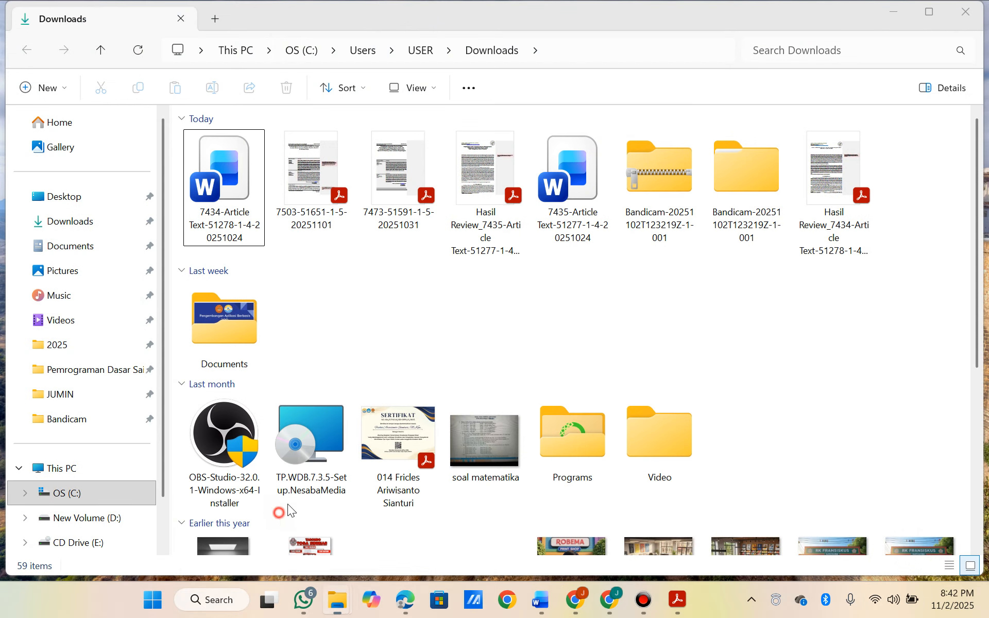
{"action": "key", "text": "alt+Tab"}
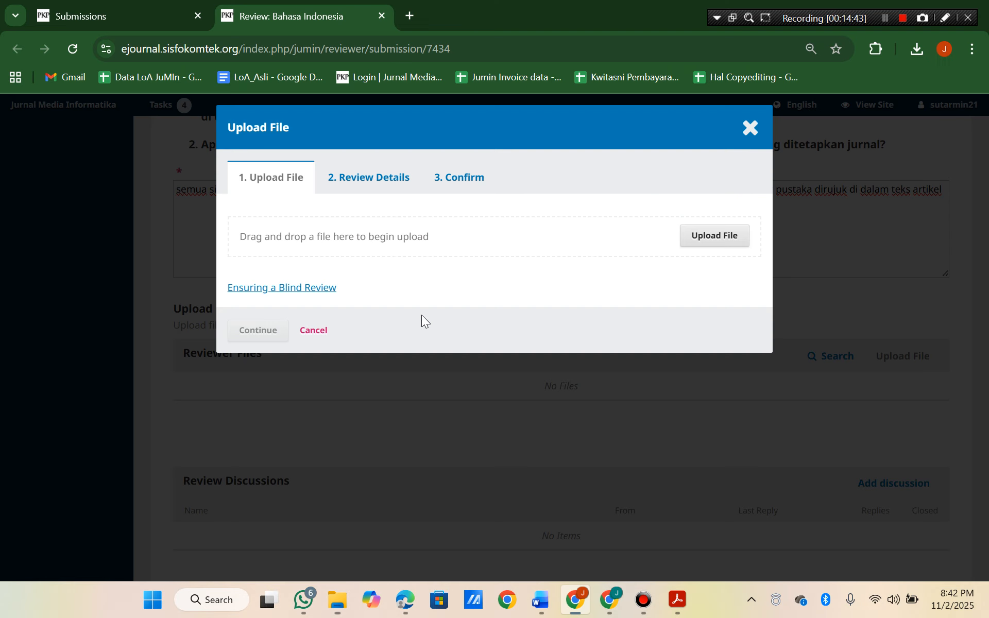
{"action": "key", "text": "alt+Tab"}
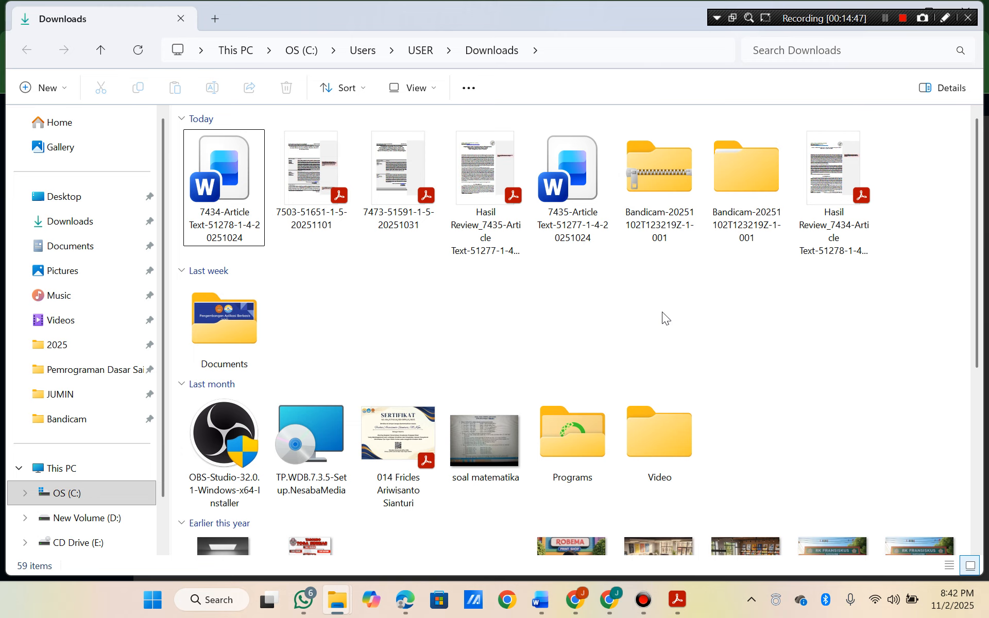
{"action": "left_click_drag", "start_coordinate": [832, 176], "coordinate": [475, 243]}
{"action": "key", "text": "alt+Tab"}
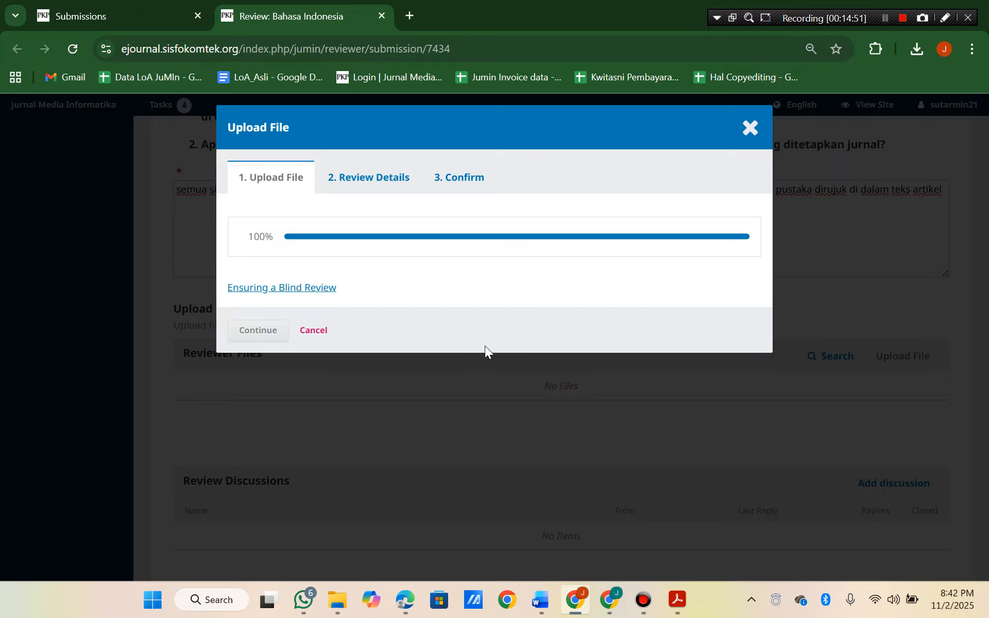
{"action": "left_click", "coordinate": [256, 331]}
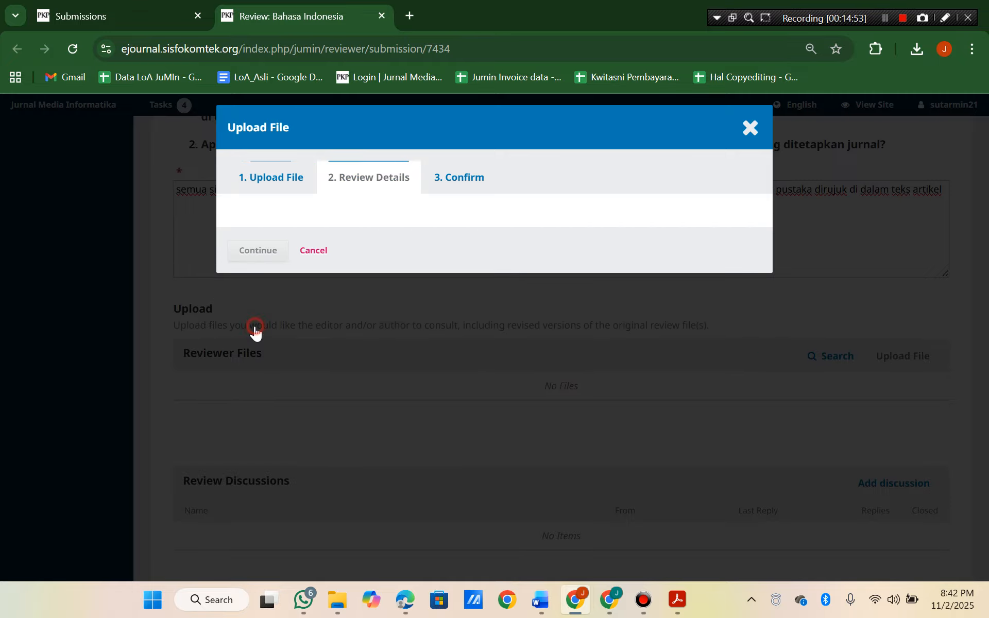
{"action": "left_click", "coordinate": [259, 296]}
{"action": "left_click", "coordinate": [262, 350]}
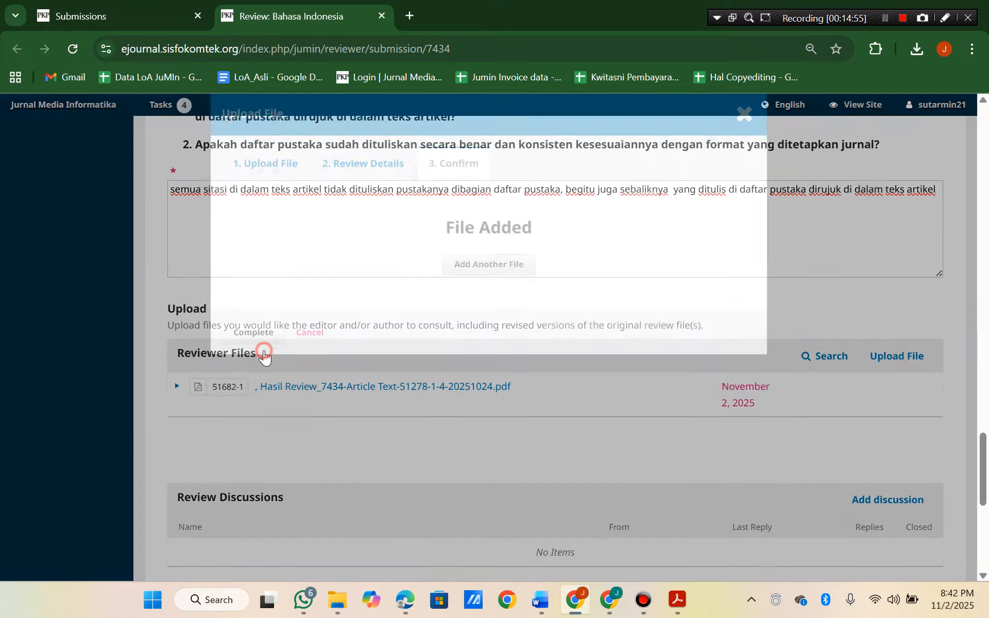
Set the recommendation to Revisions Required, then submit the review and confirm the submission.
{"action": "scroll", "coordinate": [309, 356], "scroll_direction": "down", "scroll_amount": 5}
{"action": "left_click", "coordinate": [332, 352]}
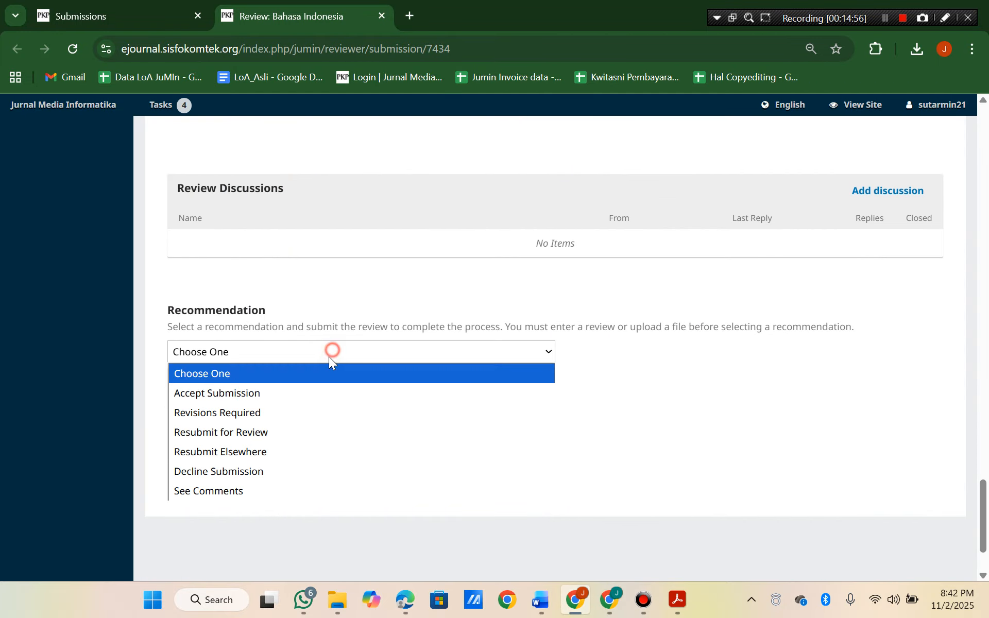
{"action": "left_click", "coordinate": [294, 413]}
{"action": "left_click", "coordinate": [212, 397]}
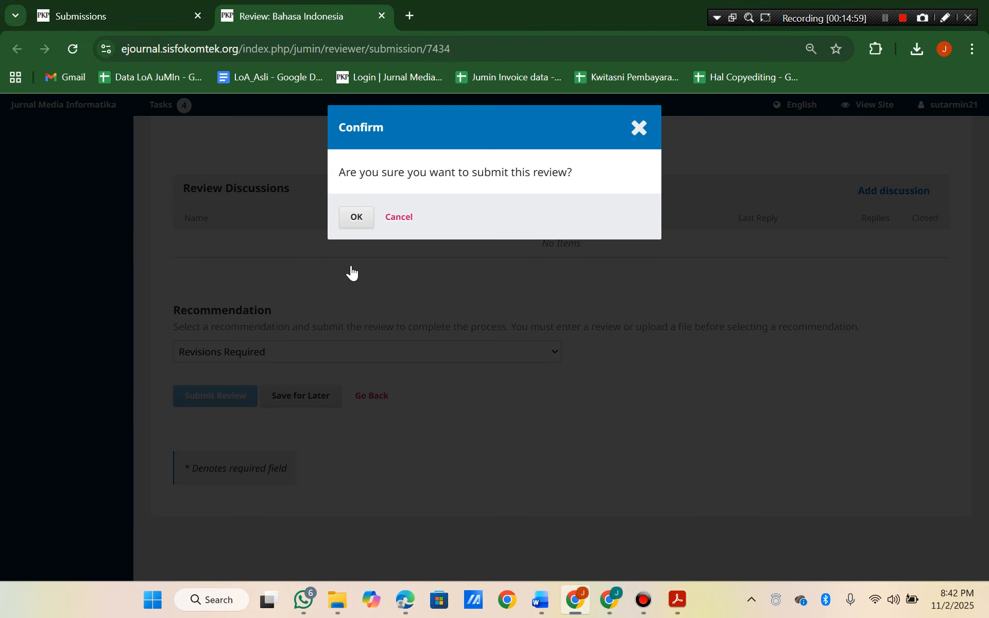
{"action": "left_click", "coordinate": [355, 221]}
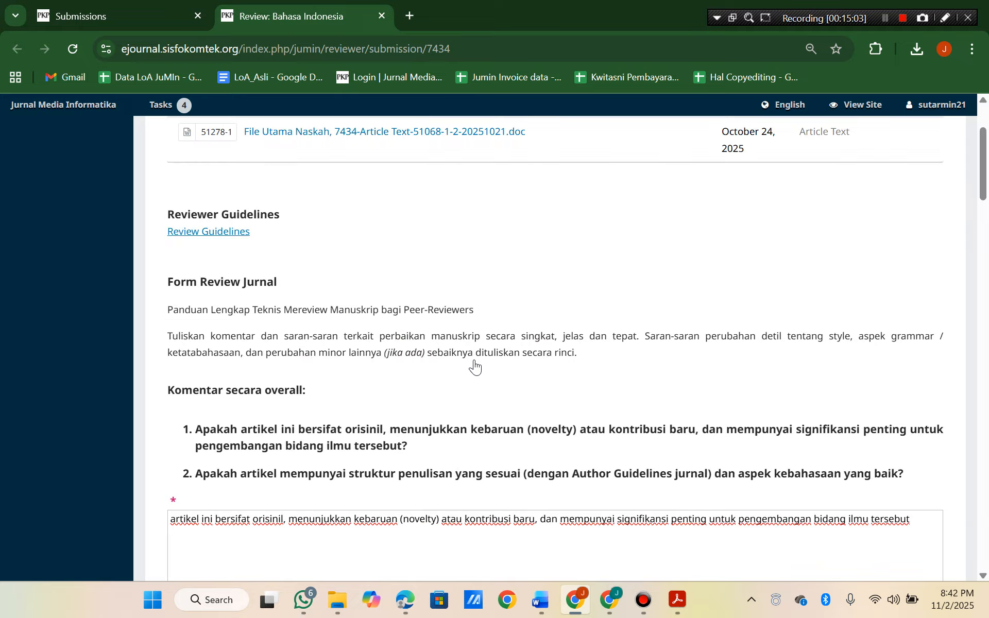
{"action": "scroll", "coordinate": [473, 359], "scroll_direction": "down", "scroll_amount": 20}
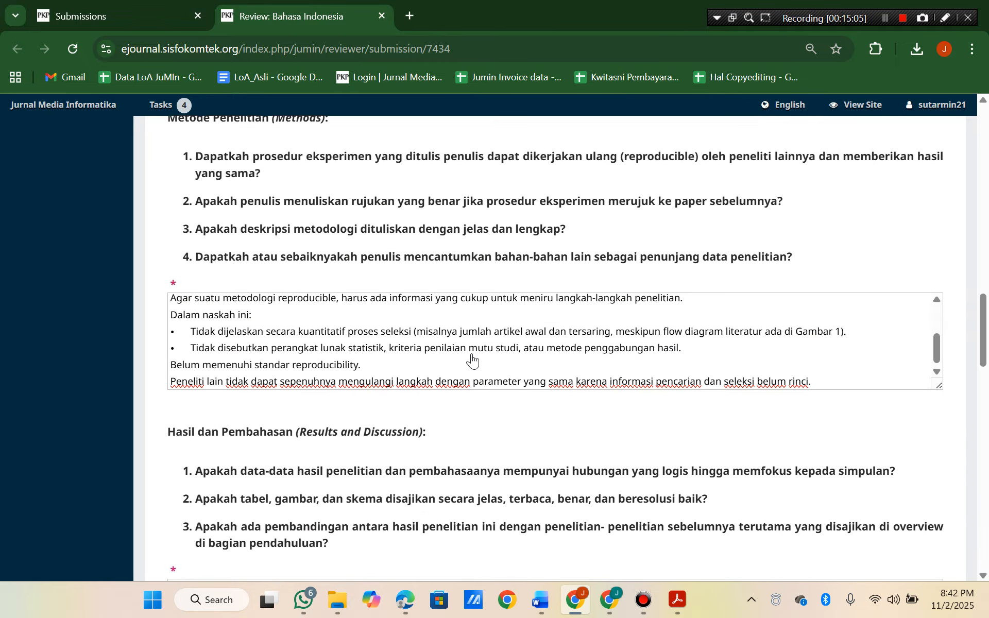
{"action": "scroll", "coordinate": [473, 359], "scroll_direction": "down", "scroll_amount": 10}
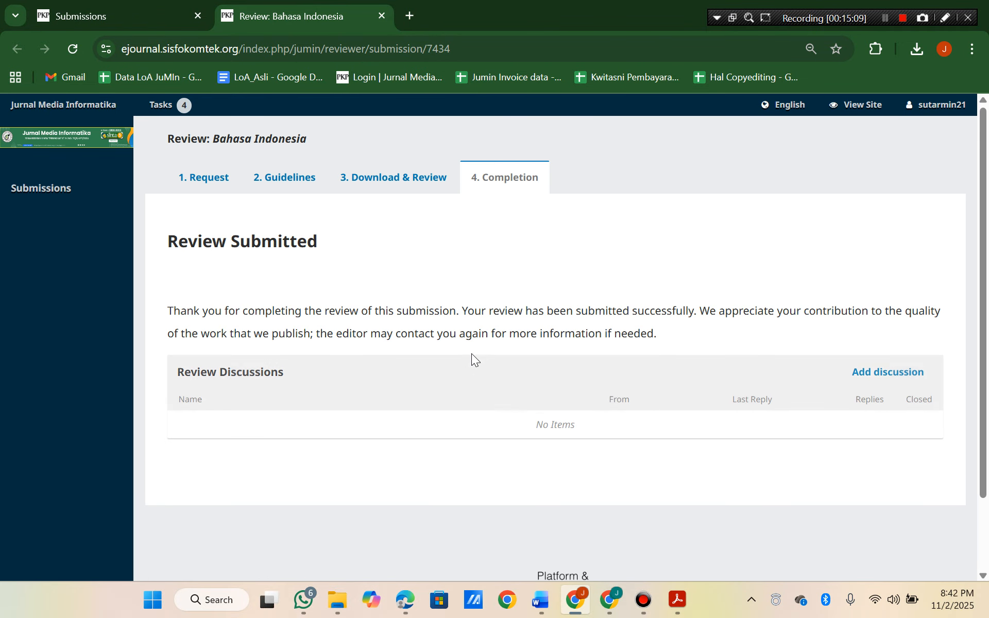
Switch to the ChatGPT conversation and look back through its section-by-section review of the manuscript, from the conclusion up to the abstract.
{"action": "left_click", "coordinate": [608, 605]}
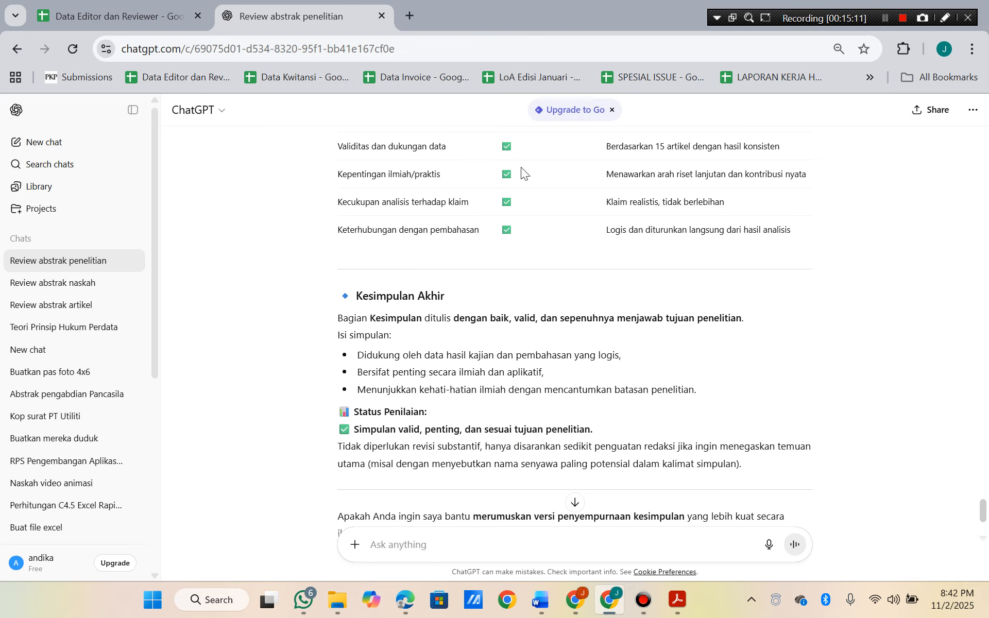
{"action": "scroll", "coordinate": [521, 167], "scroll_direction": "down", "scroll_amount": 3}
{"action": "scroll", "coordinate": [461, 407], "scroll_direction": "up", "scroll_amount": 15}
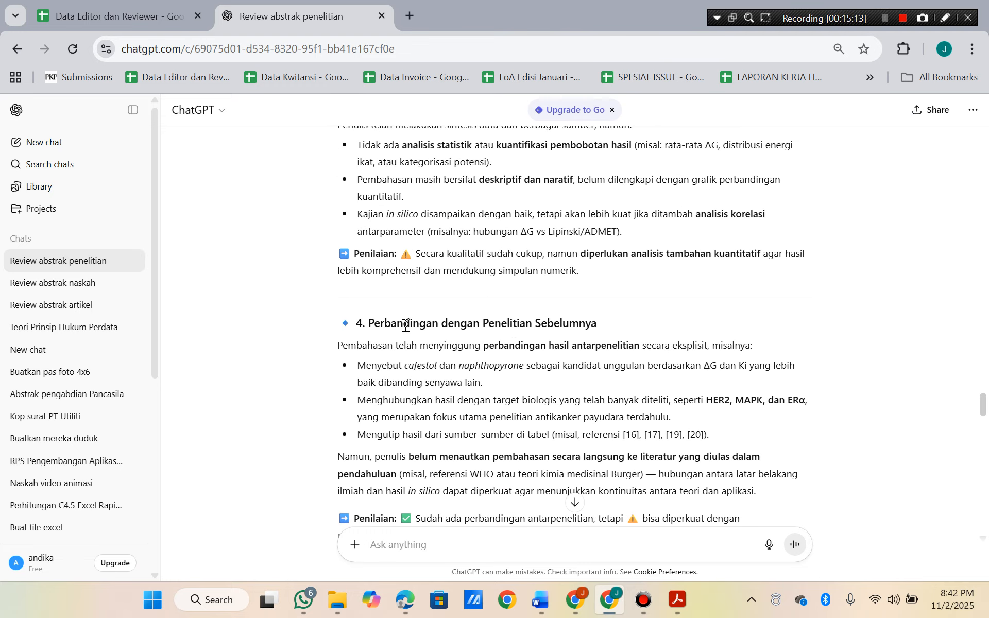
{"action": "scroll", "coordinate": [406, 326], "scroll_direction": "up", "scroll_amount": 20}
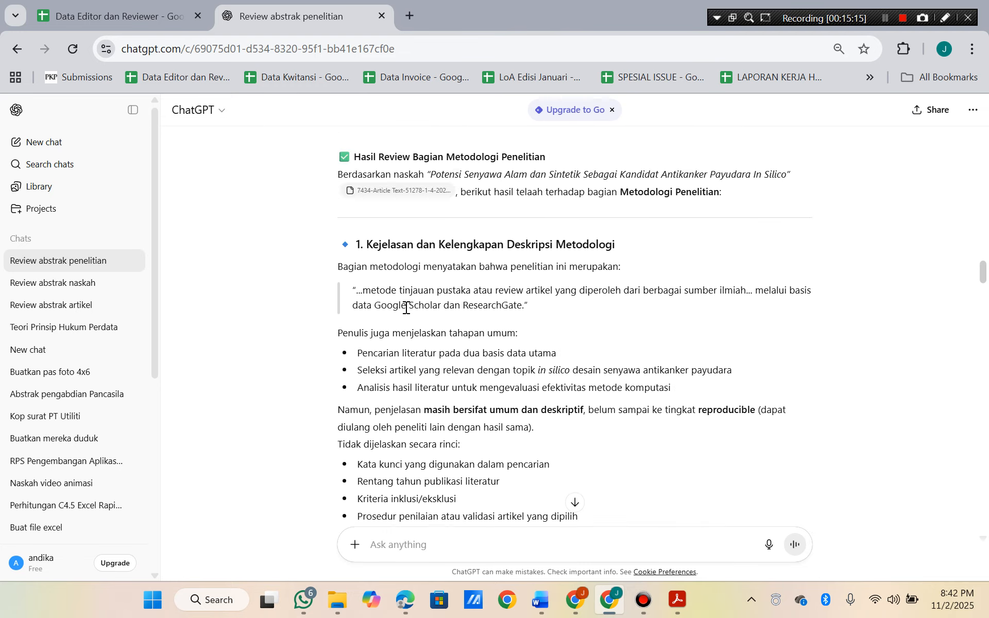
{"action": "scroll", "coordinate": [406, 308], "scroll_direction": "up", "scroll_amount": 20}
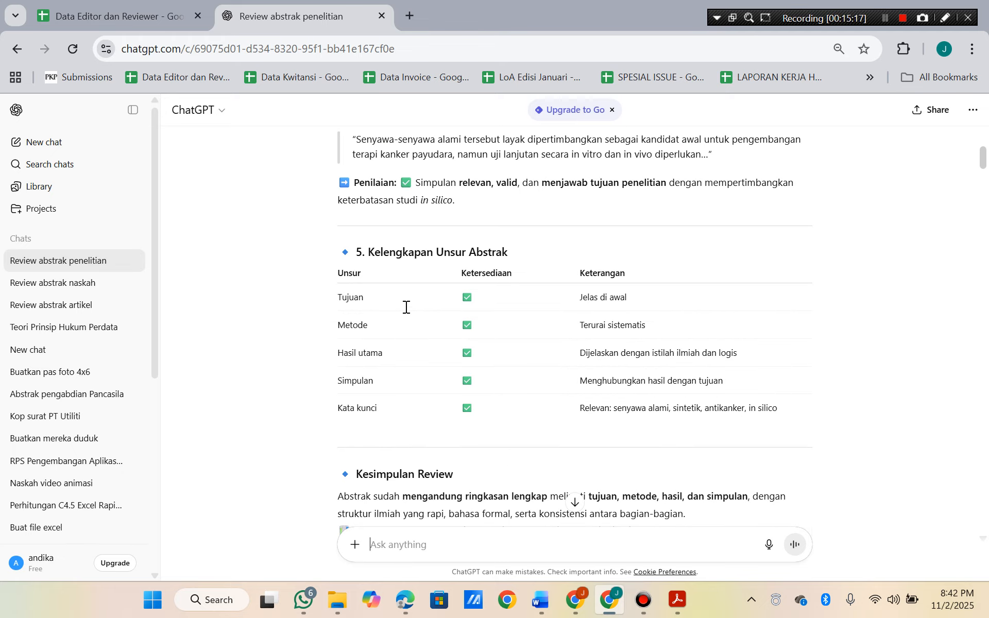
{"action": "scroll", "coordinate": [406, 307], "scroll_direction": "up", "scroll_amount": 10}
{"action": "scroll", "coordinate": [406, 307], "scroll_direction": "down", "scroll_amount": 10}
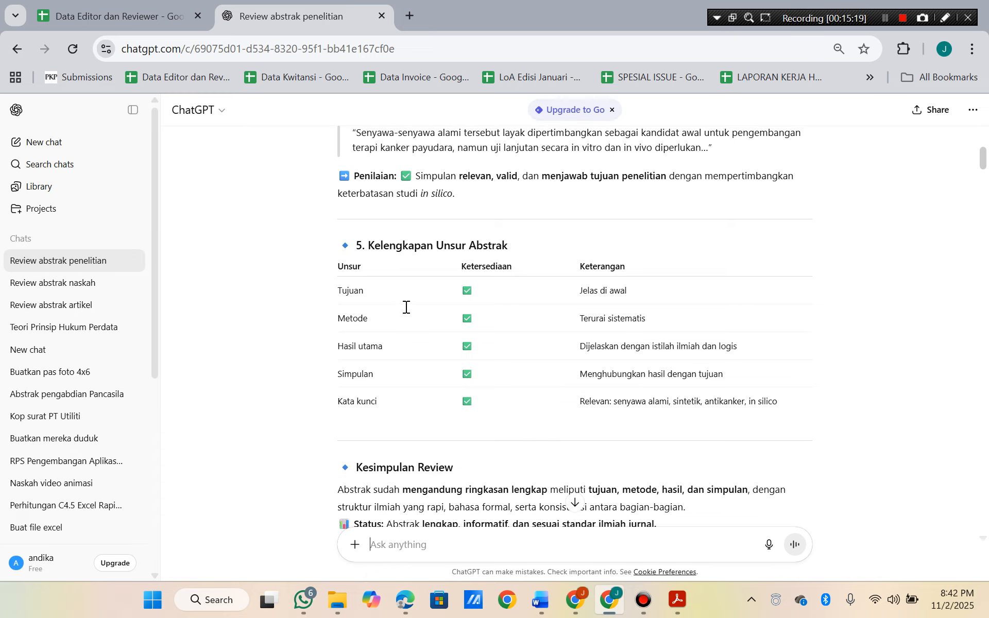
{"action": "scroll", "coordinate": [405, 310], "scroll_direction": "down", "scroll_amount": 15}
Return to the journal site, reload the Submissions list and check the review status of assignment 7434.
{"action": "left_click", "coordinate": [587, 594]}
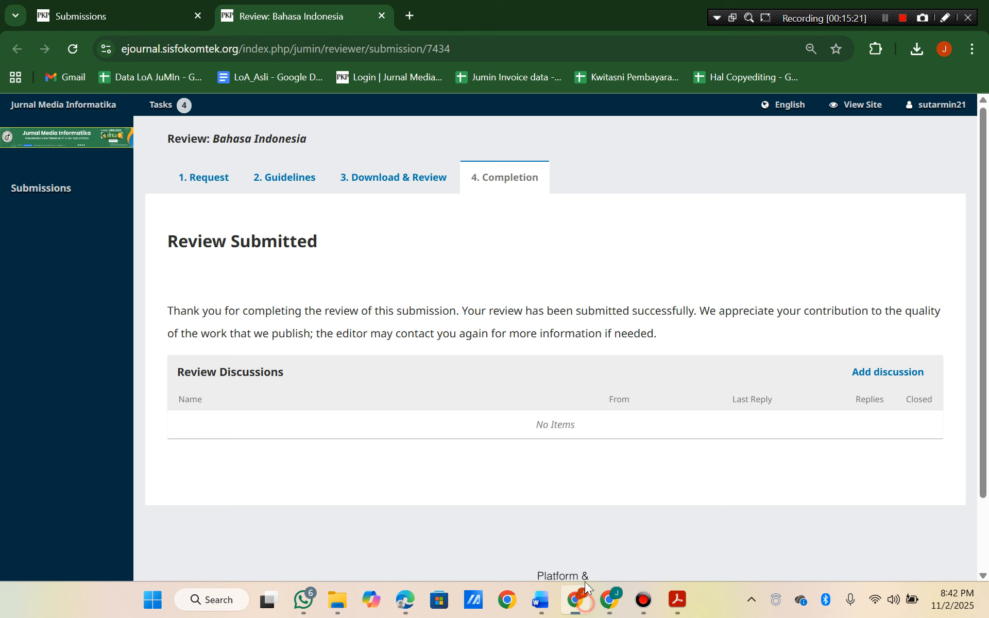
{"action": "left_click", "coordinate": [109, 9]}
{"action": "left_click", "coordinate": [75, 50]}
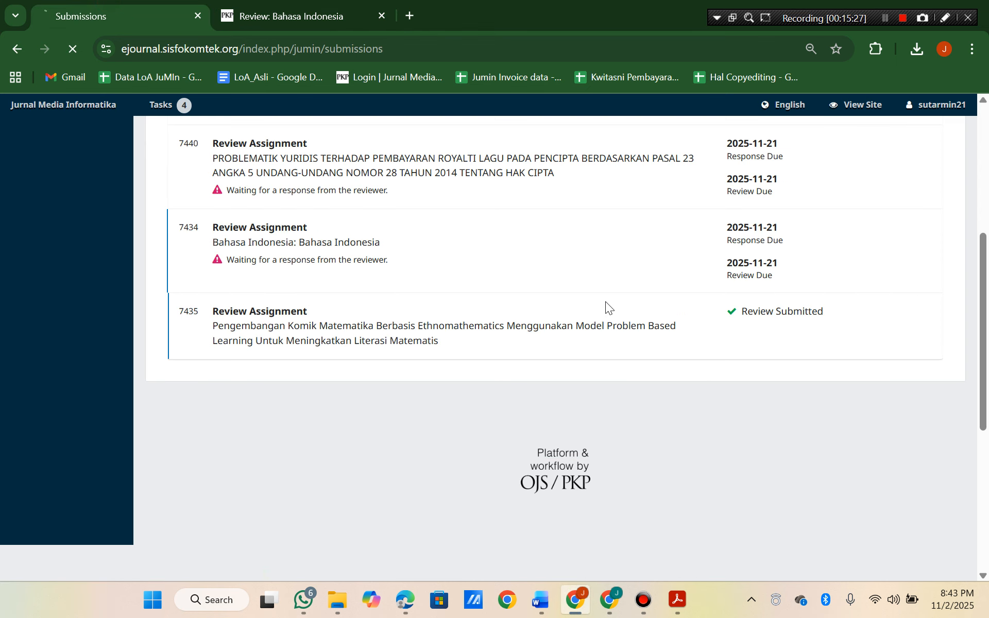
{"action": "scroll", "coordinate": [605, 301], "scroll_direction": "up", "scroll_amount": 3}
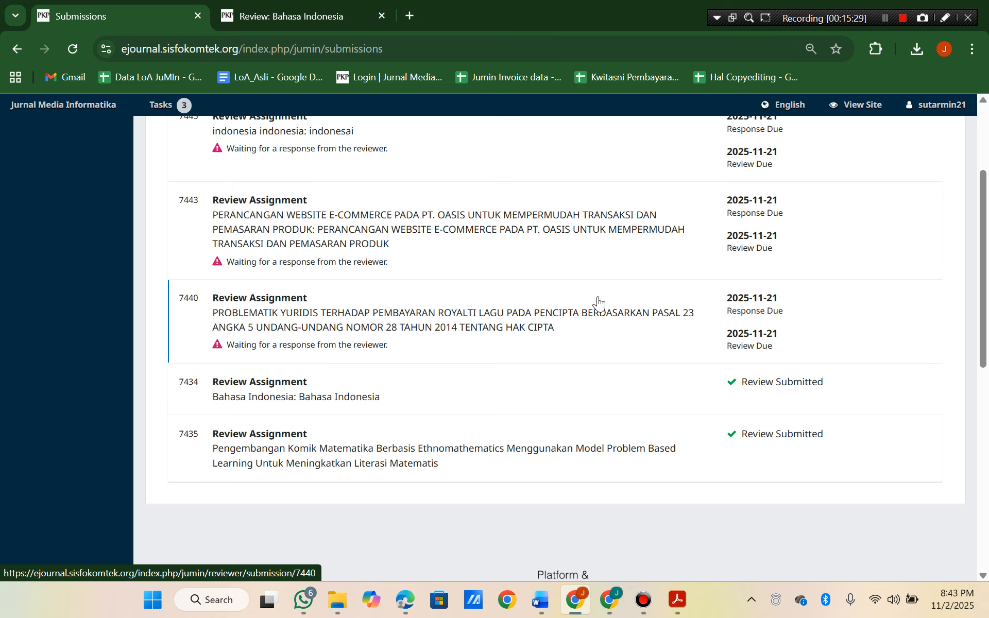
{"action": "scroll", "coordinate": [598, 304], "scroll_direction": "up", "scroll_amount": 3}
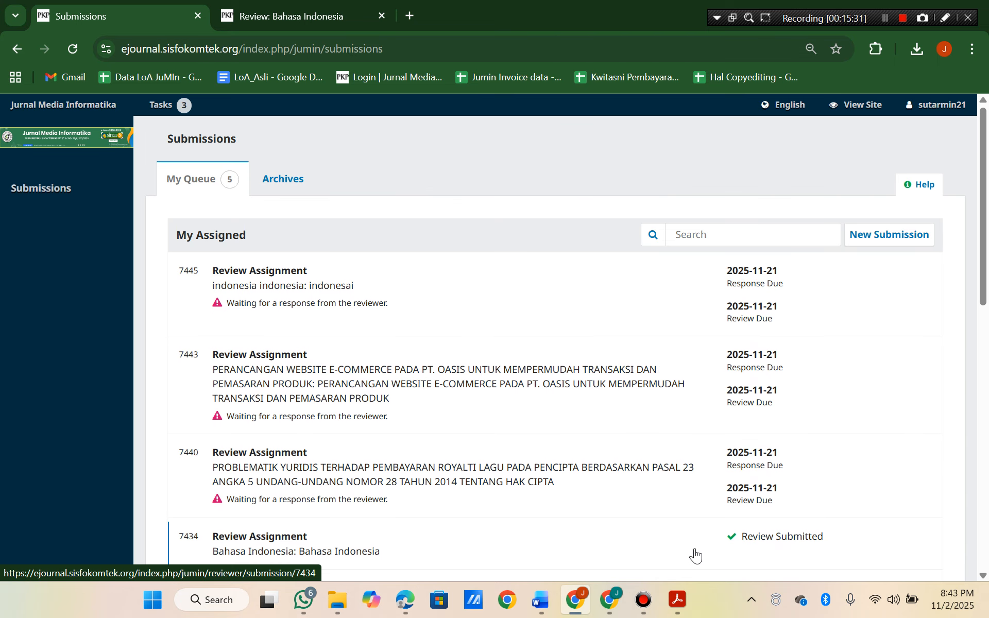